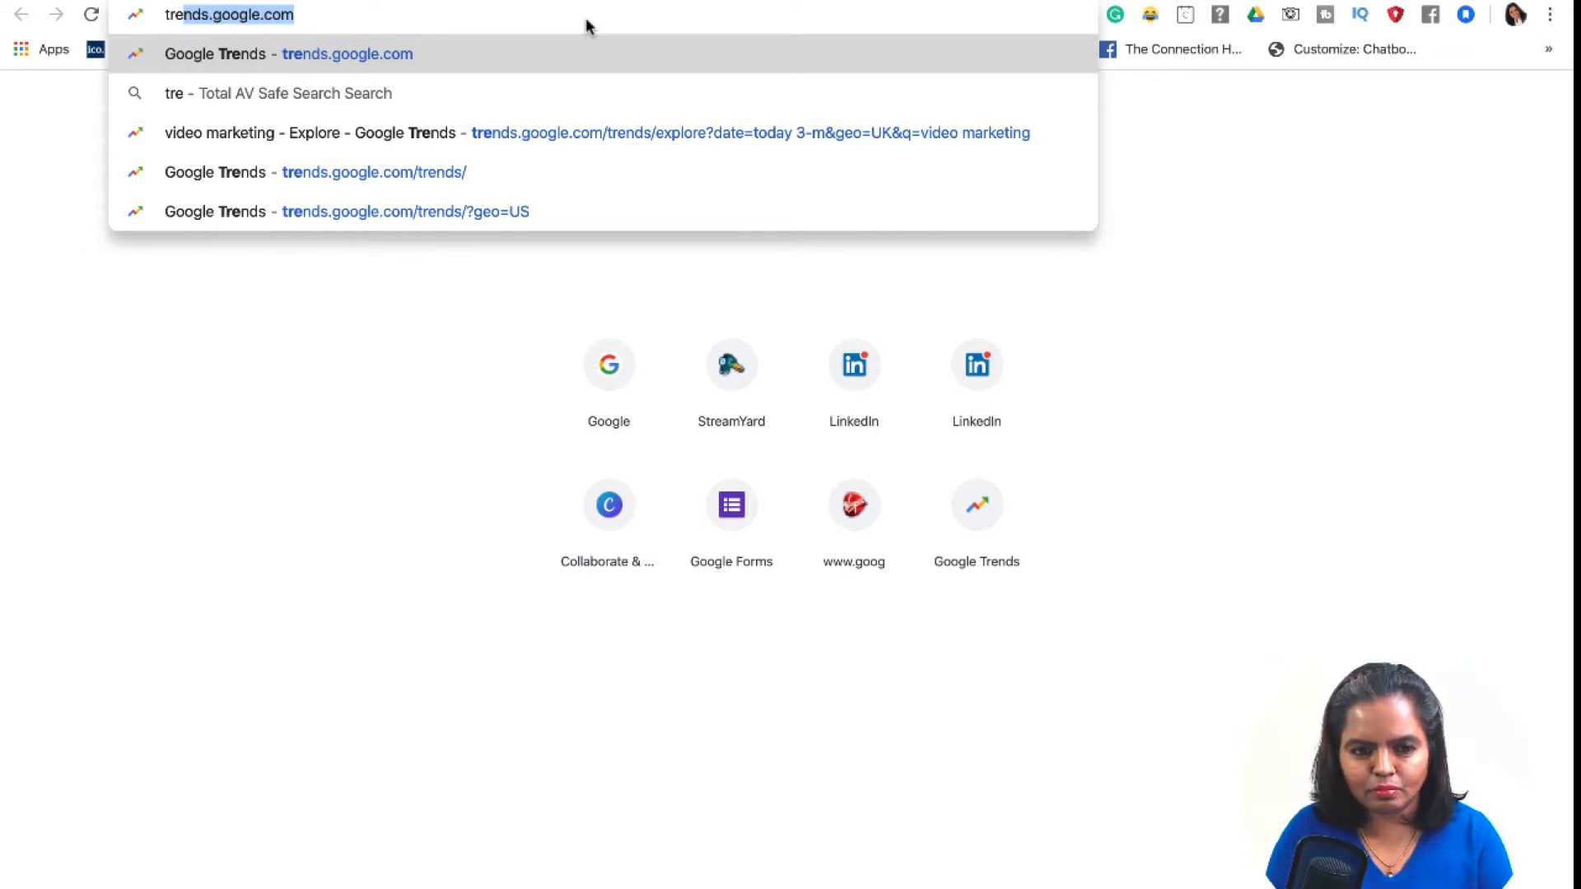
Step: Open the Google Trends site at trends.google.com and set its region to United Kingdom
{"action": "key", "text": "Return"}
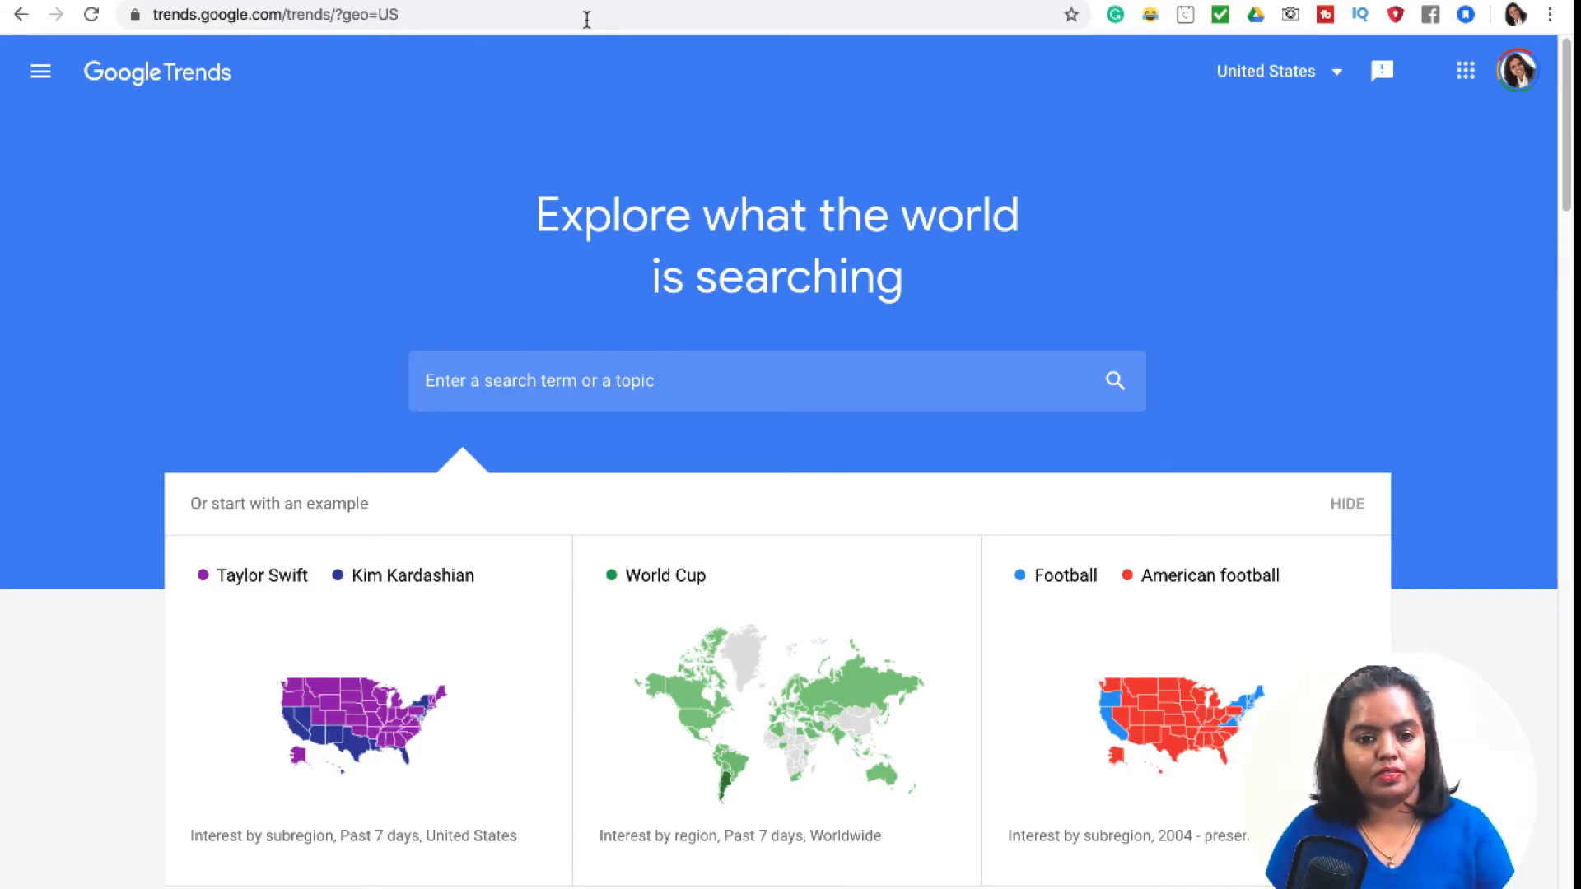
{"action": "left_click", "coordinate": [549, 395]}
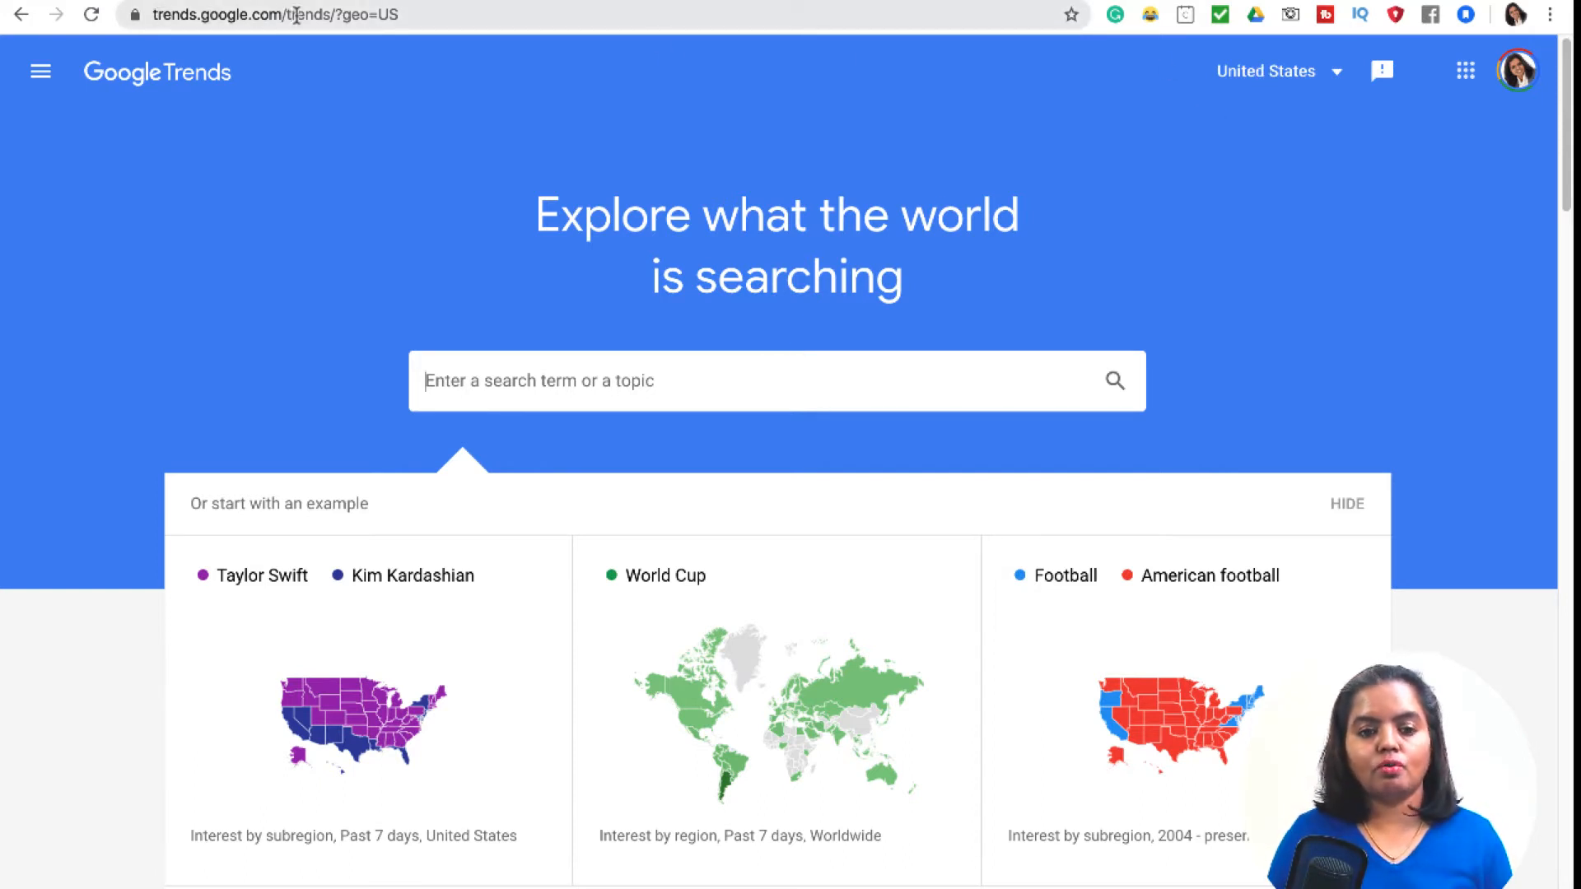
{"action": "left_click", "coordinate": [1340, 76]}
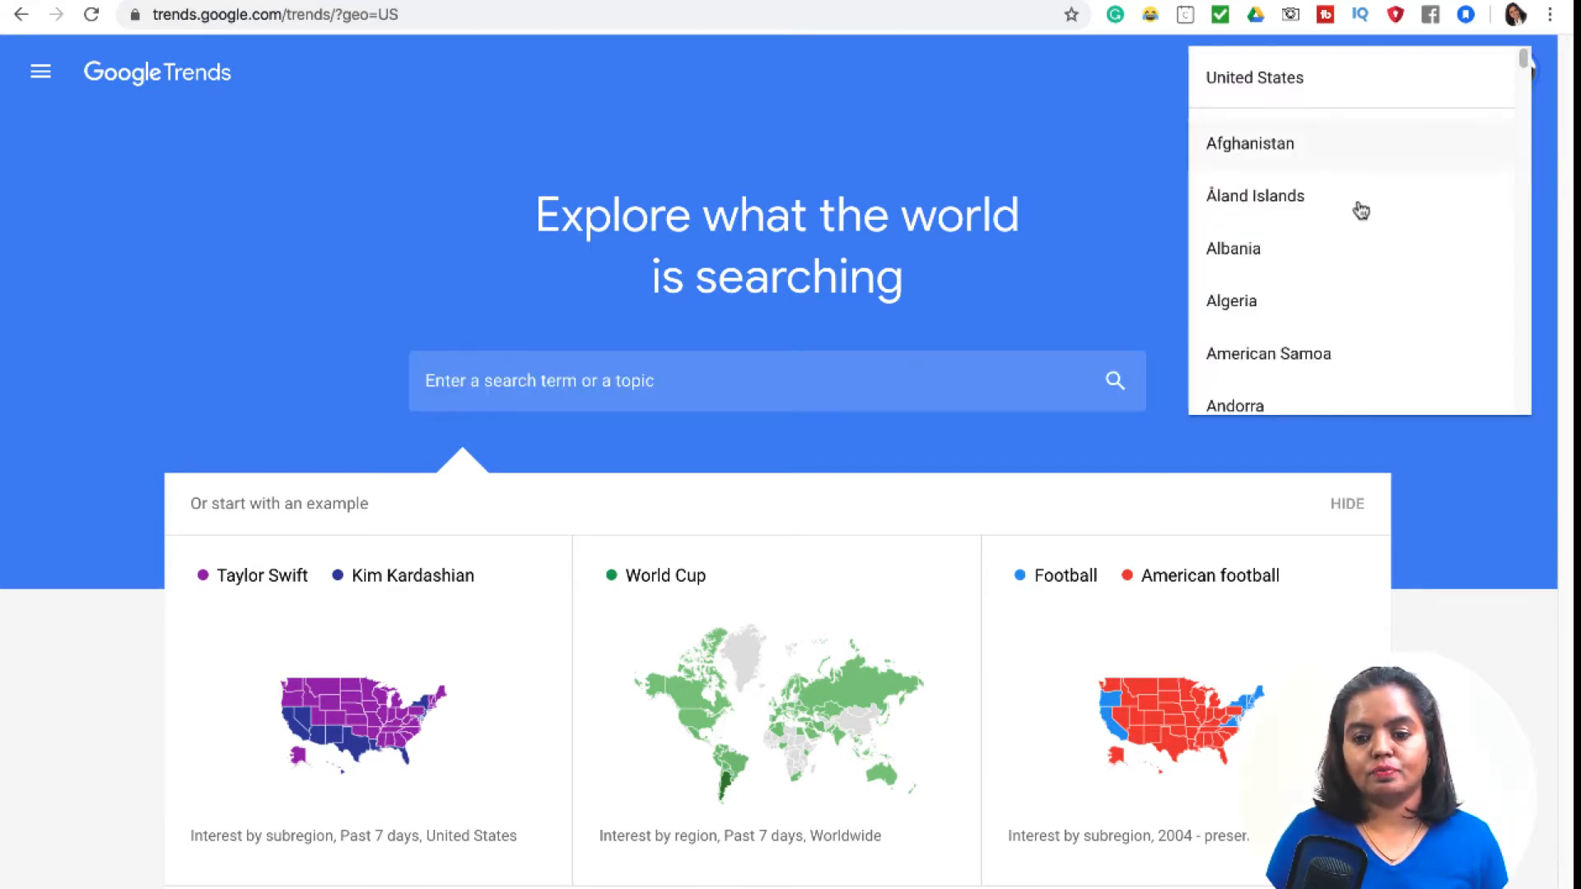
{"action": "scroll", "coordinate": [1361, 218], "scroll_direction": "down", "scroll_amount": 20}
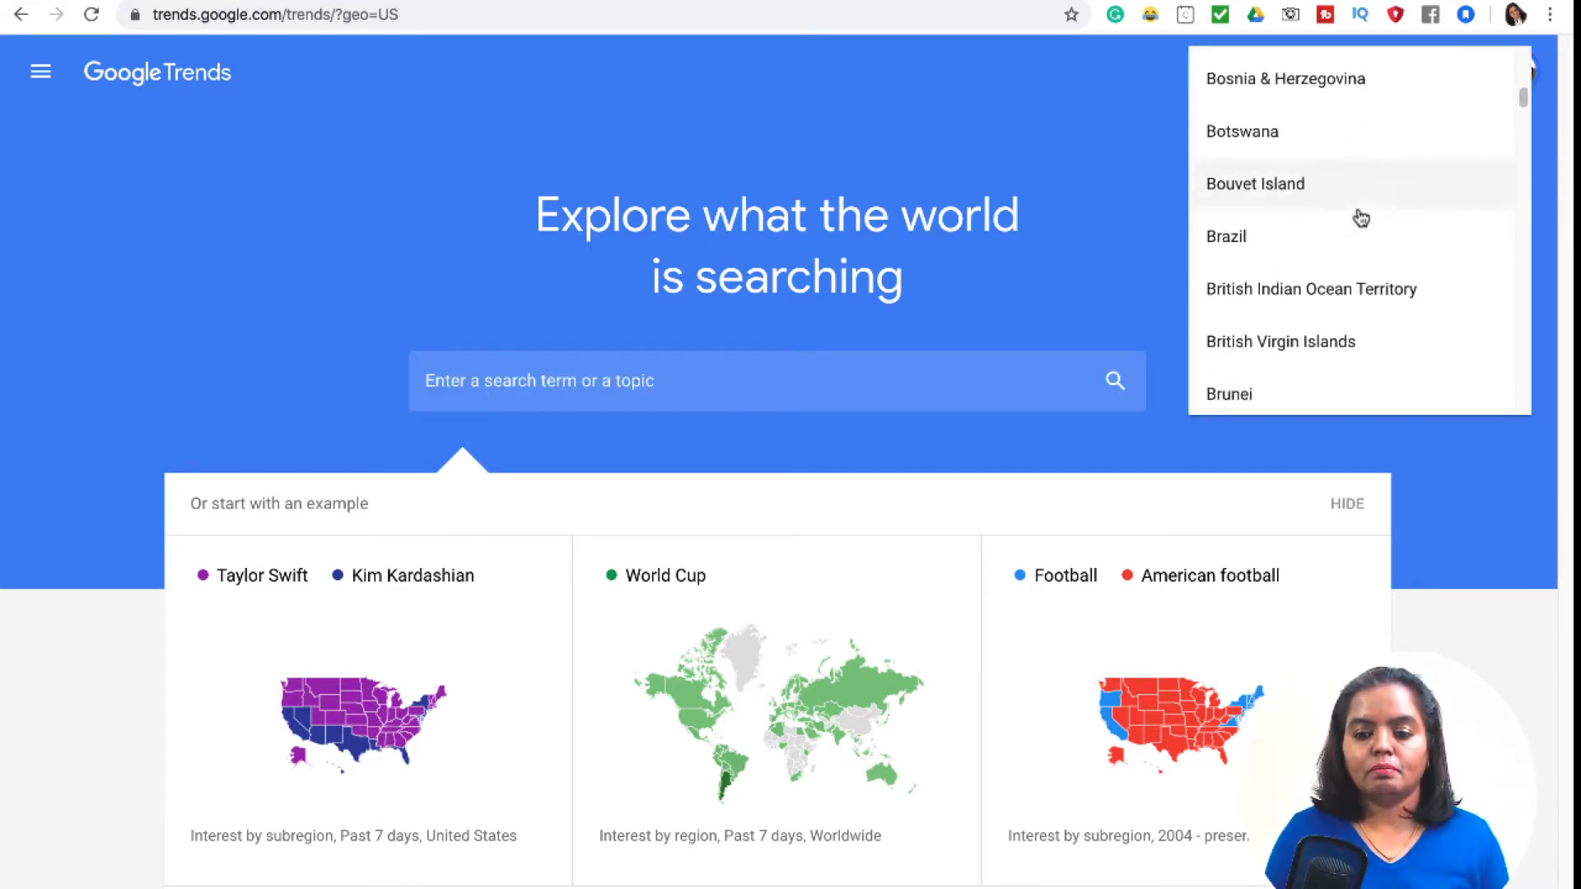
{"action": "scroll", "coordinate": [1361, 219], "scroll_direction": "down", "scroll_amount": 20}
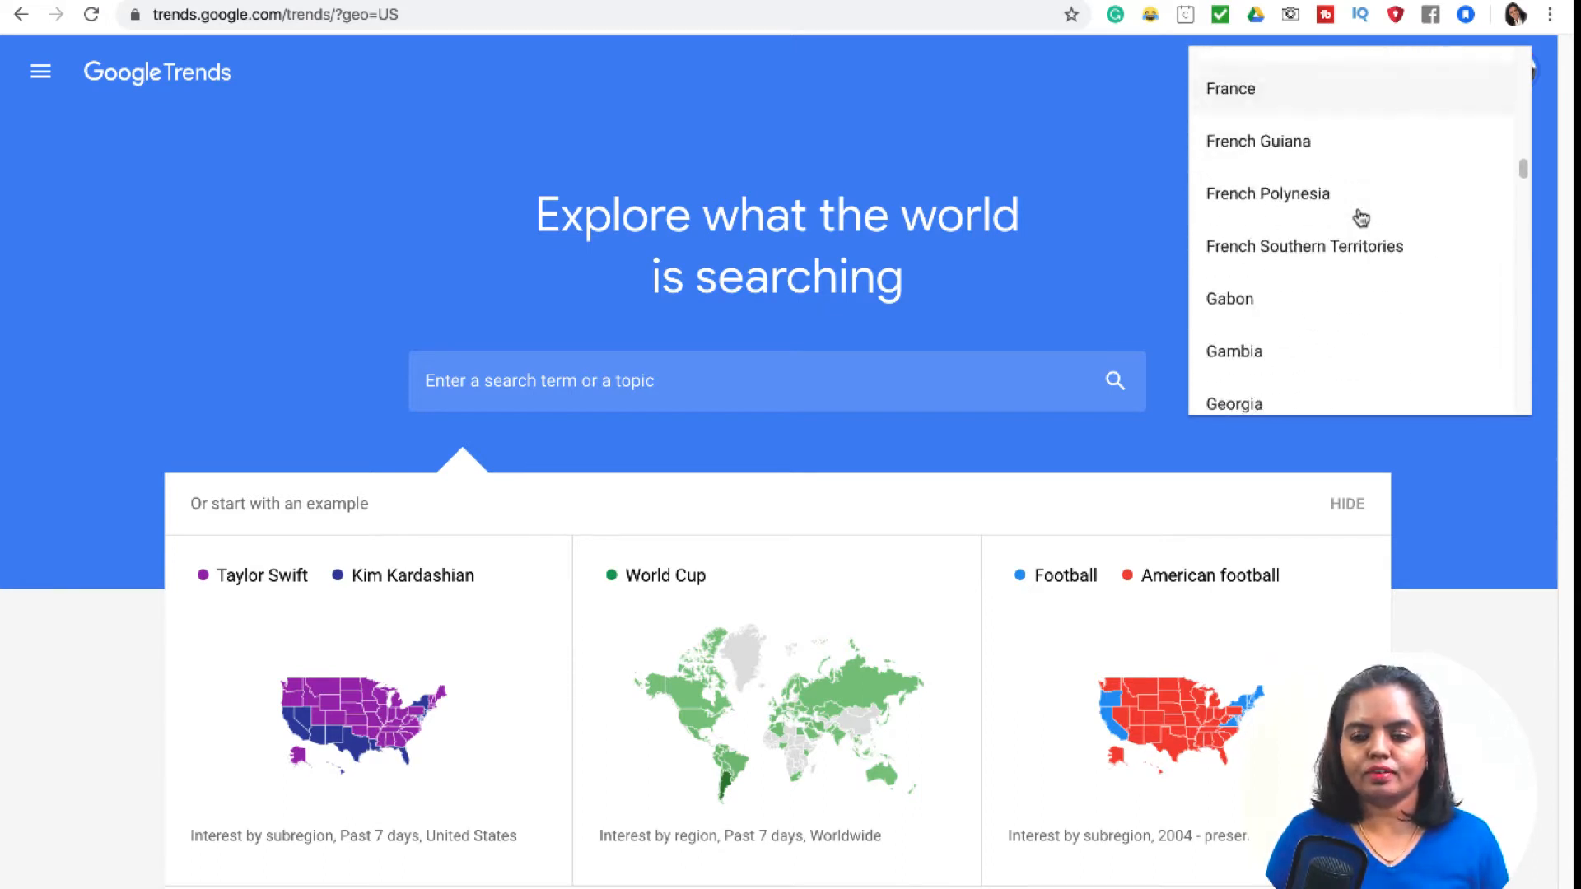
{"action": "scroll", "coordinate": [1361, 219], "scroll_direction": "down", "scroll_amount": 20}
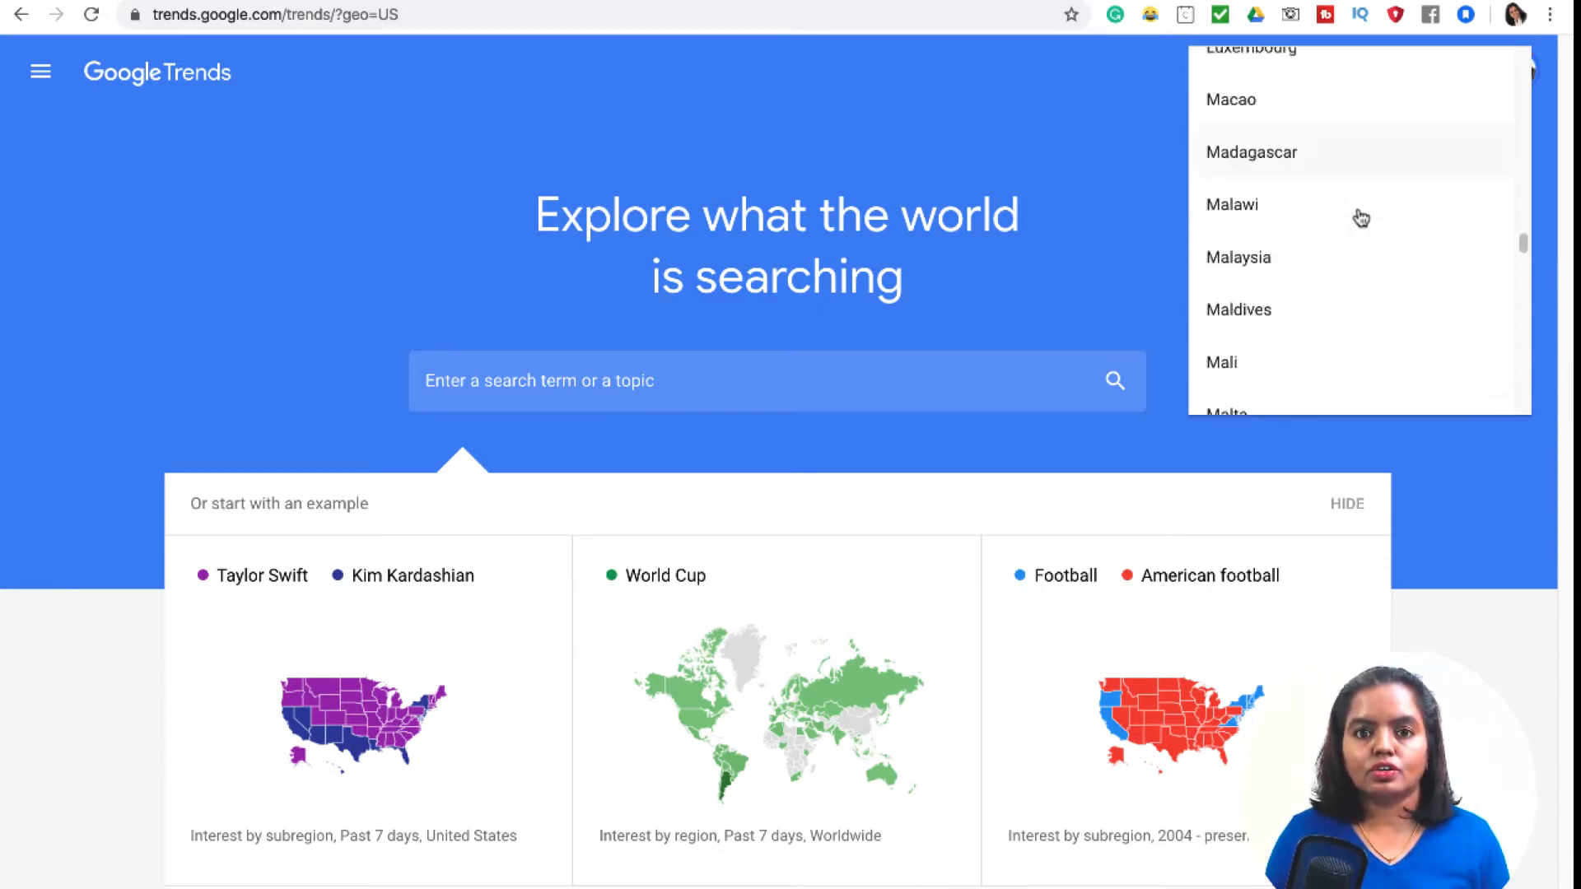
{"action": "scroll", "coordinate": [1361, 219], "scroll_direction": "down", "scroll_amount": 18}
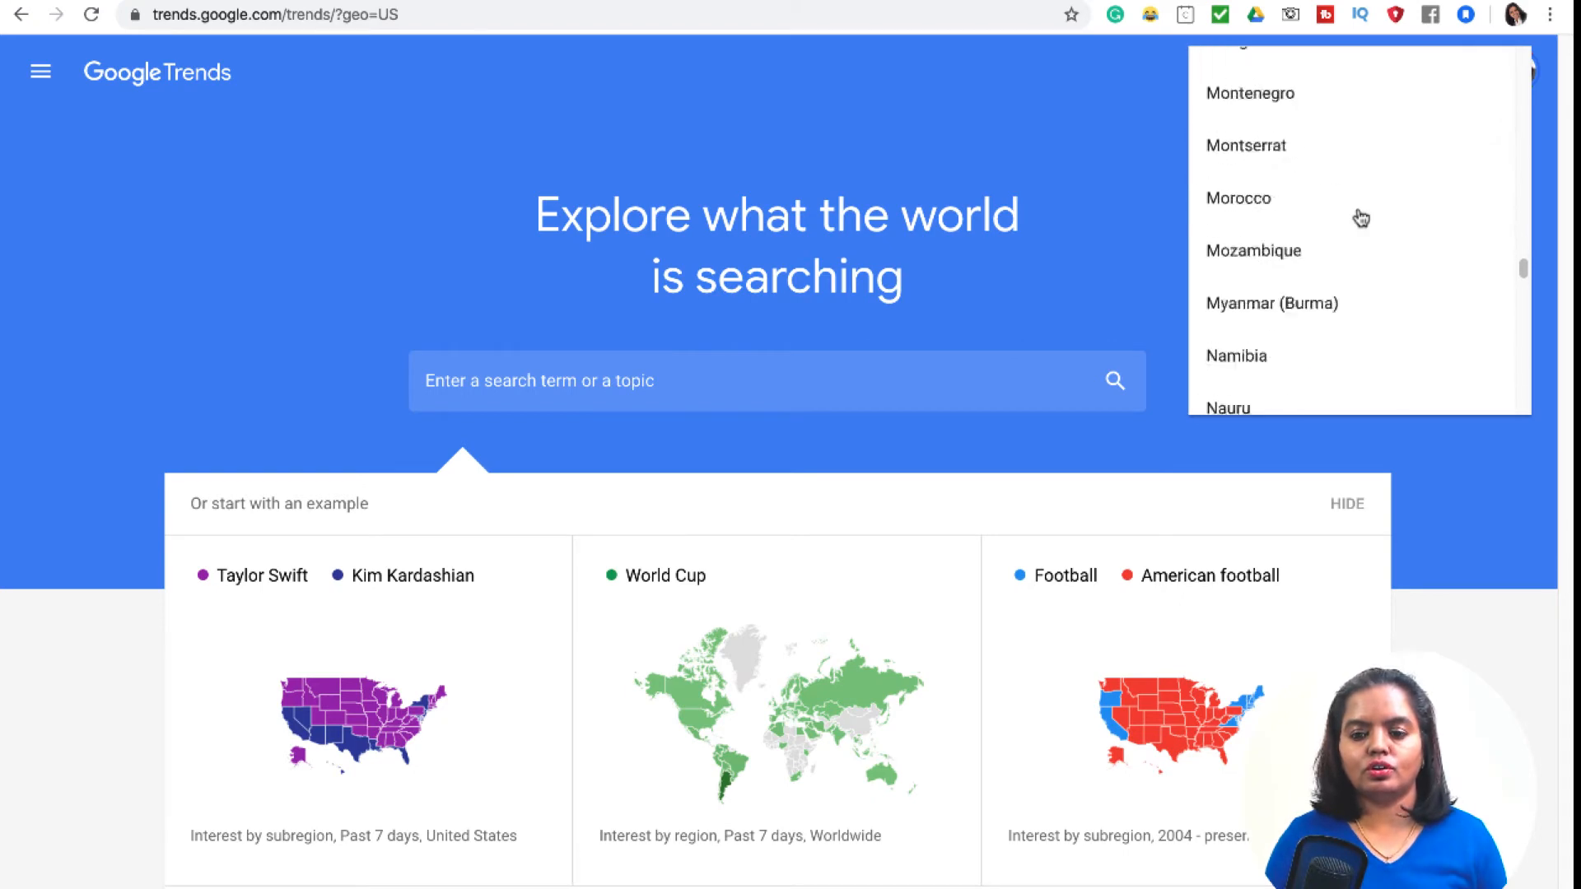
{"action": "scroll", "coordinate": [1361, 218], "scroll_direction": "down", "scroll_amount": 20}
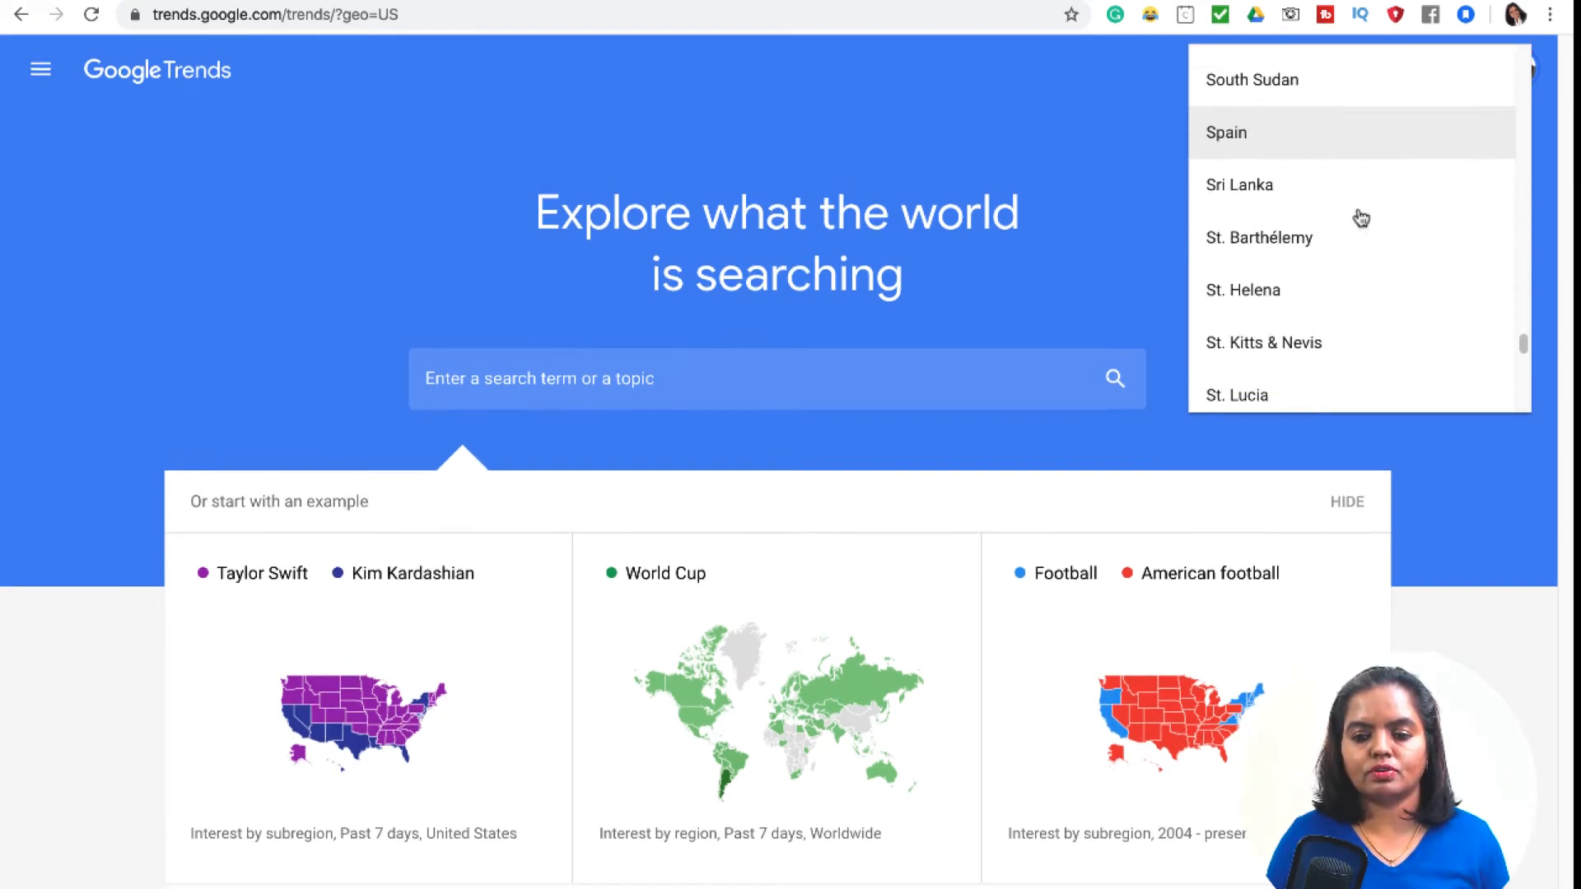
{"action": "scroll", "coordinate": [1361, 218], "scroll_direction": "down", "scroll_amount": 15}
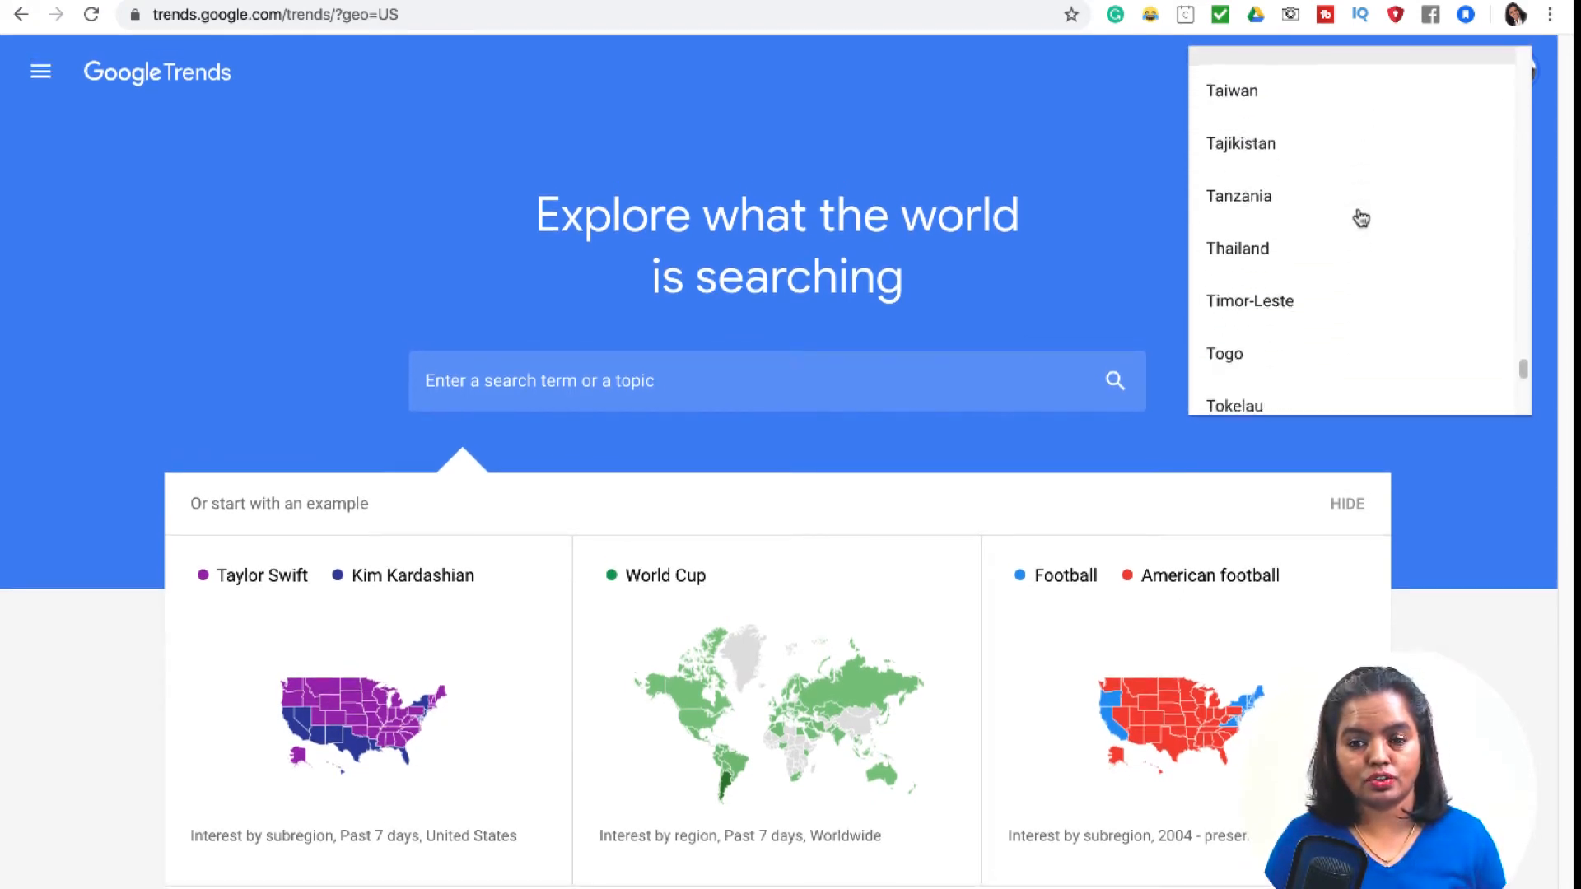
{"action": "scroll", "coordinate": [1360, 218], "scroll_direction": "down", "scroll_amount": 19}
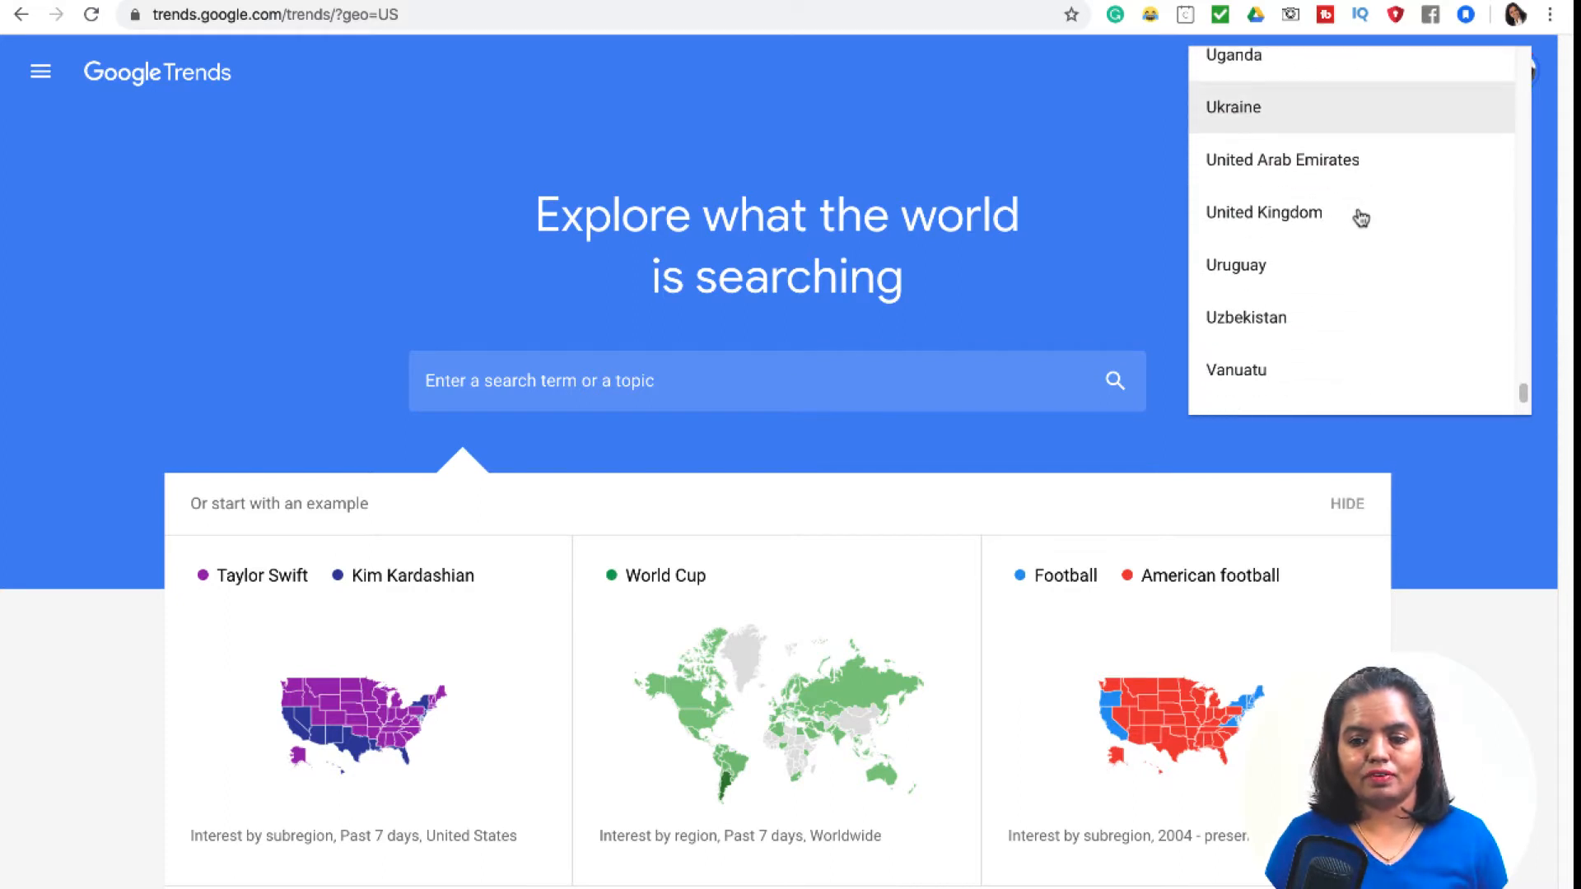
{"action": "left_click", "coordinate": [1281, 220]}
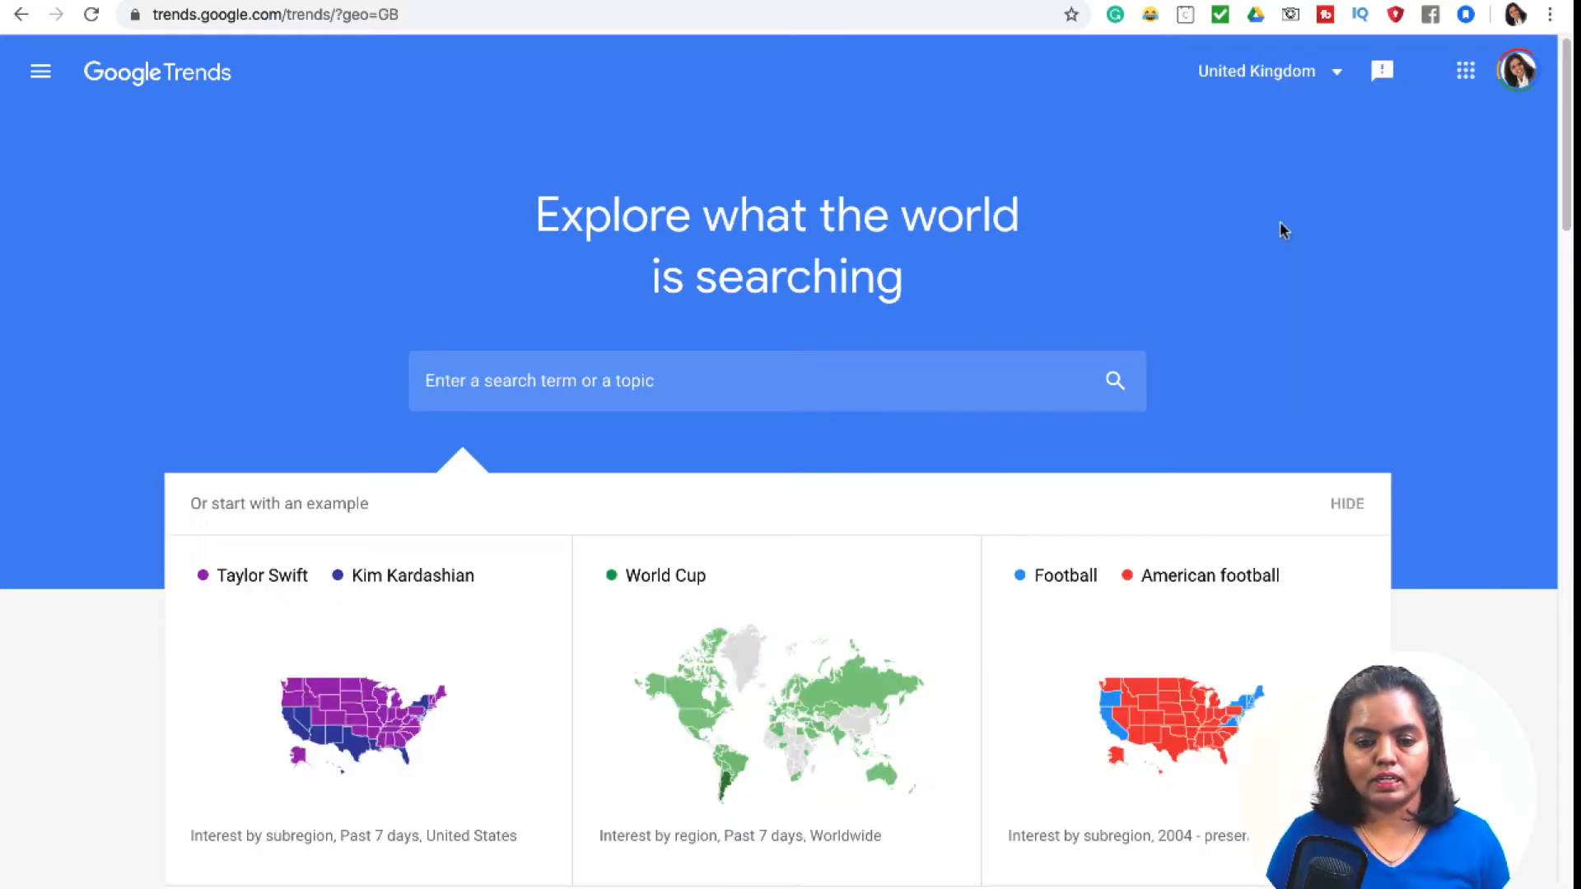
Step: Explore search interest for the term "YouTube SEO" in Google Trends
{"action": "left_click", "coordinate": [725, 384]}
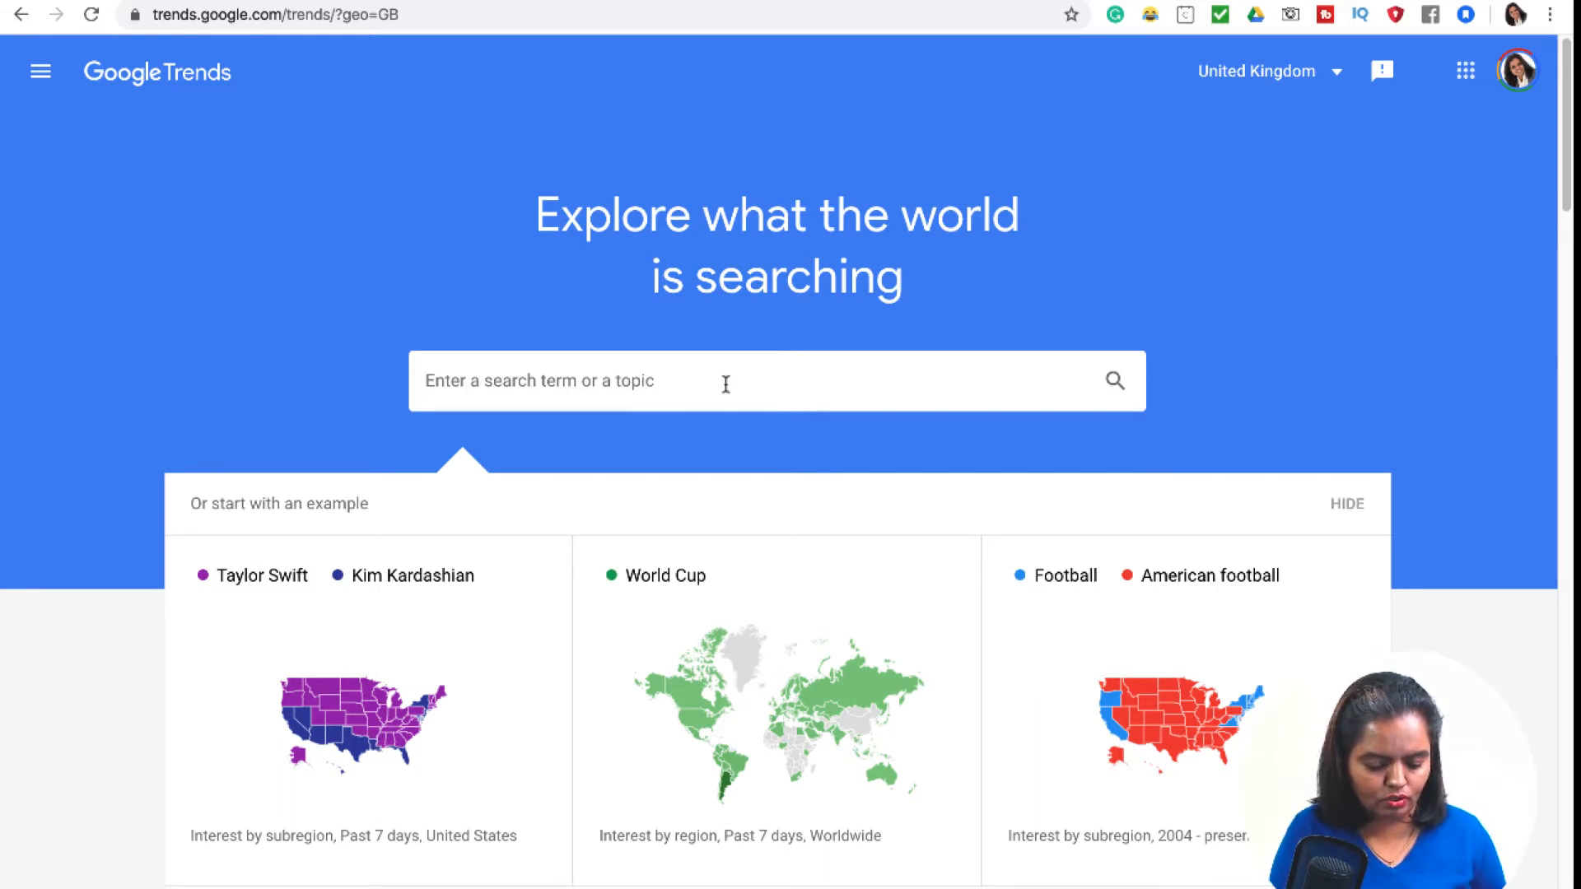
{"action": "type", "text": "Yout"}
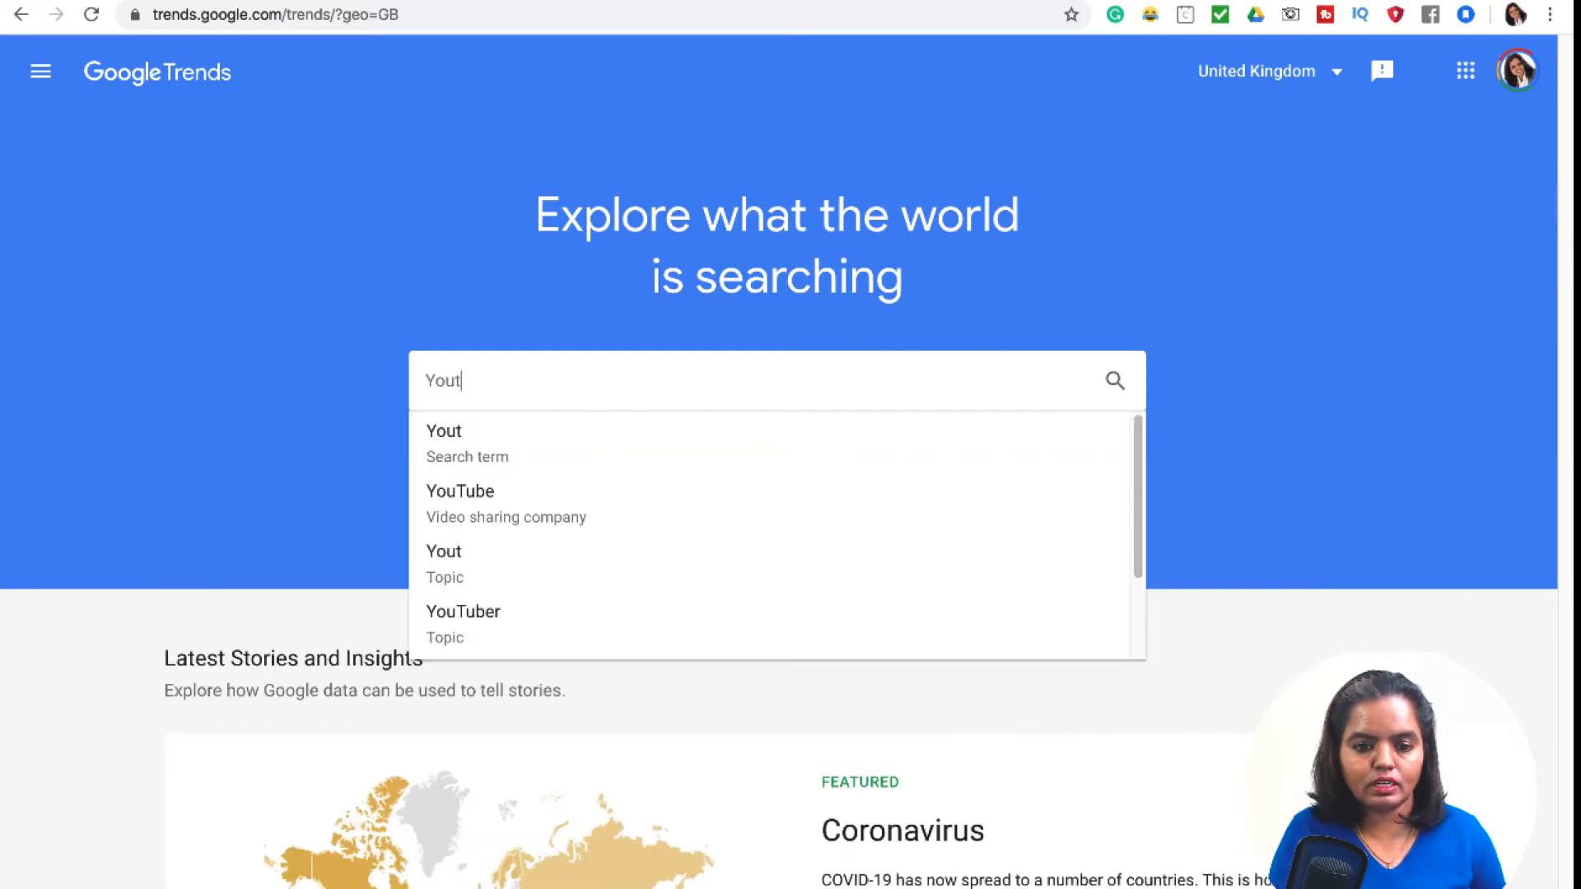
{"action": "key", "text": "BackSpace"}
{"action": "type", "text": "Tu"}
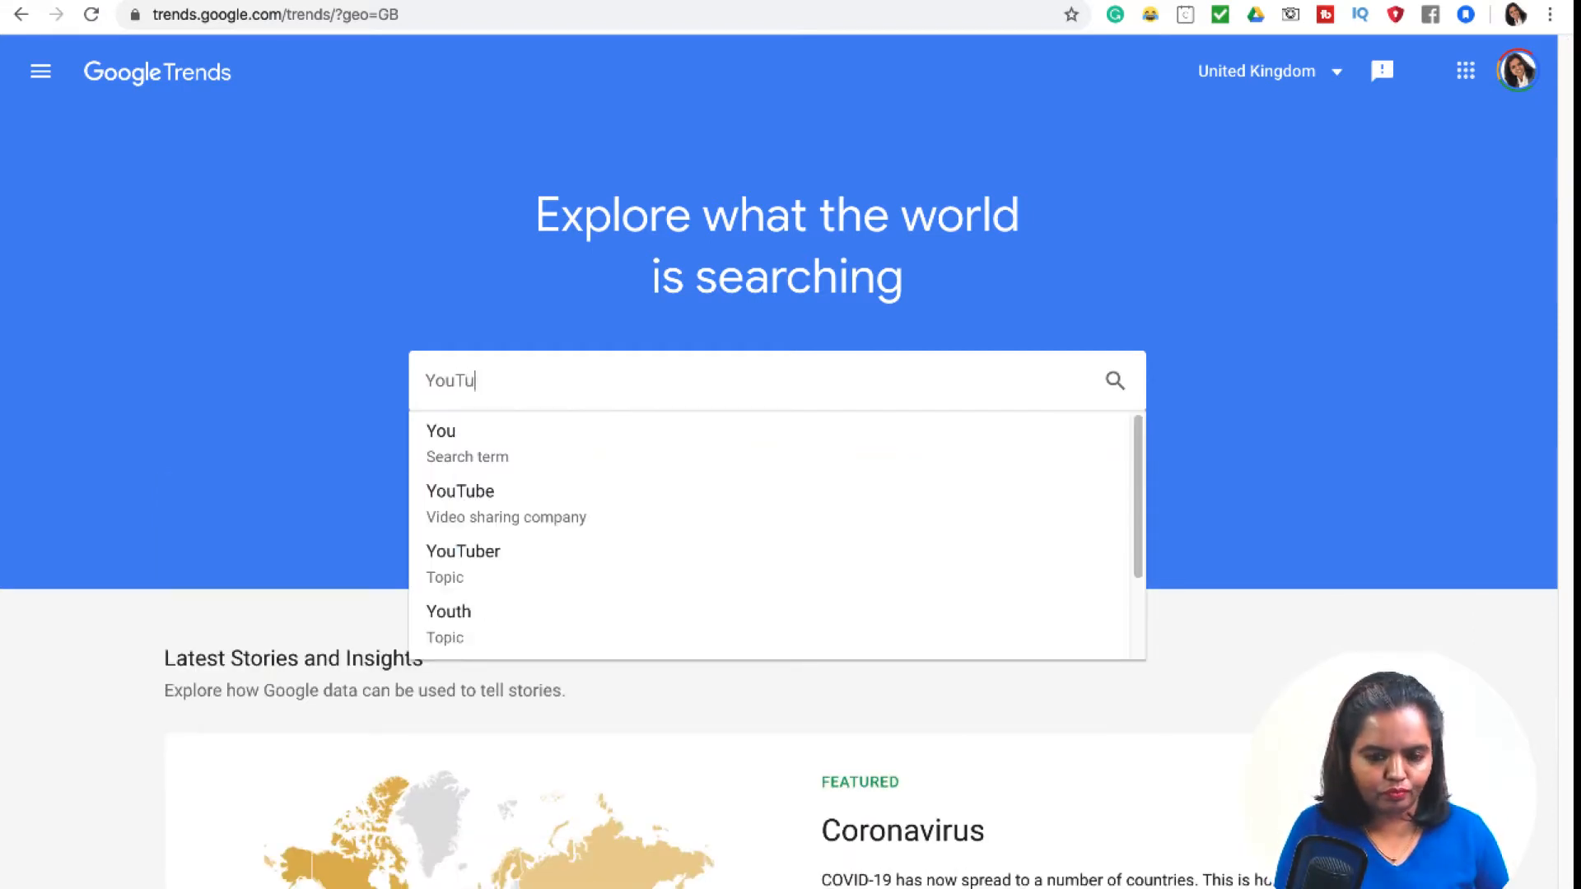
{"action": "type", "text": "be Se"}
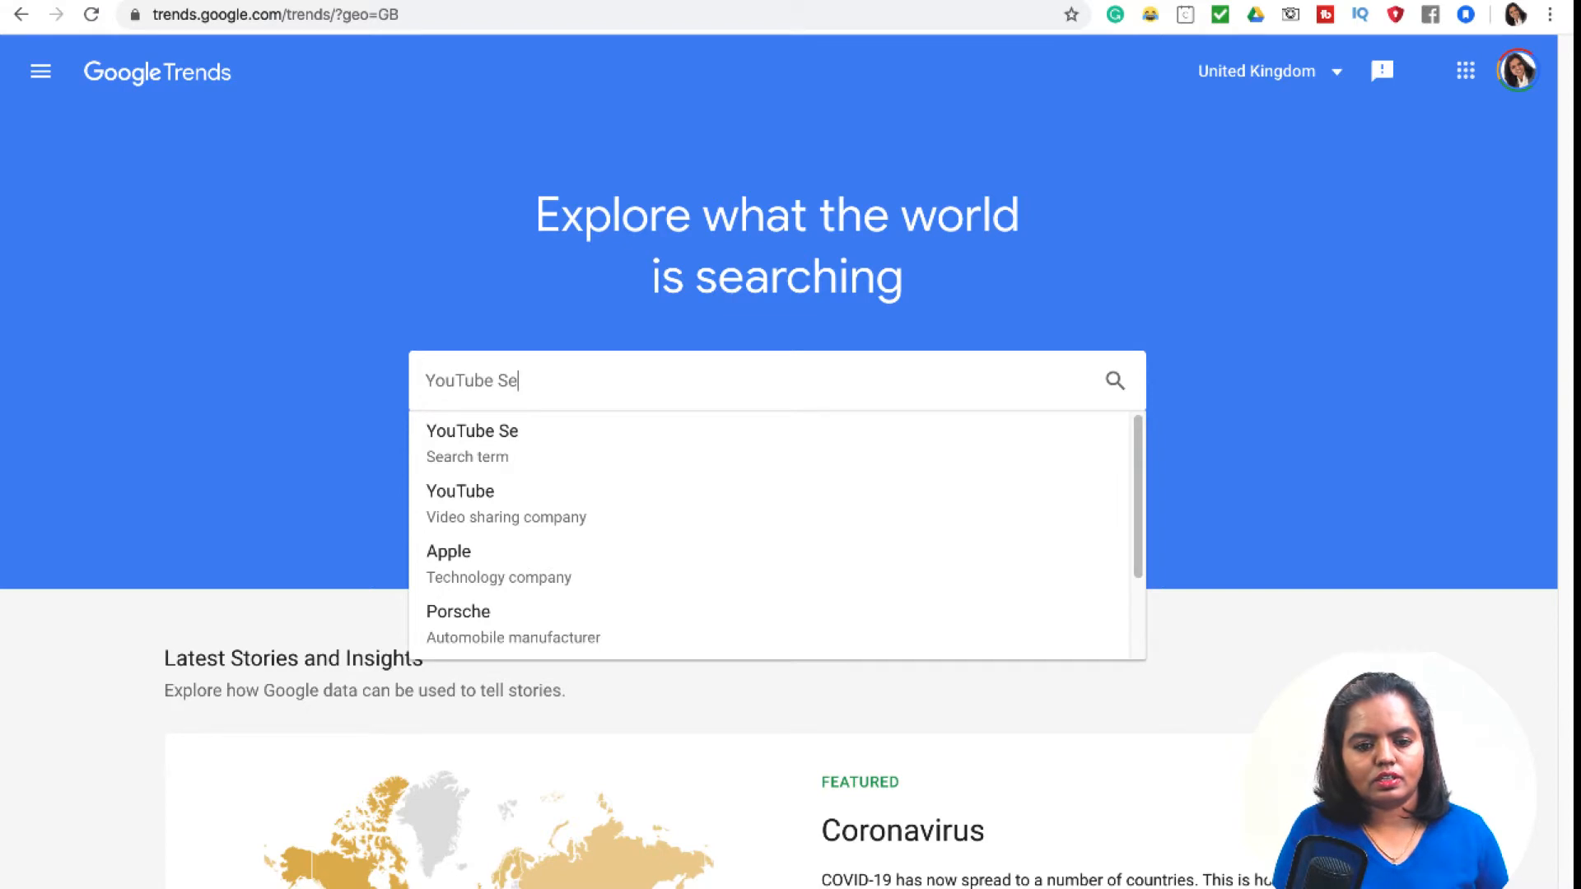
{"action": "key", "text": "BackSpace"}
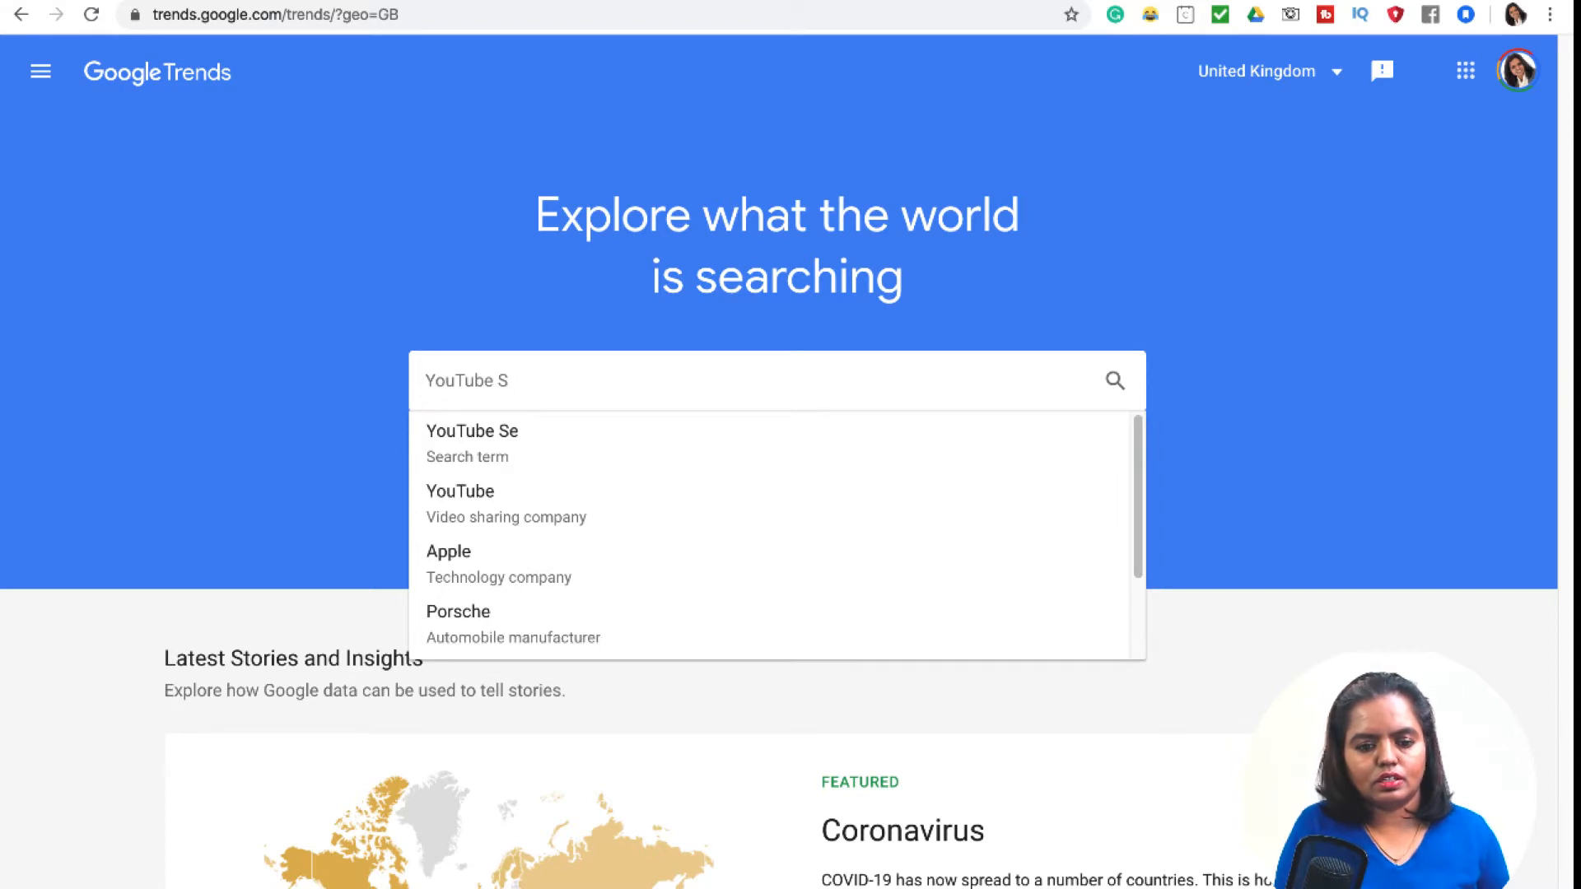
{"action": "type", "text": "EO"}
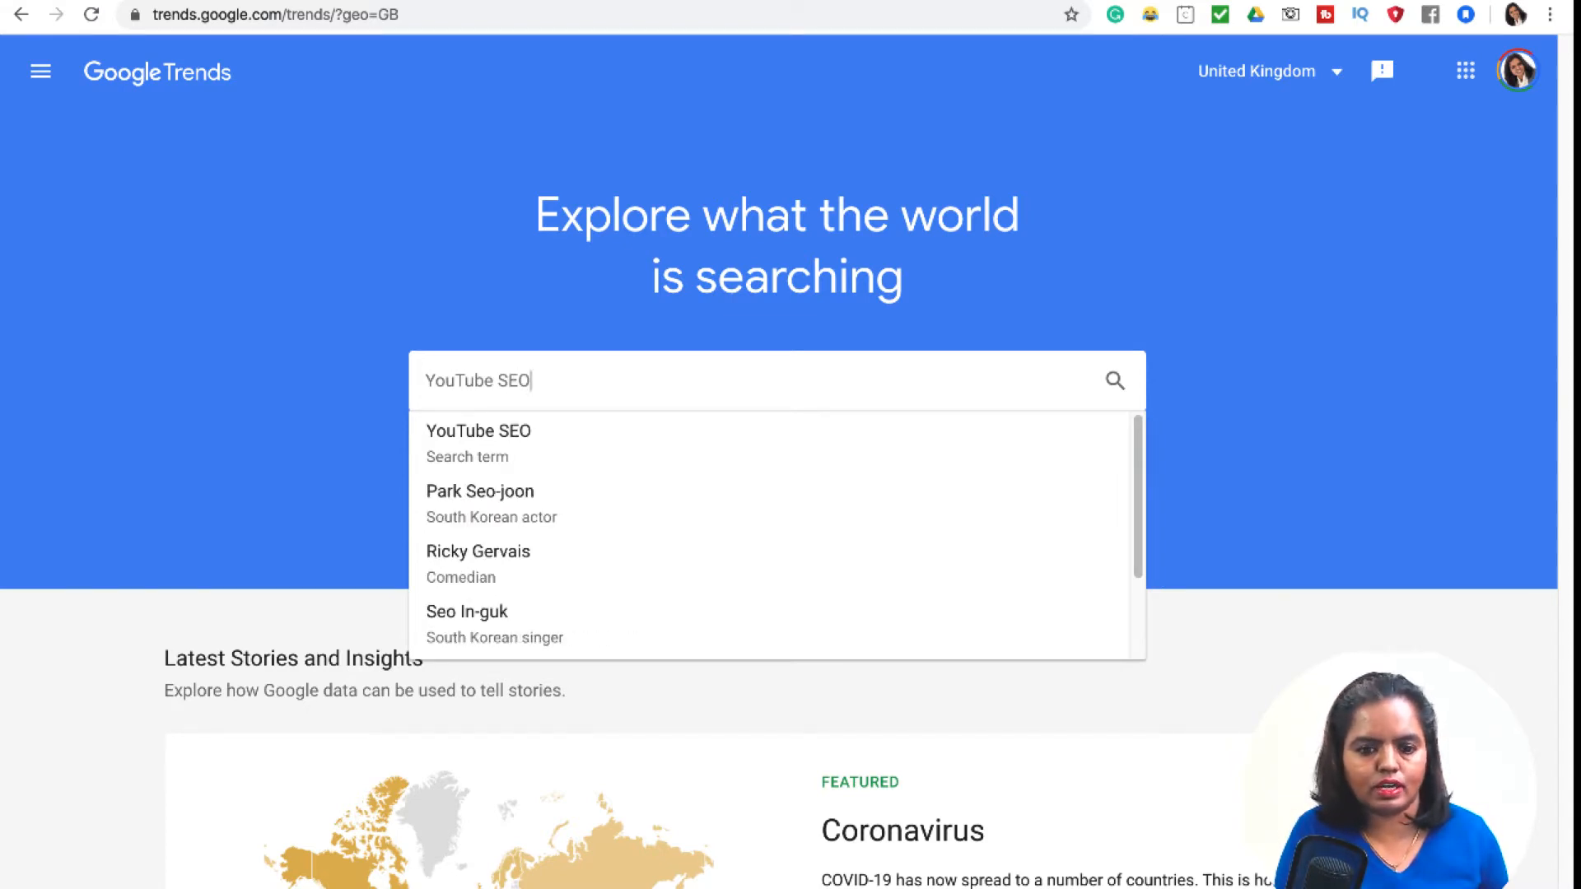
{"action": "key", "text": "Return"}
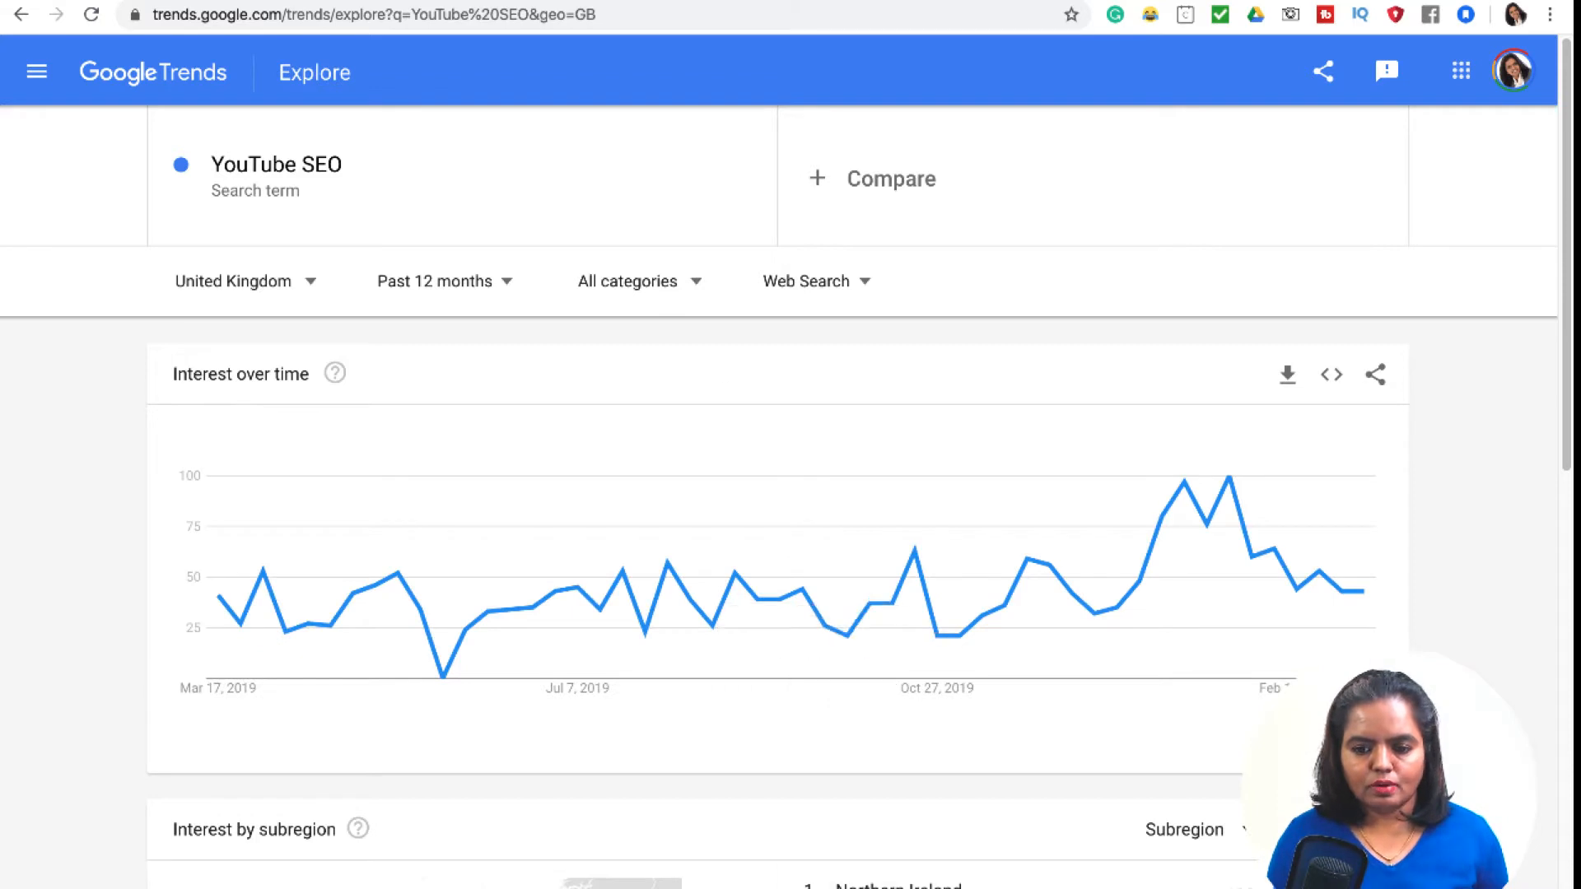
Step: Add "Video SEO" as a search term to compare against "YouTube SEO"
{"action": "mouse_move", "coordinate": [1368, 599]}
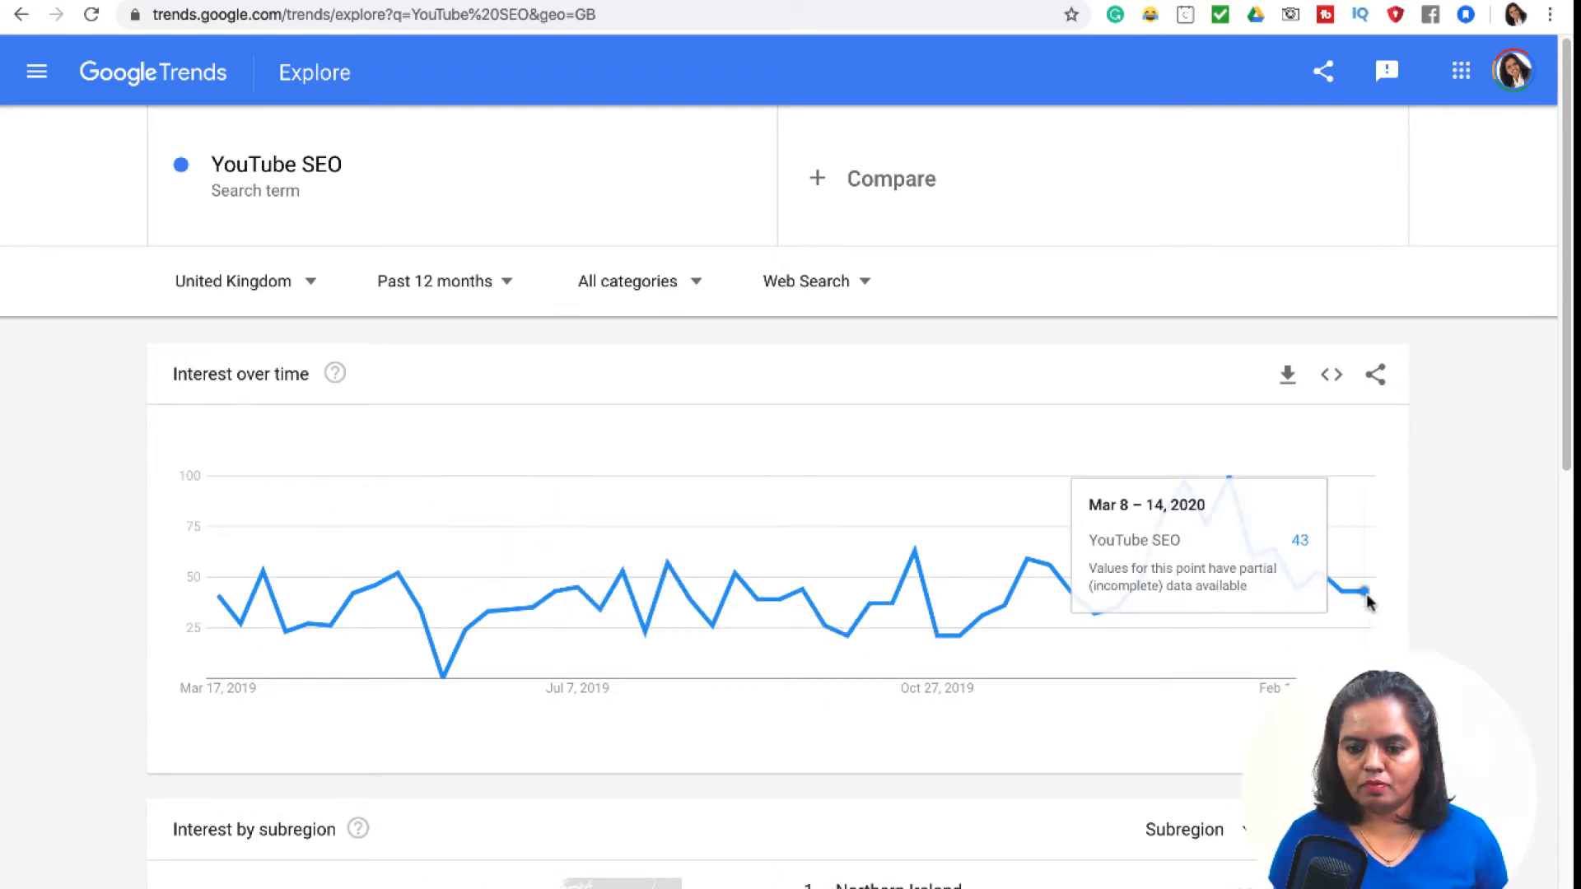
{"action": "left_click", "coordinate": [920, 183]}
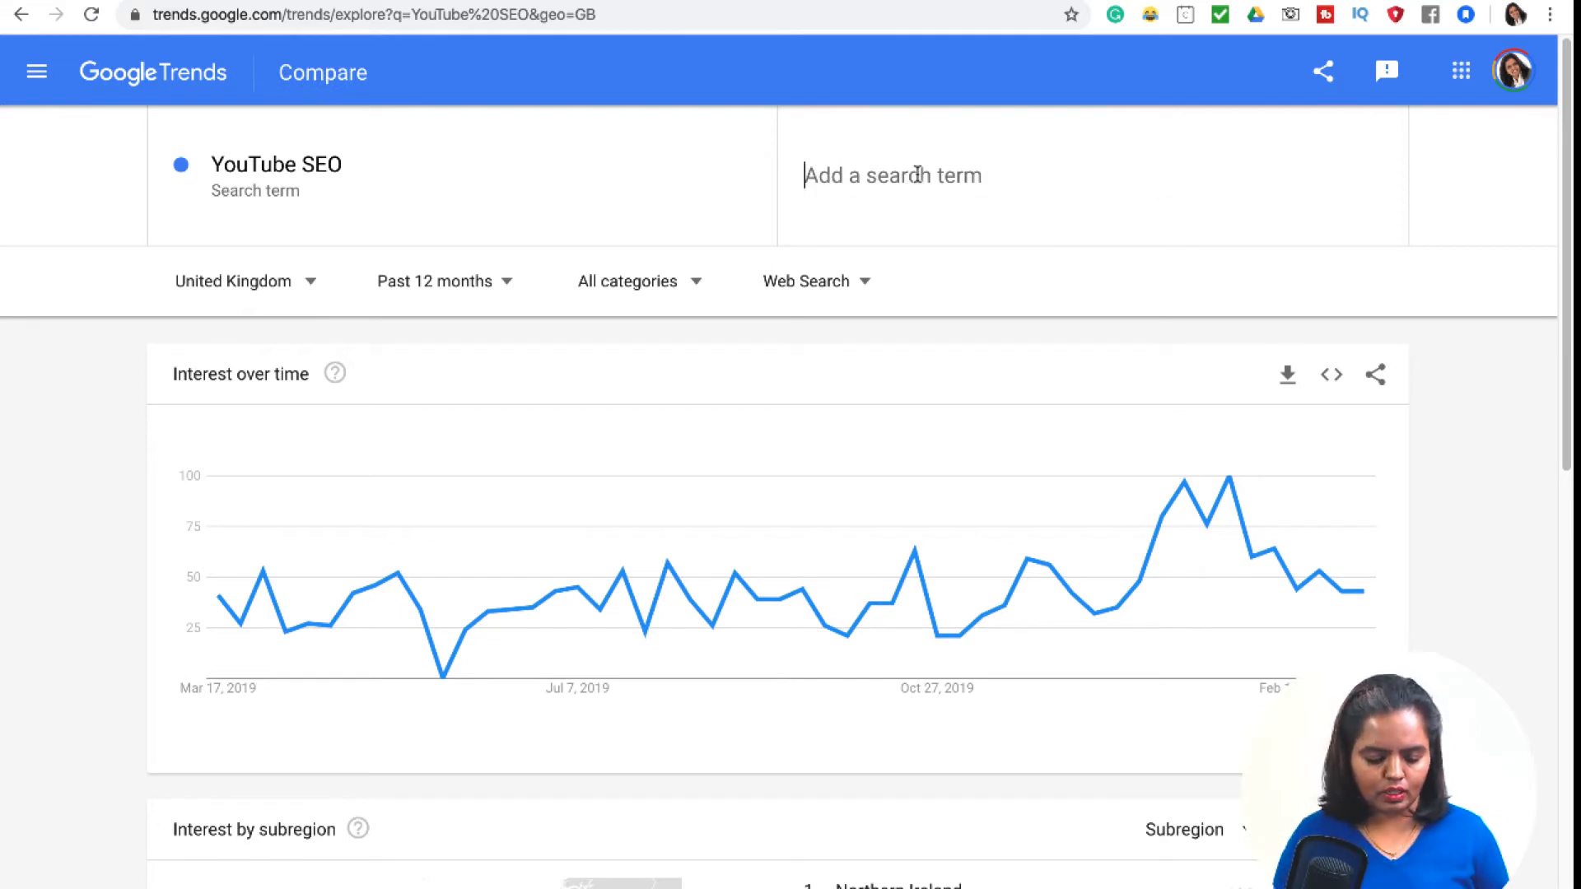
{"action": "type", "text": "Vid"}
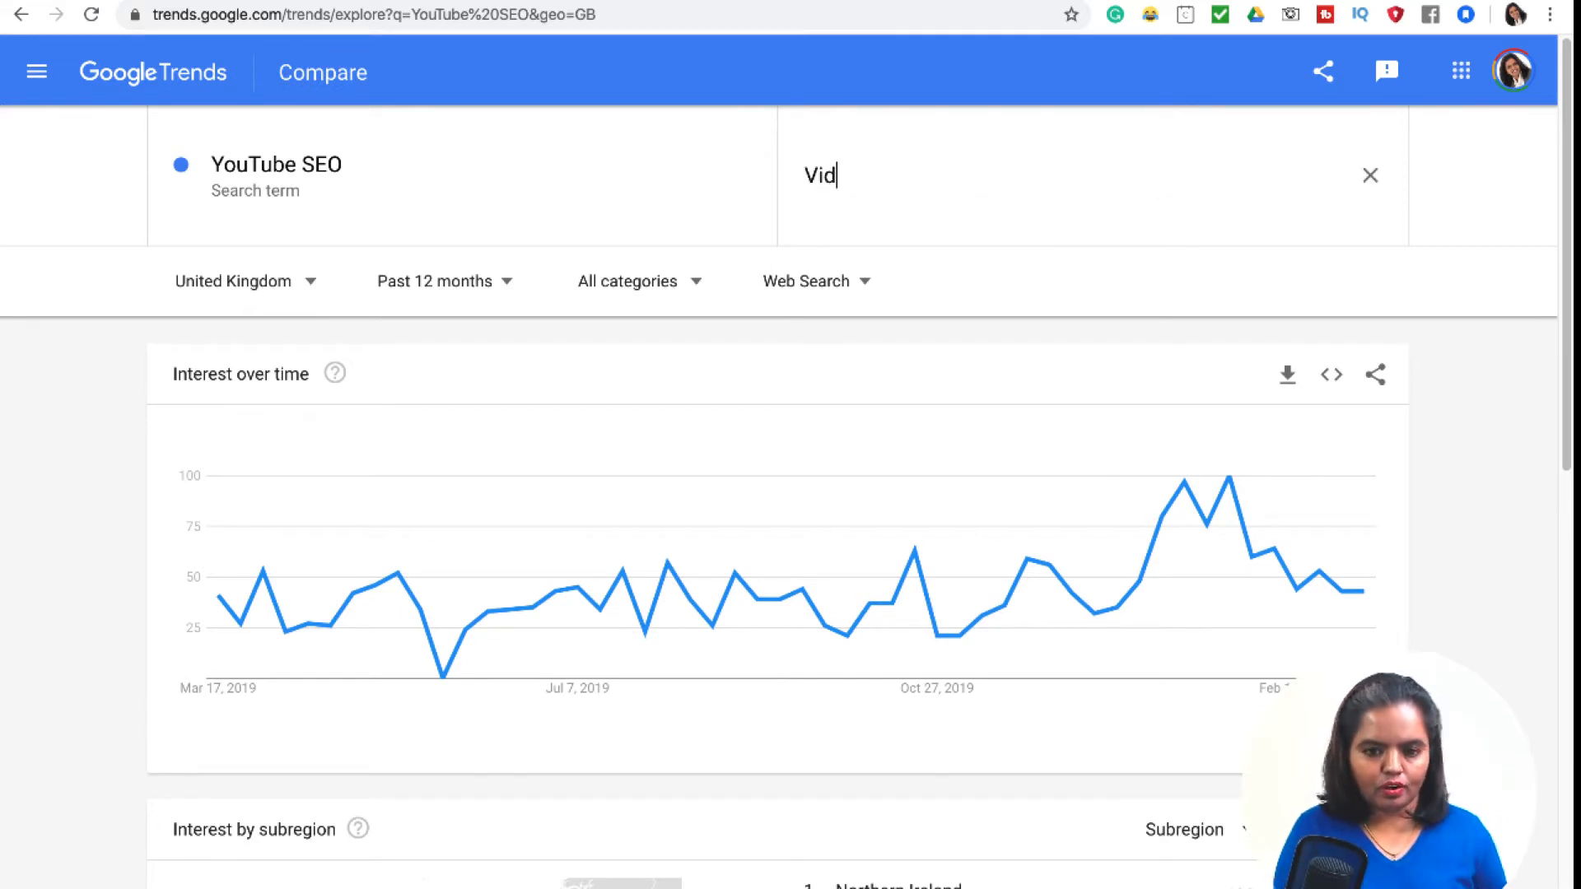
{"action": "type", "text": "eo SE"}
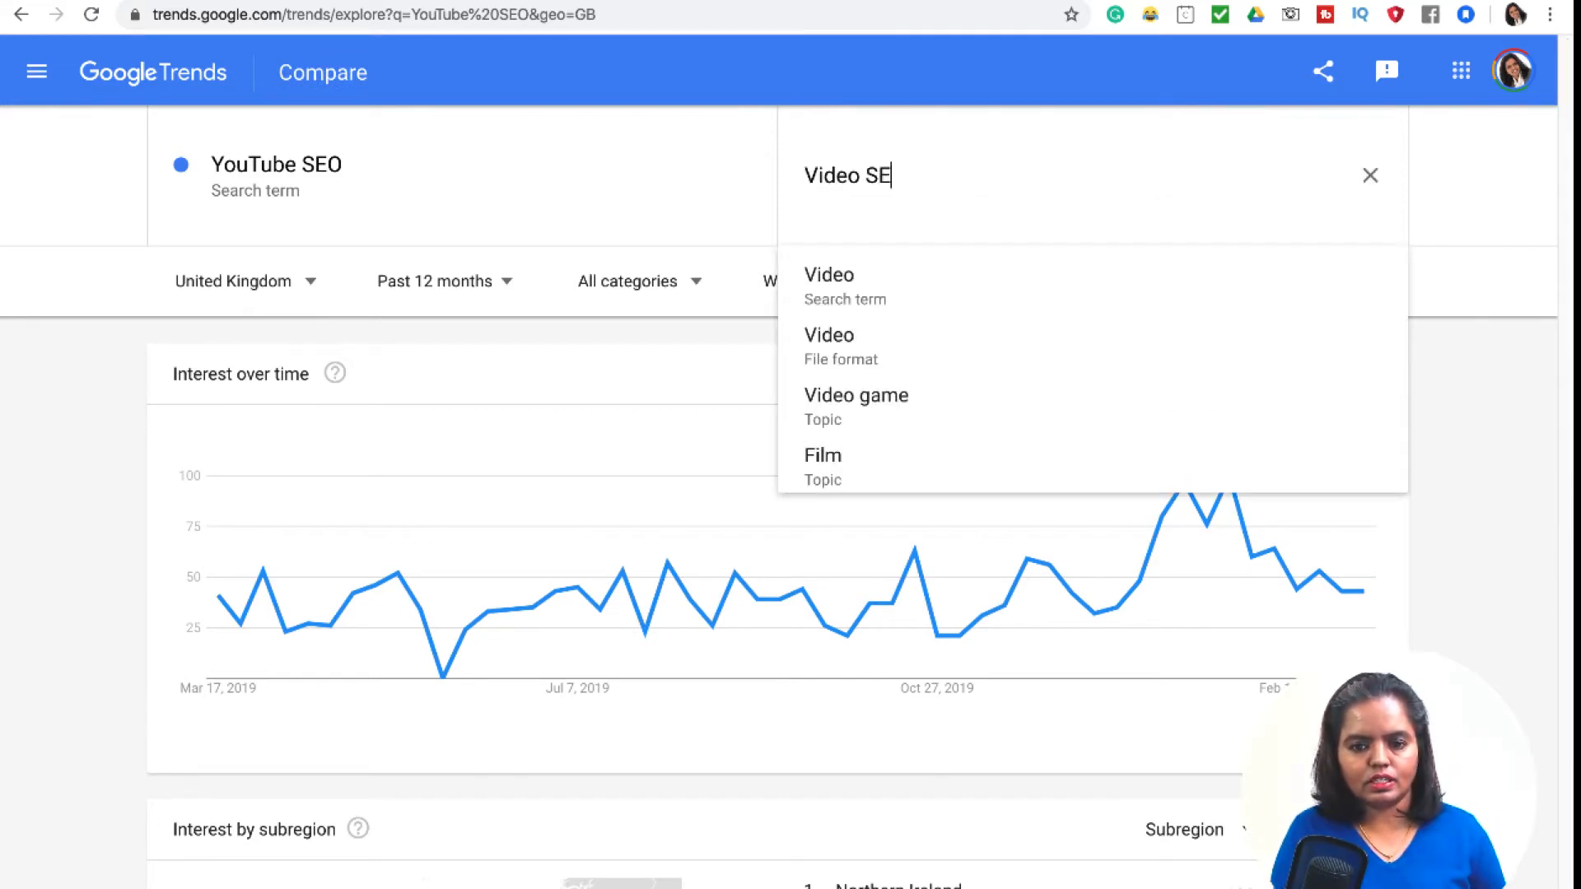
{"action": "type", "text": "O"}
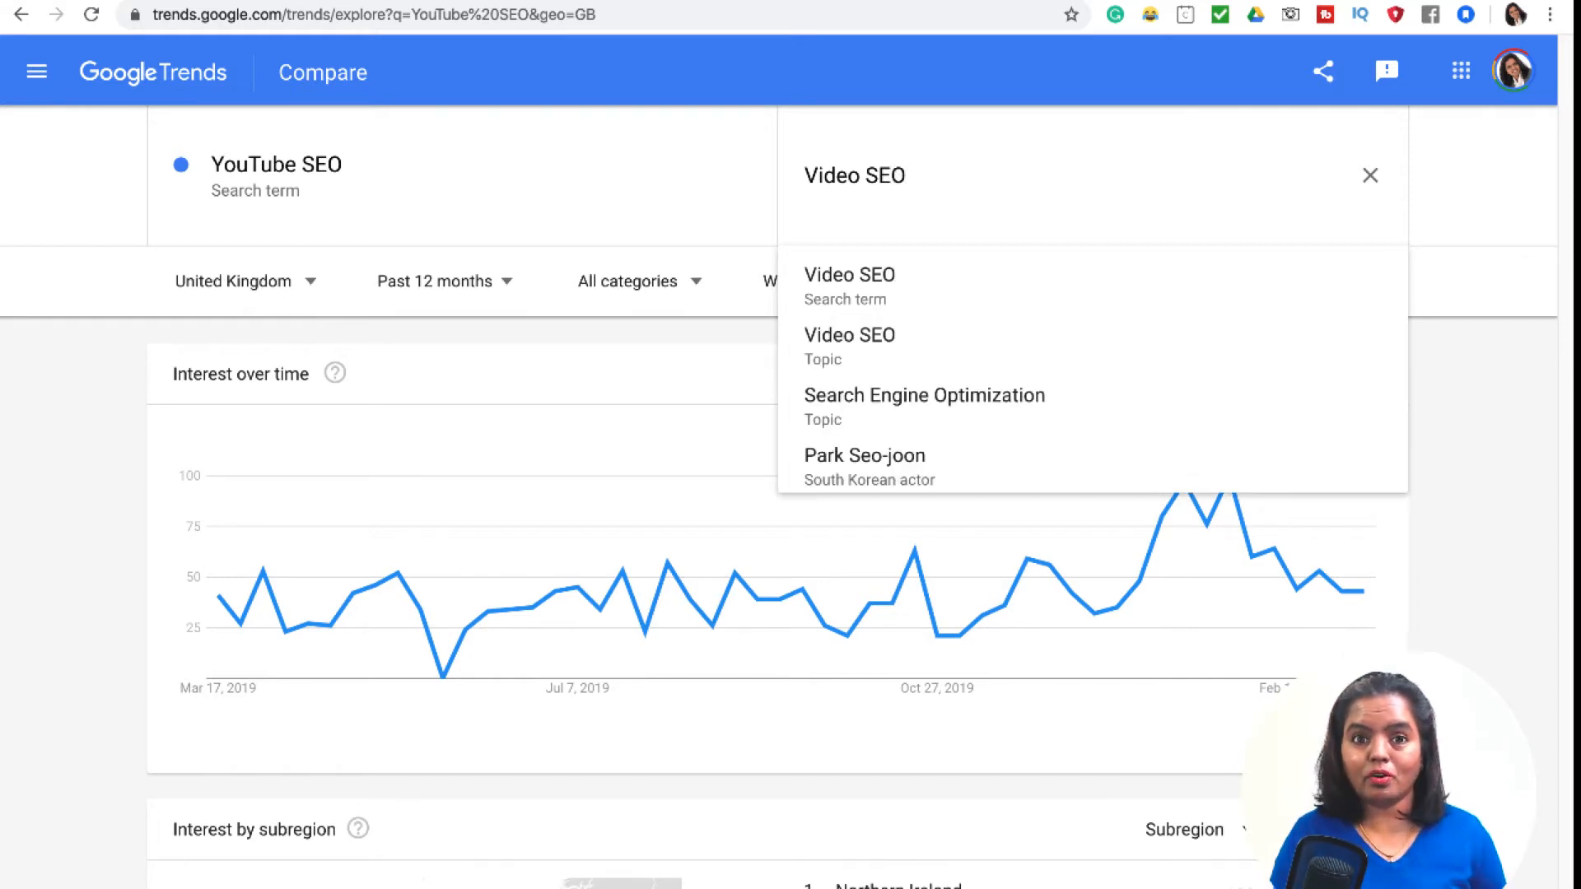
{"action": "left_click", "coordinate": [918, 301]}
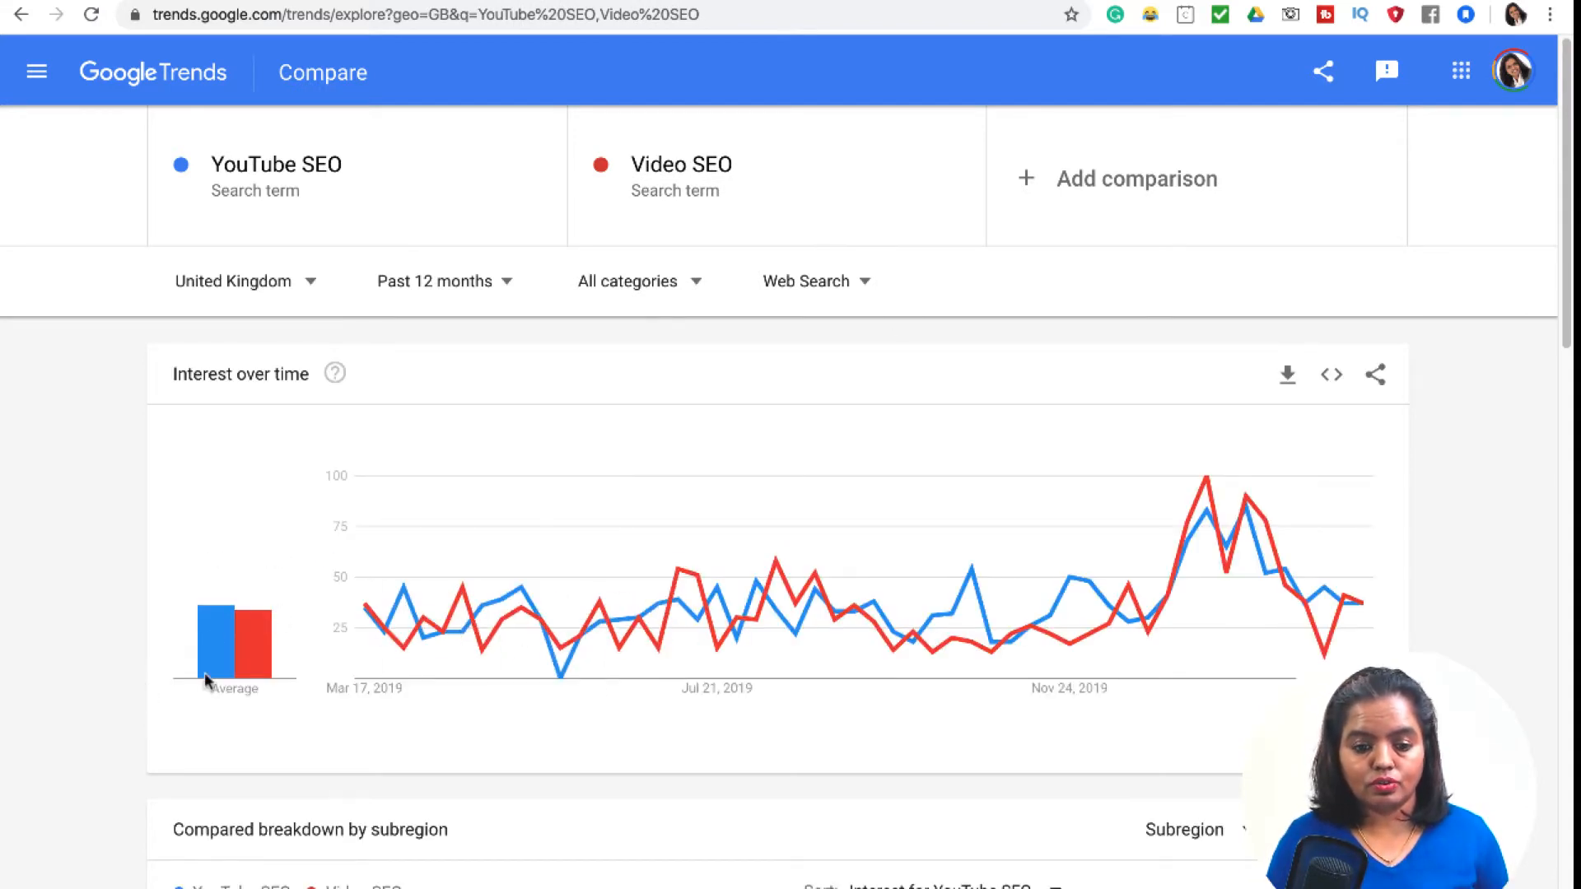
Step: Set the comparison's time range to the past 90 days
{"action": "mouse_move", "coordinate": [216, 640]}
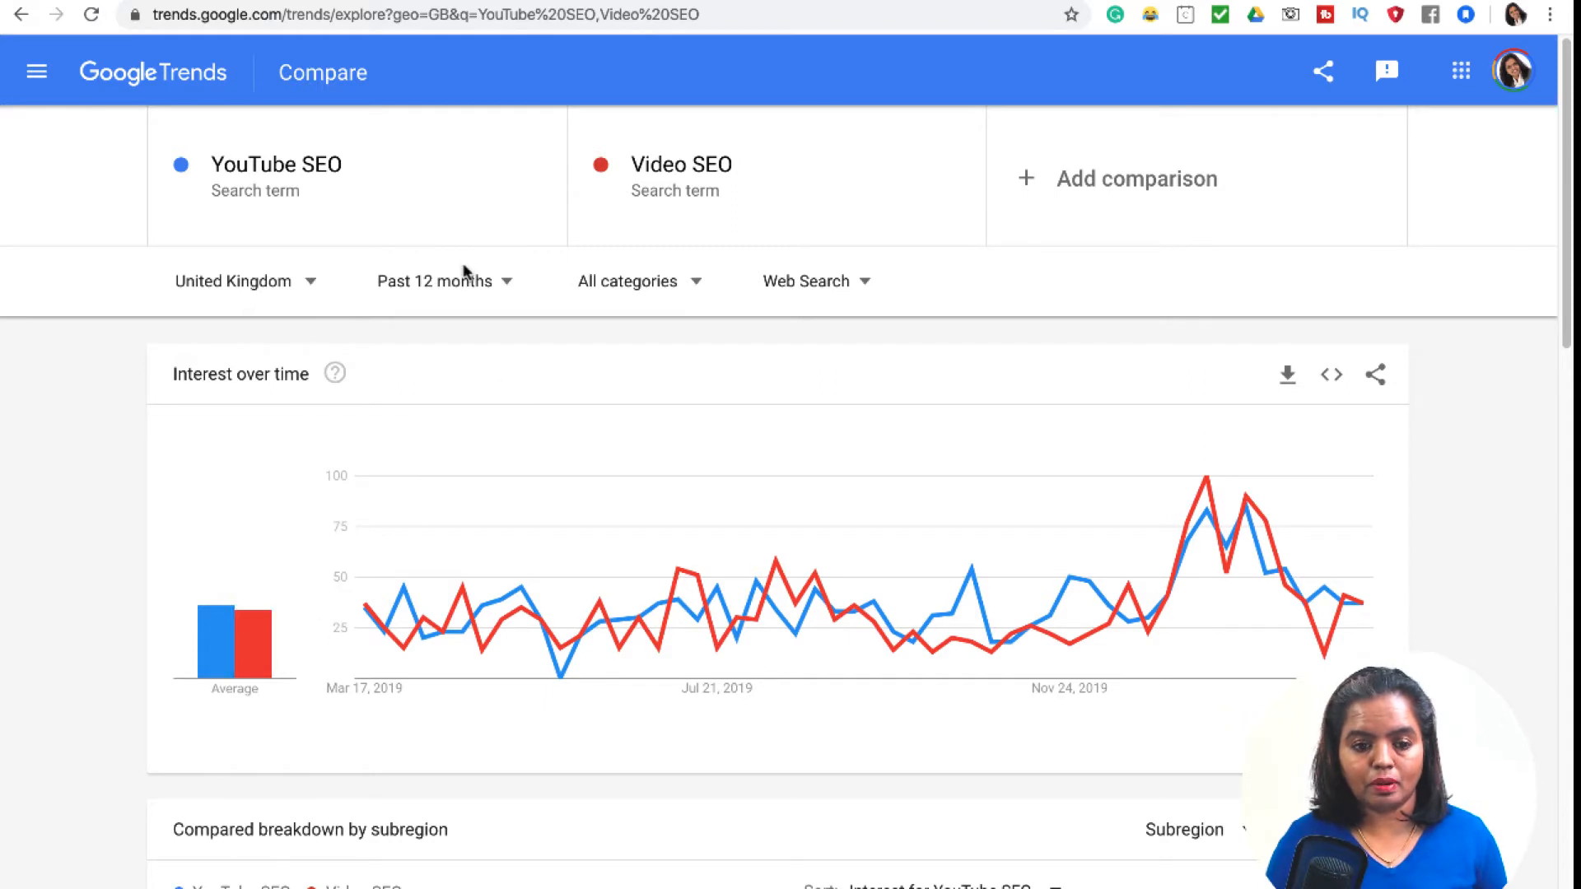
{"action": "left_click", "coordinate": [458, 288]}
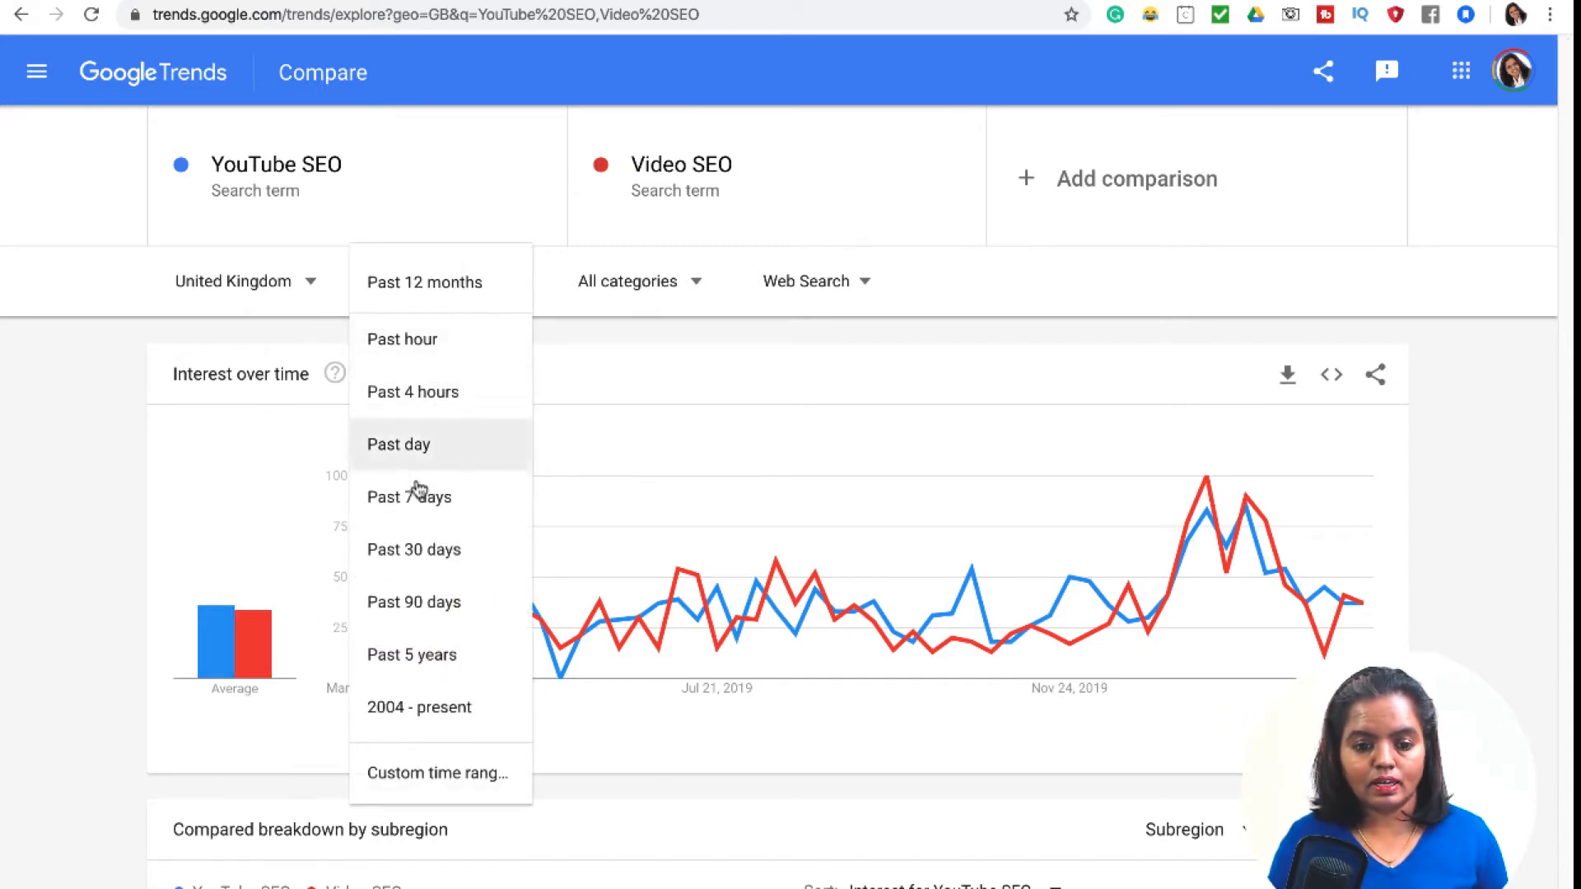
{"action": "left_click", "coordinate": [429, 606]}
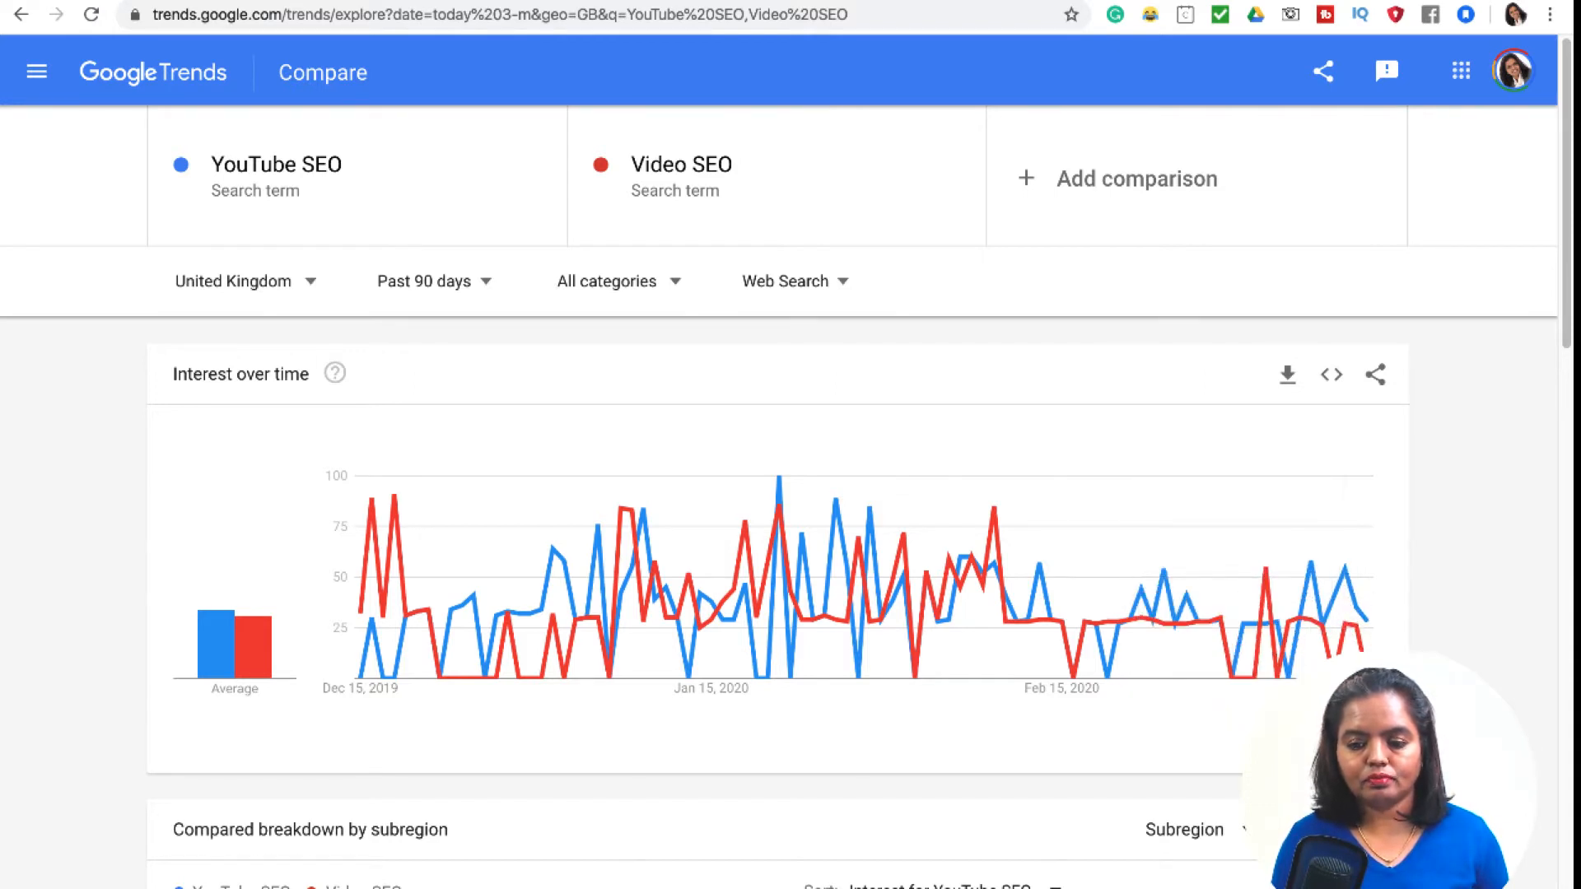
{"action": "mouse_move", "coordinate": [1338, 599]}
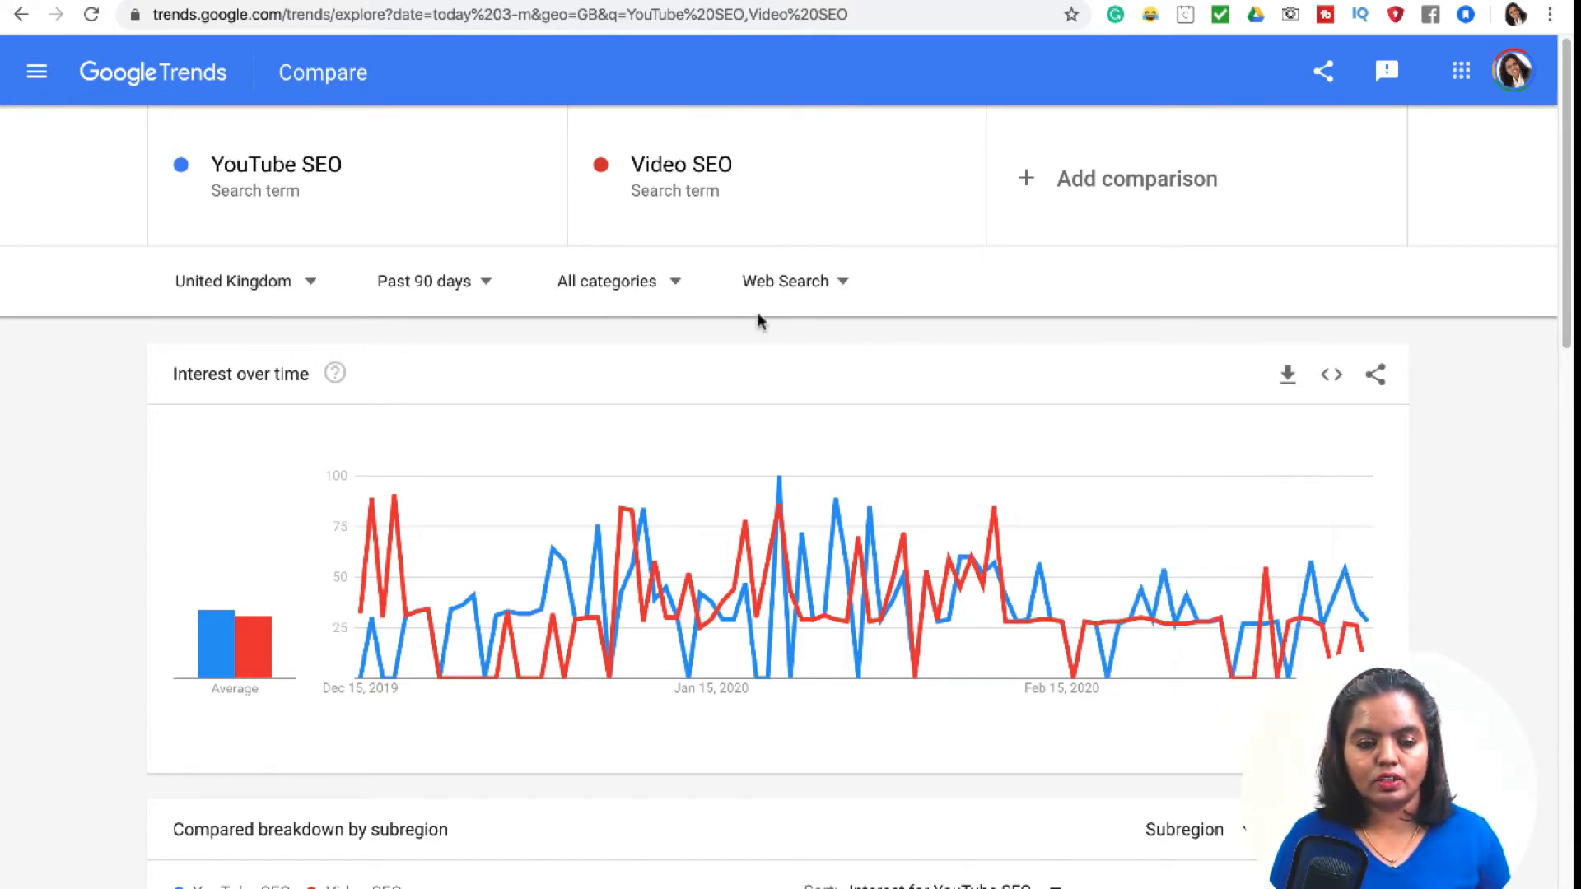
Step: Switch the comparison's search source to YouTube Search, leaving all categories included
{"action": "left_click", "coordinate": [592, 281]}
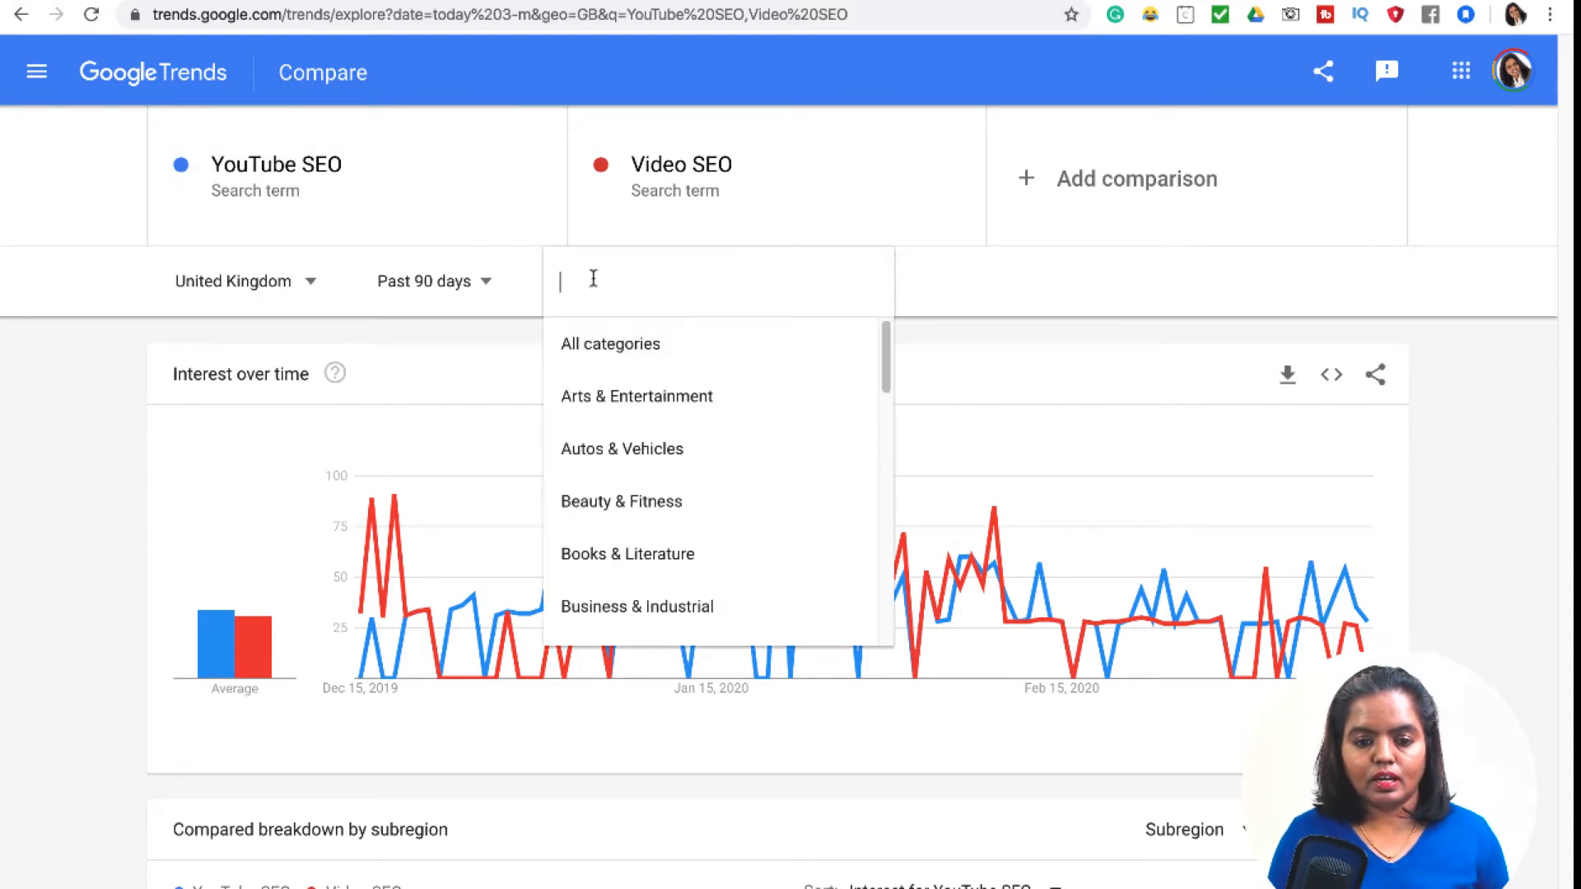
{"action": "left_click", "coordinate": [955, 310]}
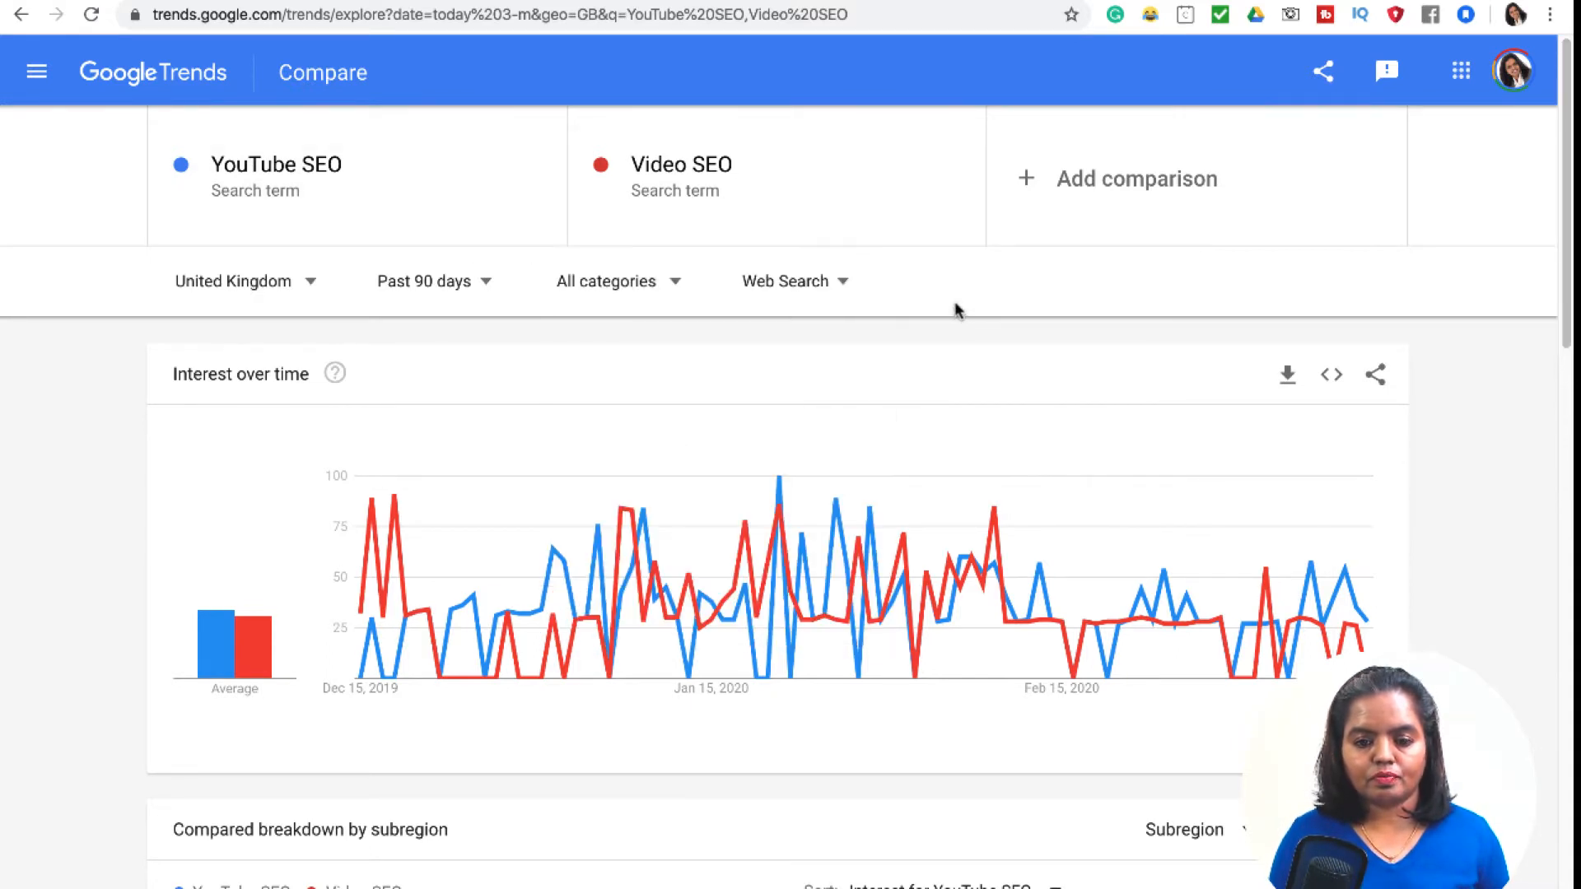
{"action": "left_click", "coordinate": [824, 288]}
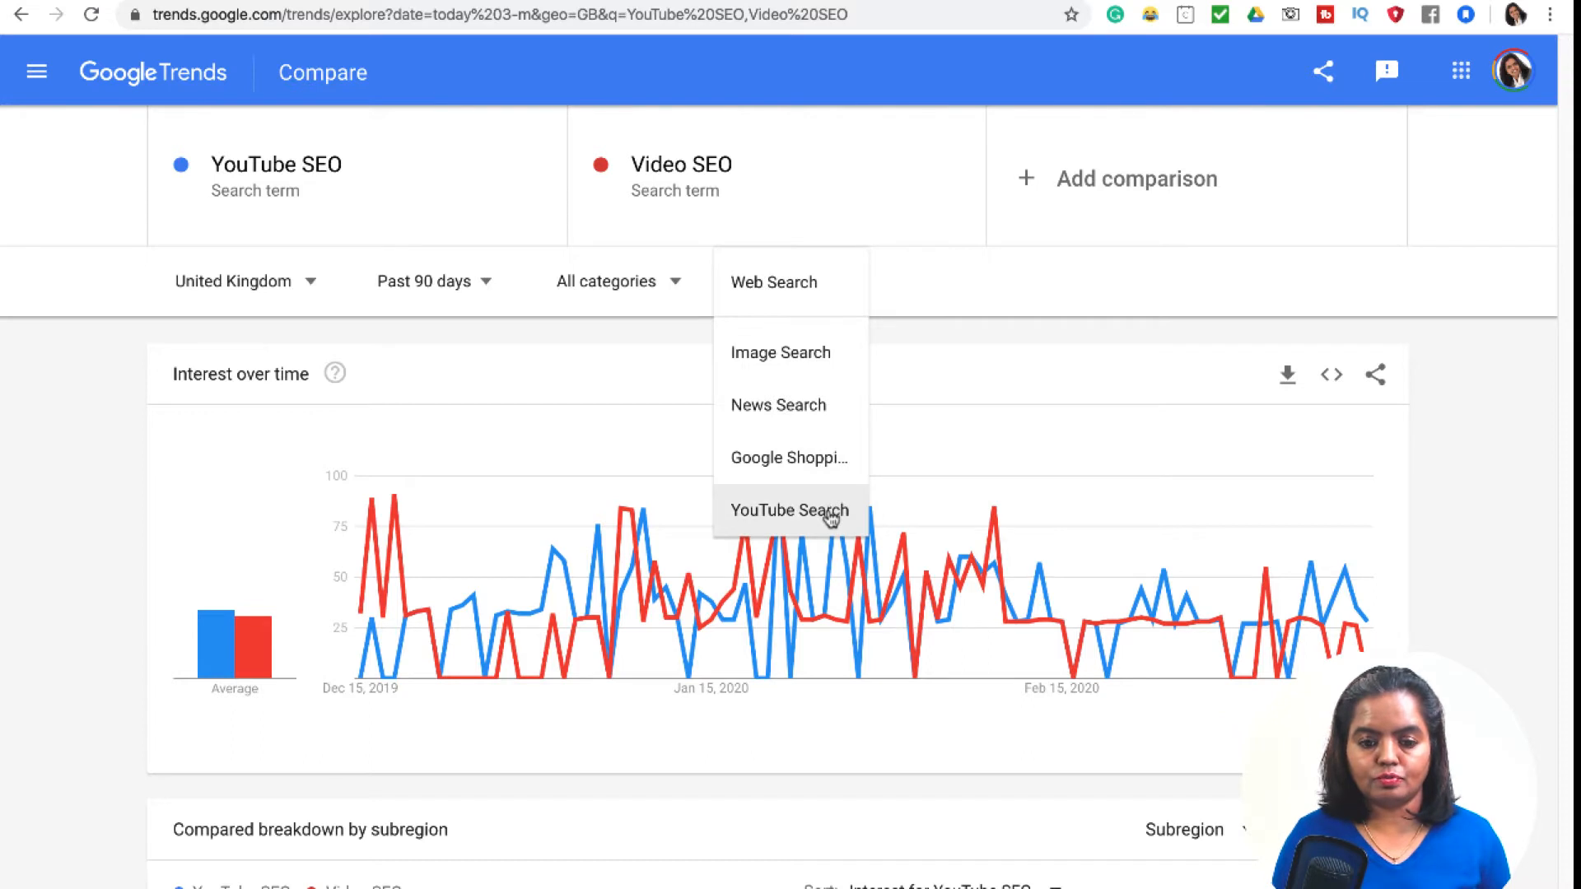
{"action": "left_click", "coordinate": [829, 516]}
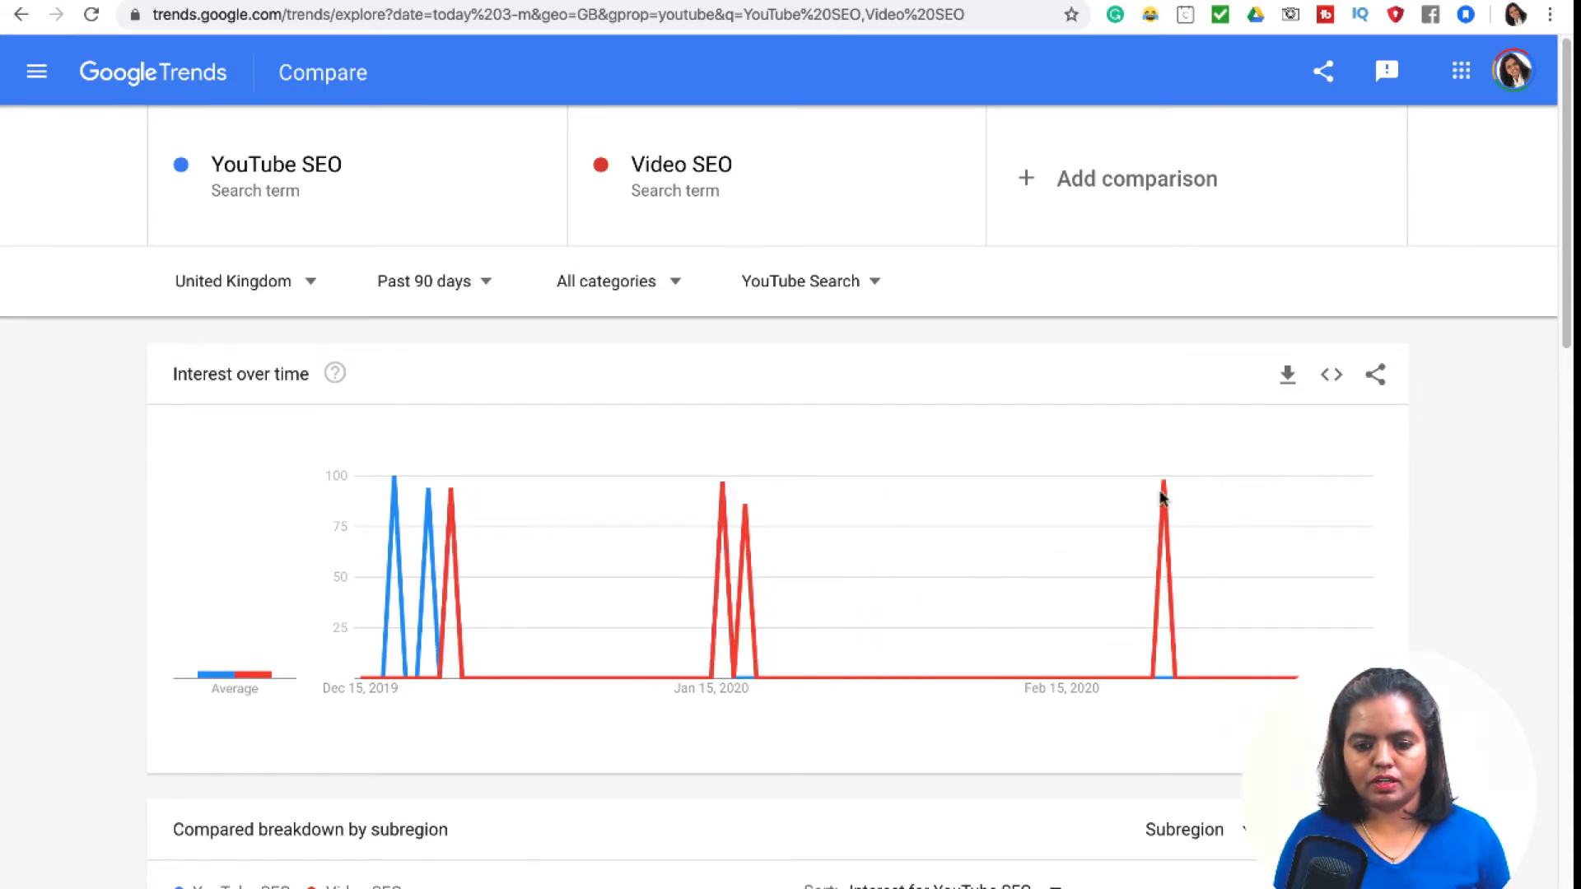
{"action": "mouse_move", "coordinate": [1163, 483]}
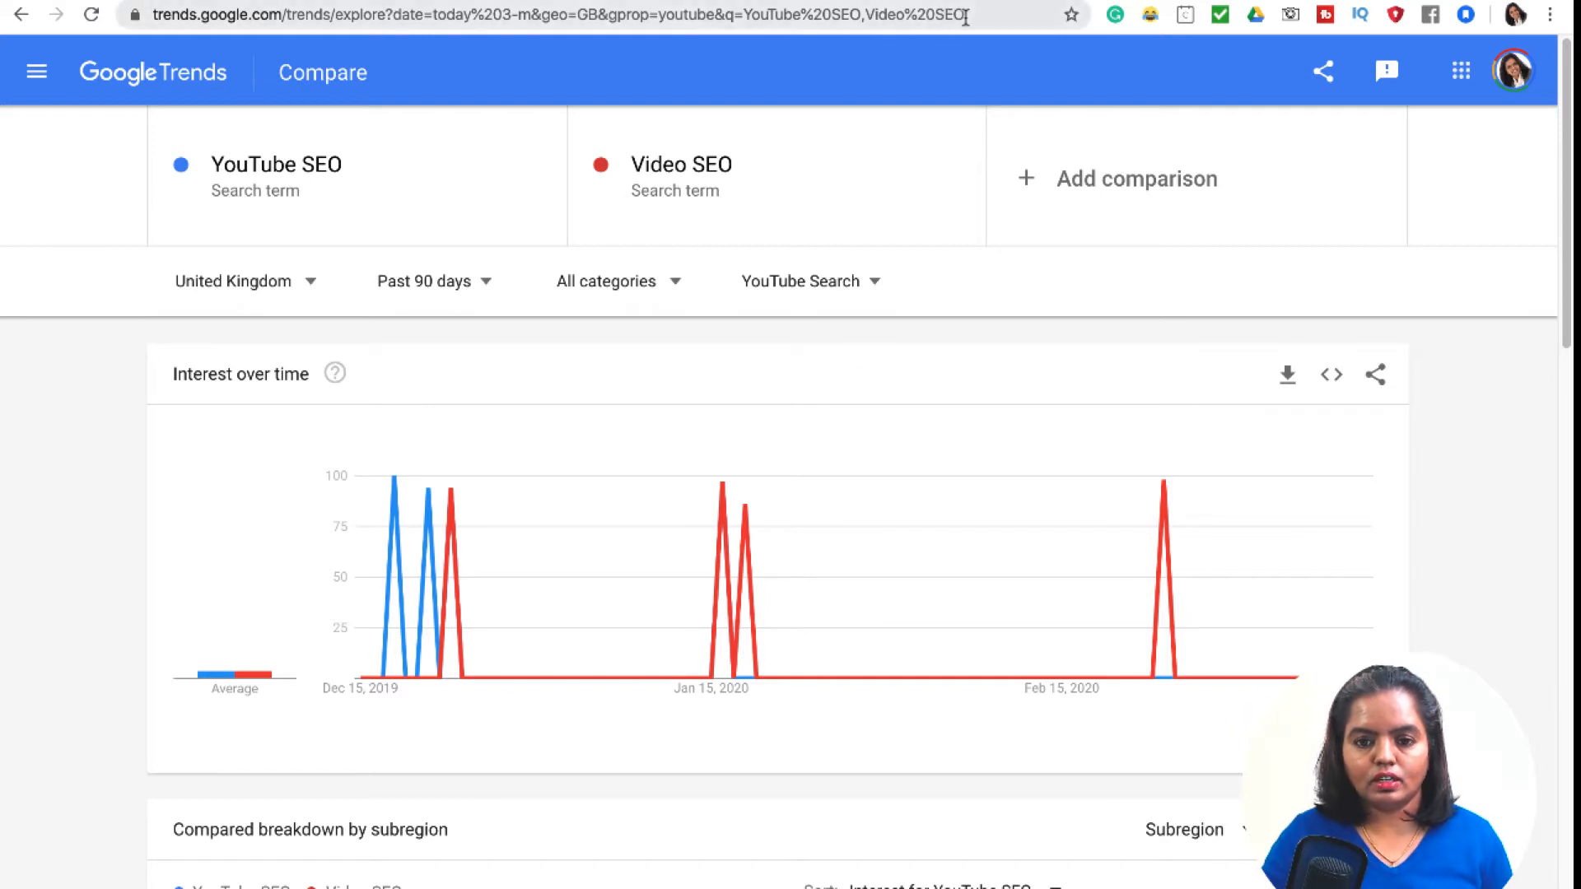
Step: Go to youtube.com and open your own channel page
{"action": "left_click", "coordinate": [965, 17]}
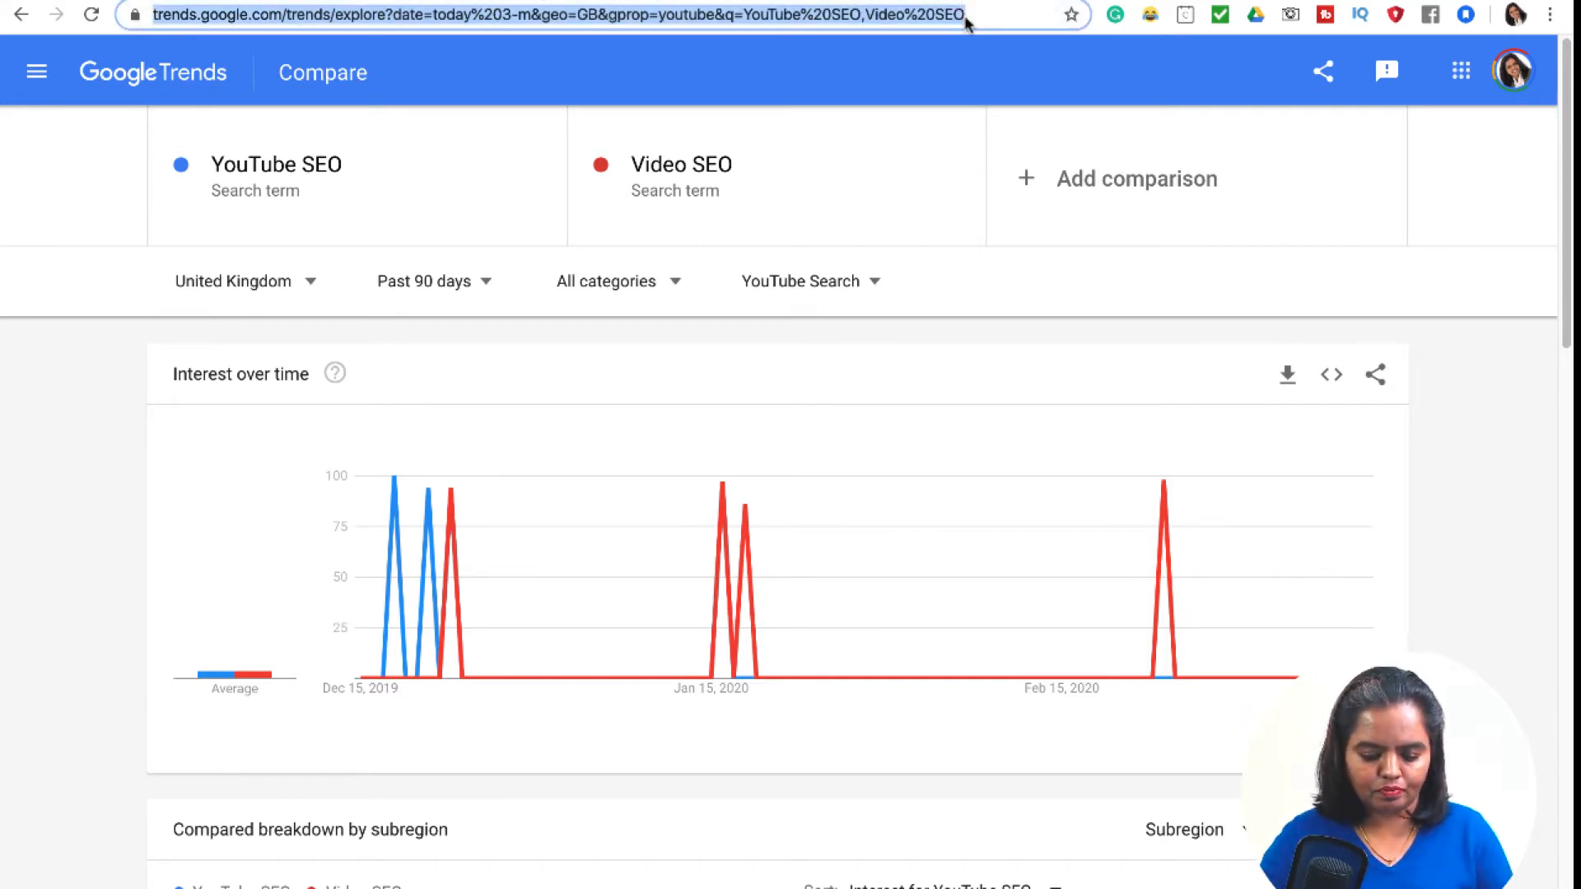
{"action": "type", "text": "yout"}
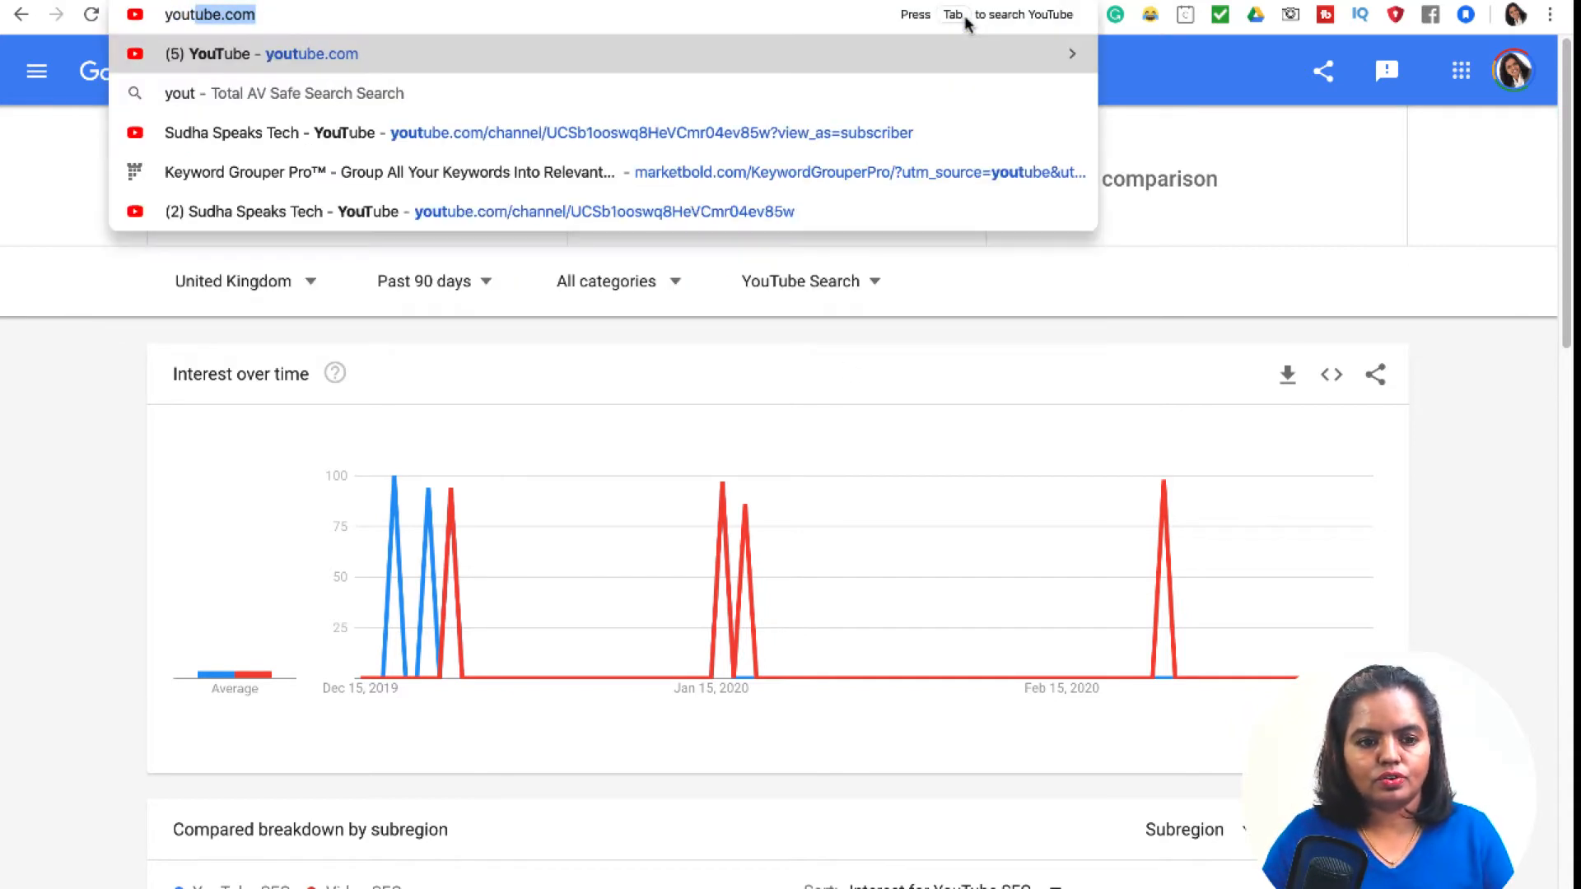
{"action": "key", "text": "Return"}
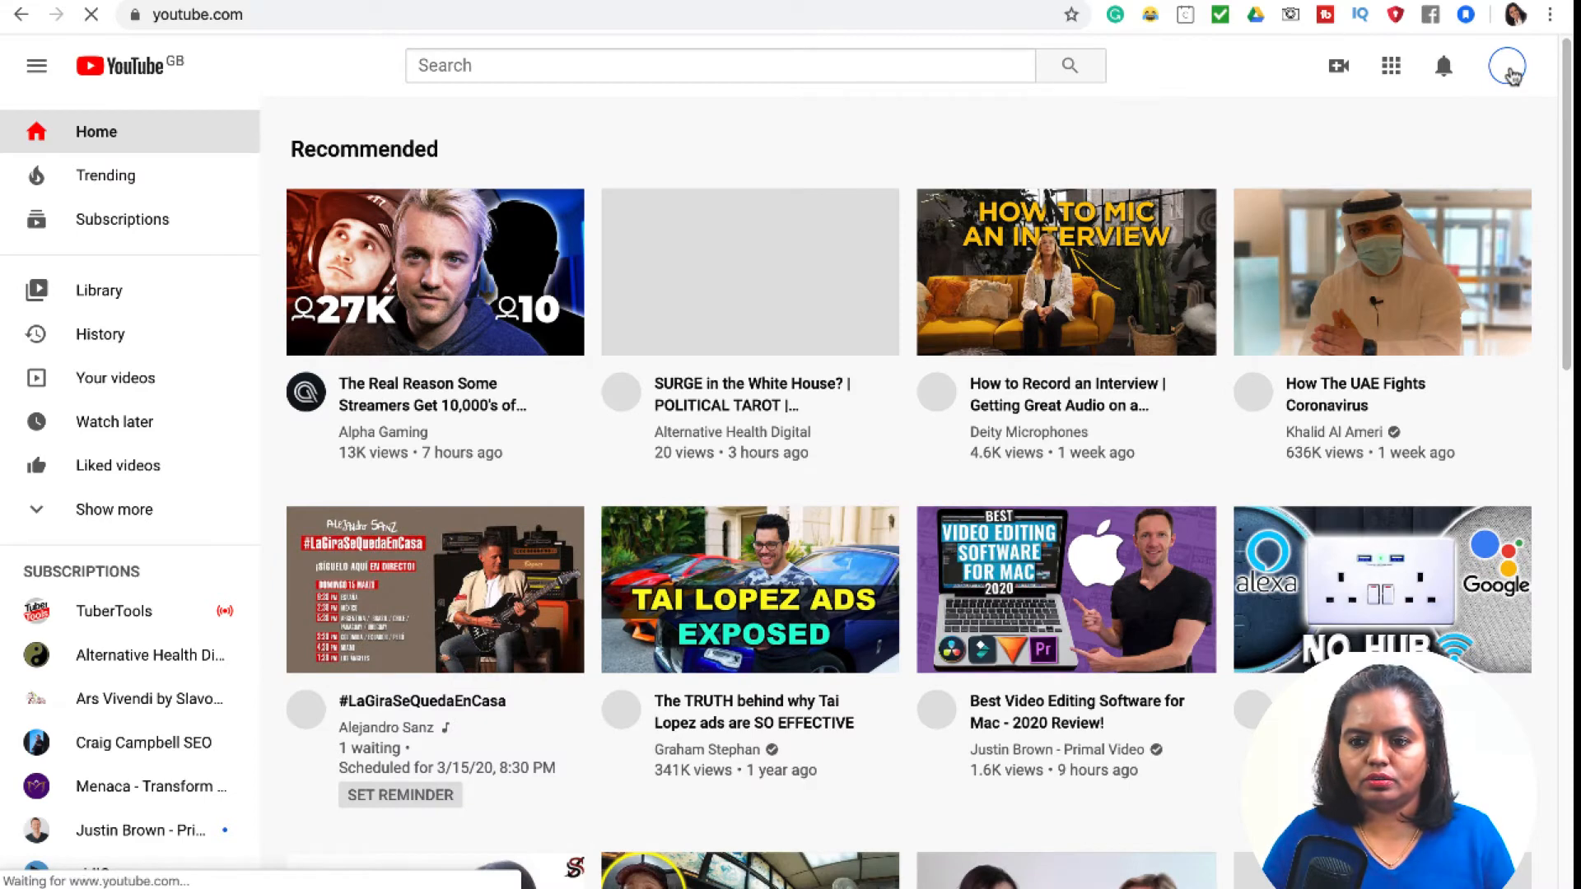
{"action": "left_click", "coordinate": [1511, 74]}
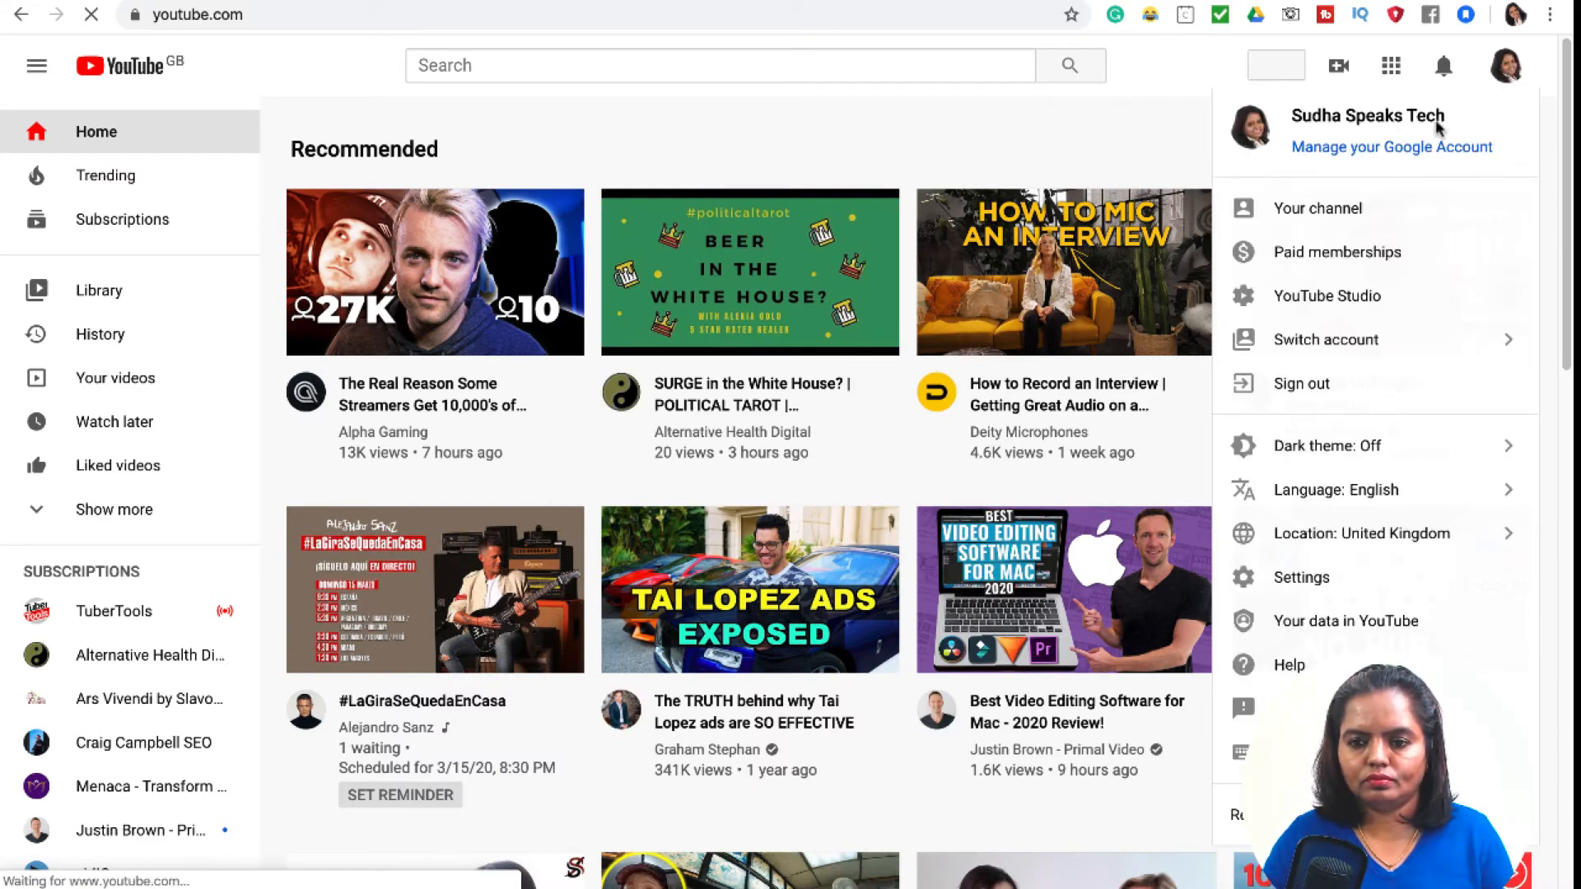
{"action": "left_click", "coordinate": [1317, 211]}
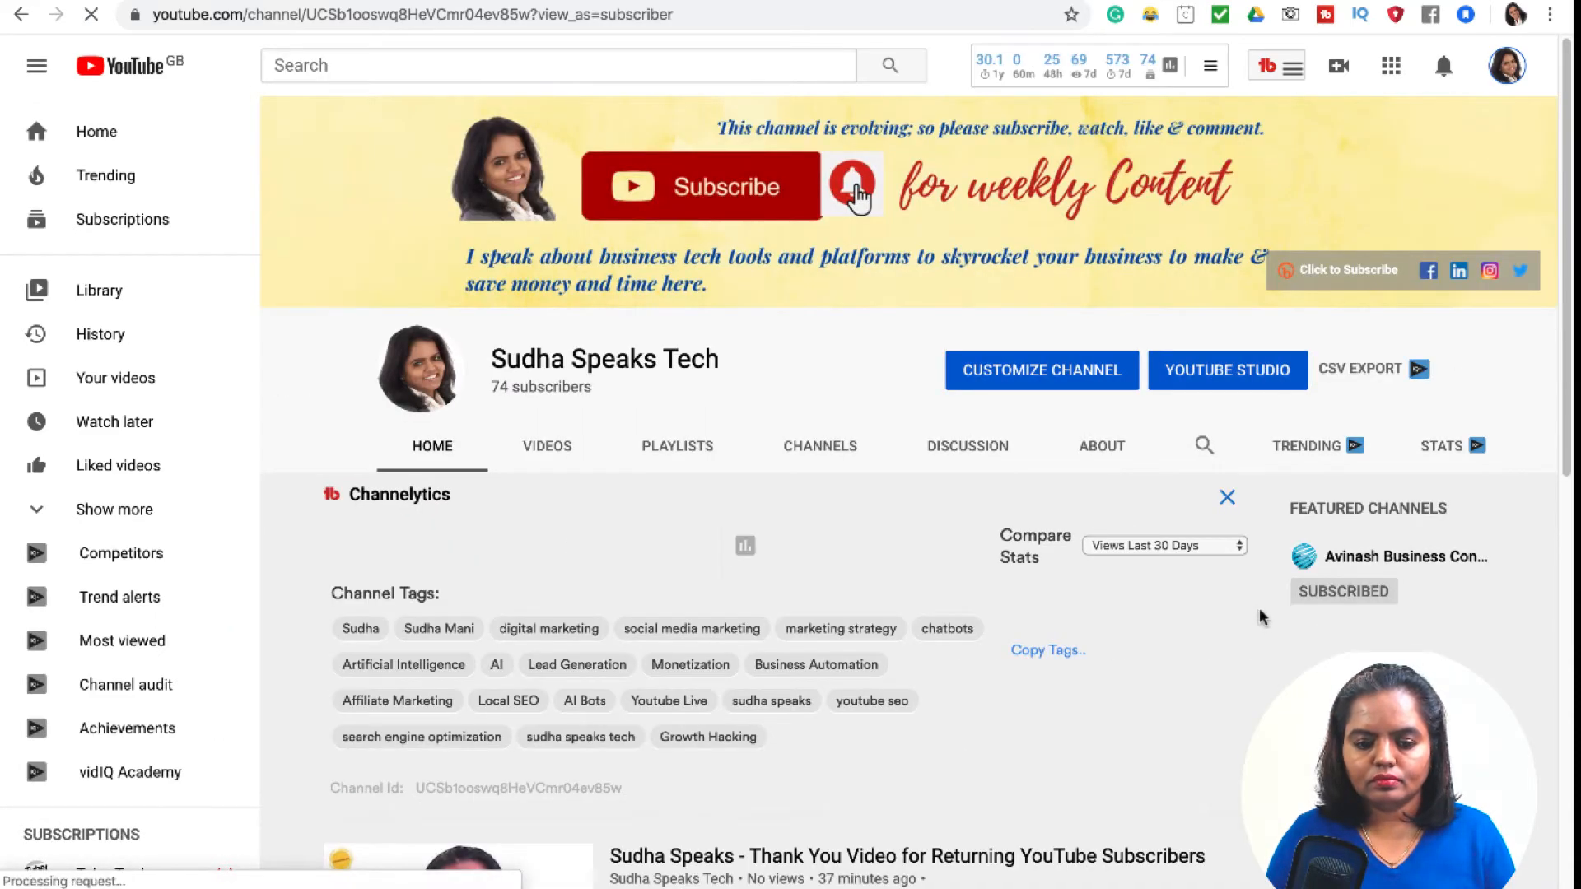
Step: Open YouTube Studio for the channel and launch TubeBuddy's Keyword Explorer
{"action": "scroll", "coordinate": [1262, 616], "scroll_direction": "down", "scroll_amount": 2}
{"action": "scroll", "coordinate": [1252, 609], "scroll_direction": "down", "scroll_amount": 1}
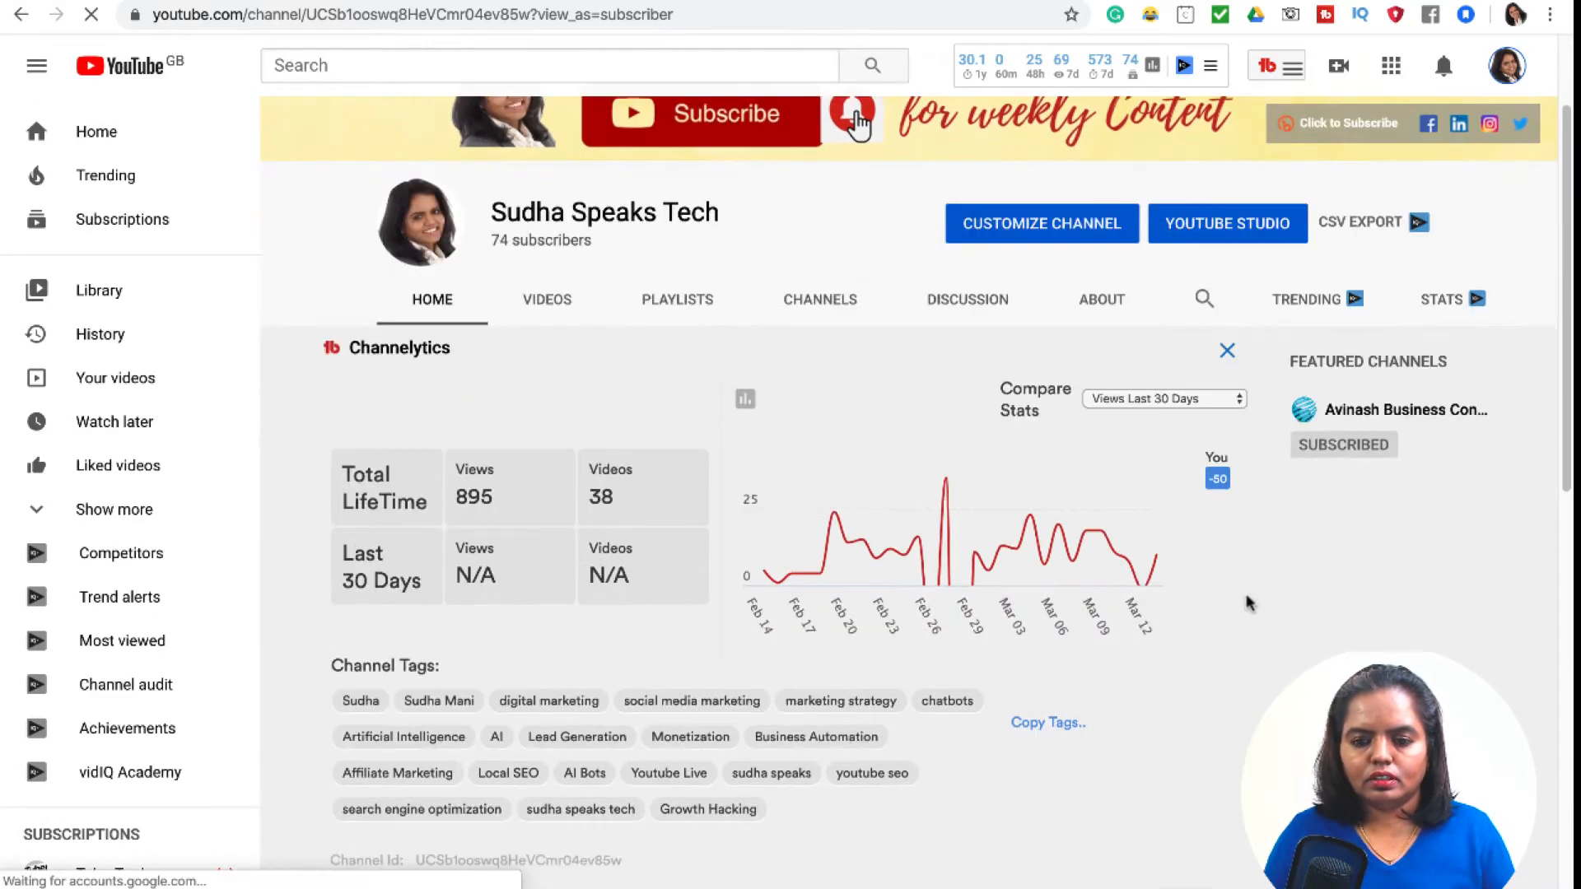
{"action": "left_click", "coordinate": [1204, 230]}
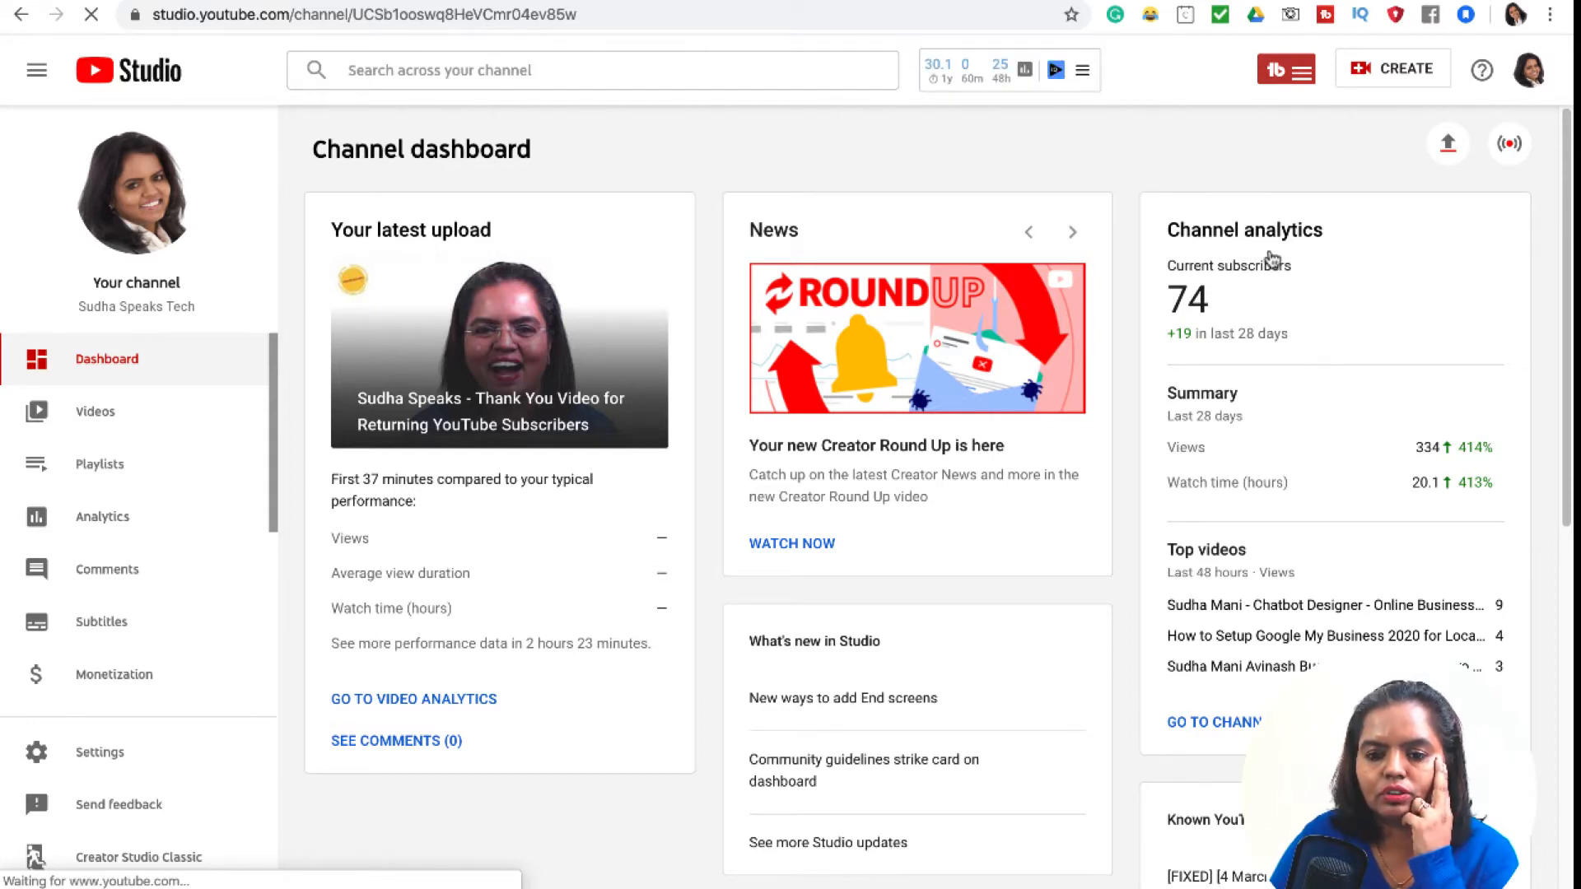
{"action": "left_click", "coordinate": [1271, 74]}
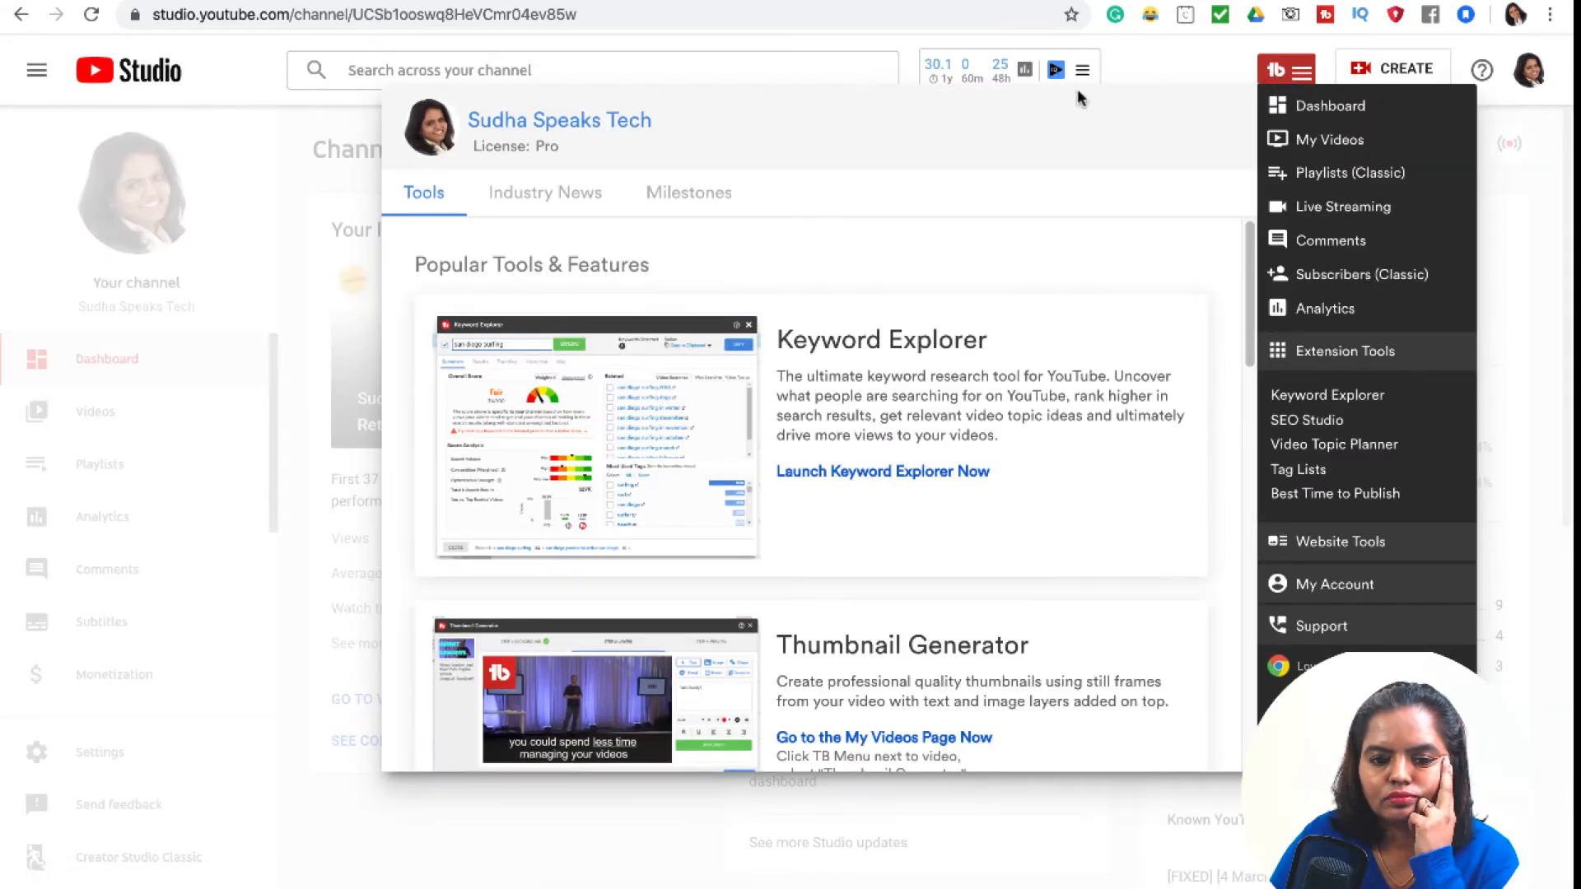
{"action": "left_click", "coordinate": [1303, 398]}
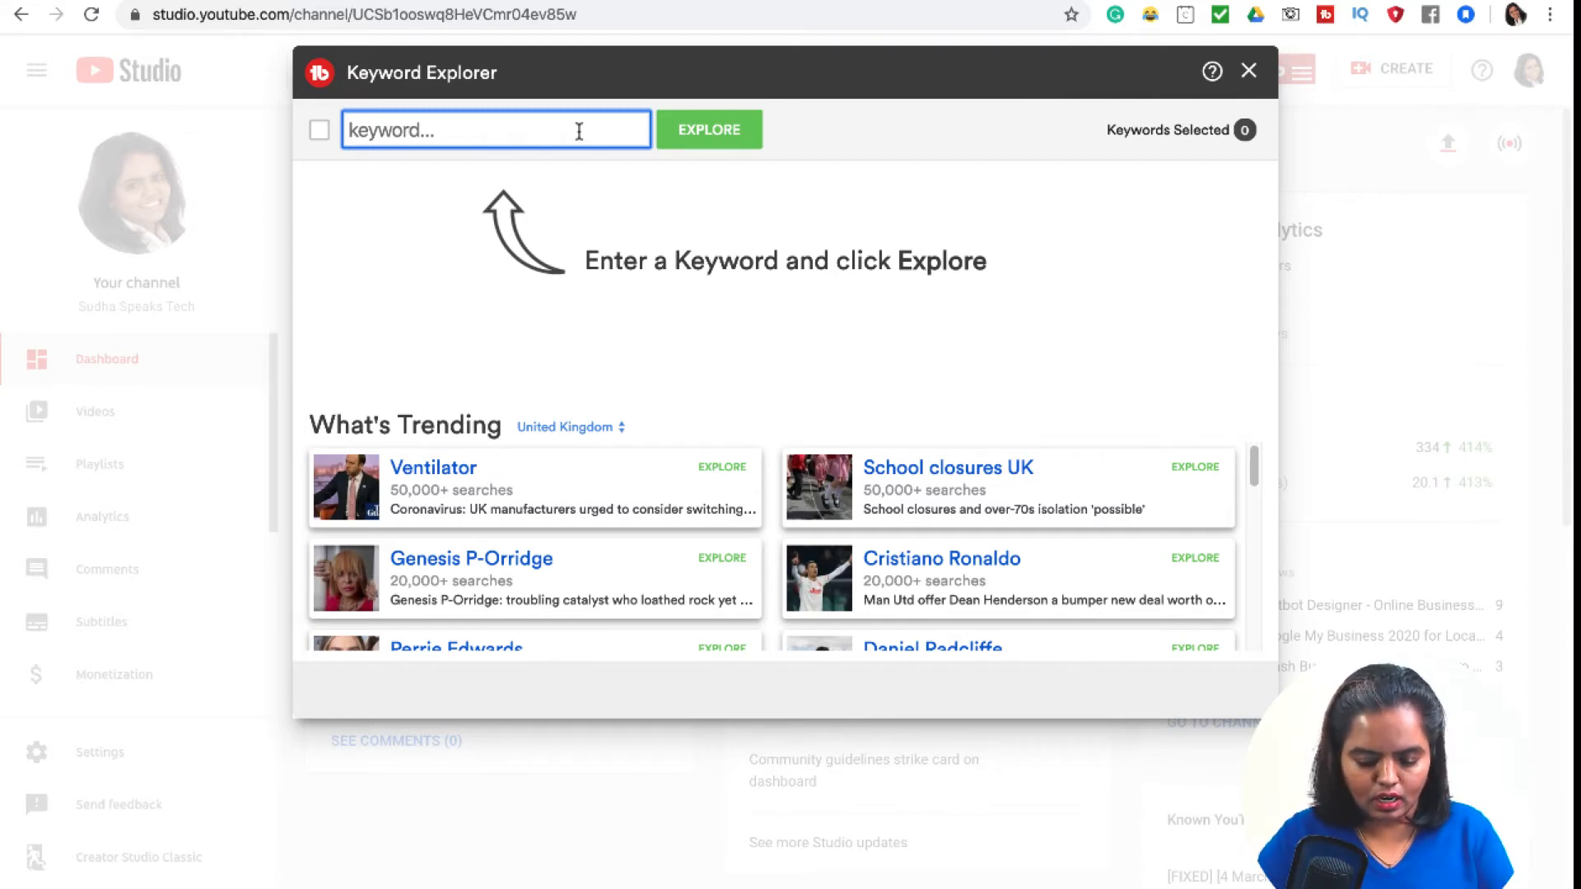
Step: Explore the keyword "YouTubeSEO" in the Keyword Explorer
{"action": "type", "text": "YouT"}
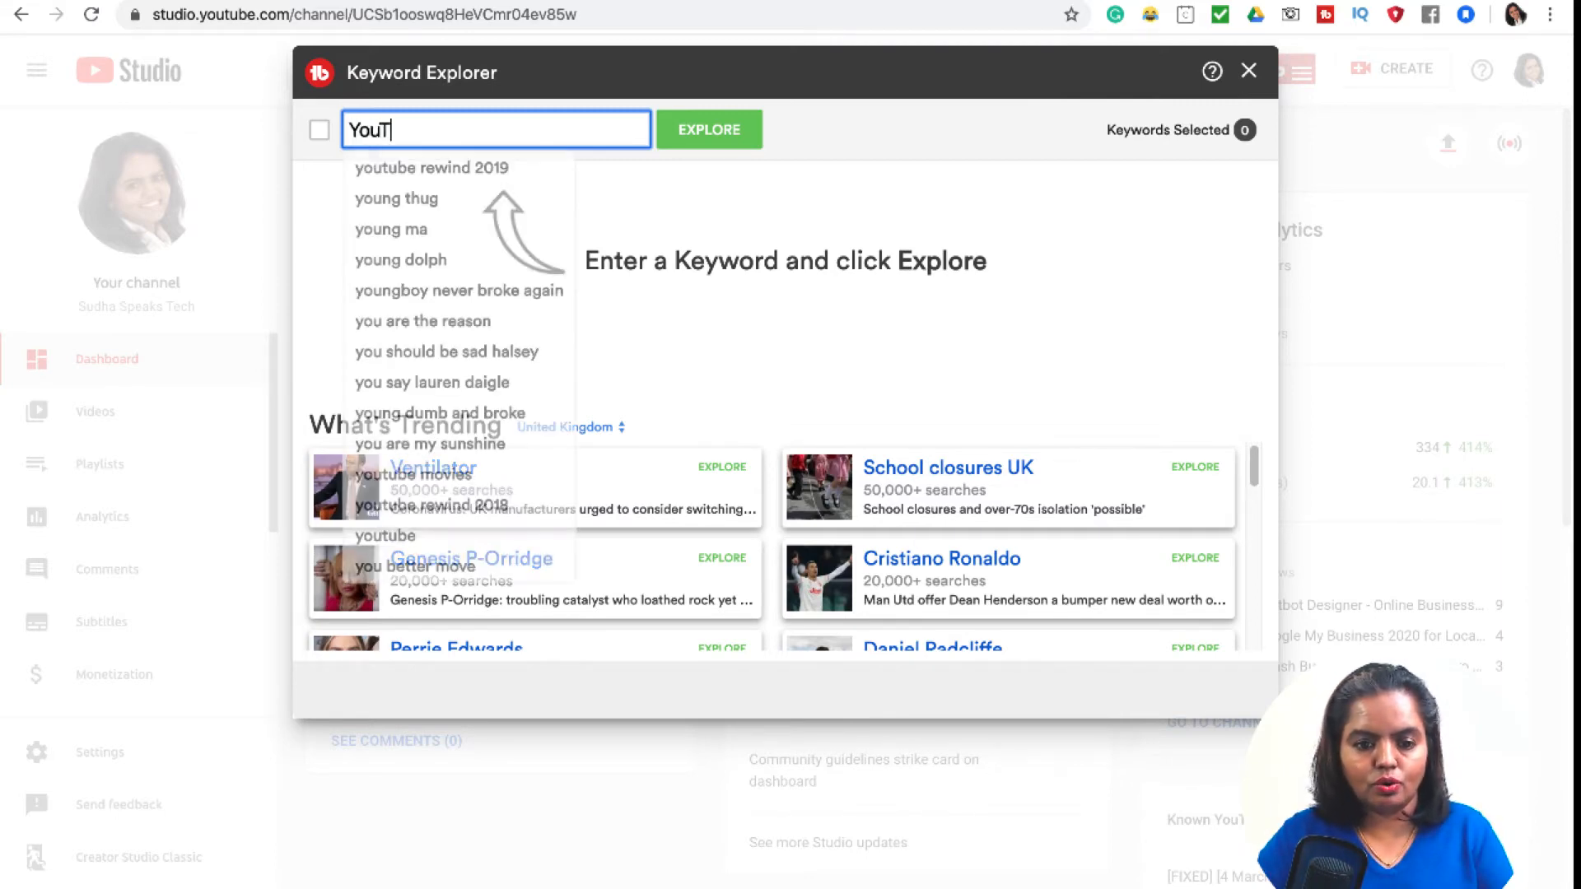
{"action": "type", "text": "ube S"}
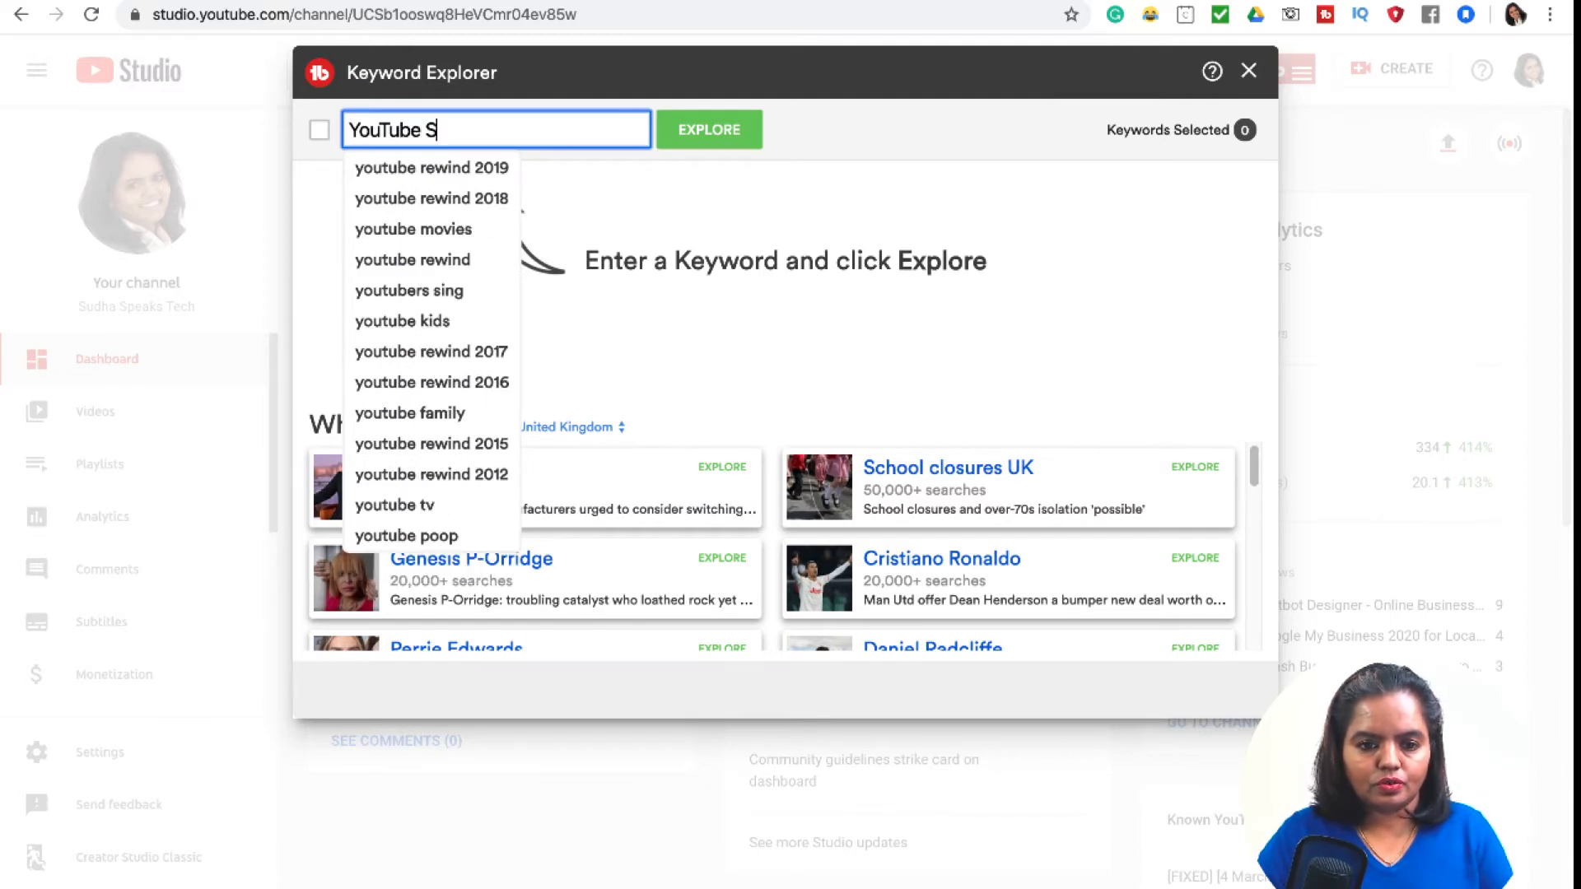
{"action": "key", "text": "BackSpace"}
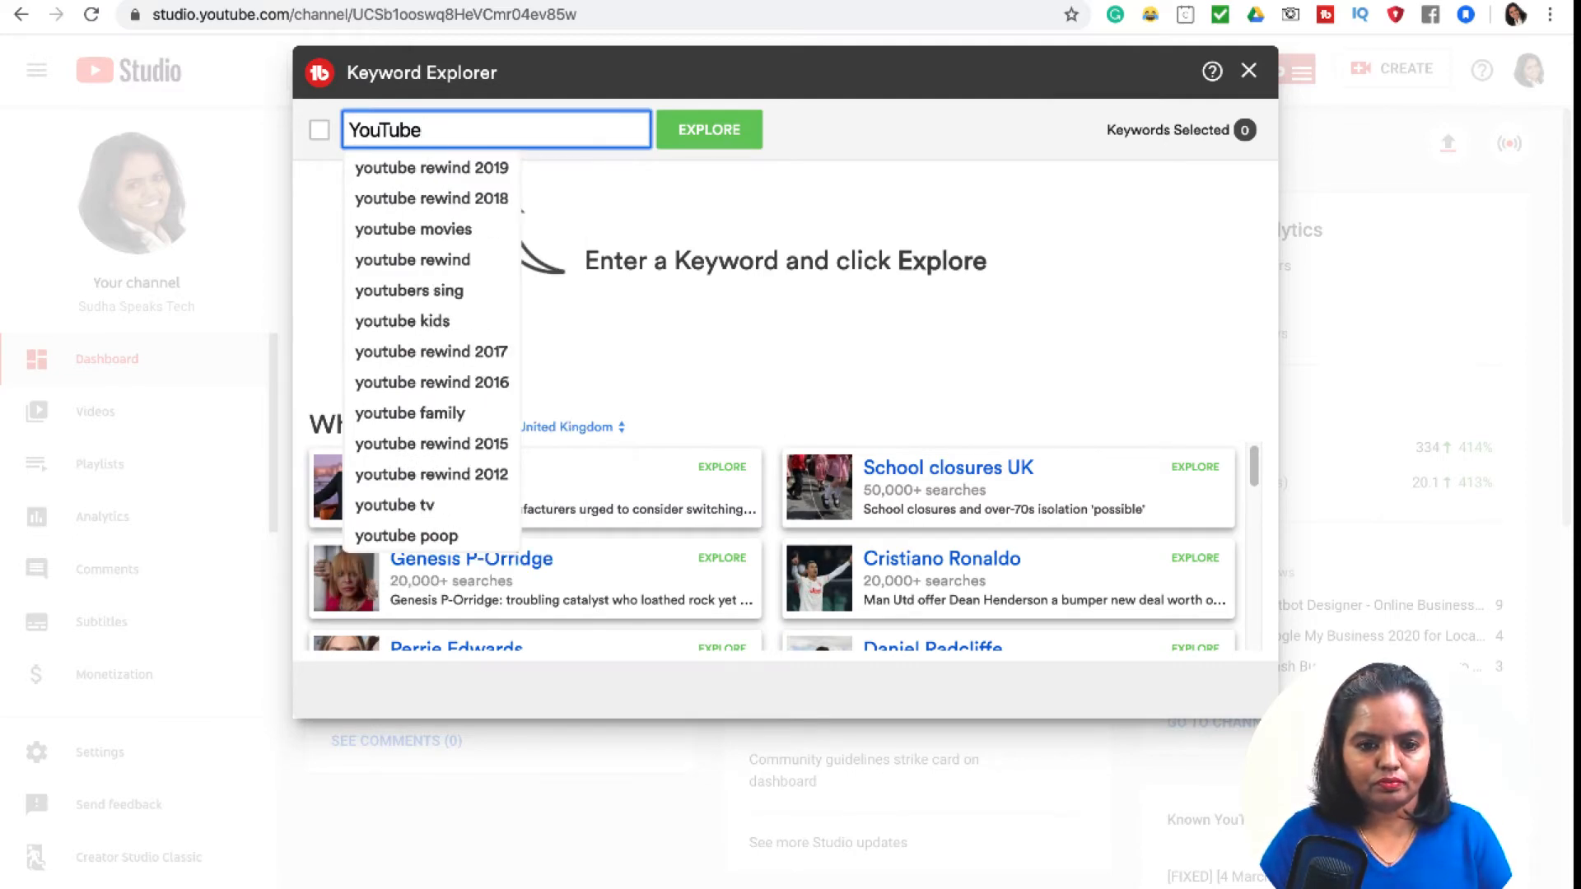
{"action": "key", "text": "BackSpace"}
{"action": "type", "text": "SEO"}
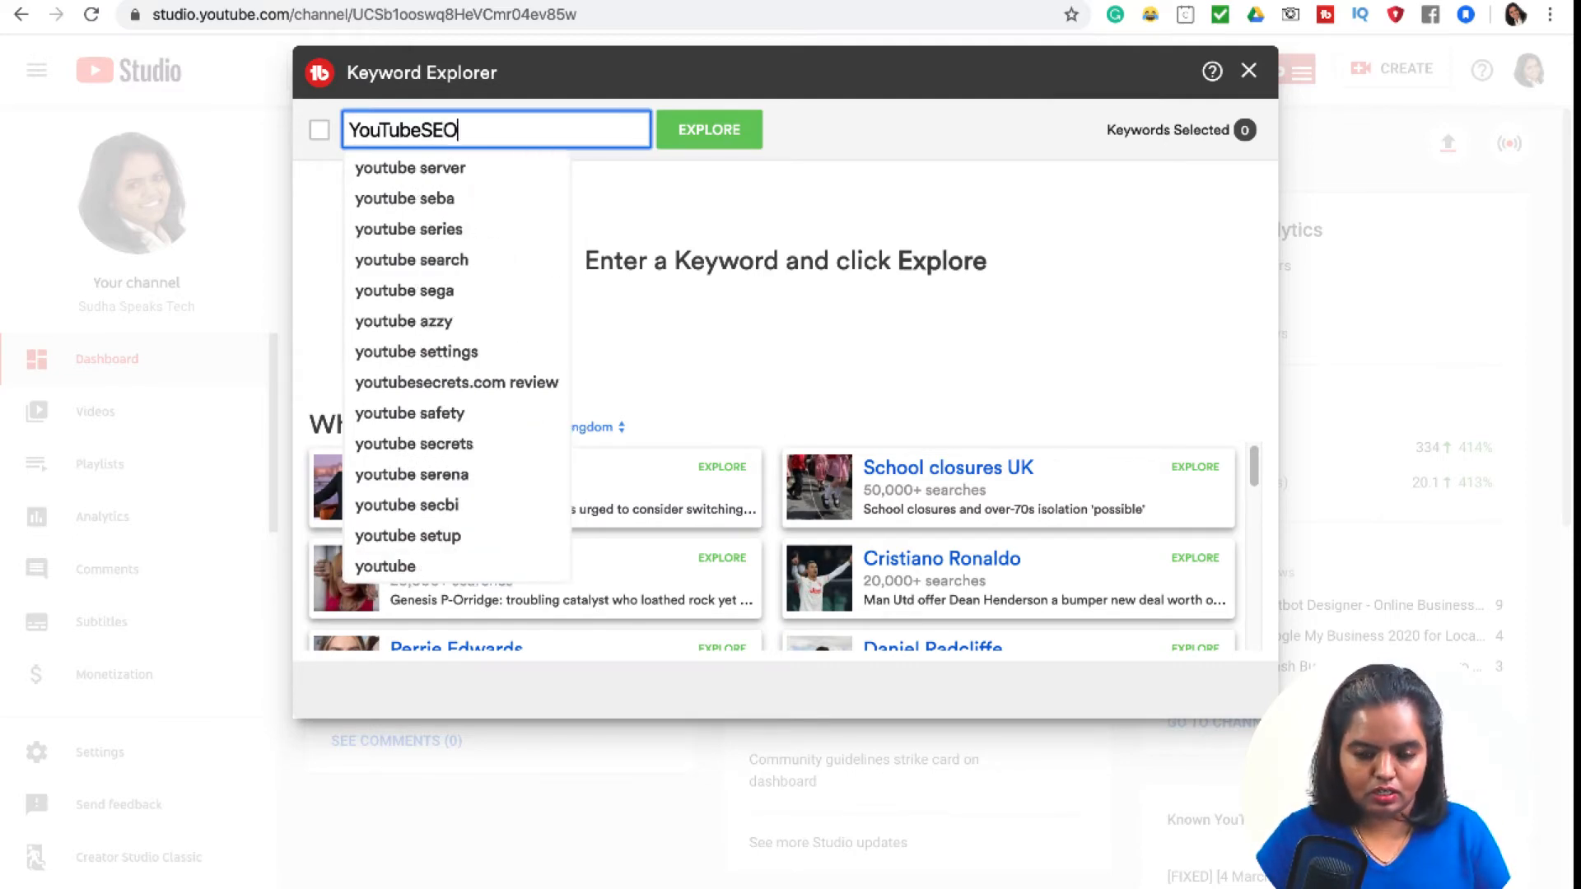
{"action": "key", "text": "Return"}
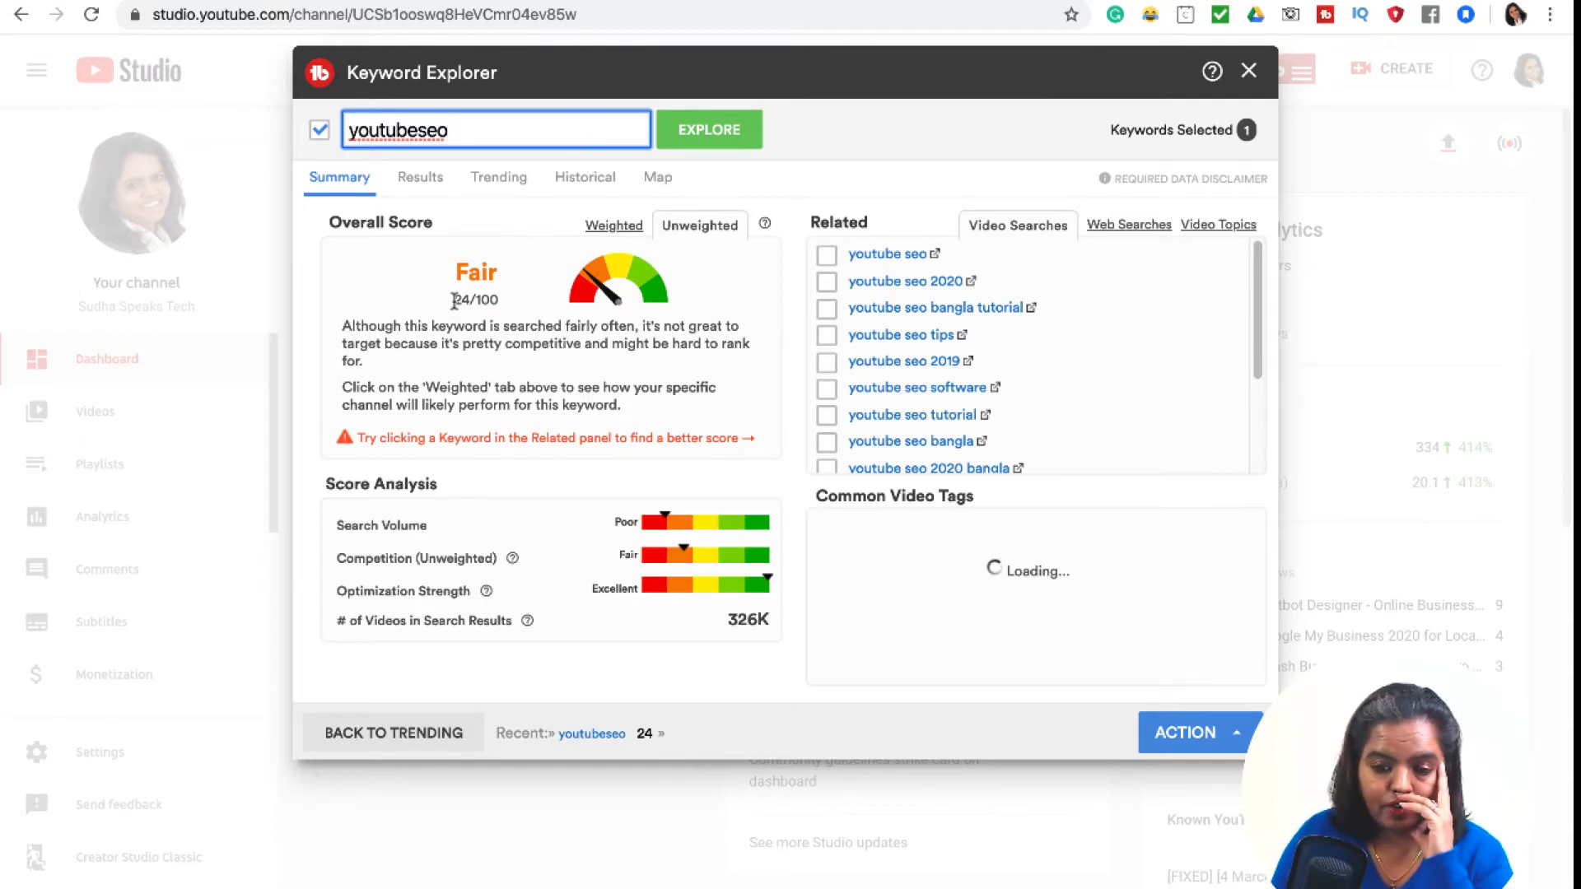
Step: Explore the common video tag "how to rank youtube videos" and its variant "how to rank youtube videos fast"
{"action": "scroll", "coordinate": [928, 609], "scroll_direction": "down", "scroll_amount": 1}
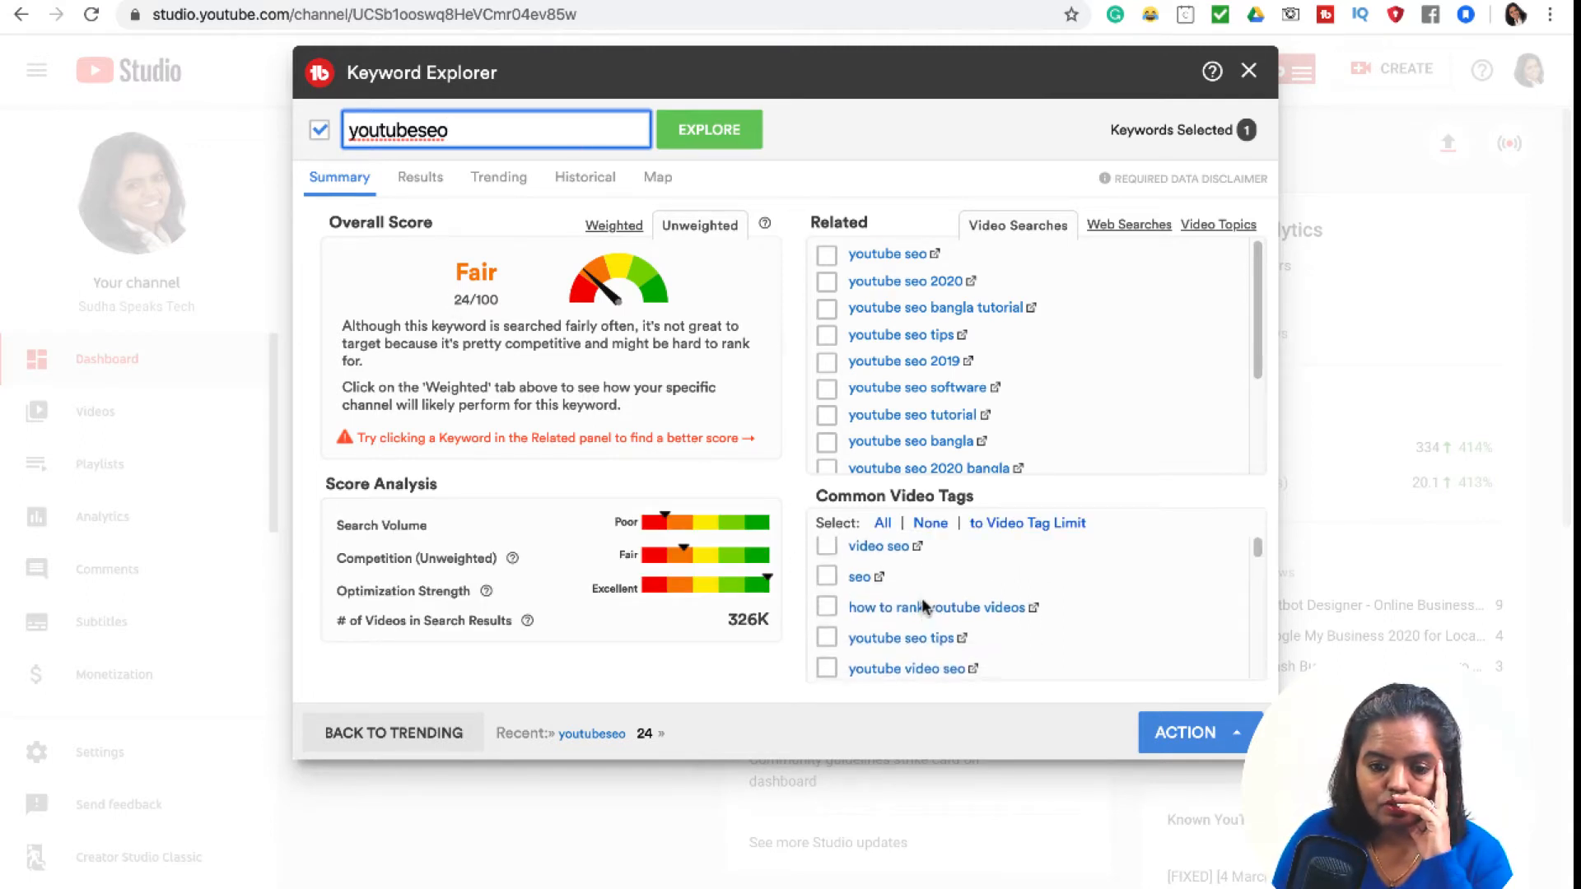
{"action": "left_click", "coordinate": [928, 609]}
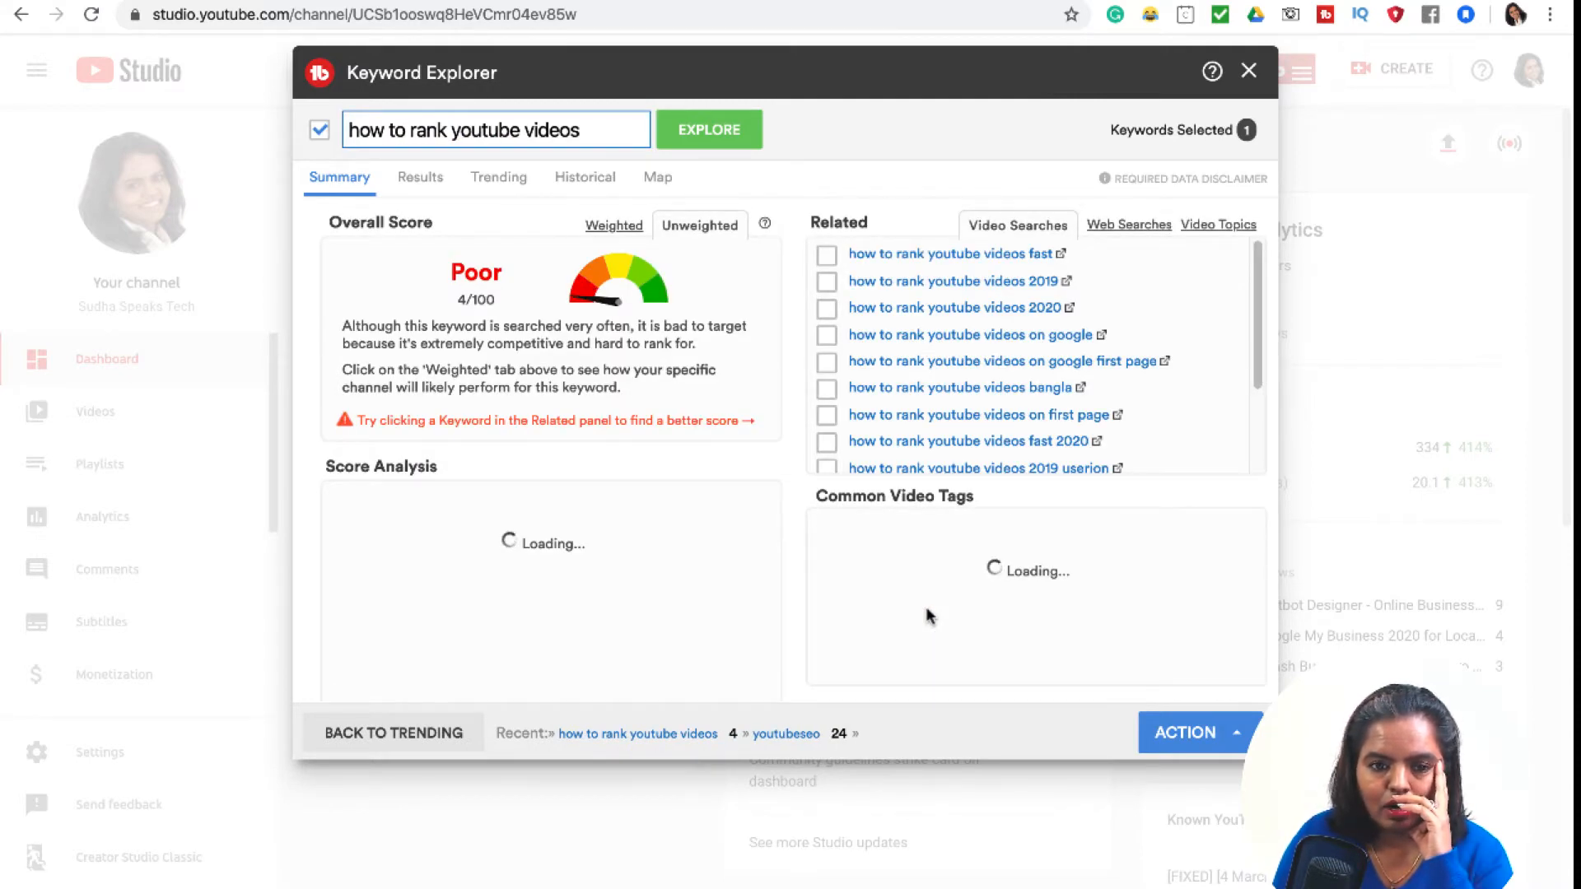
{"action": "left_click", "coordinate": [584, 132]}
{"action": "type", "text": "fa"}
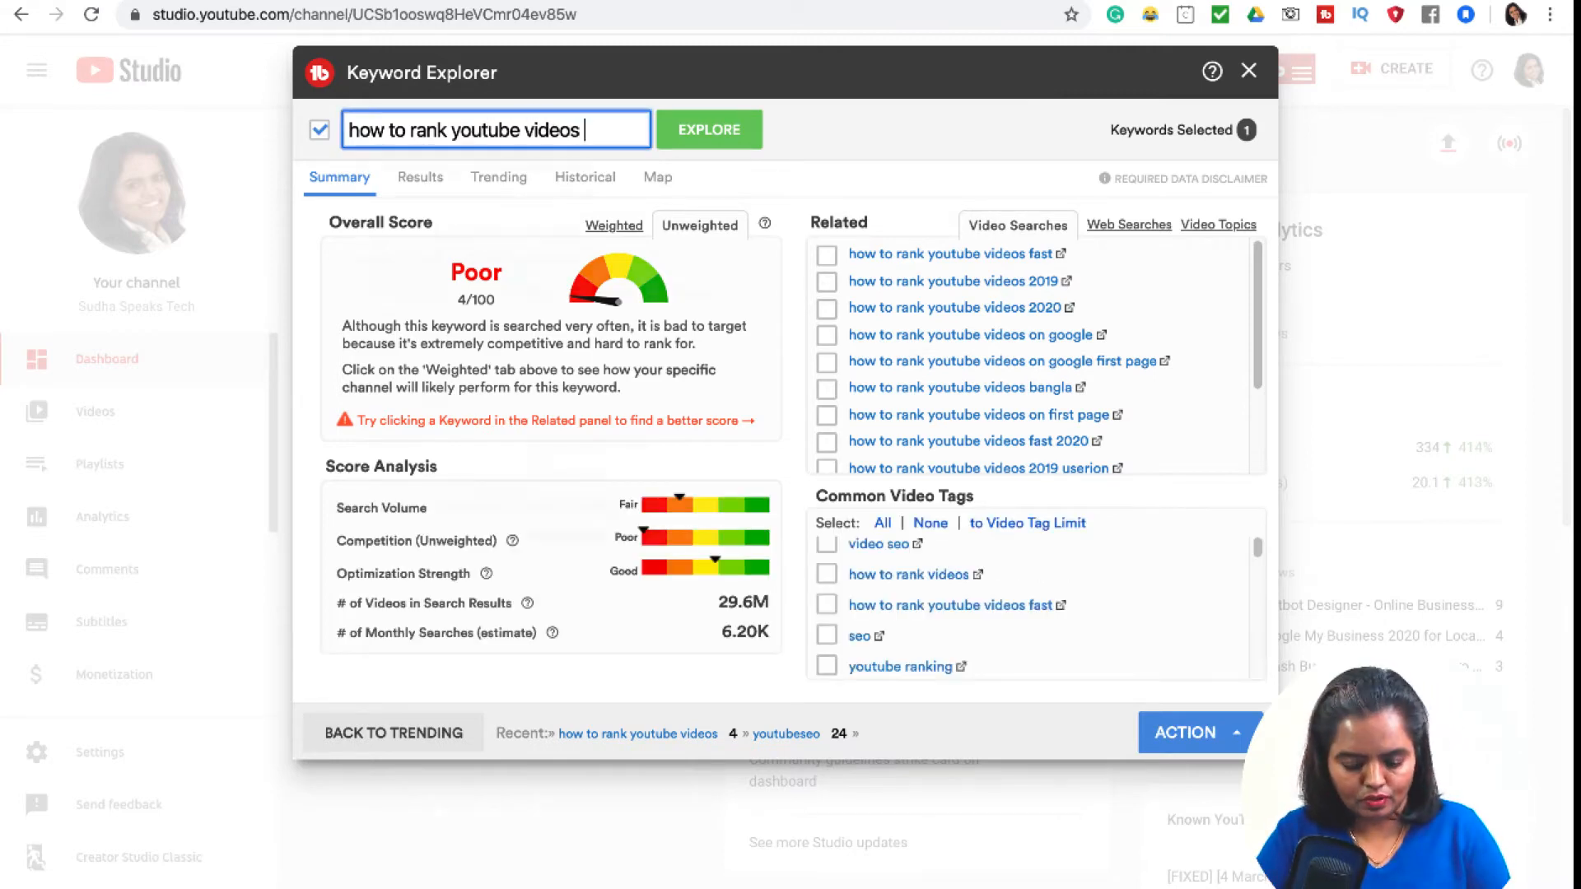
{"action": "type", "text": "st"}
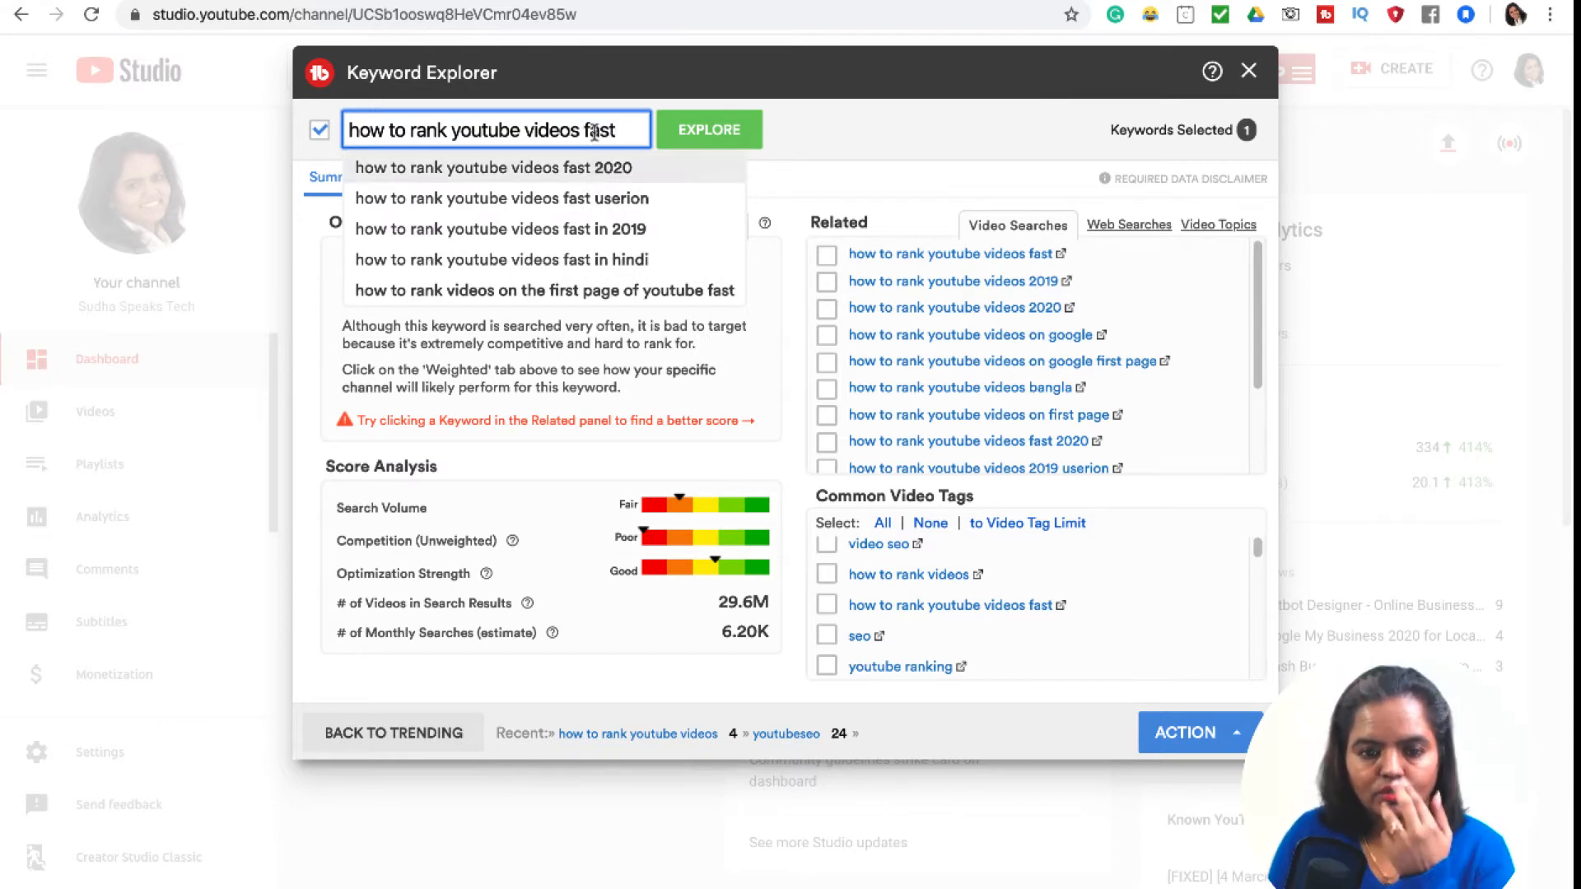
{"action": "left_click", "coordinate": [681, 141]}
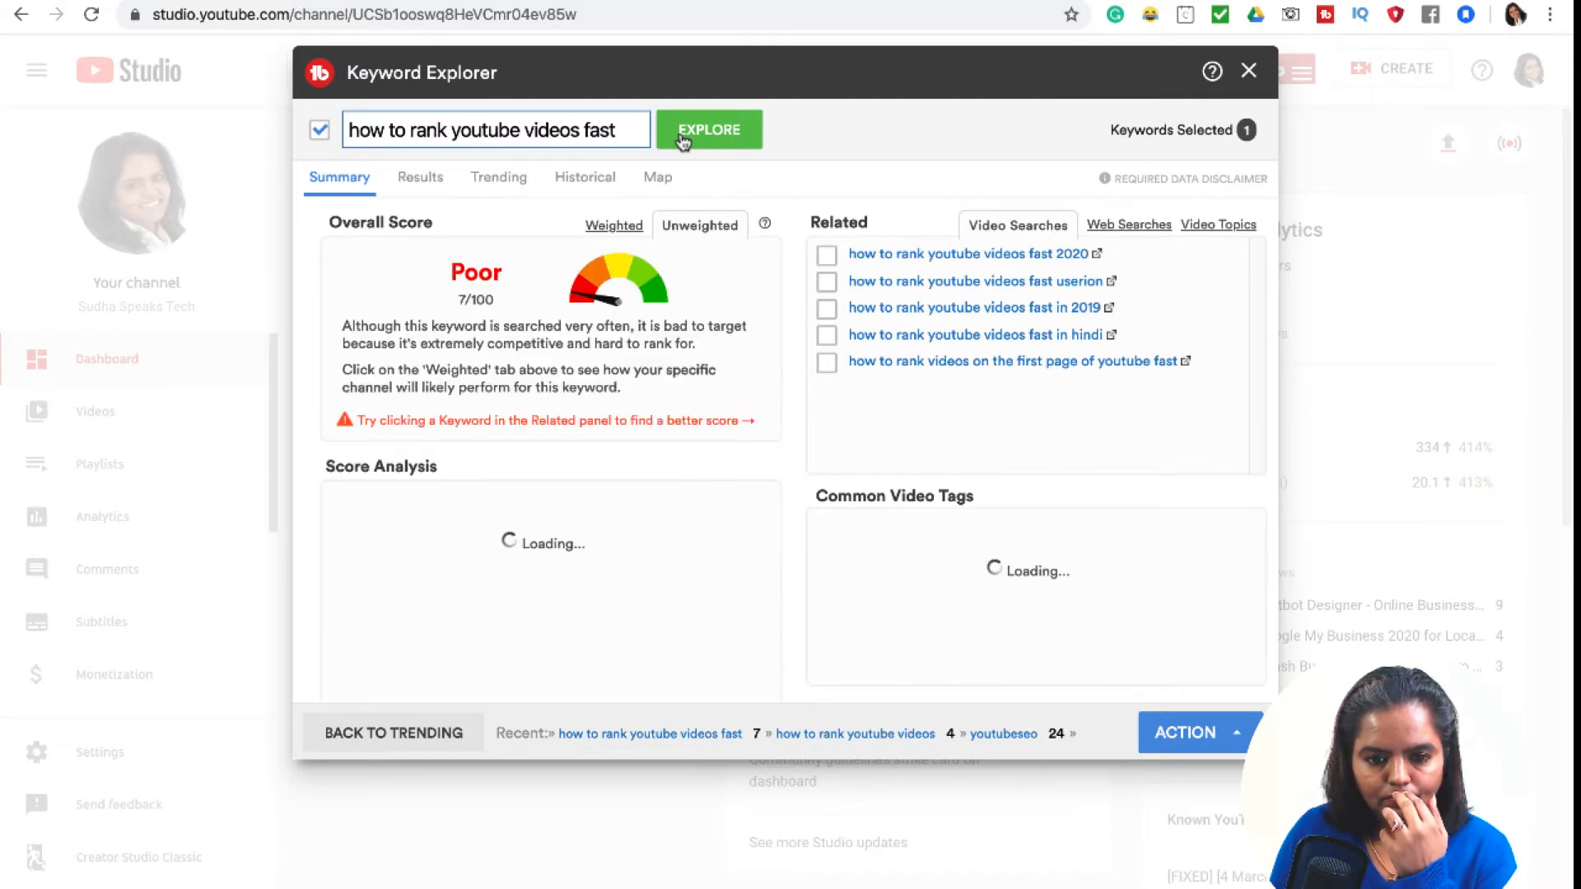
Step: Extend the keyword to "how to rank youtube videos fast 2020" and explore it
{"action": "left_click", "coordinate": [620, 129]}
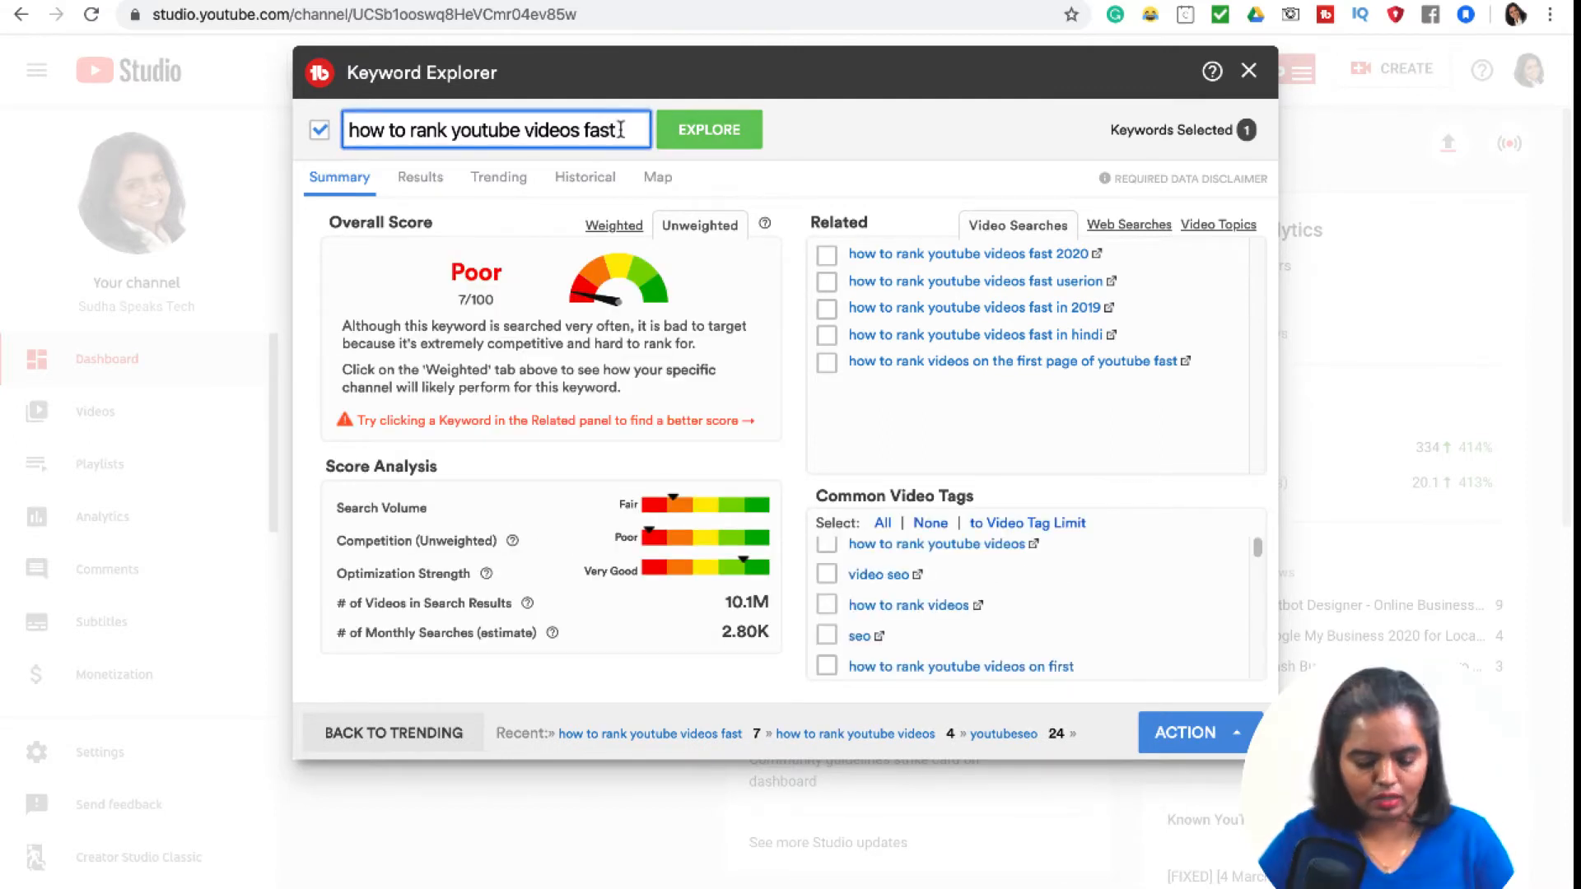
{"action": "type", "text": "202"}
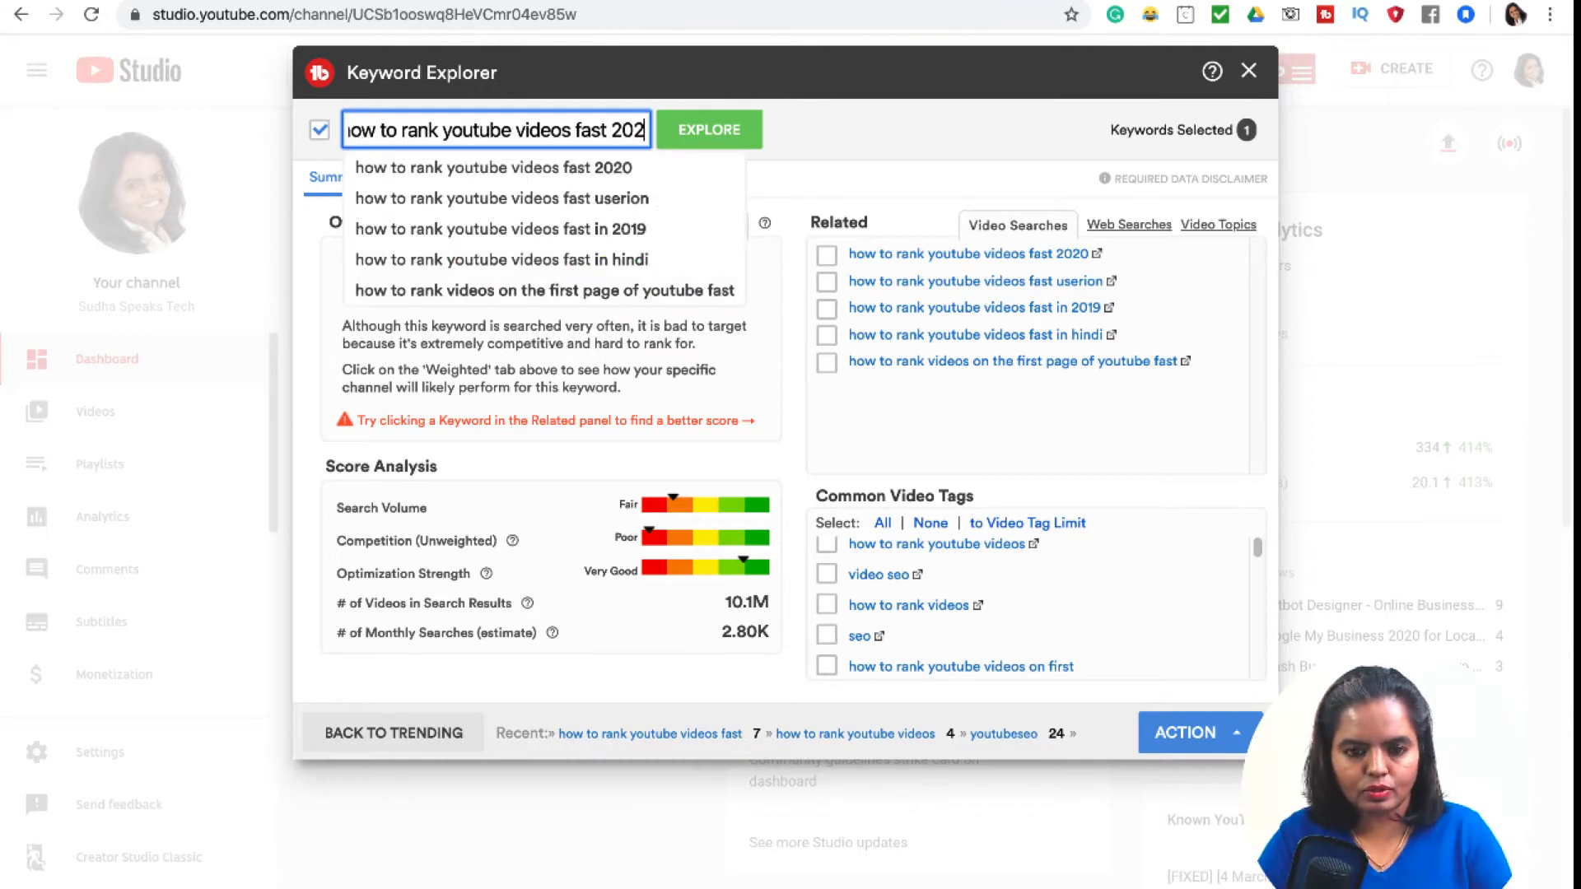
{"action": "type", "text": "0"}
{"action": "key", "text": "Return"}
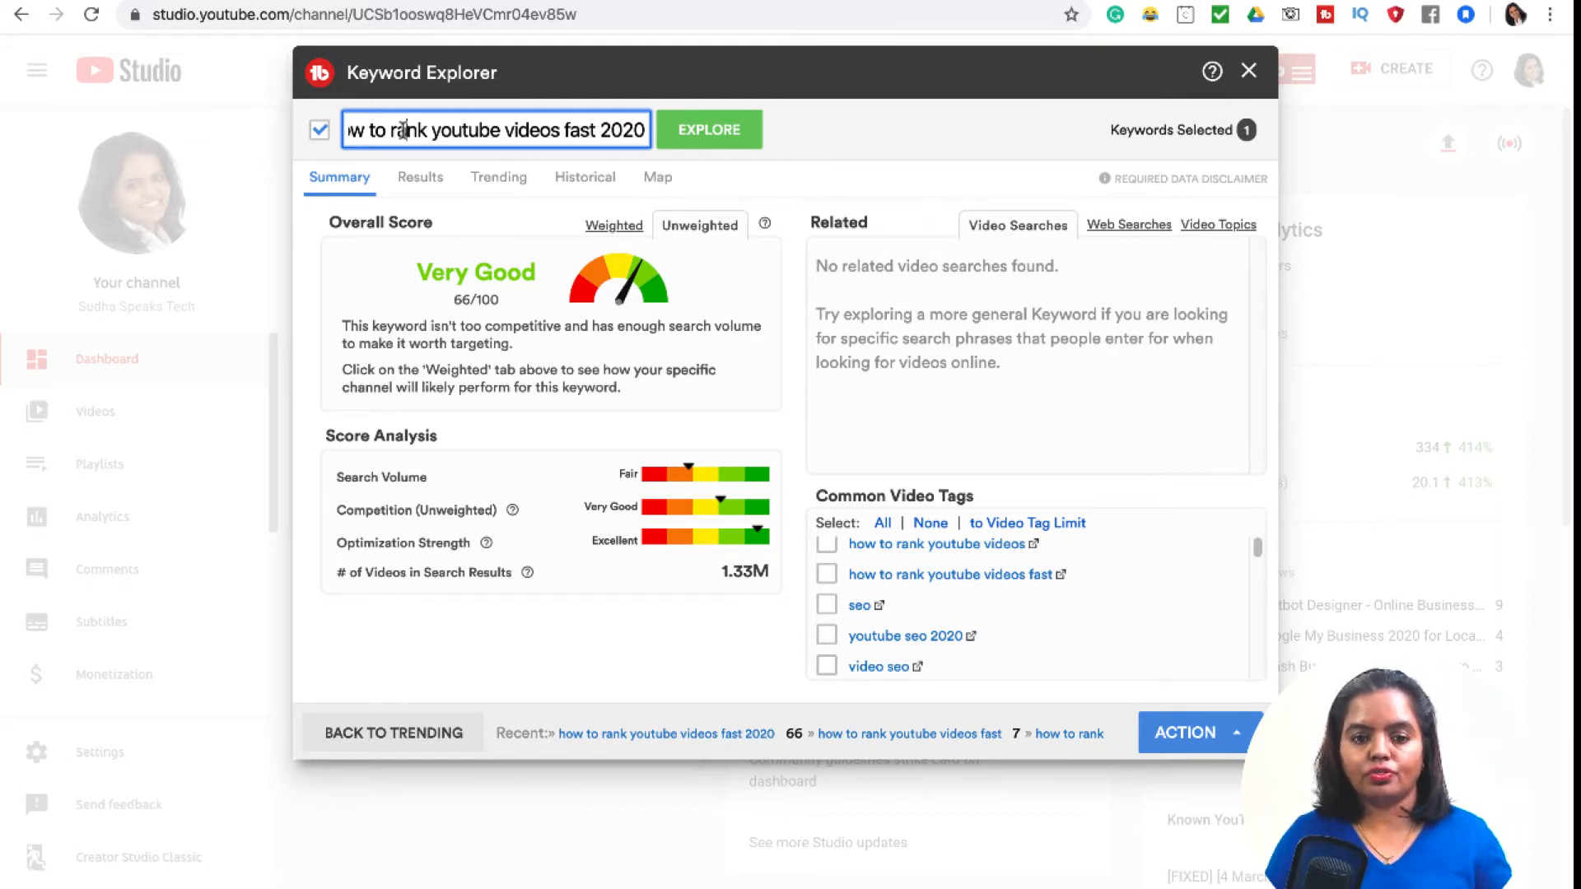
Step: Add the keyword "how to rank youtube videos fast 2020" to the Topic Planner and dismiss the confirmation
{"action": "key", "text": "Home"}
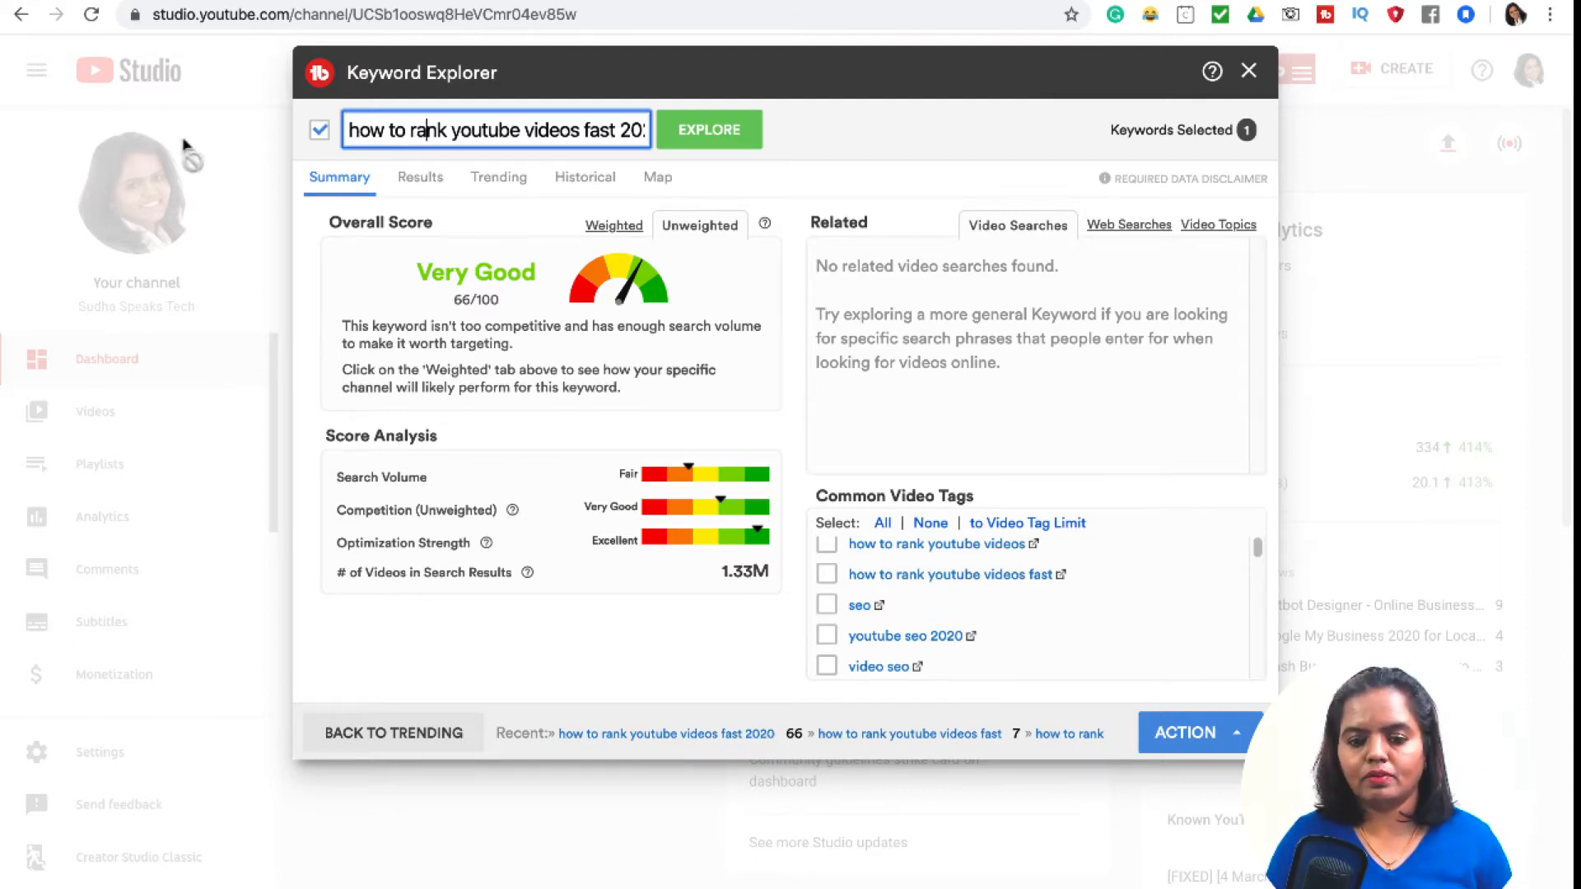
{"action": "triple_click", "coordinate": [469, 137]}
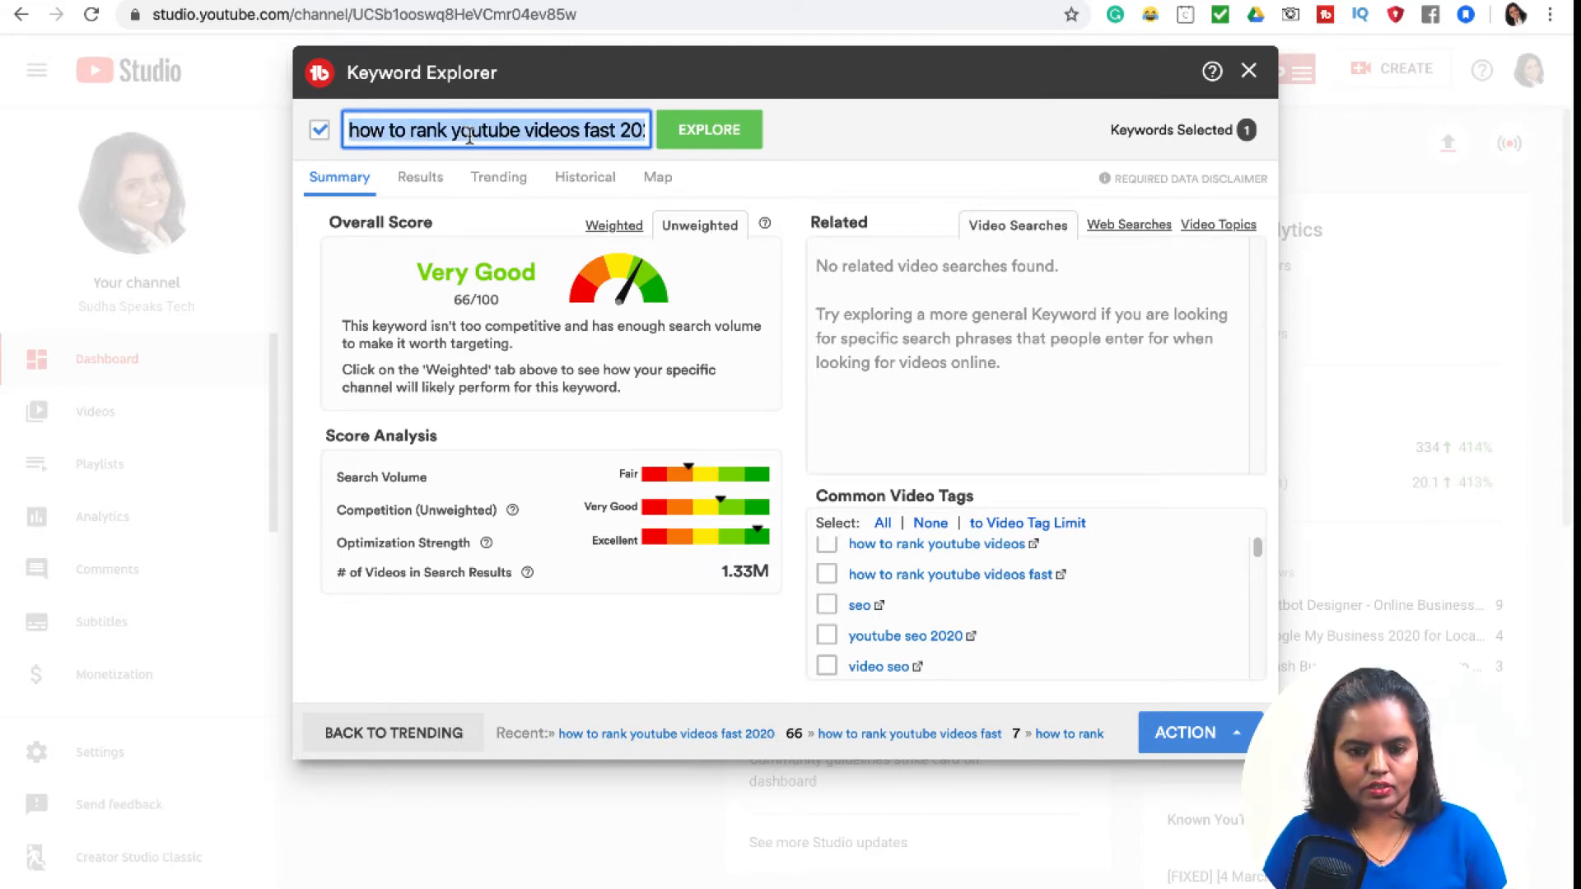
{"action": "mouse_move", "coordinate": [5, 103]}
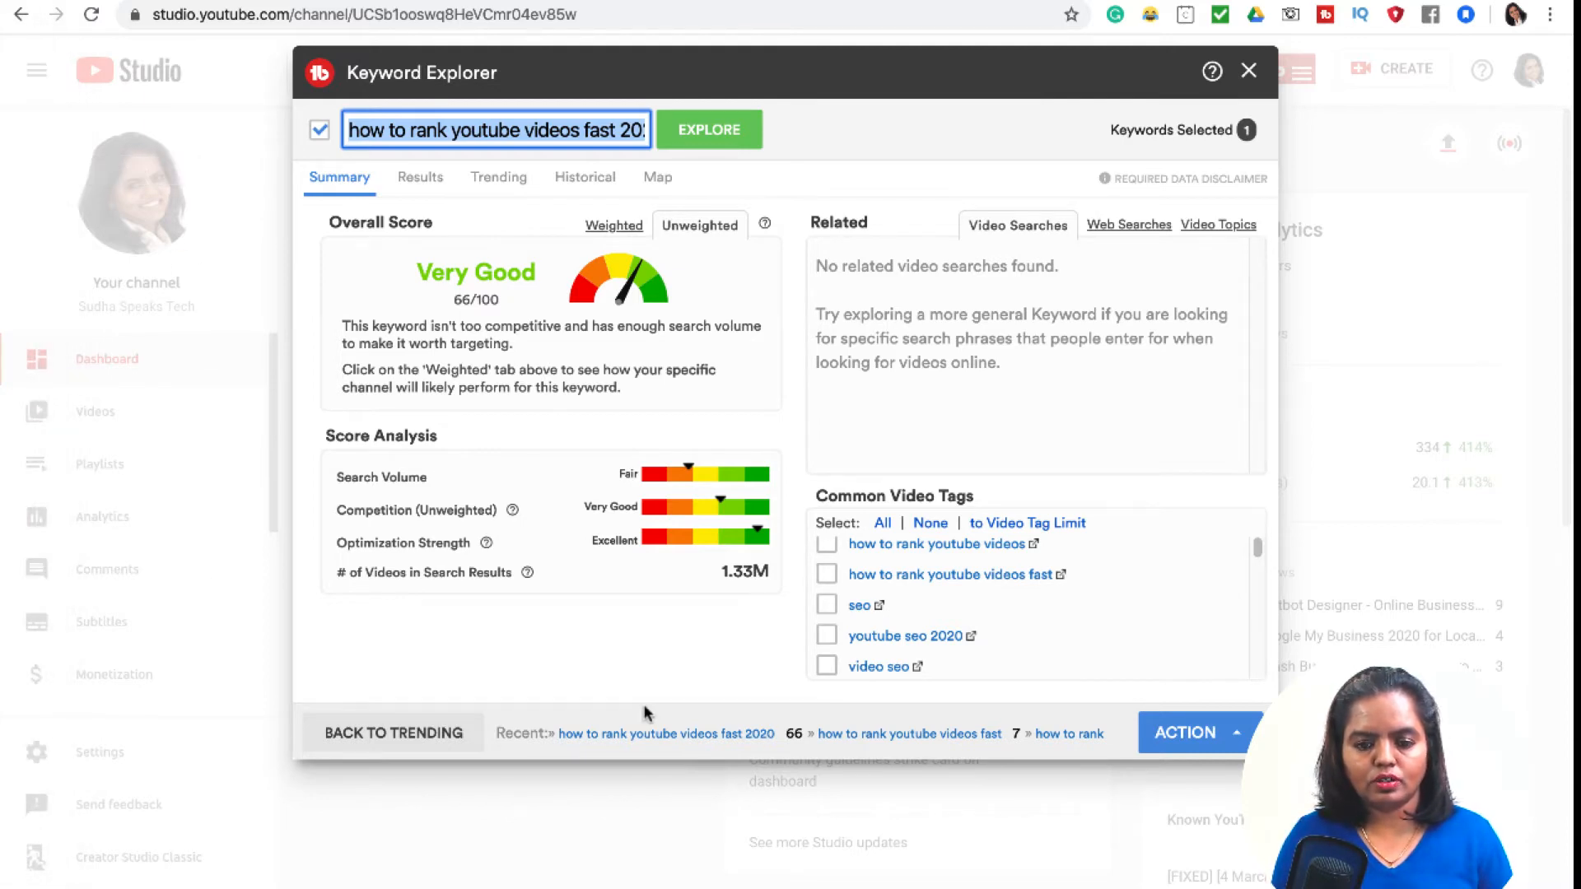
{"action": "left_click", "coordinate": [1234, 741]}
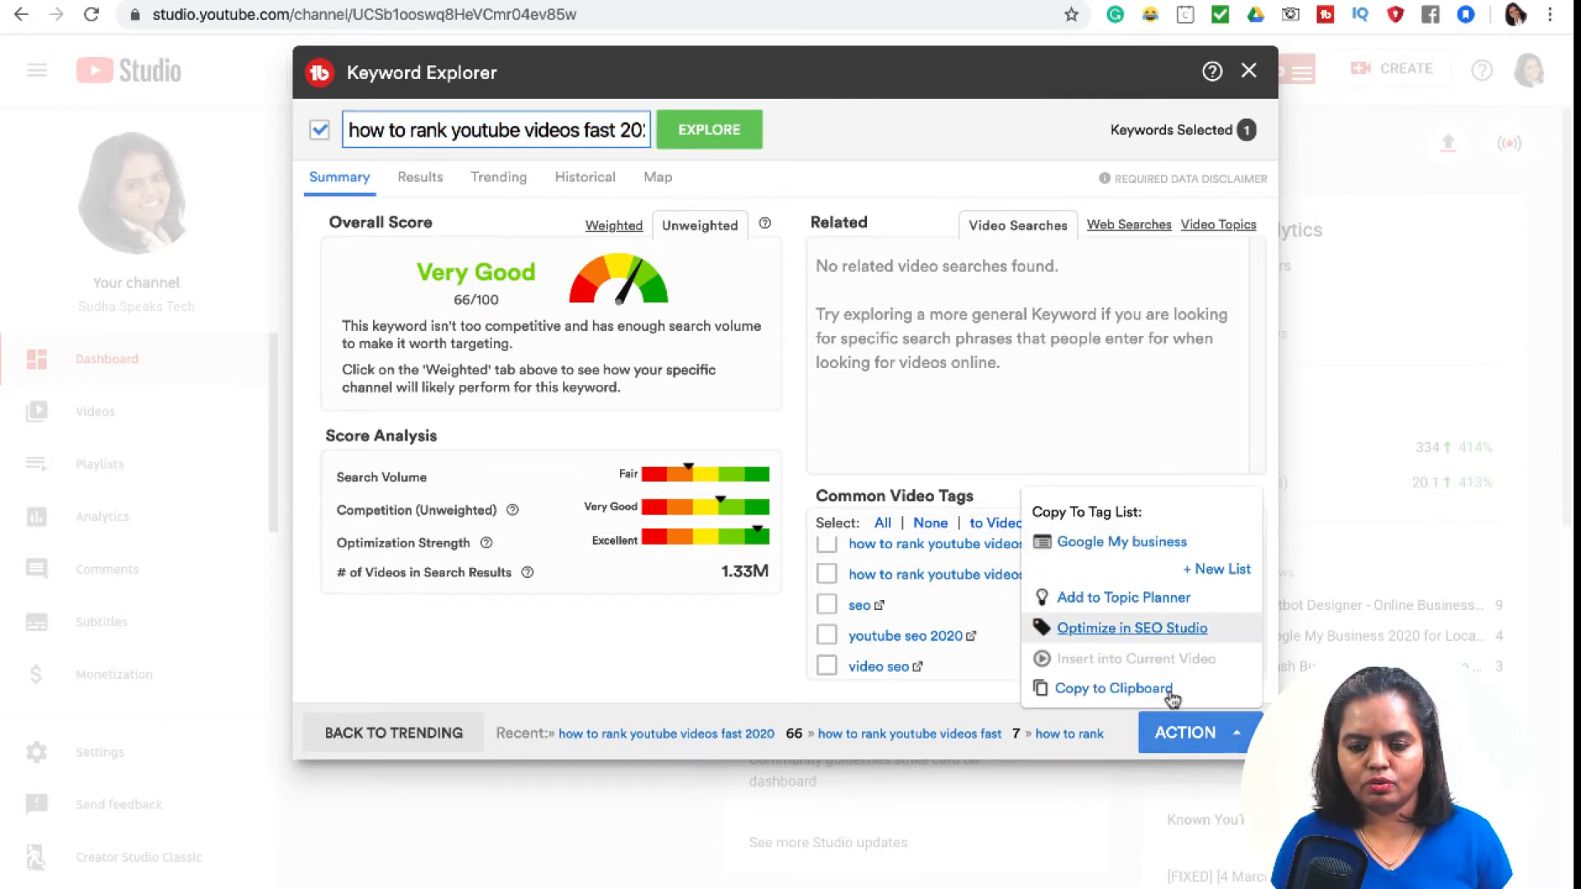
{"action": "left_click", "coordinate": [1144, 603]}
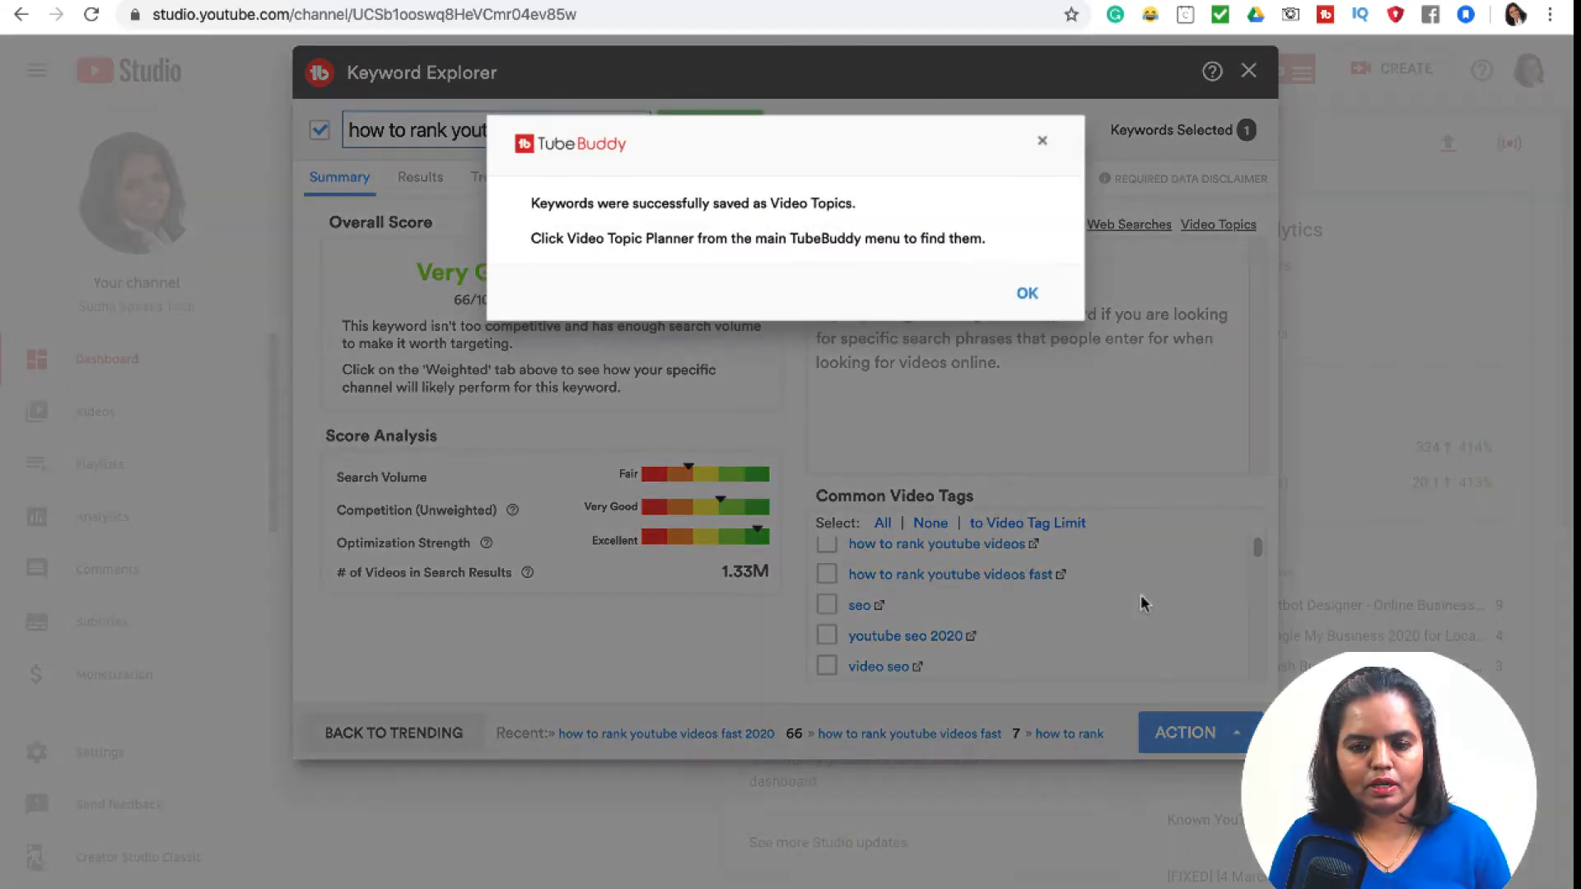
{"action": "left_click", "coordinate": [1023, 296]}
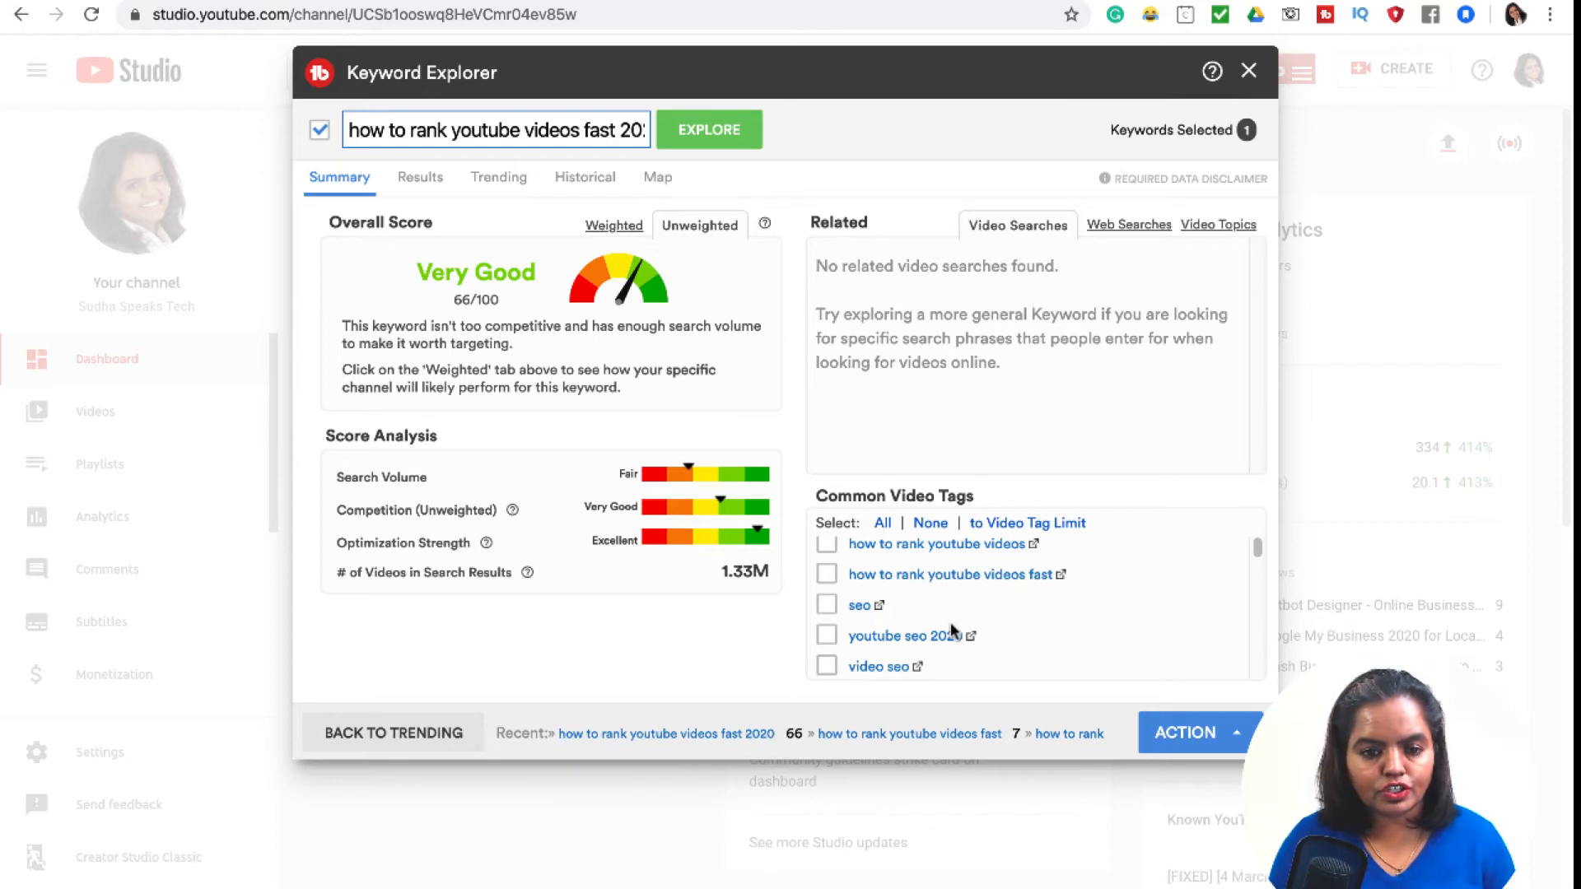
Step: Explore "youtube seo tips" from the common video tags and review its related video searches
{"action": "scroll", "coordinate": [1005, 603], "scroll_direction": "down", "scroll_amount": 2}
{"action": "scroll", "coordinate": [1004, 603], "scroll_direction": "down", "scroll_amount": 2}
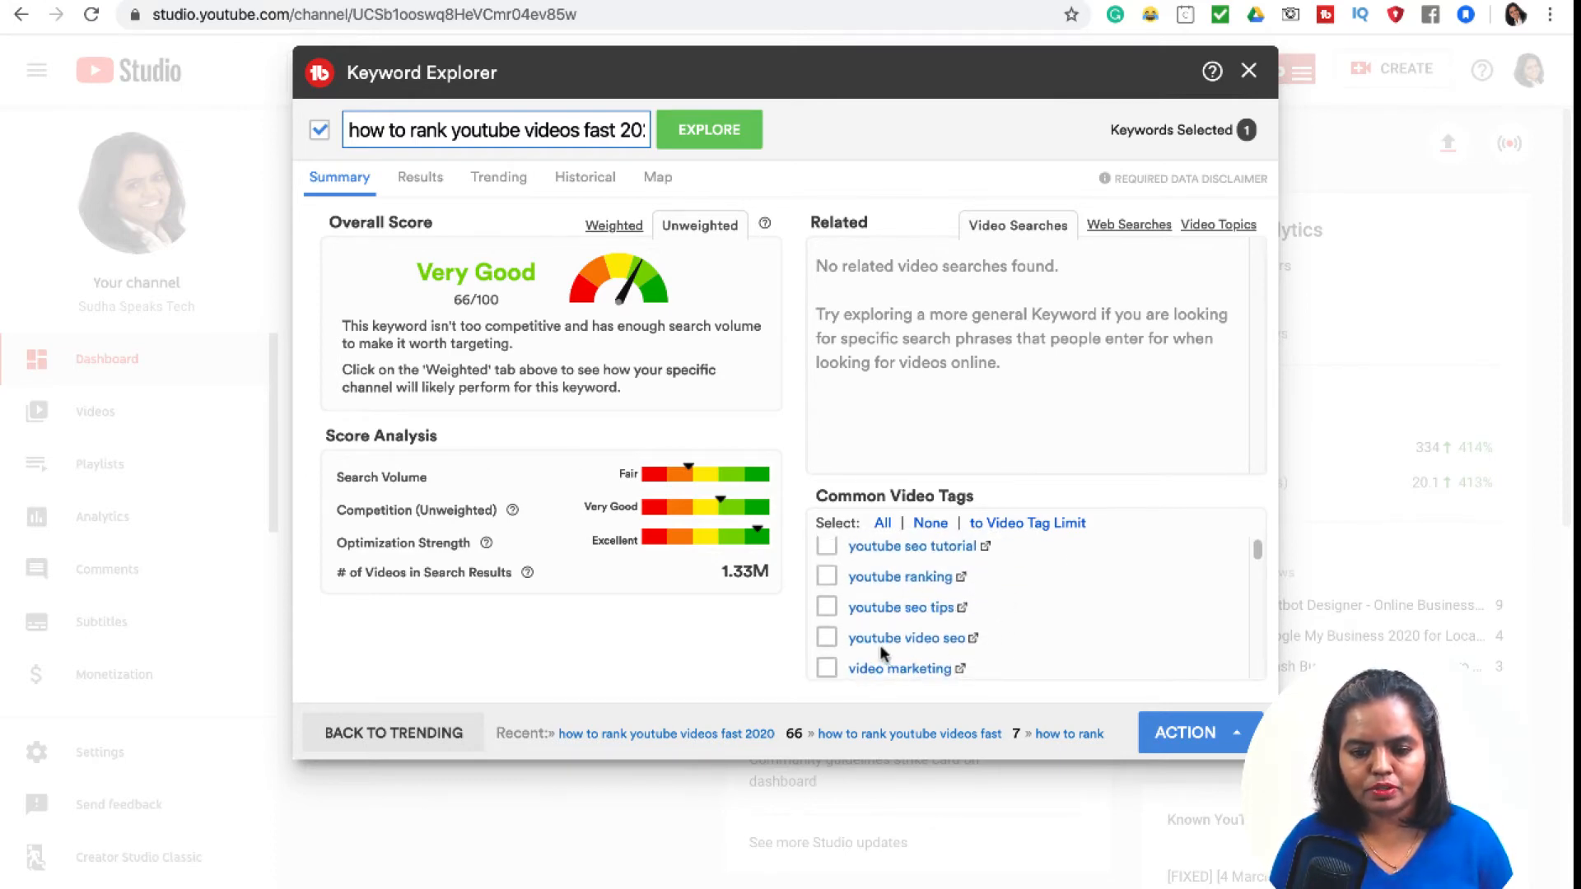
{"action": "scroll", "coordinate": [929, 617], "scroll_direction": "down", "scroll_amount": 1}
{"action": "left_click", "coordinate": [927, 610]}
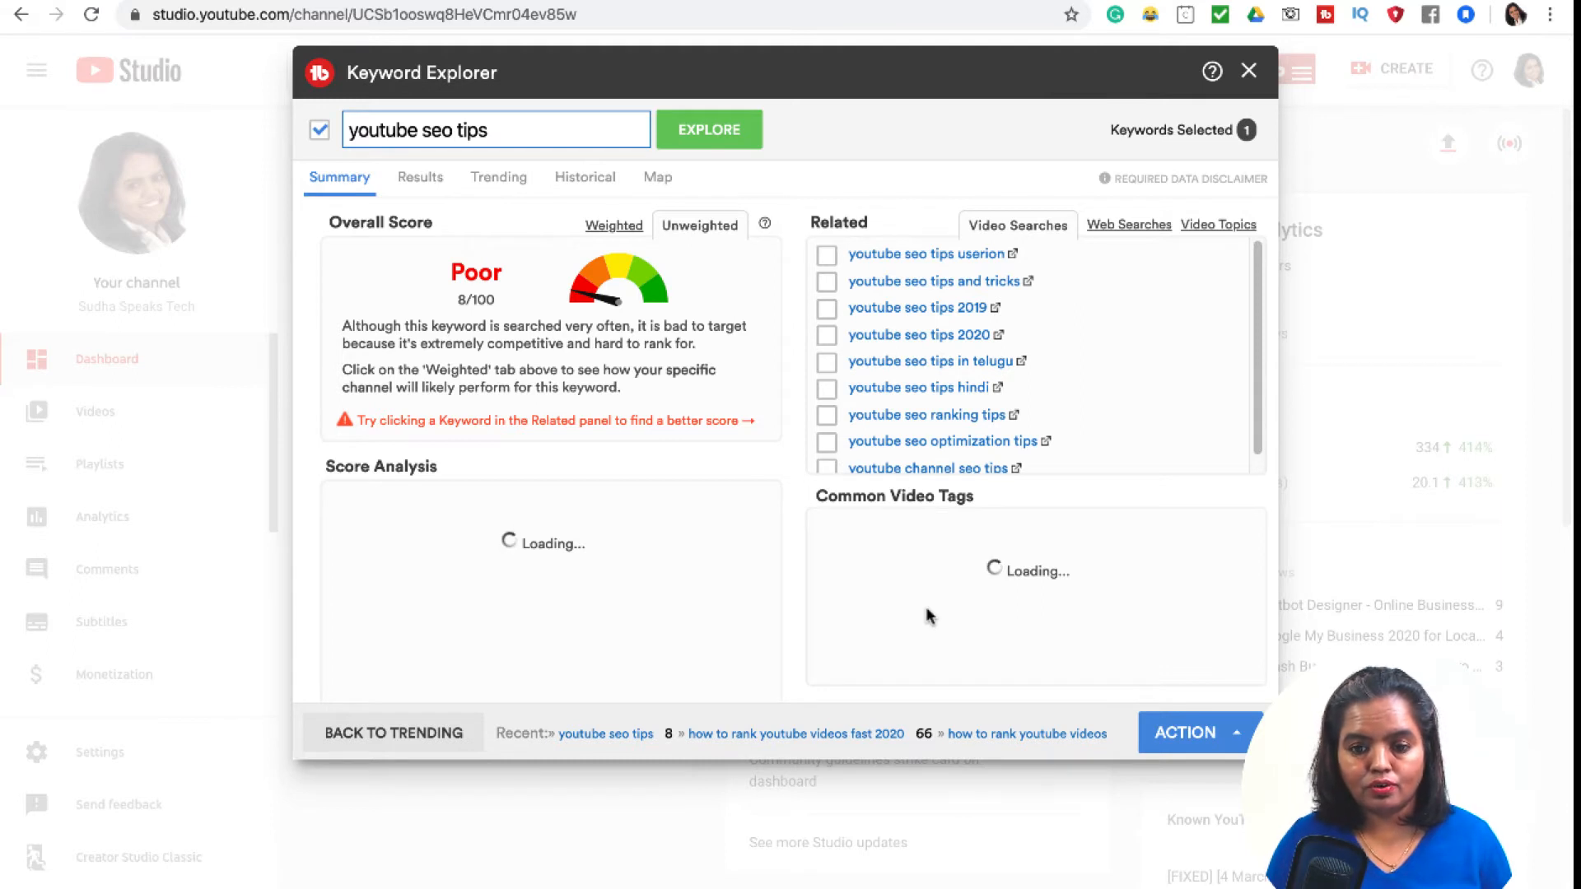
{"action": "scroll", "coordinate": [999, 337], "scroll_direction": "down", "scroll_amount": 1}
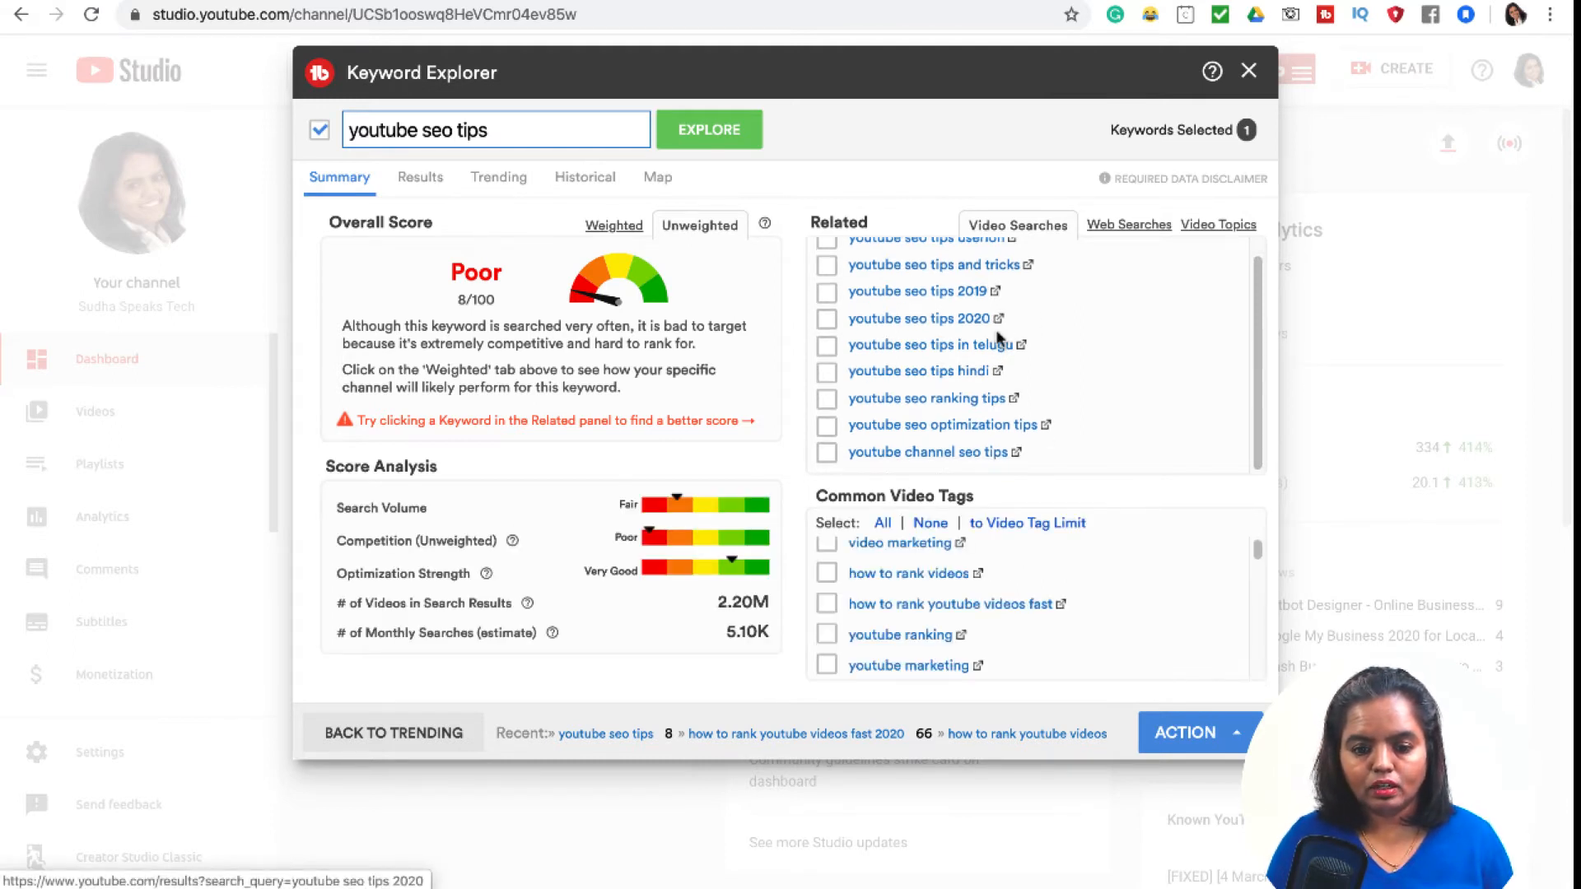
Step: Change the keyword to "youtube seo tubebuddy" and explore it
{"action": "double_click", "coordinate": [468, 129]}
{"action": "type", "text": "tu"}
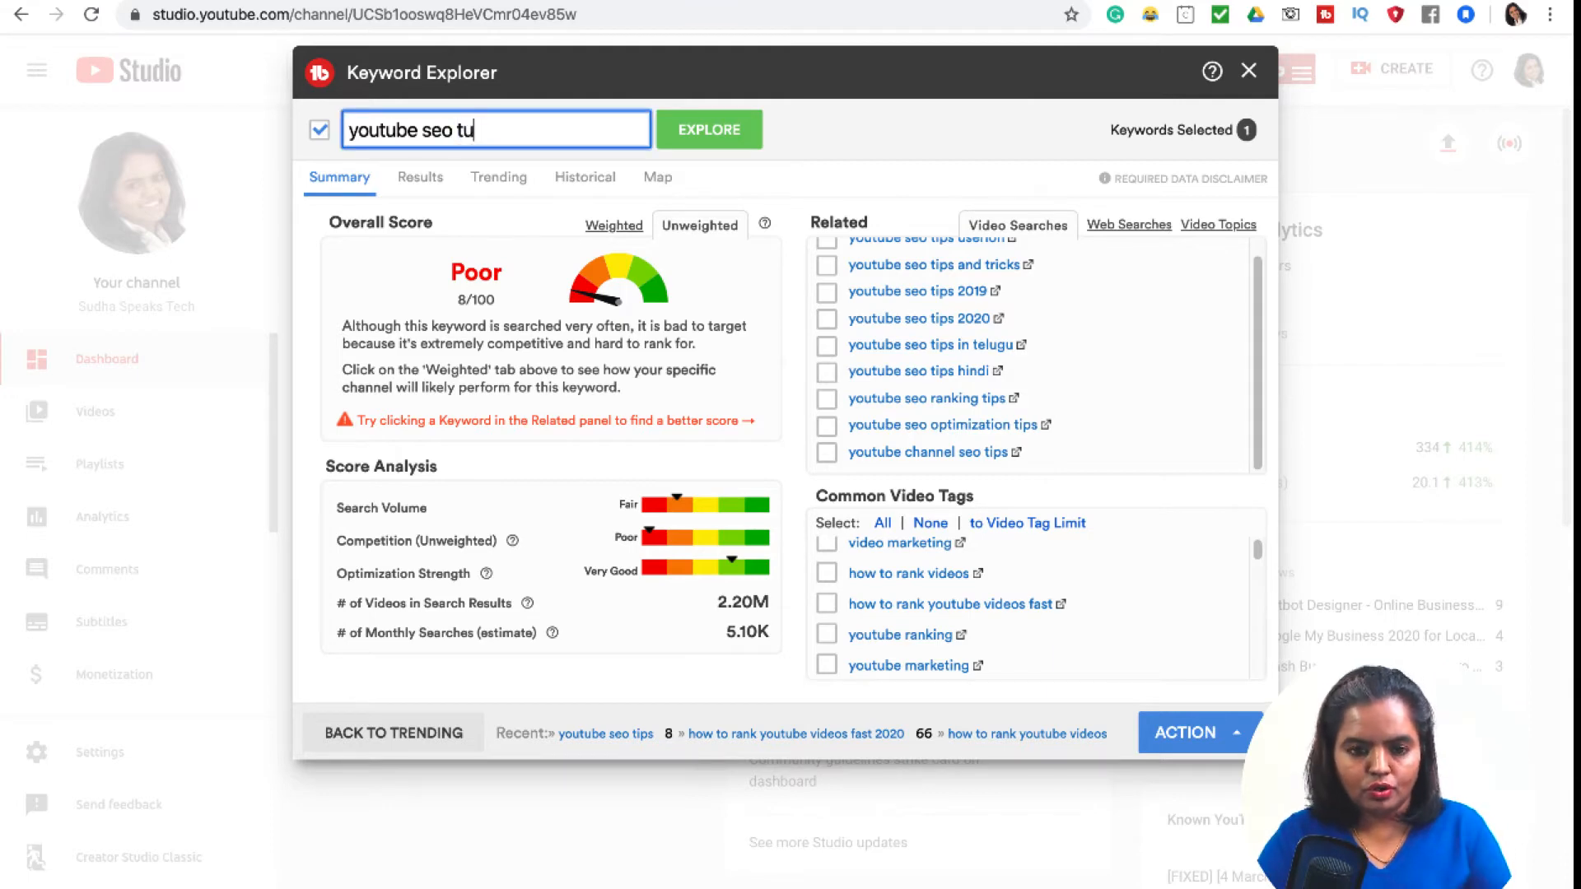
{"action": "type", "text": "bebuddy"}
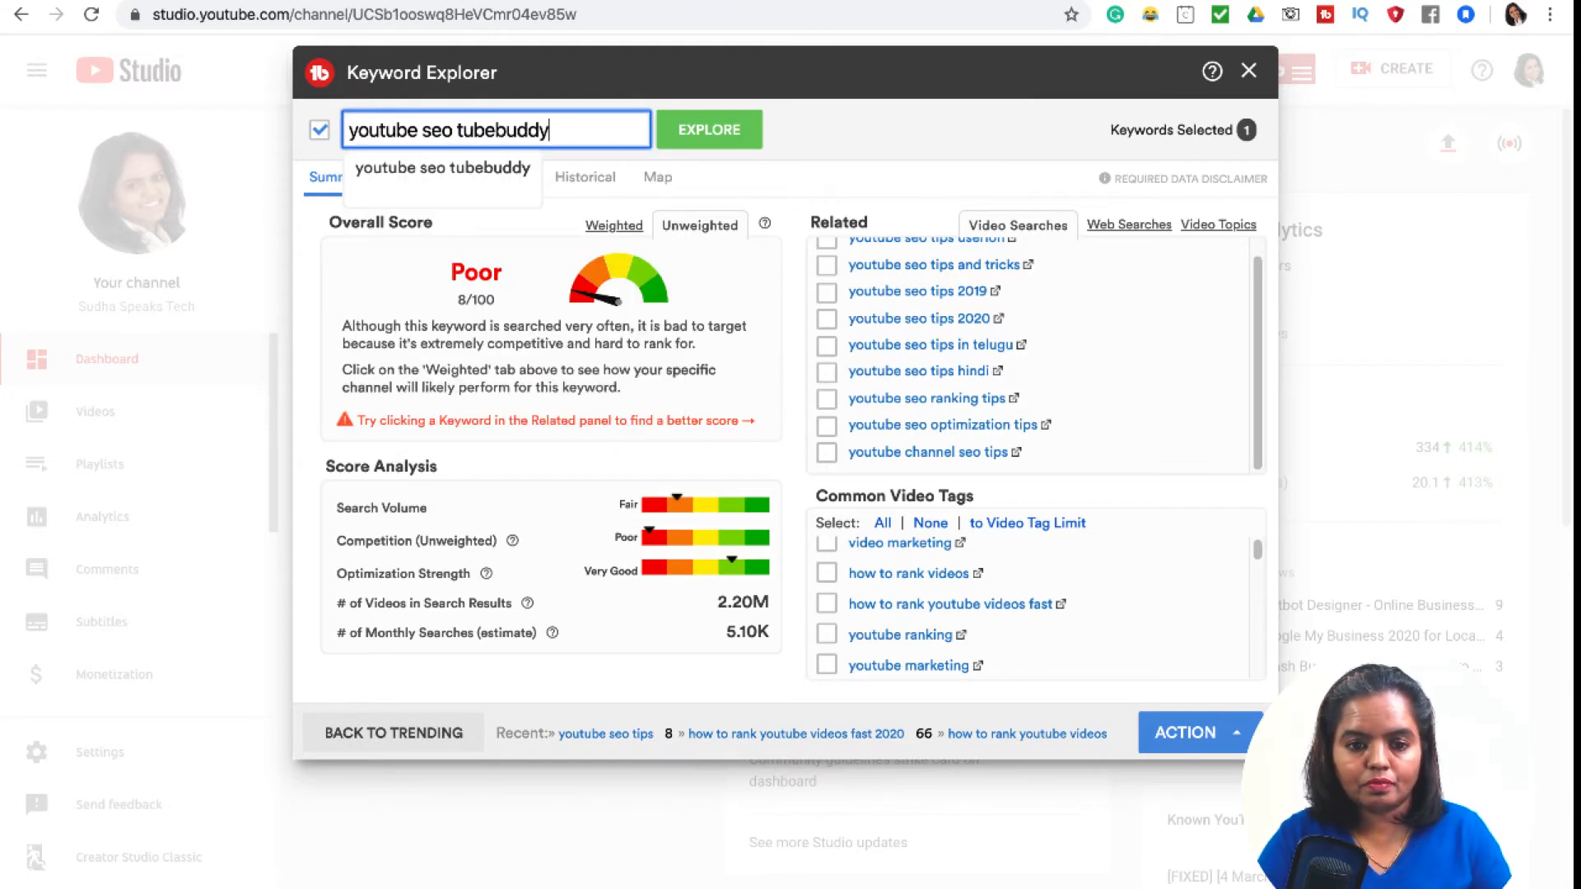
{"action": "key", "text": "Return"}
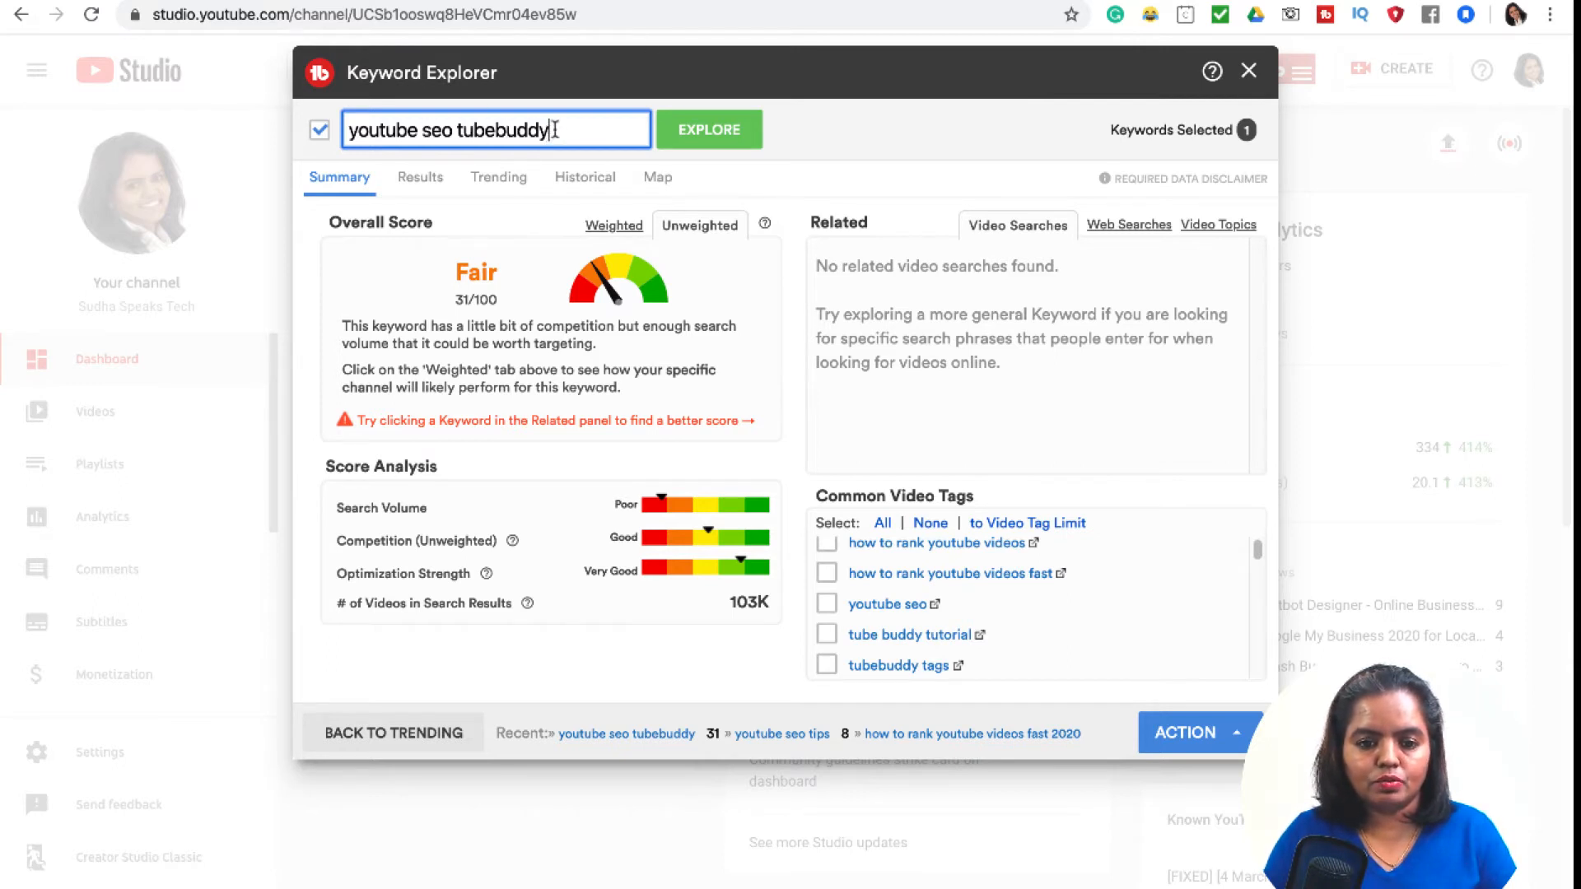
Step: Explore the suggested keyword "youtube tips to grow your channel" and close the Keyword Explorer
{"action": "left_click_drag", "start_coordinate": [550, 131], "coordinate": [419, 131]}
{"action": "type", "text": "tubetip"}
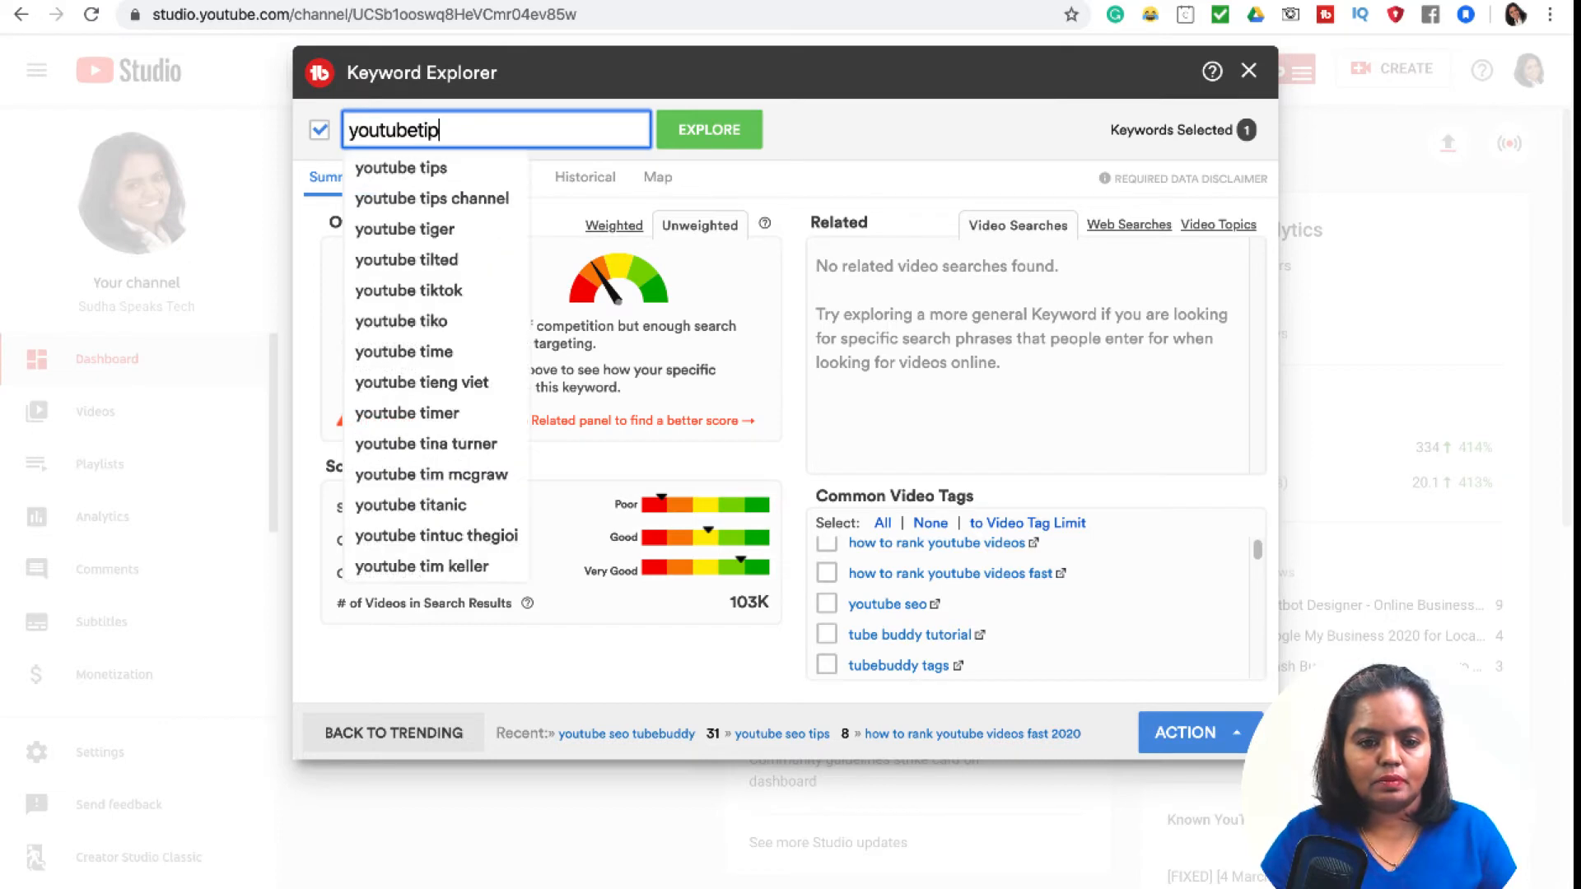
{"action": "key", "text": "BackSpace"}
{"action": "type", "text": "tips"}
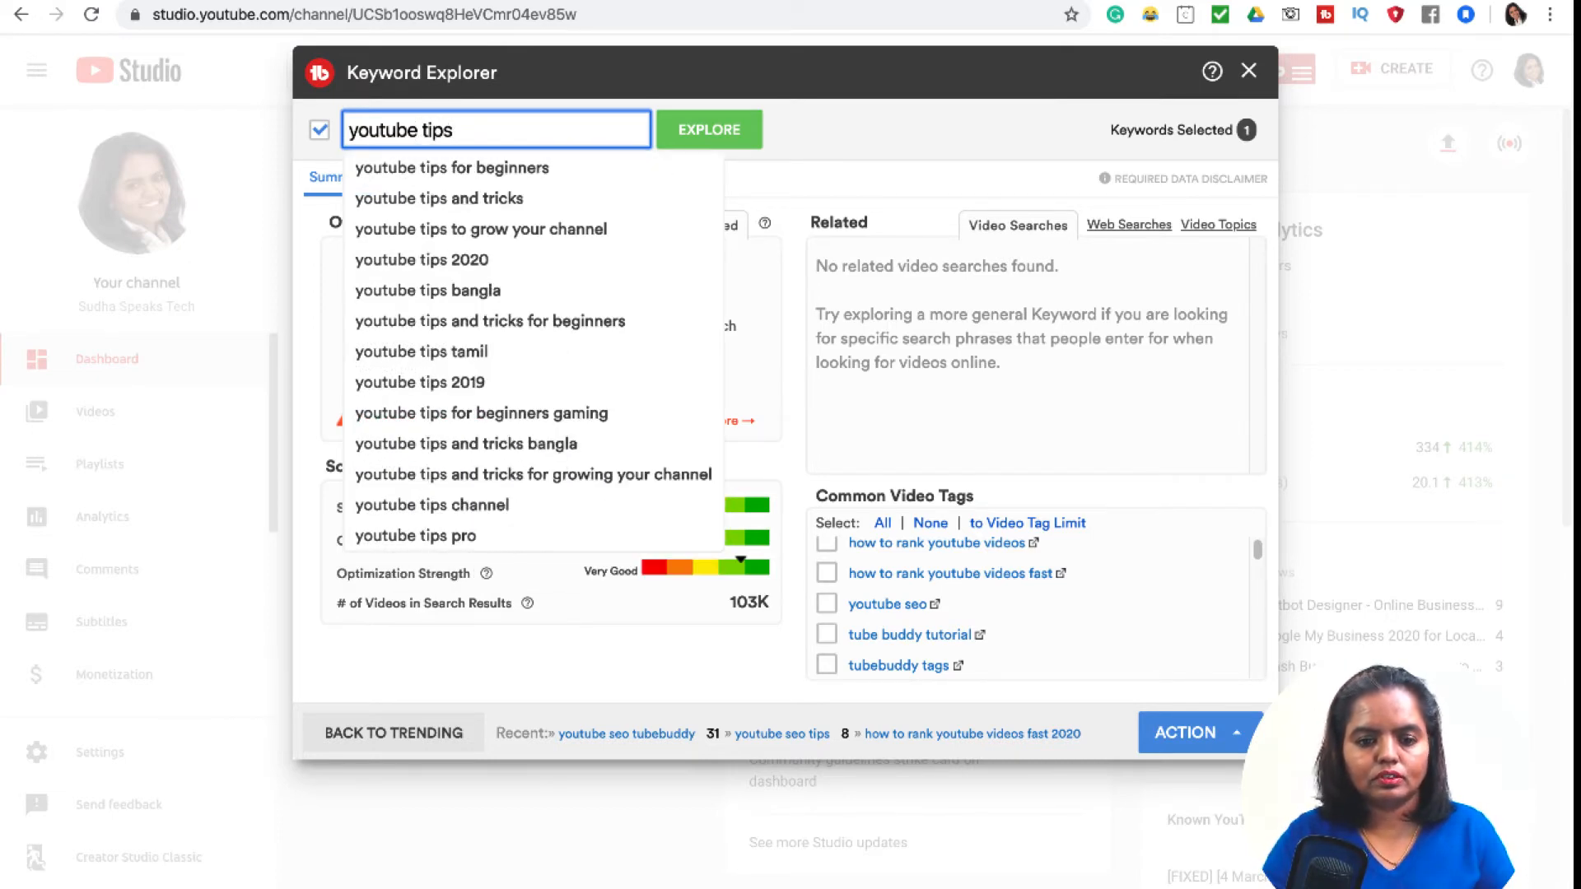
{"action": "left_click", "coordinate": [457, 229]}
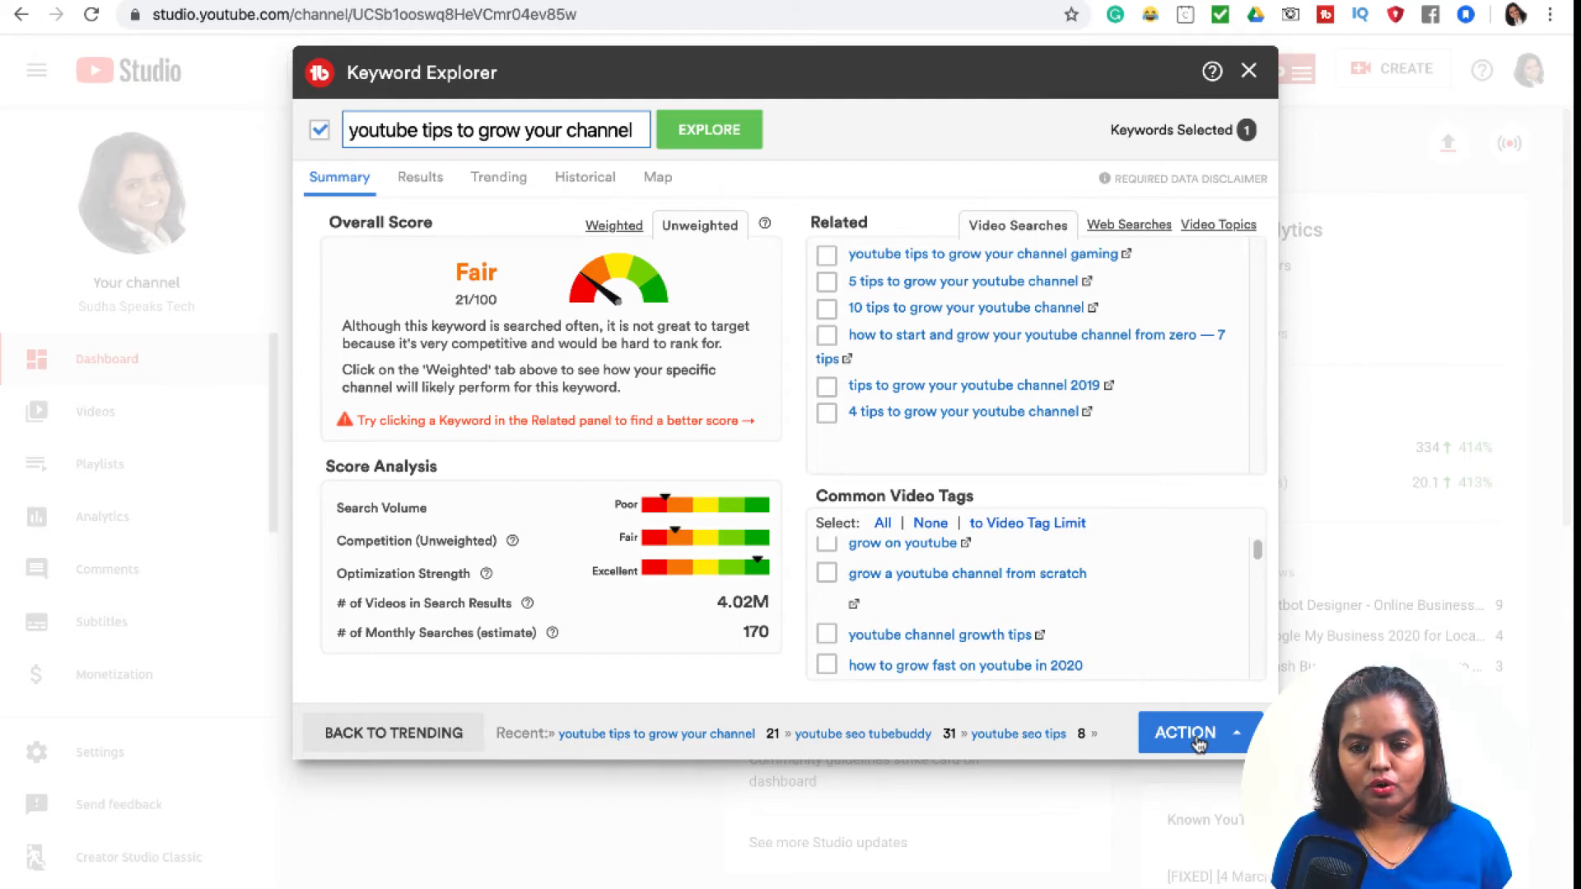
{"action": "left_click", "coordinate": [1250, 75]}
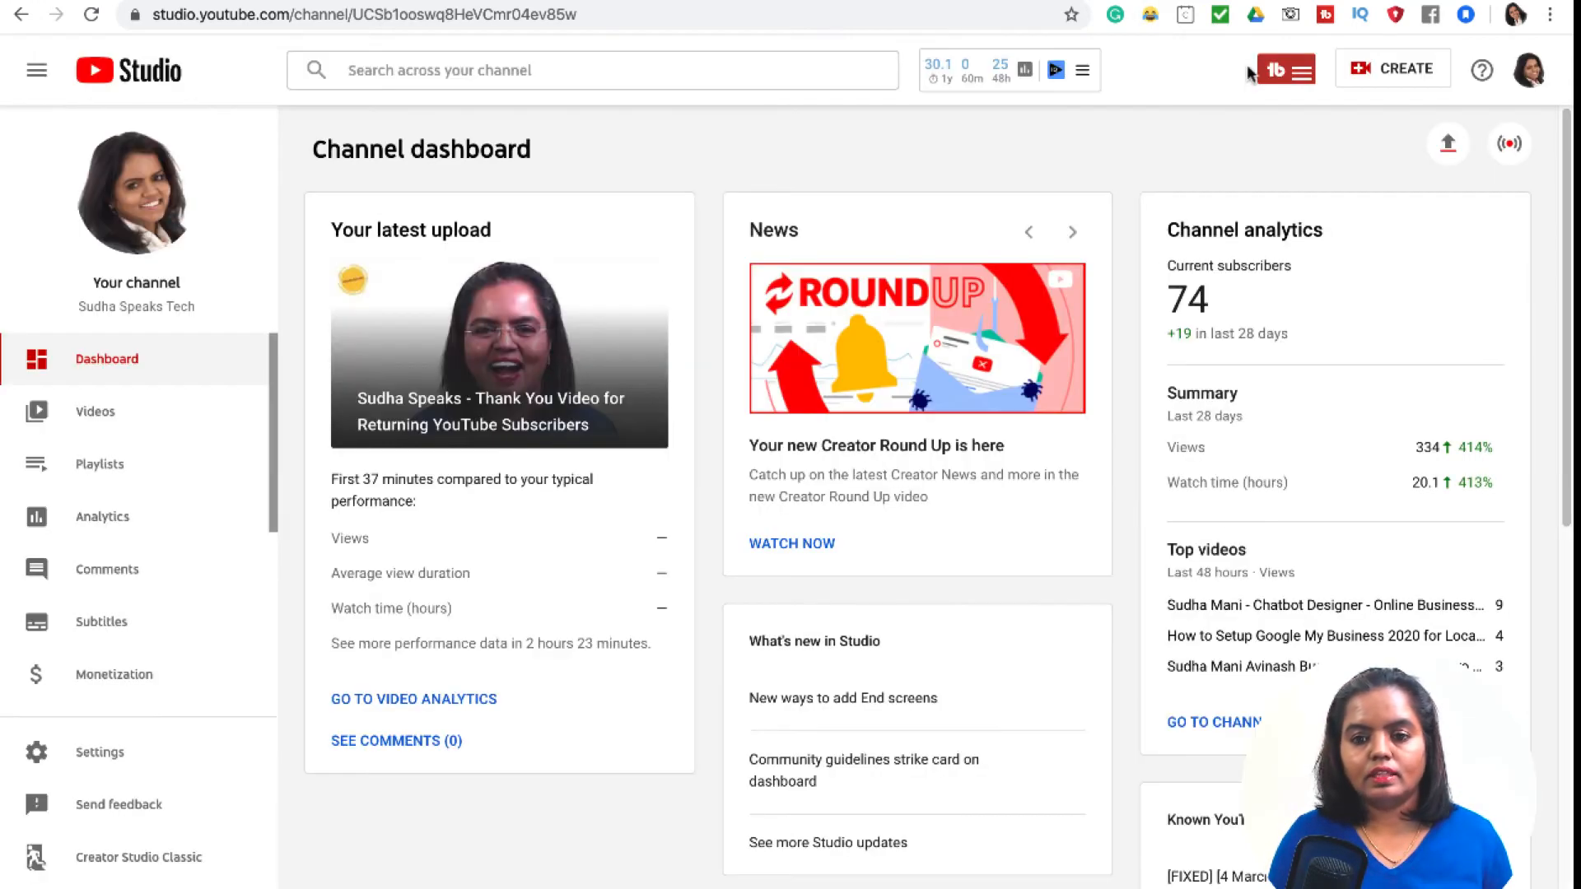
Step: Look up "how to rank youtube videos fast 2020" in vidIQ's Keyword Inspector
{"action": "left_click", "coordinate": [1080, 80]}
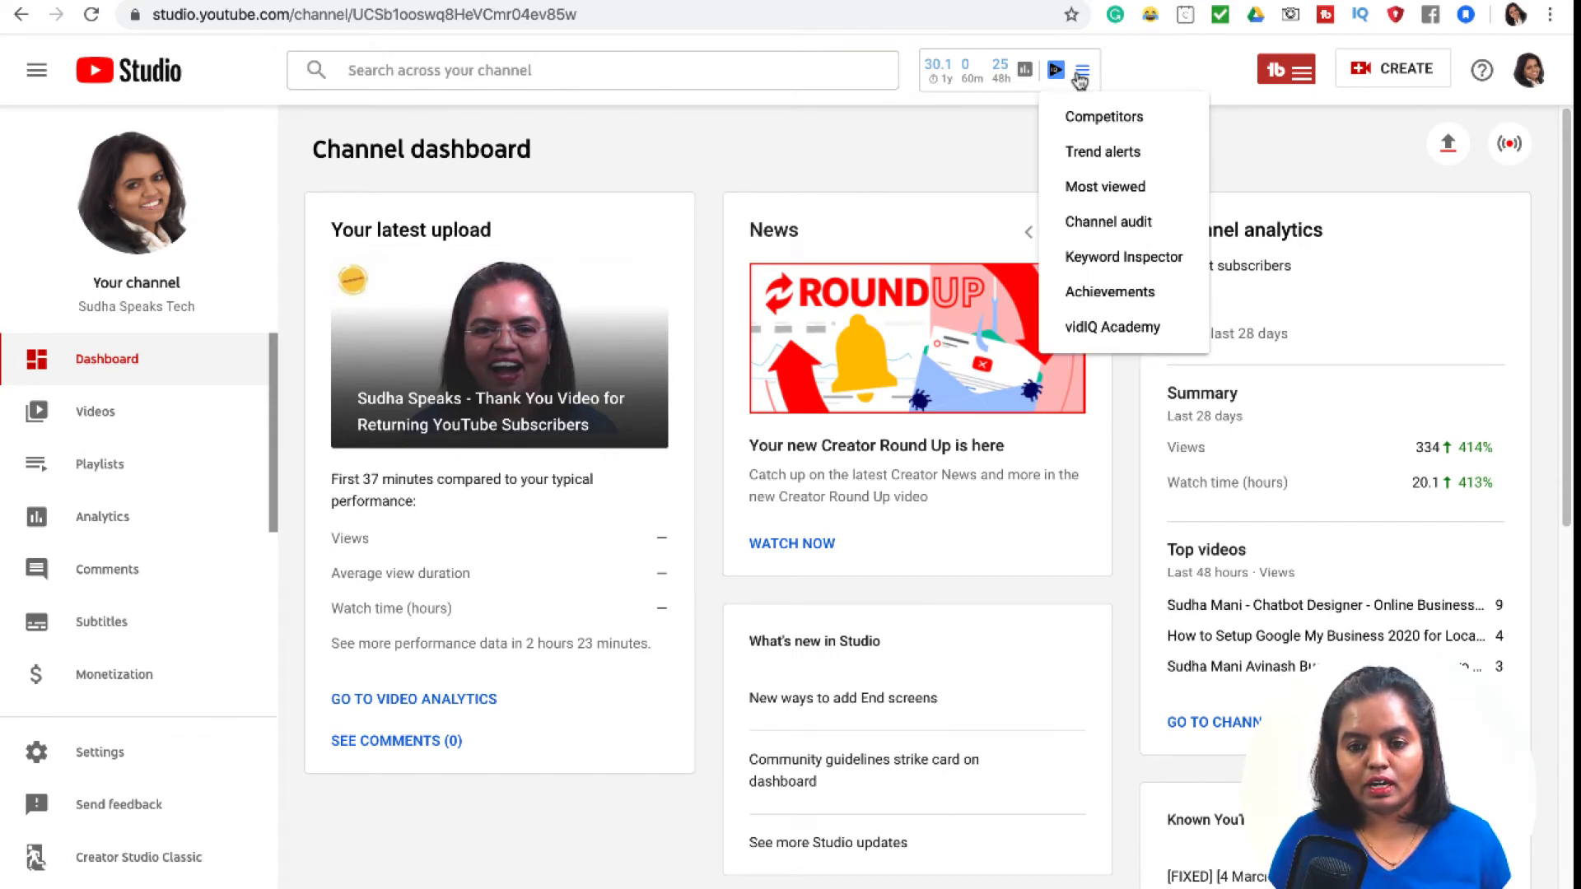
{"action": "left_click", "coordinate": [1107, 259]}
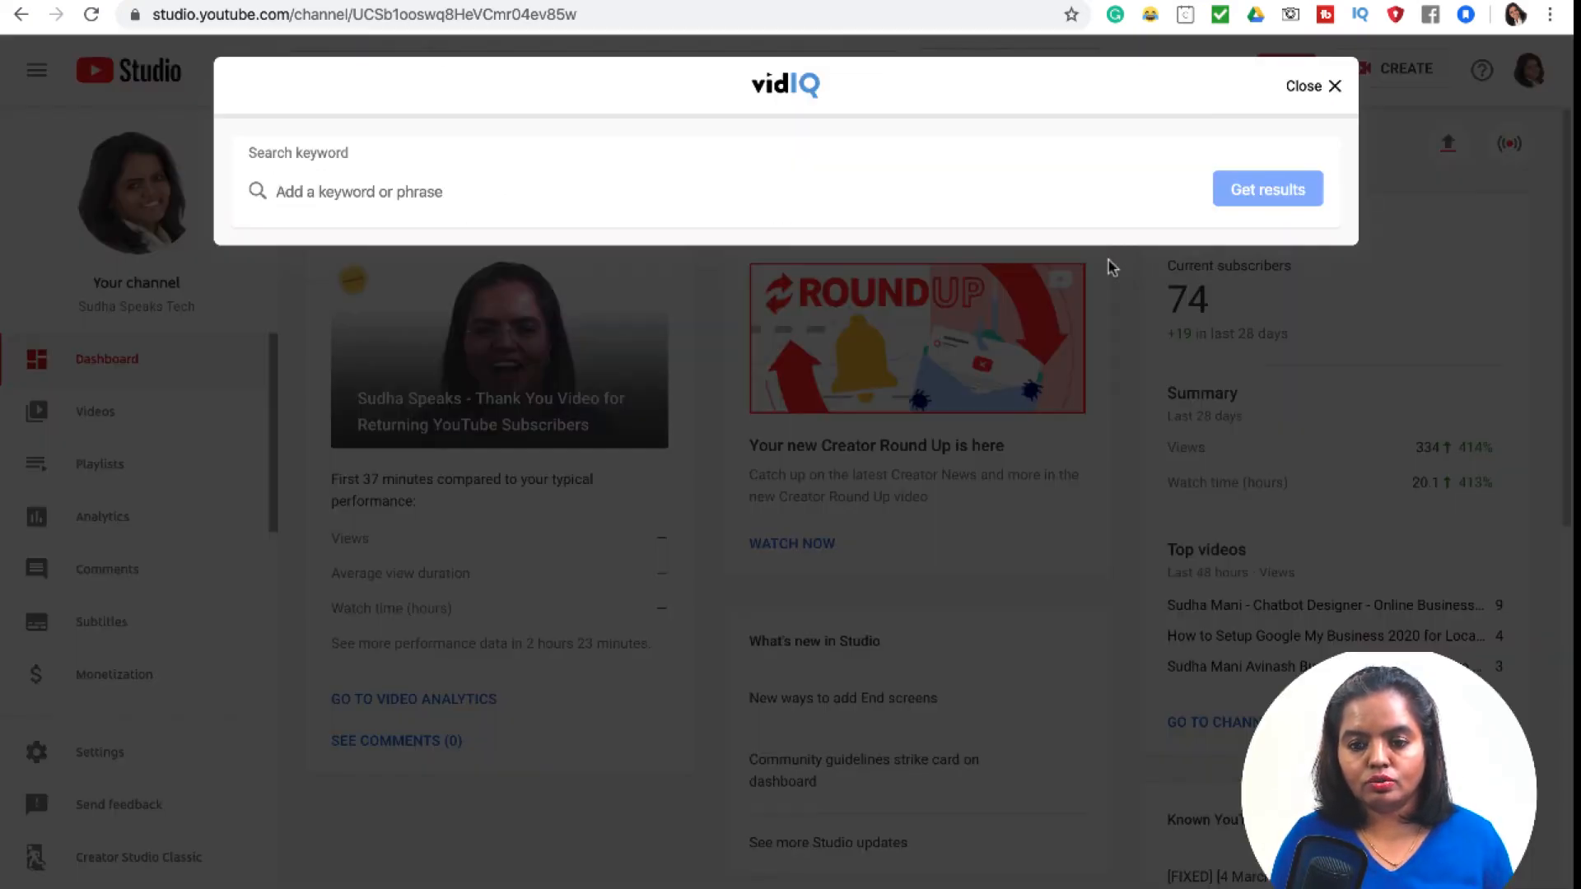
{"action": "left_click", "coordinate": [298, 192]}
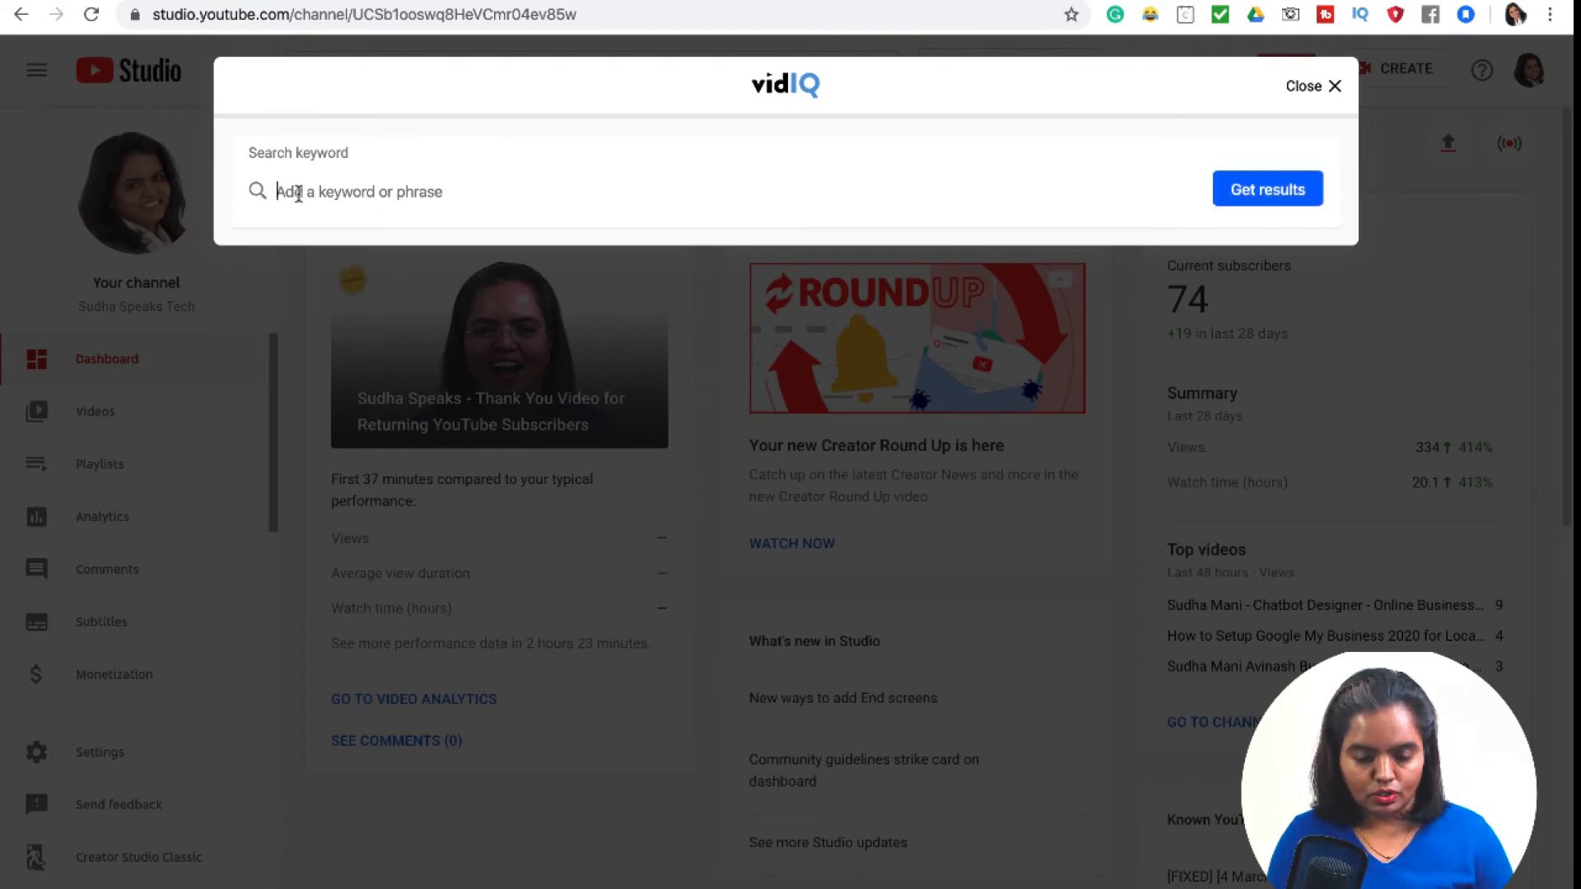
{"action": "type", "text": "how to rank youtube videos fast 2020"}
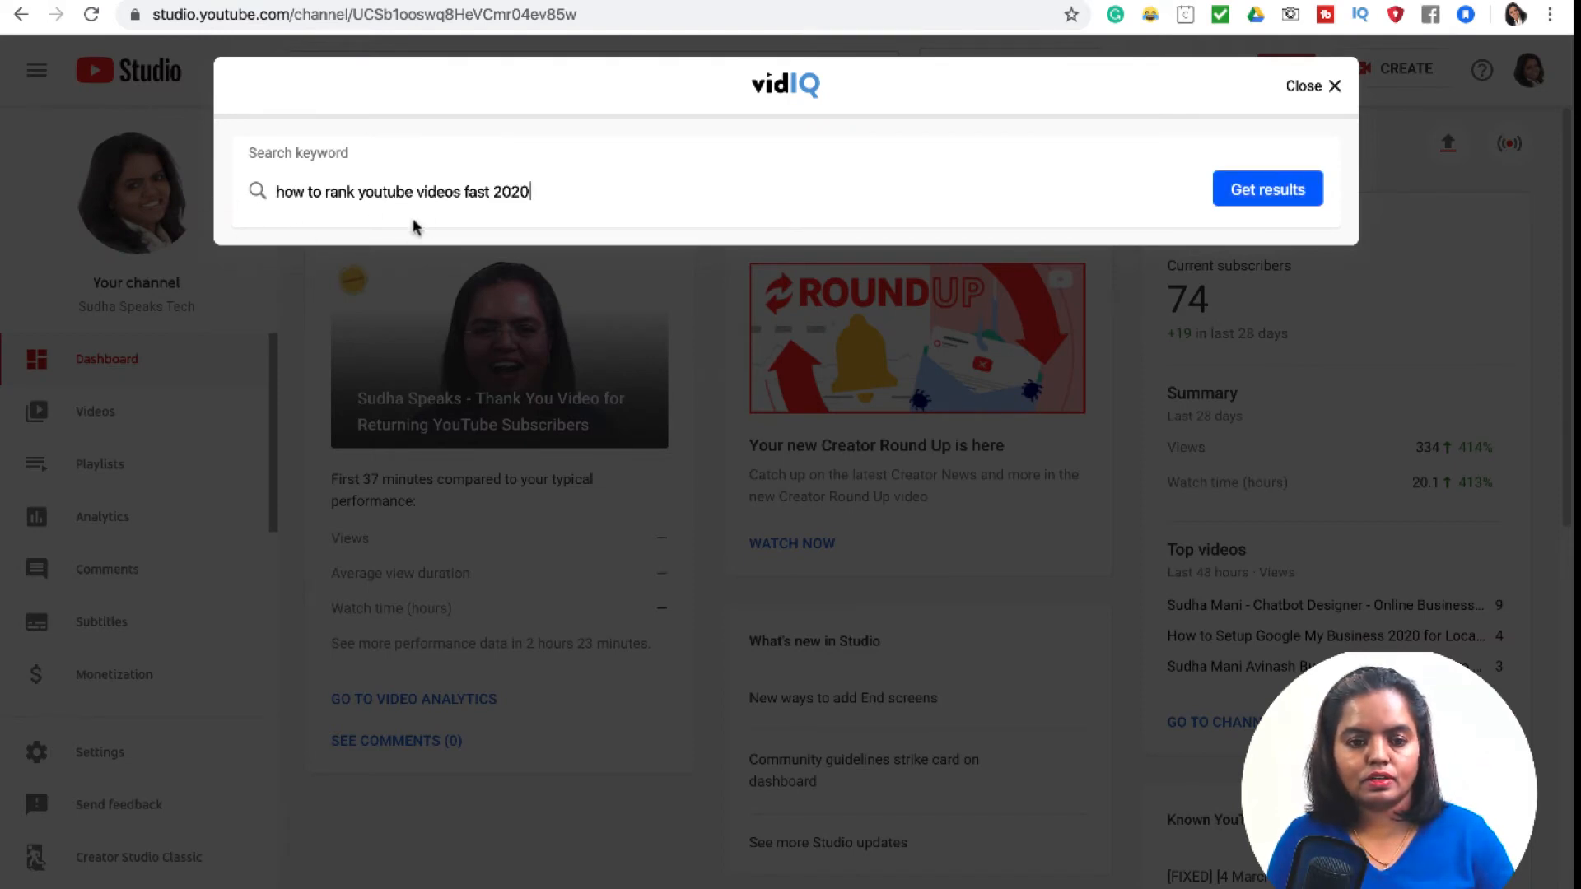
{"action": "left_click", "coordinate": [1253, 188]}
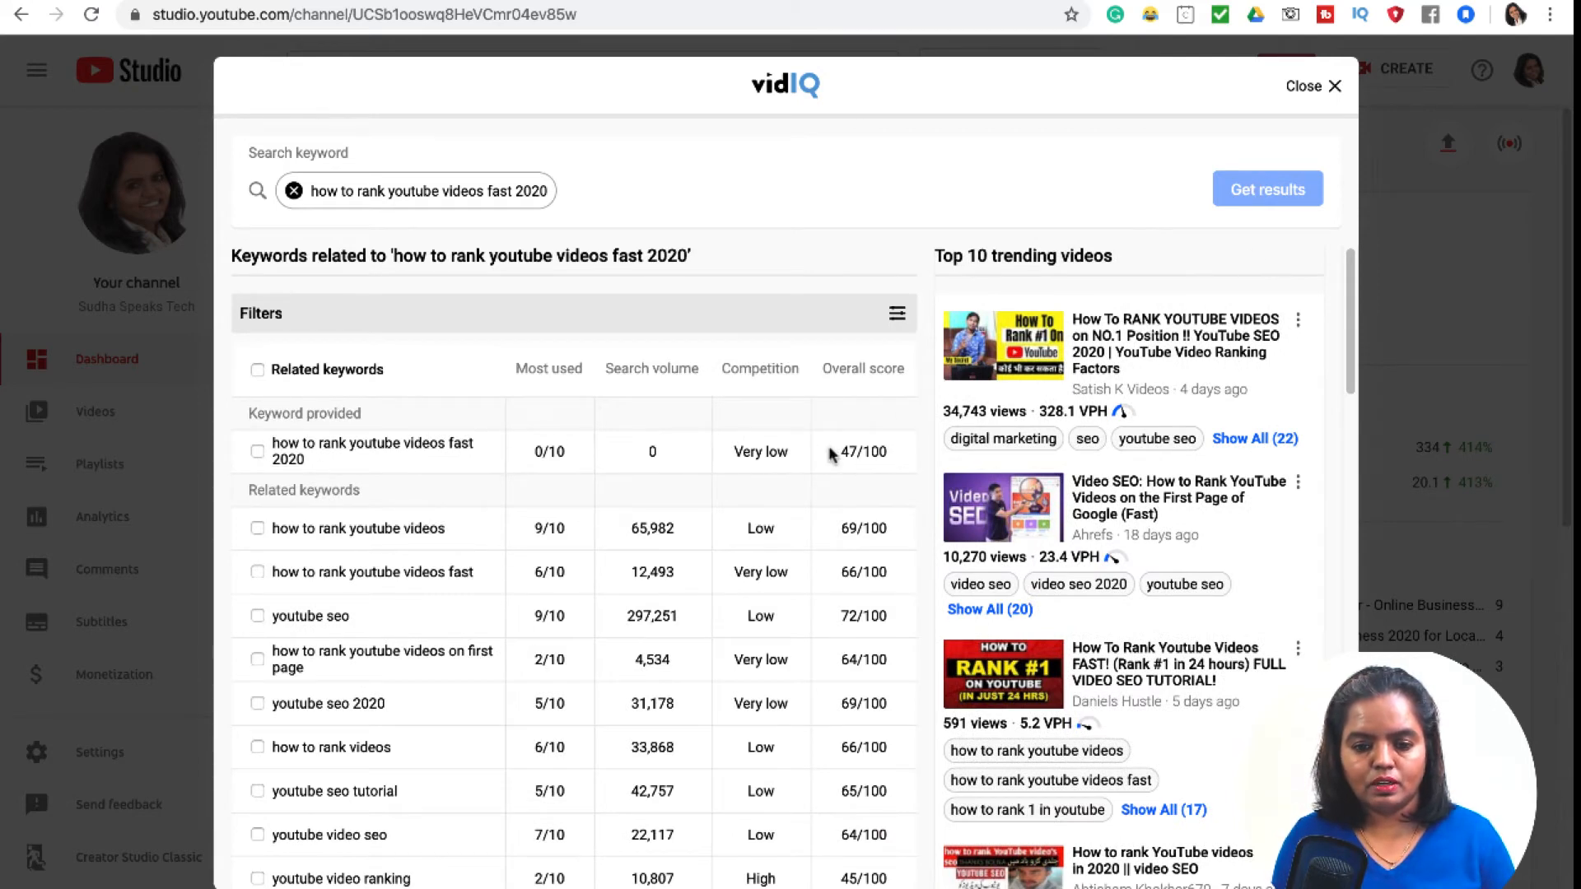
Step: Review the related keywords' search volume, competition and overall scores alongside the top trending videos, and close the vidIQ results
{"action": "mouse_move", "coordinate": [769, 452]}
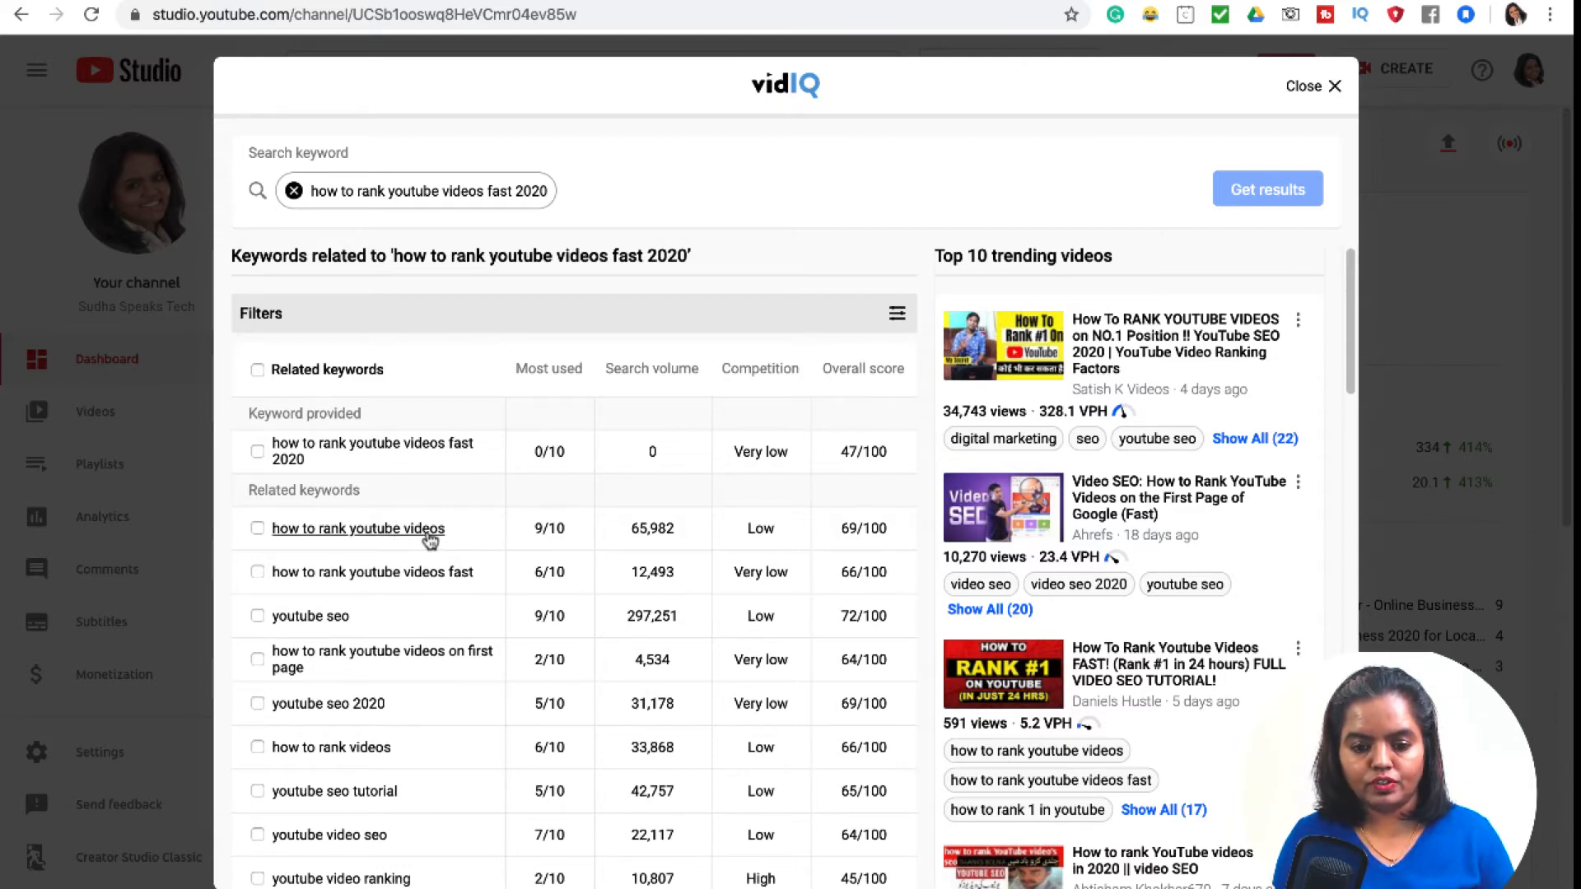
{"action": "mouse_move", "coordinate": [758, 529]}
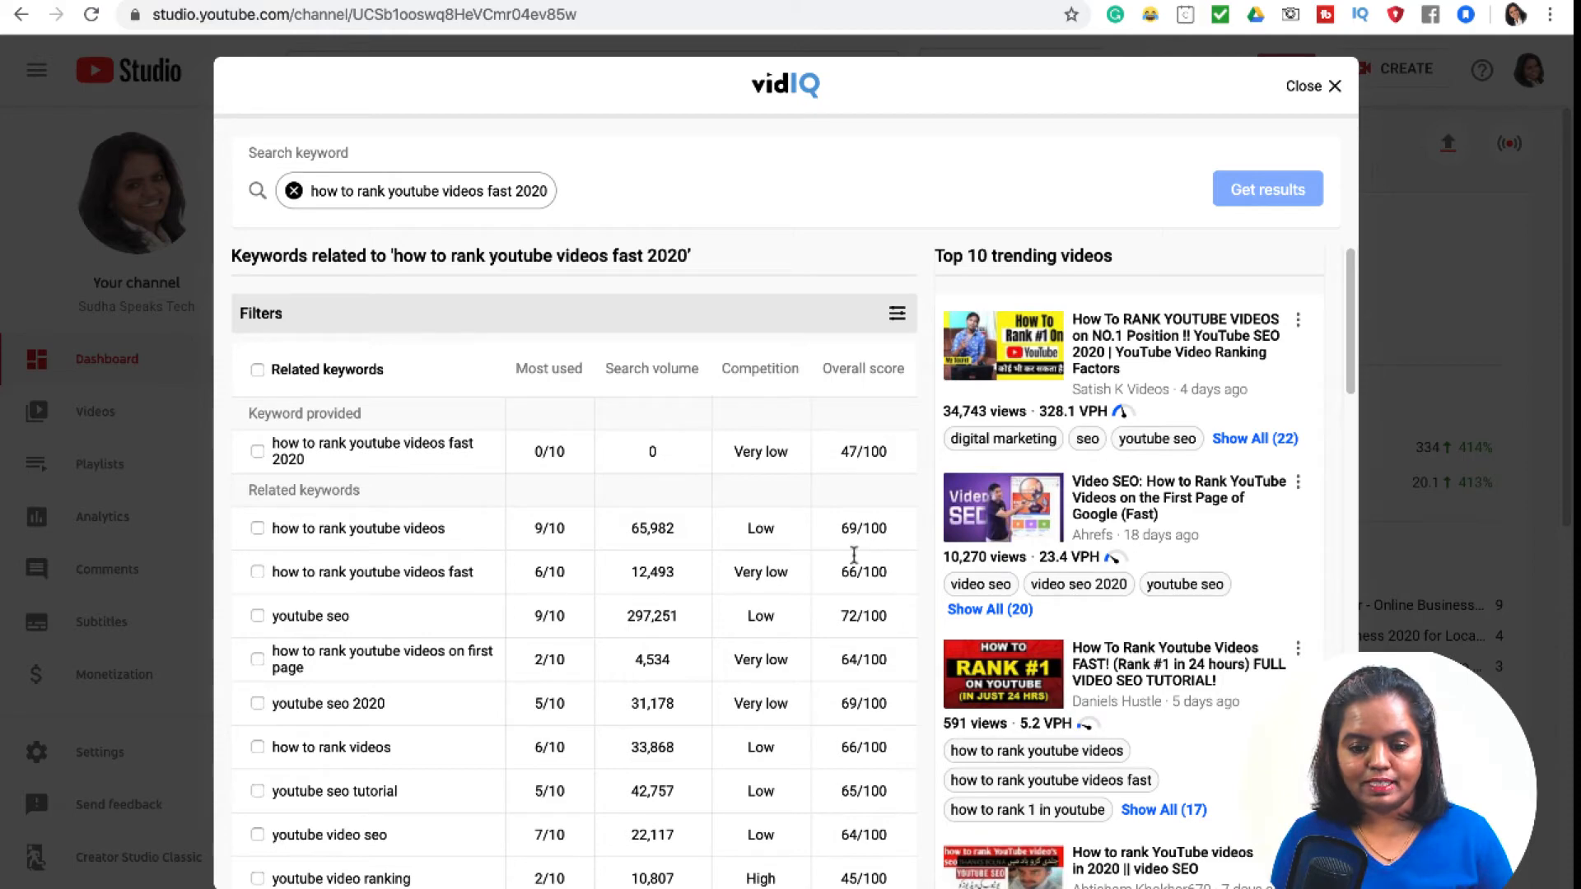
{"action": "scroll", "coordinate": [415, 623], "scroll_direction": "down", "scroll_amount": 2}
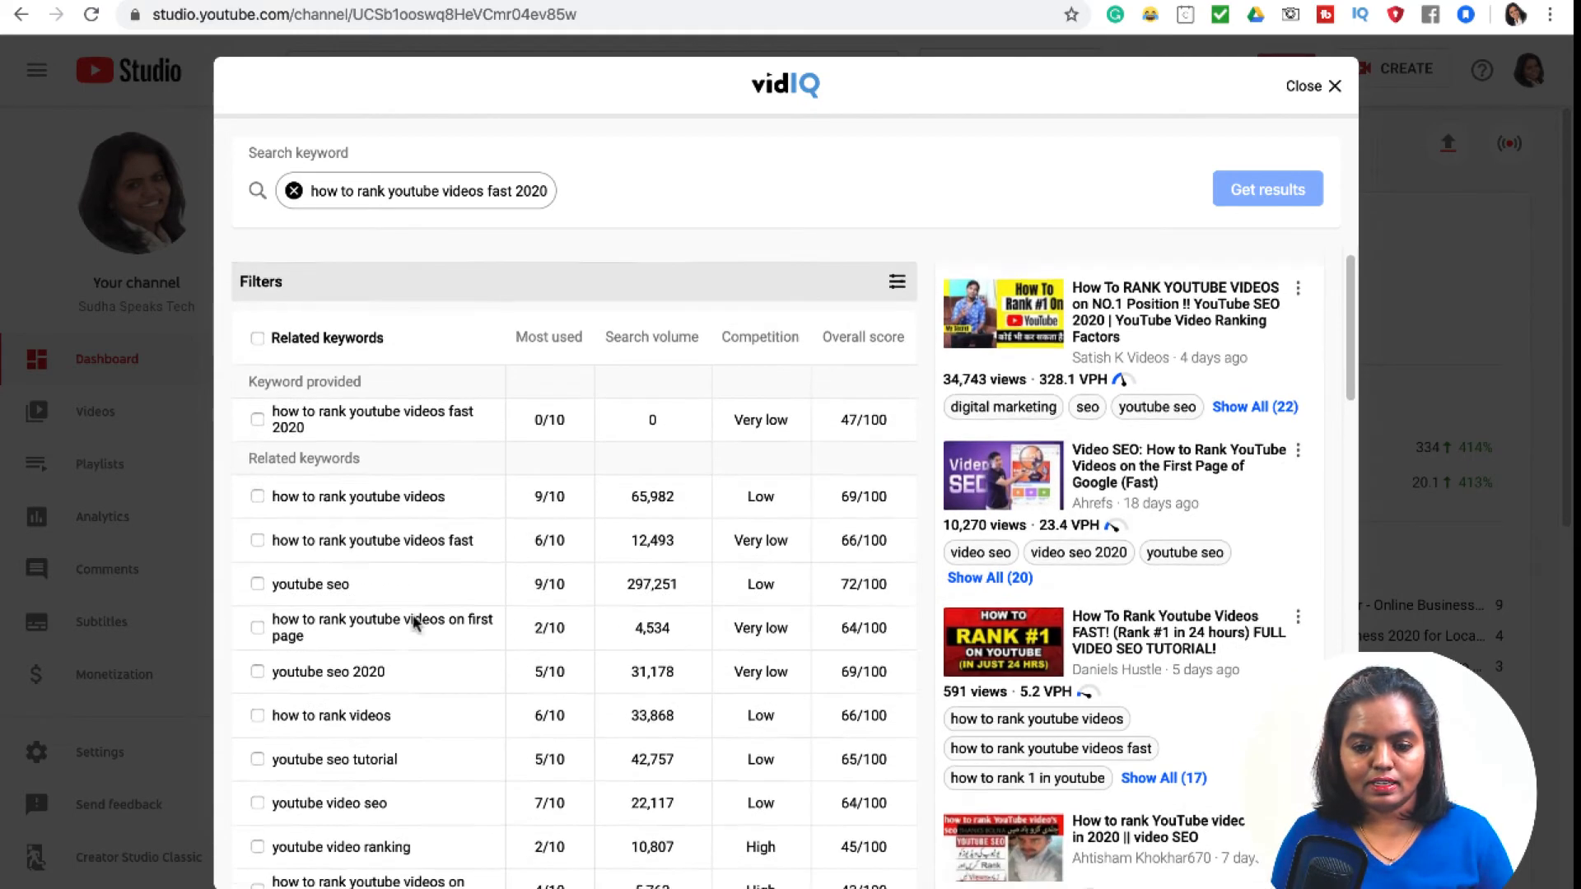
{"action": "scroll", "coordinate": [414, 624], "scroll_direction": "down", "scroll_amount": 5}
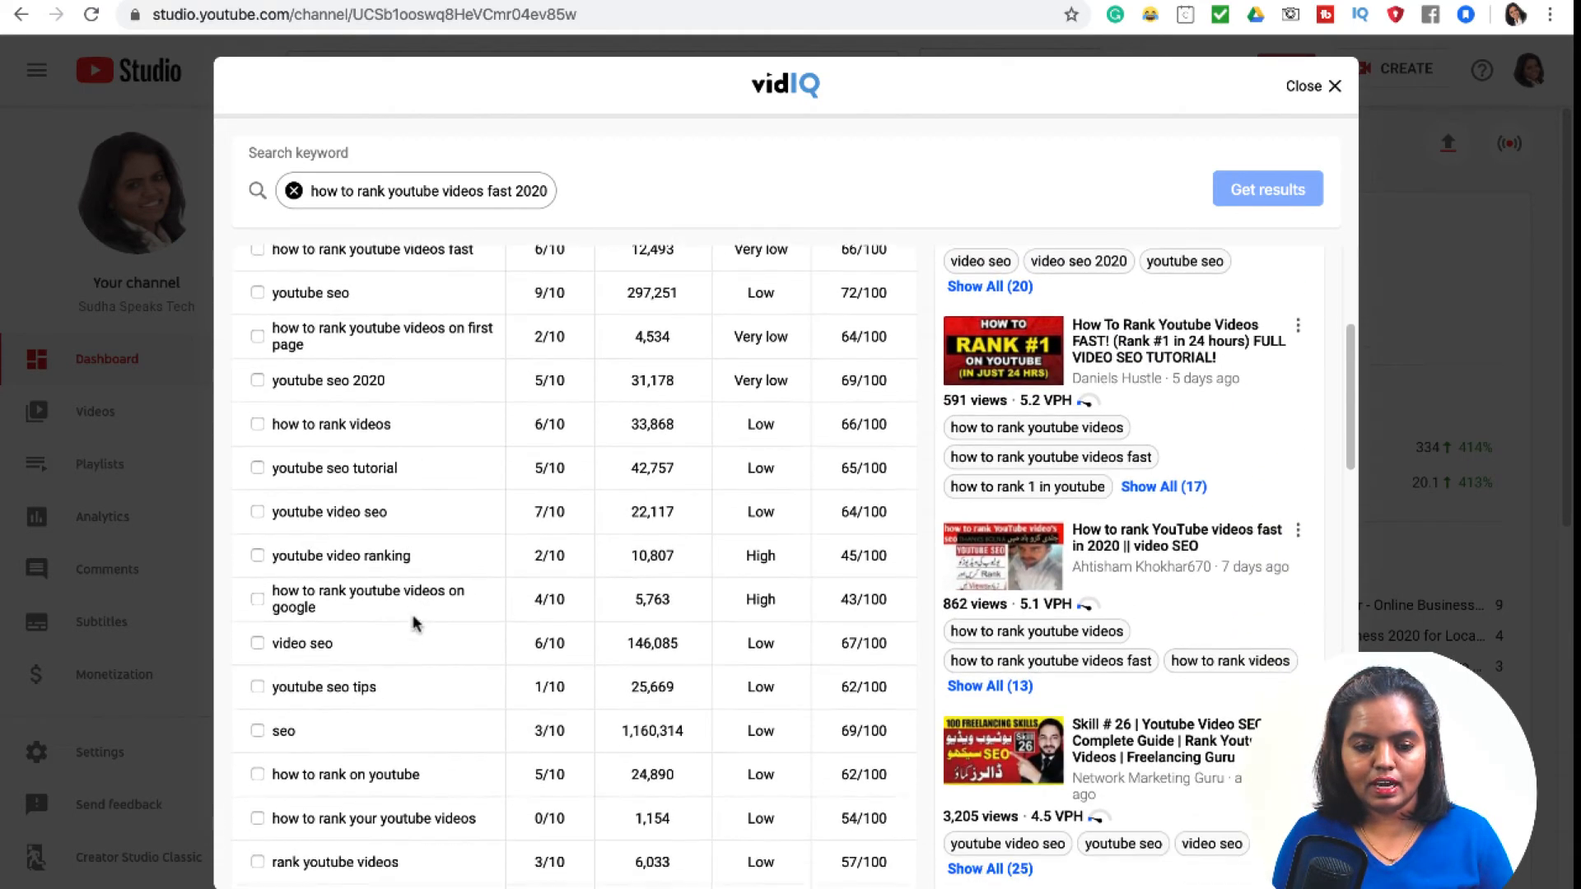
{"action": "scroll", "coordinate": [414, 623], "scroll_direction": "up", "scroll_amount": 7}
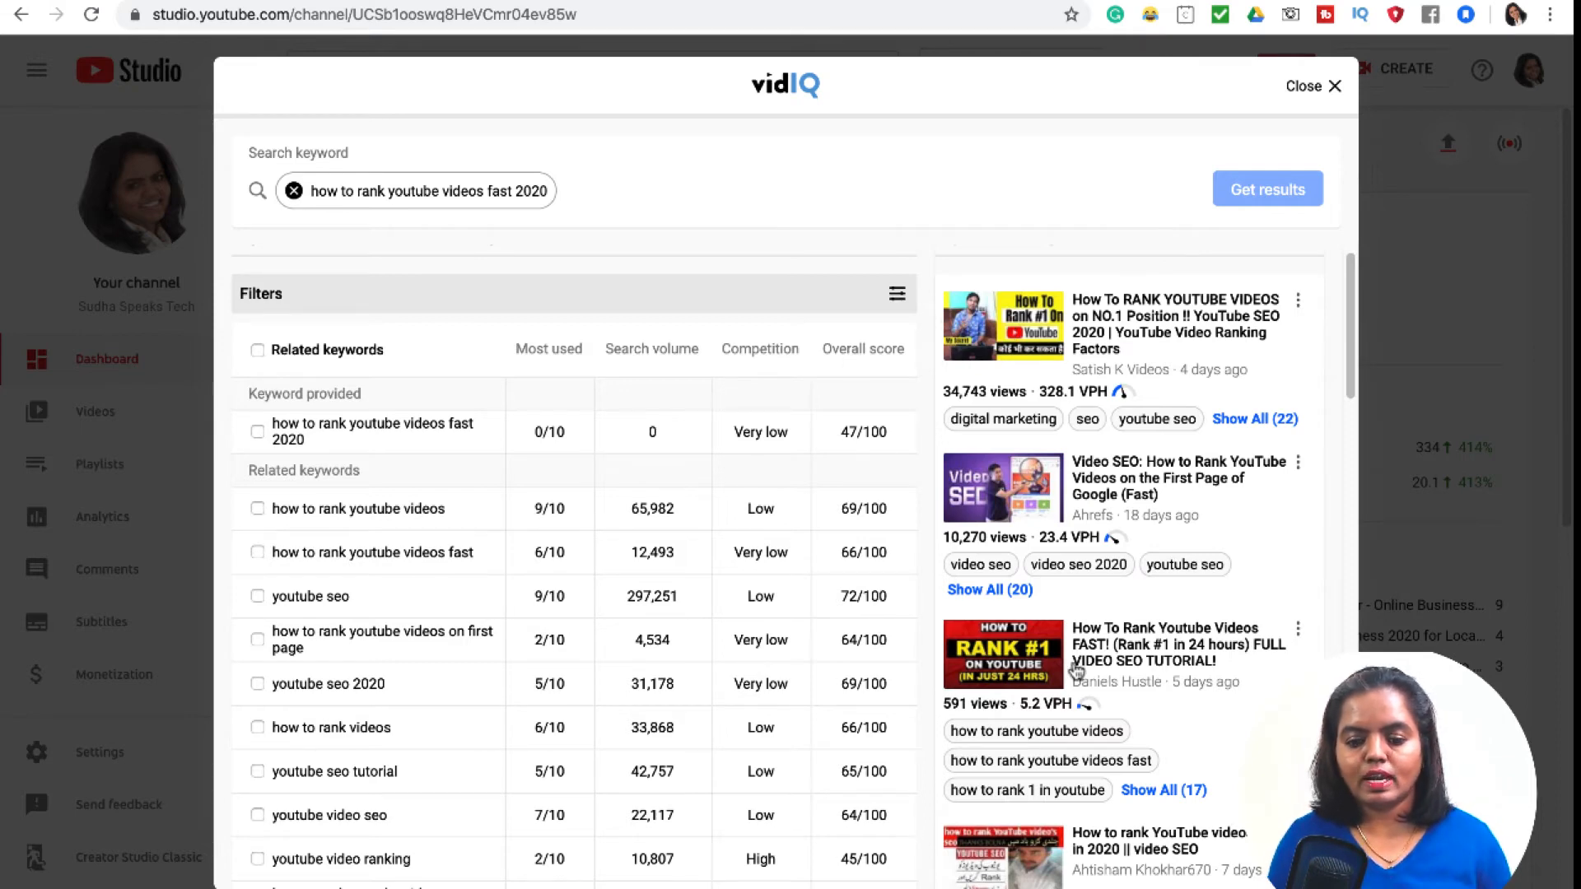
{"action": "left_click", "coordinate": [1306, 87]}
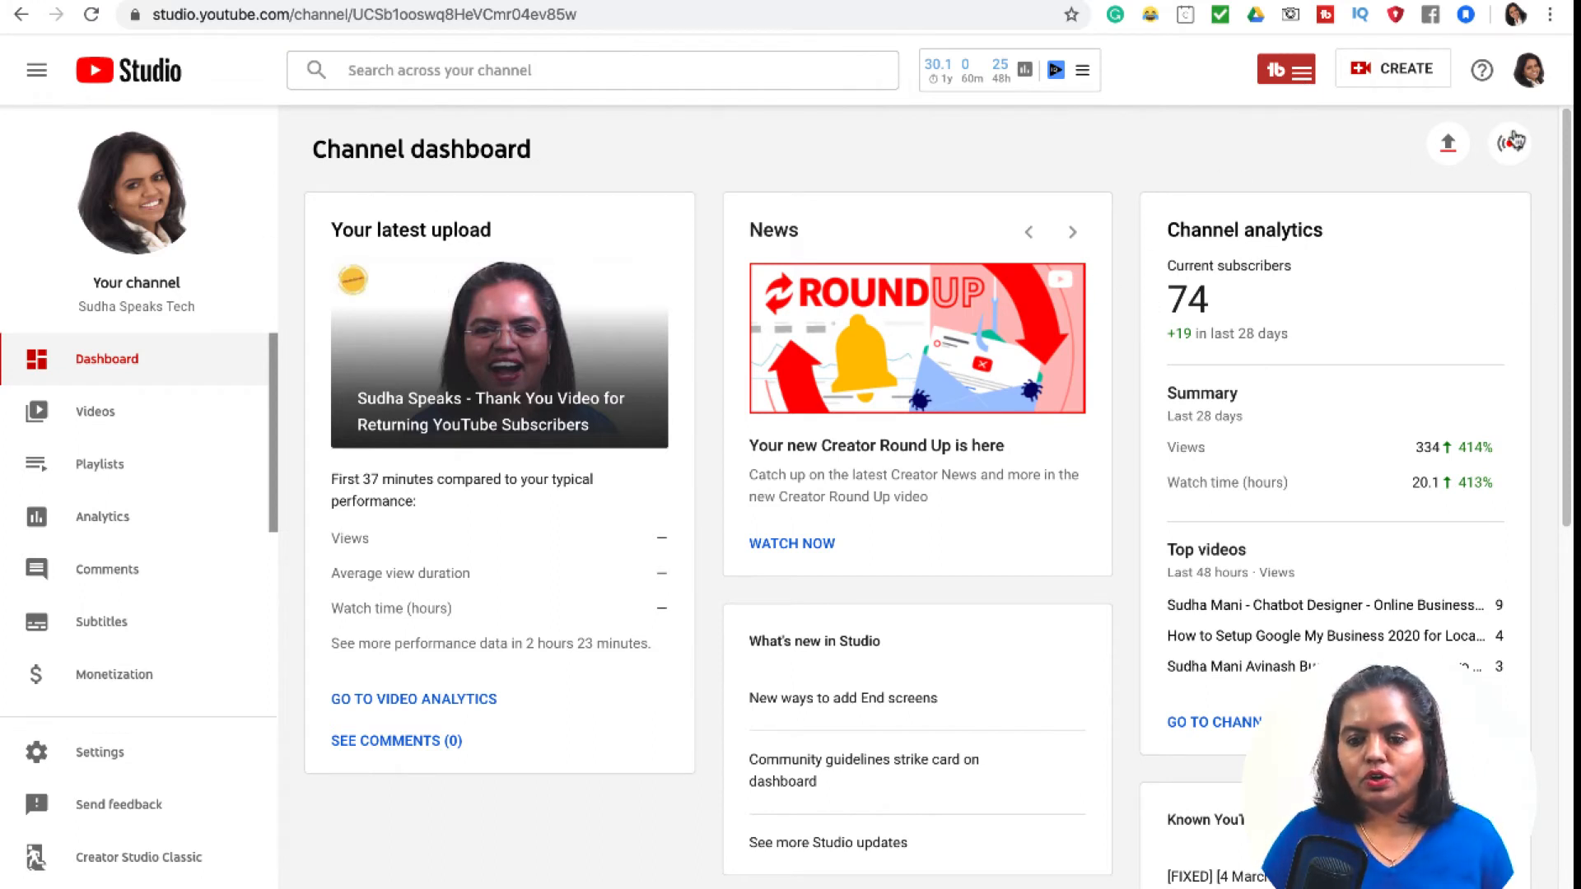
Step: Open the details of the channel's live replay "FREE TOOLS For Keyword Research FOR WEBSITE OWNERS & CONTENT CREATORS"
{"action": "left_click", "coordinate": [111, 414]}
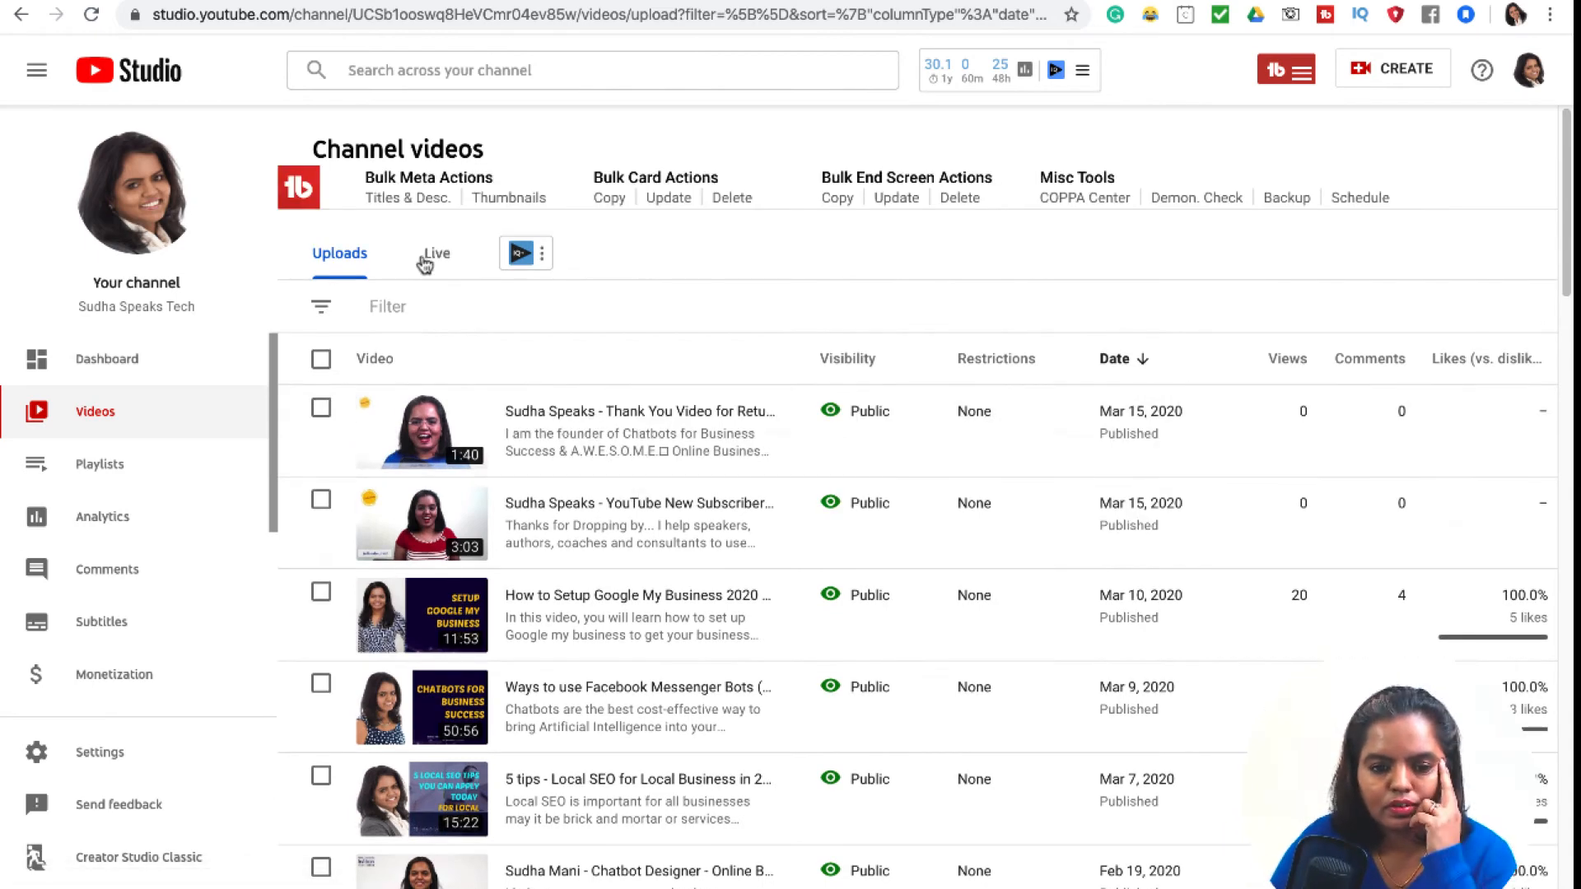
{"action": "left_click", "coordinate": [432, 255]}
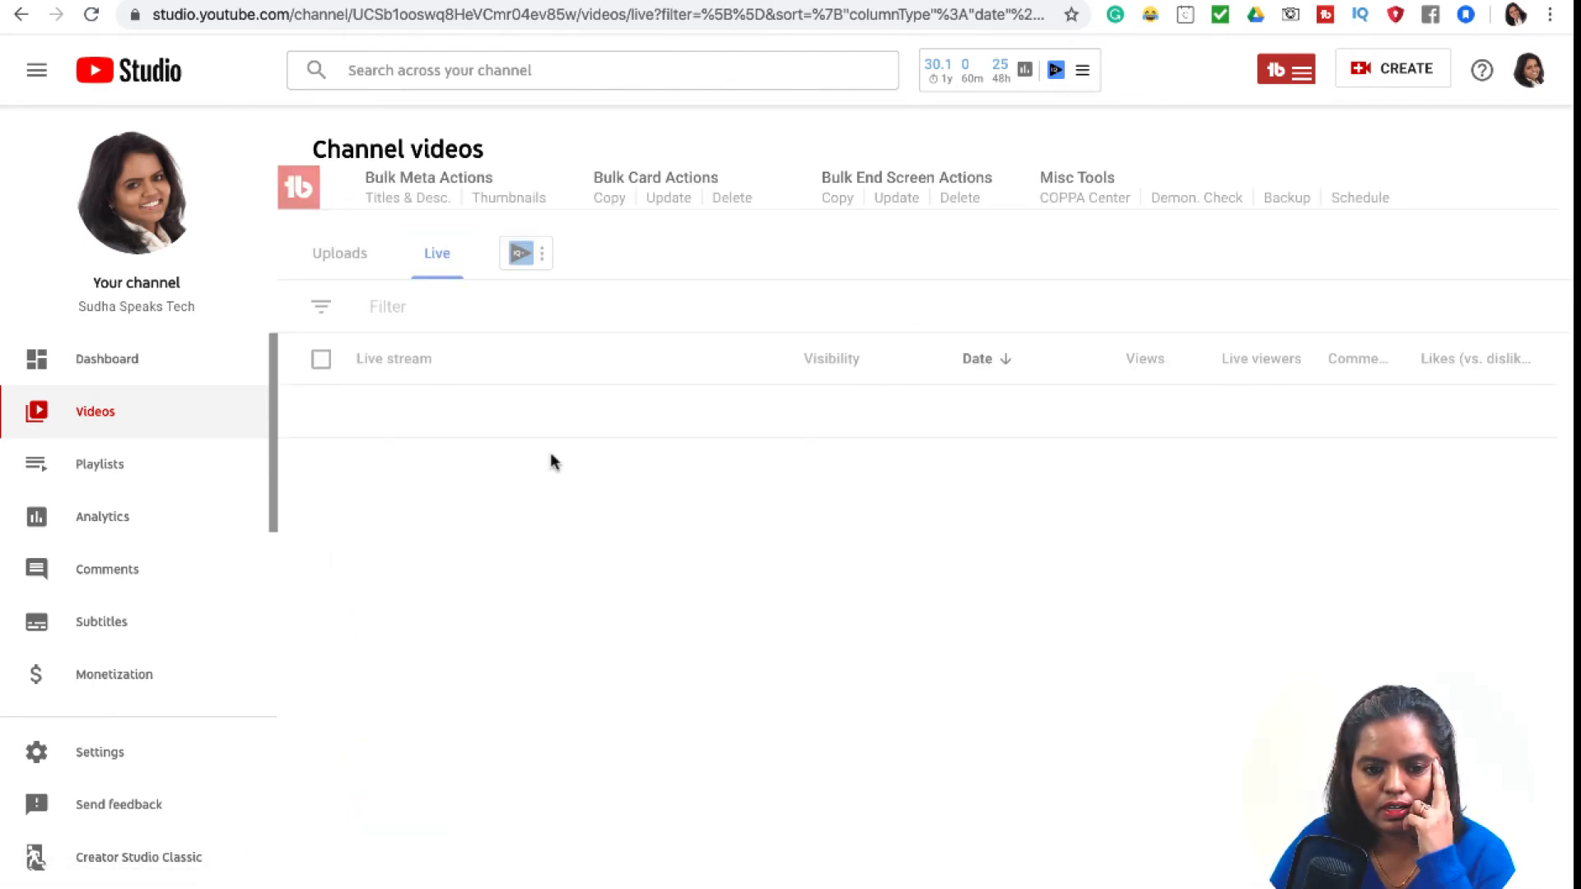
{"action": "scroll", "coordinate": [554, 461], "scroll_direction": "down", "scroll_amount": 4}
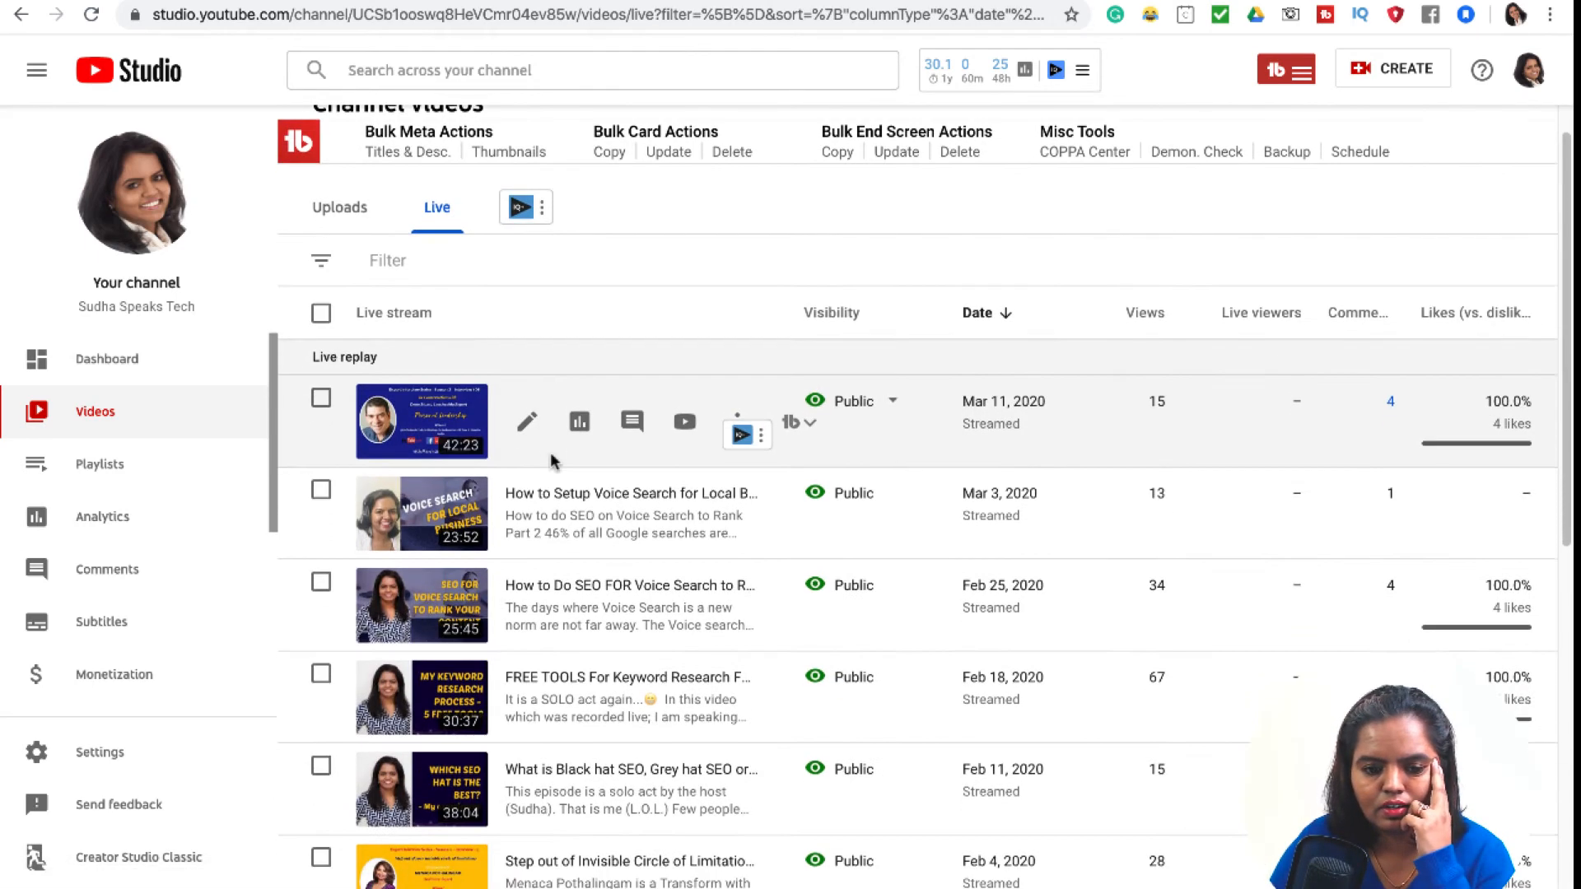
{"action": "scroll", "coordinate": [554, 461], "scroll_direction": "down", "scroll_amount": 5}
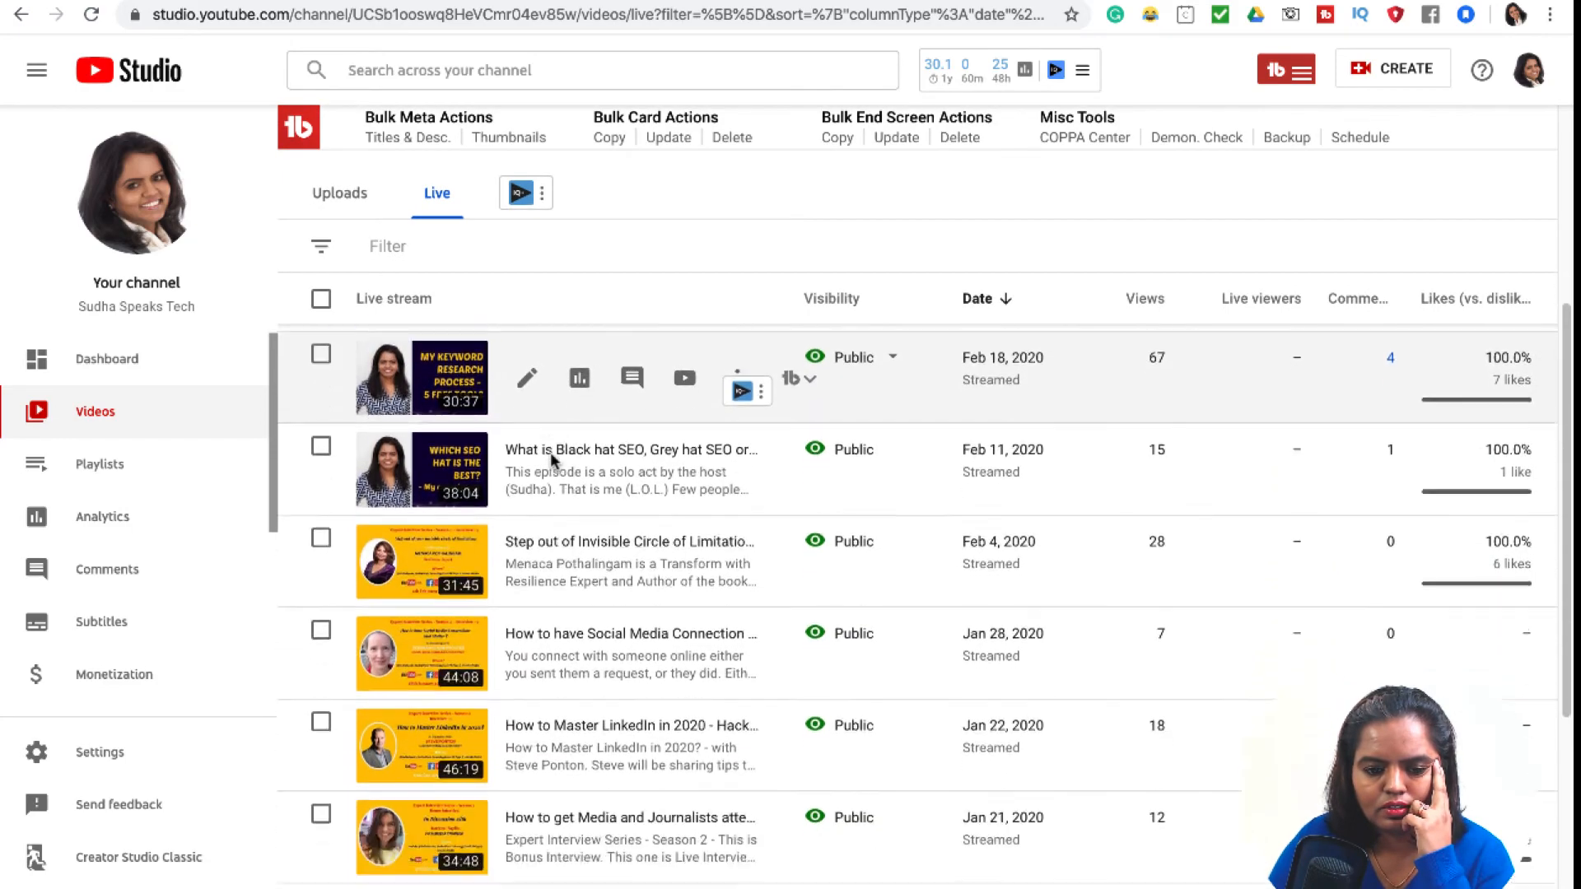
{"action": "scroll", "coordinate": [554, 461], "scroll_direction": "up", "scroll_amount": 6}
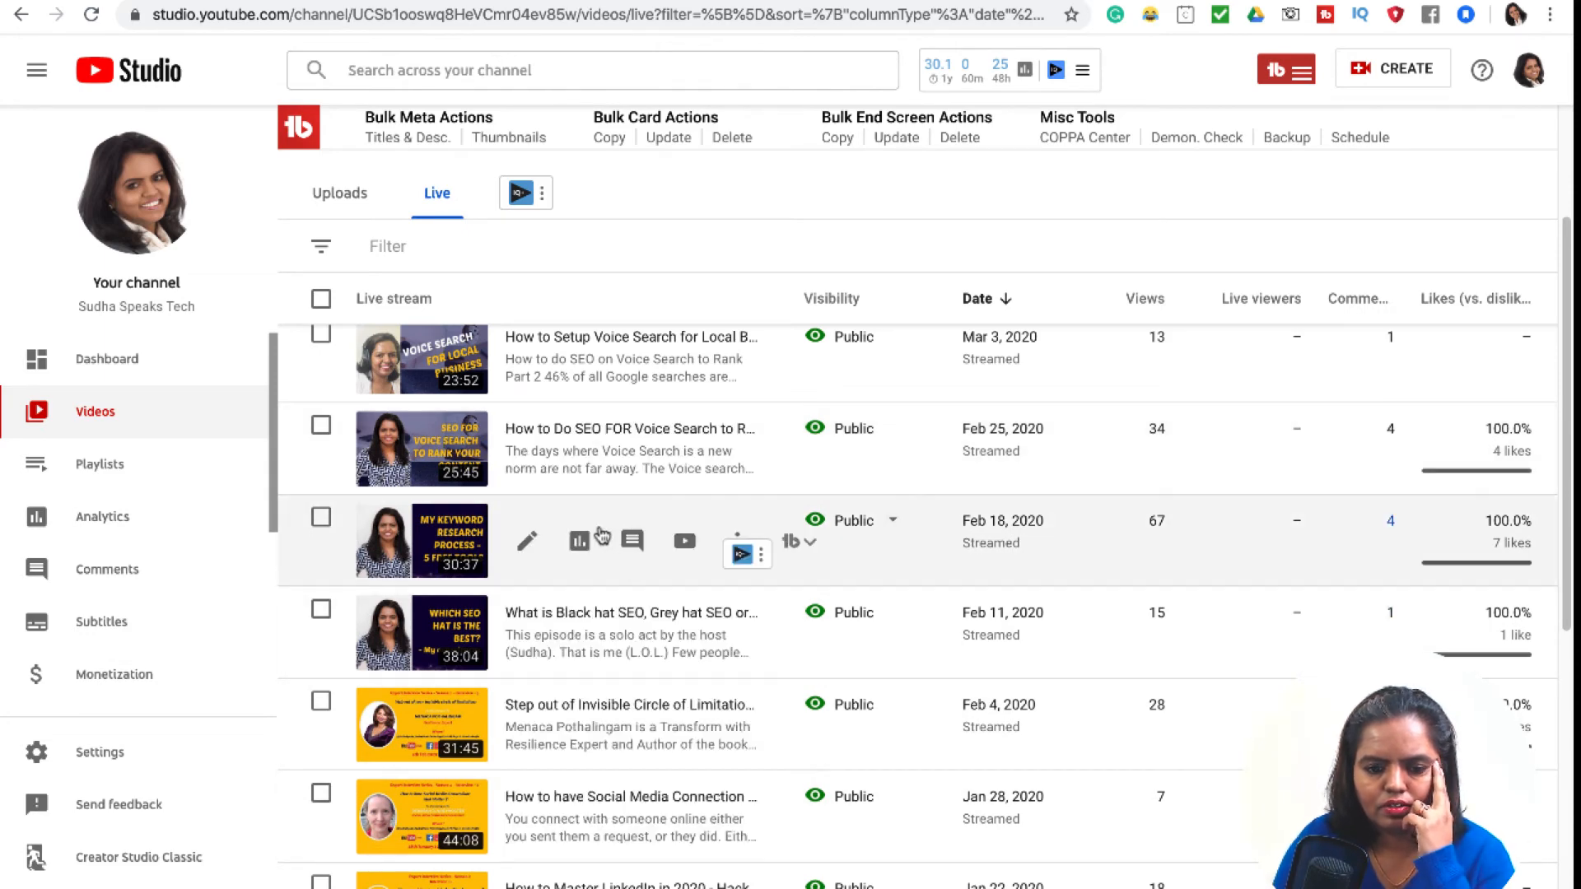
{"action": "left_click", "coordinate": [448, 542]}
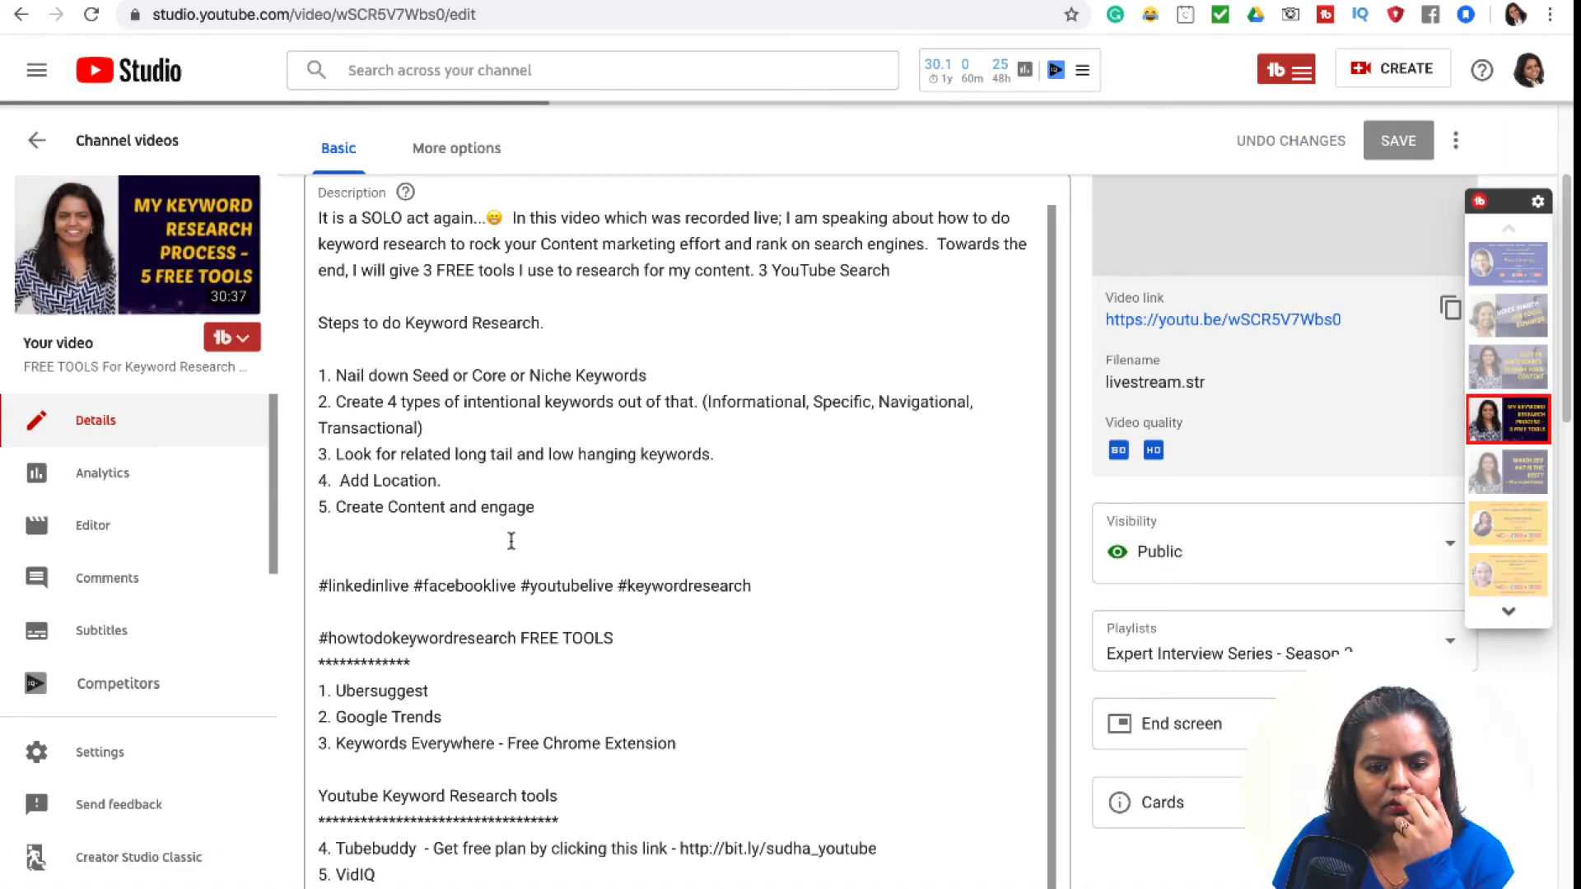
Step: Examine the video's title, description, existing tags, vidIQ SEO score and TubeBuddy's tag tools and recommended tags
{"action": "scroll", "coordinate": [578, 553], "scroll_direction": "up", "scroll_amount": 3}
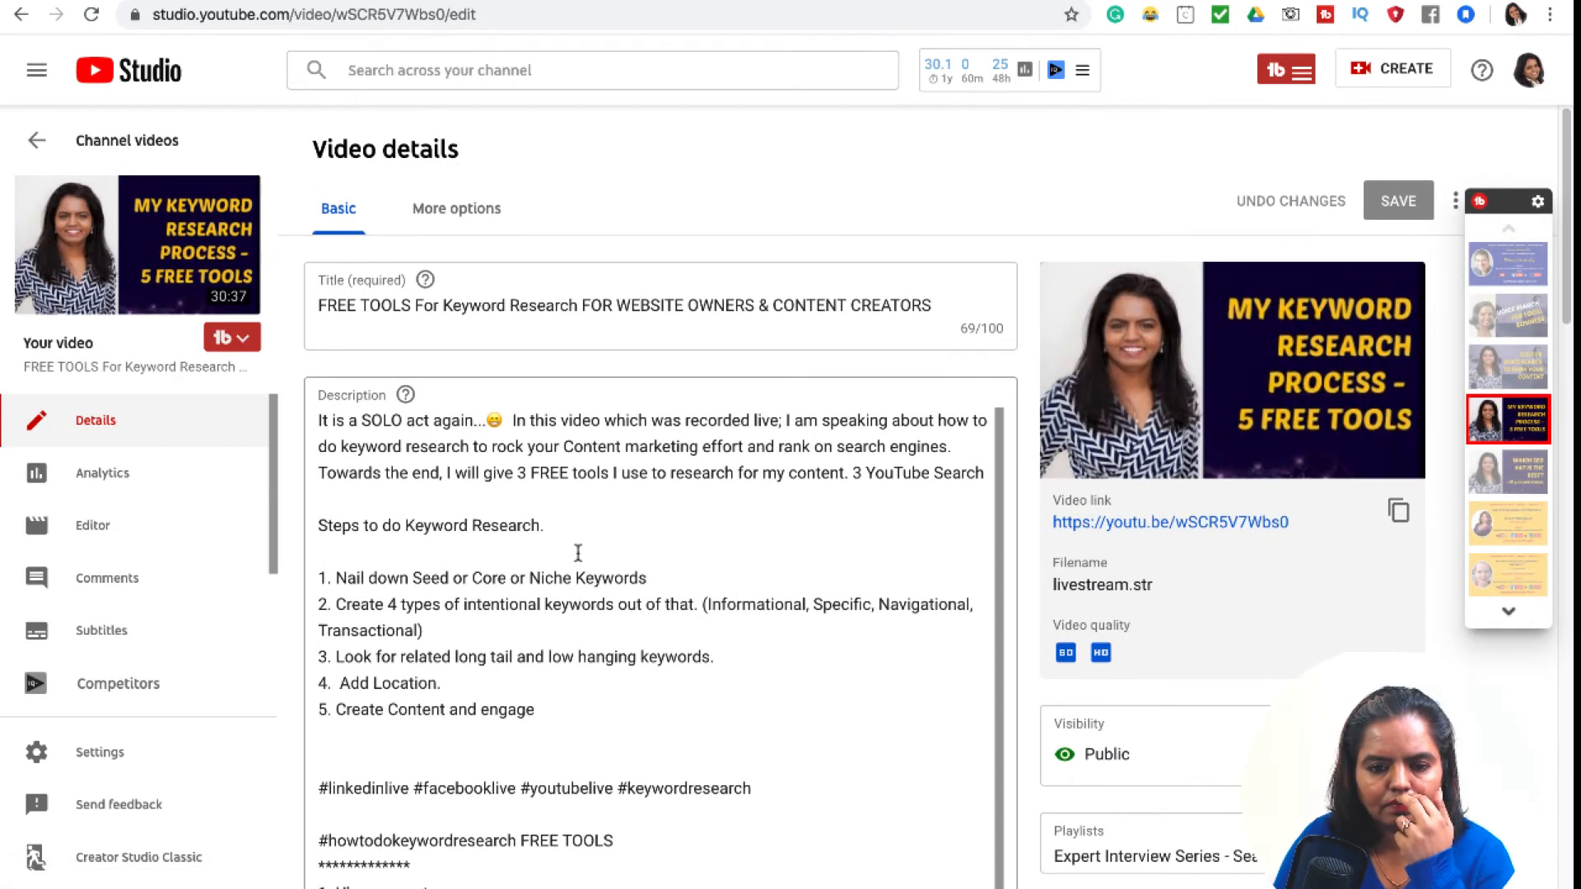
{"action": "scroll", "coordinate": [578, 553], "scroll_direction": "down", "scroll_amount": 4}
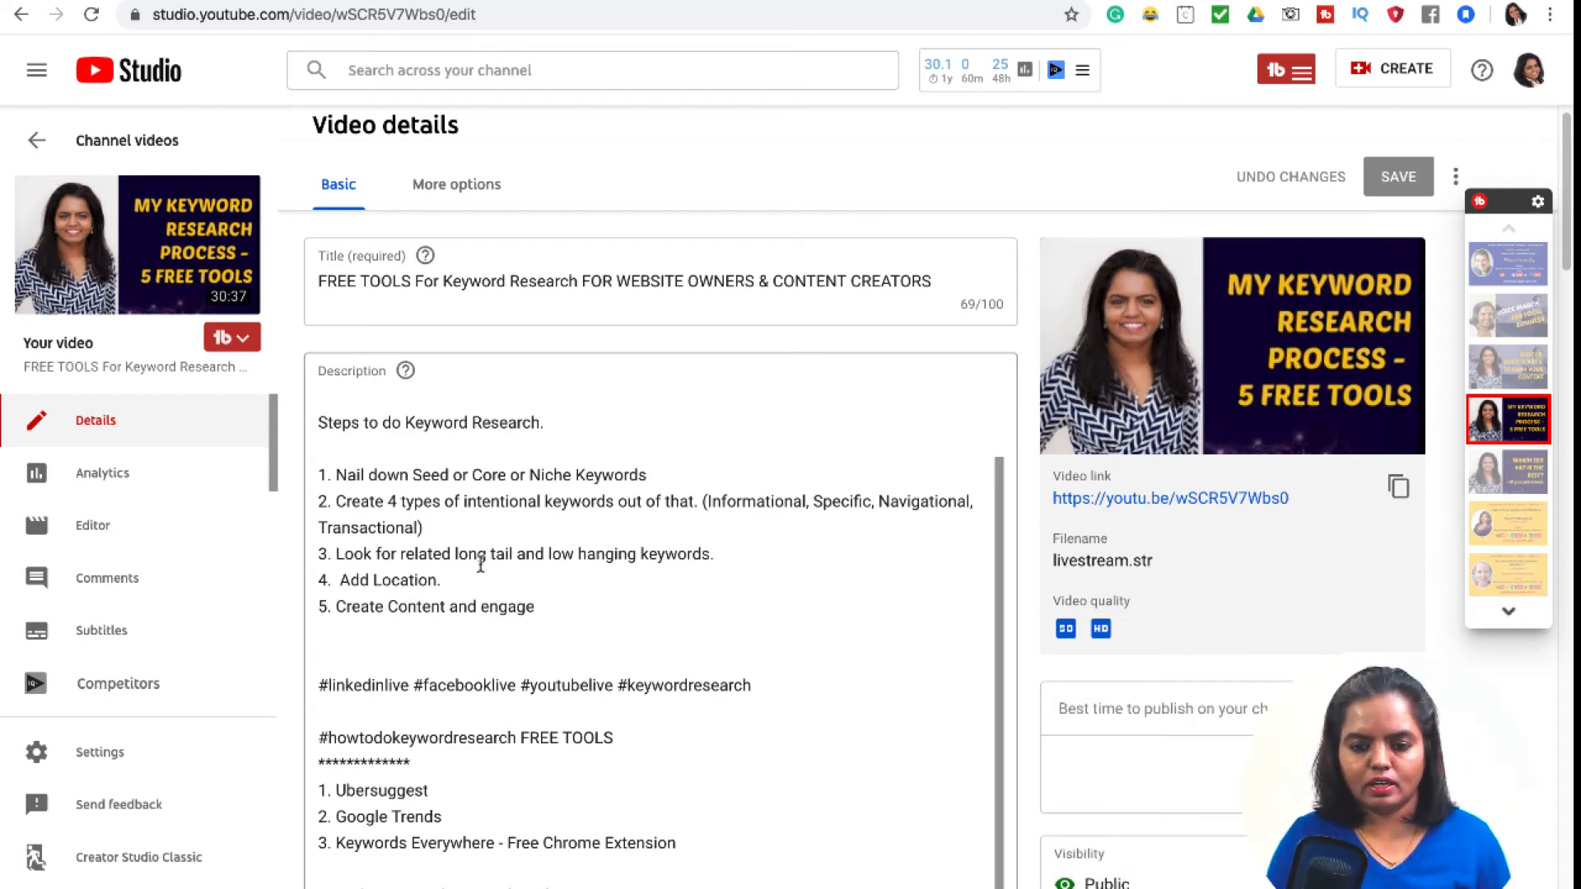
{"action": "scroll", "coordinate": [480, 565], "scroll_direction": "down", "scroll_amount": 7}
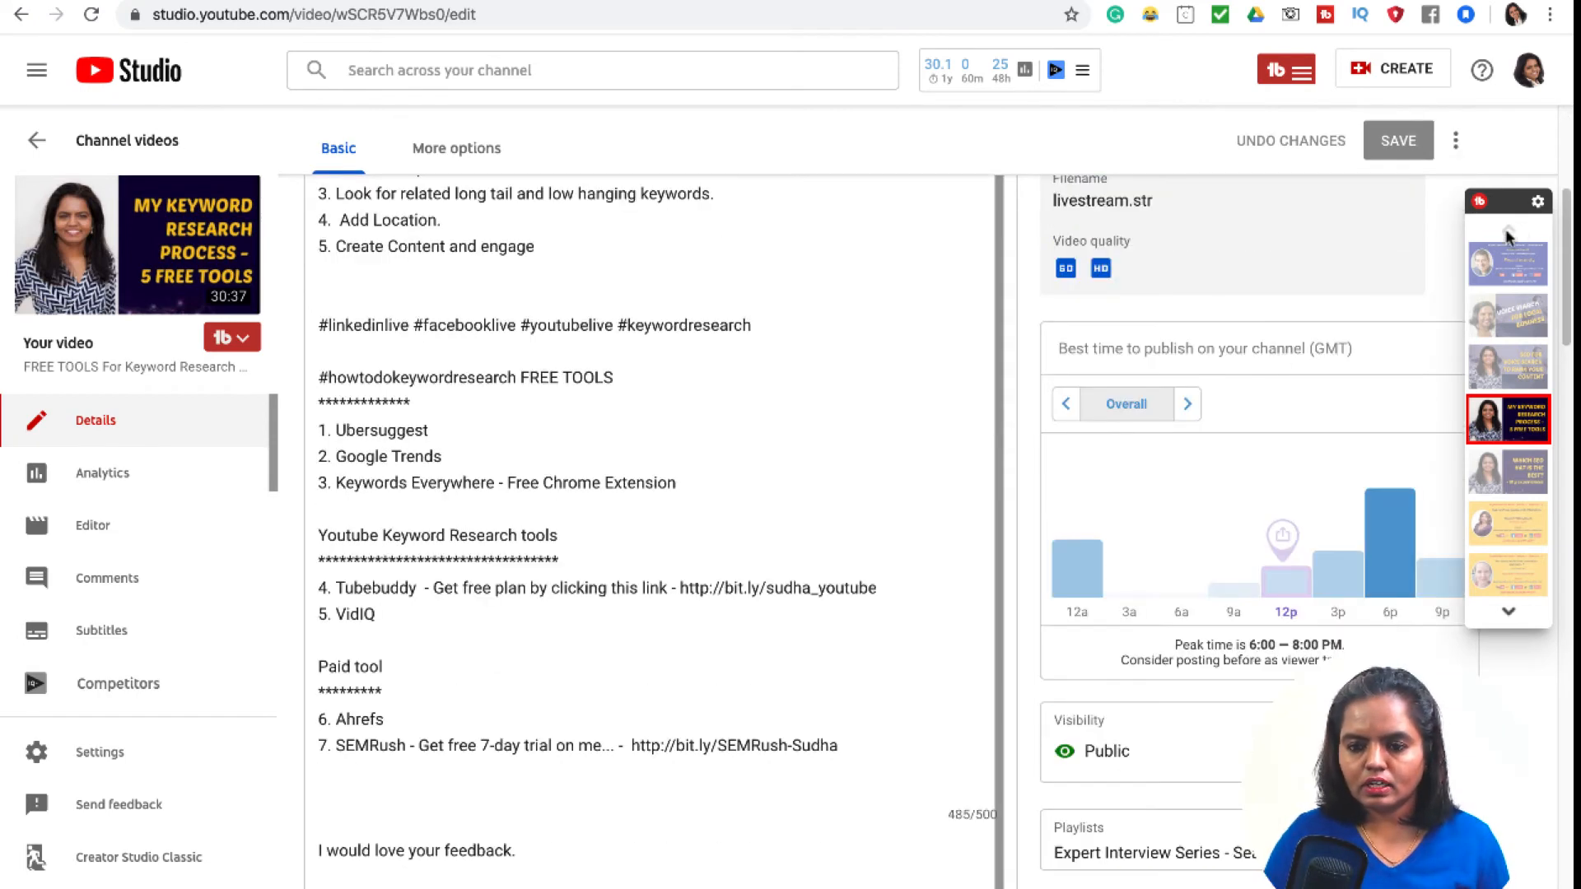
{"action": "scroll", "coordinate": [744, 564], "scroll_direction": "down", "scroll_amount": 3}
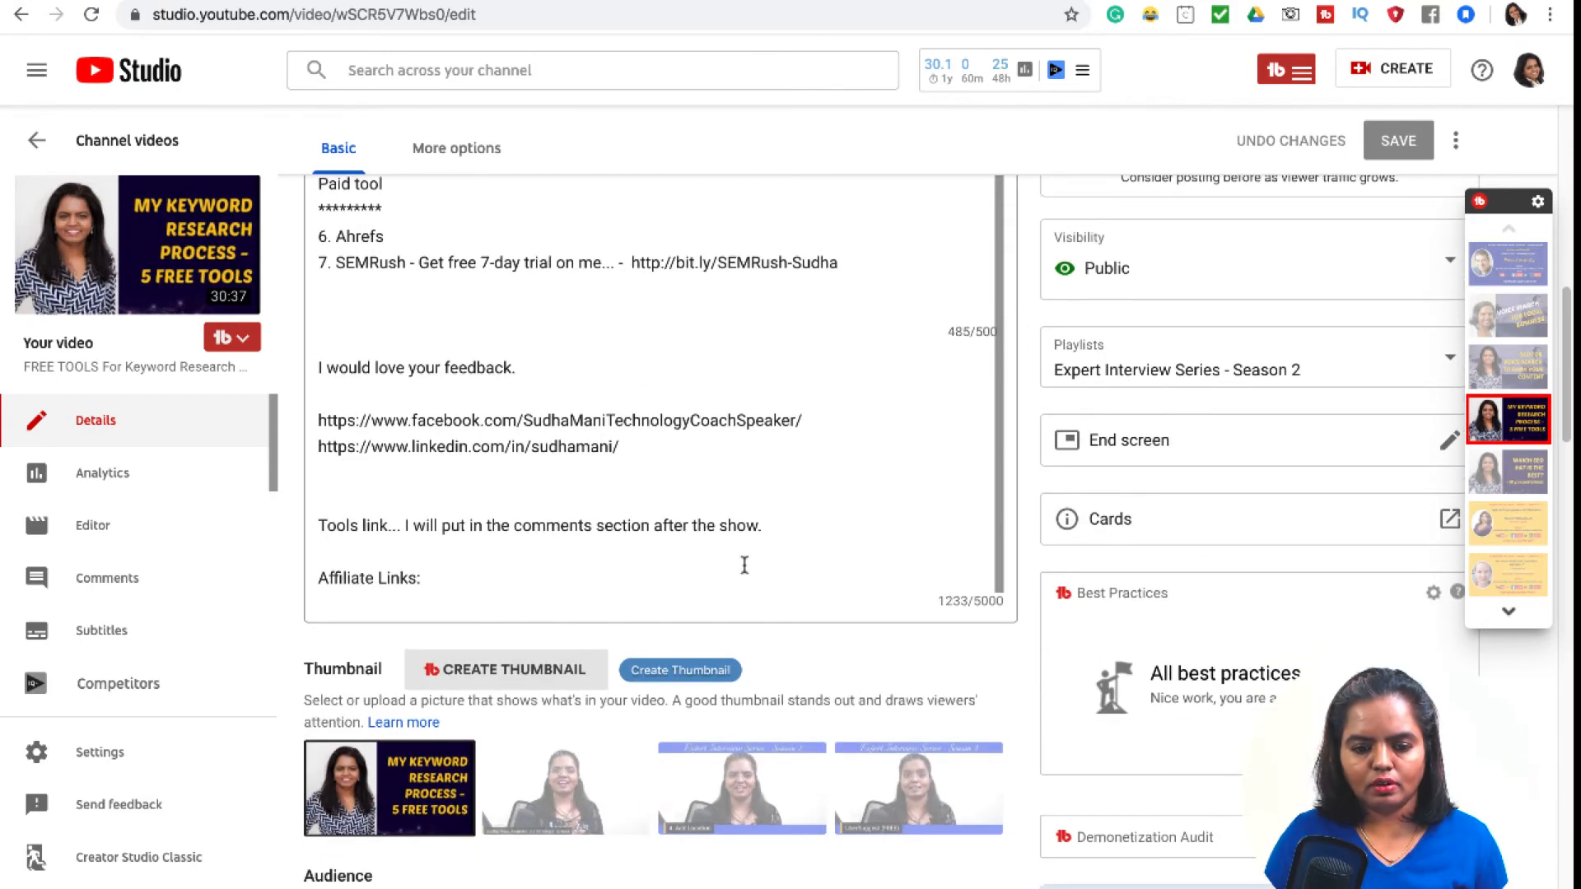
{"action": "scroll", "coordinate": [744, 564], "scroll_direction": "down", "scroll_amount": 9}
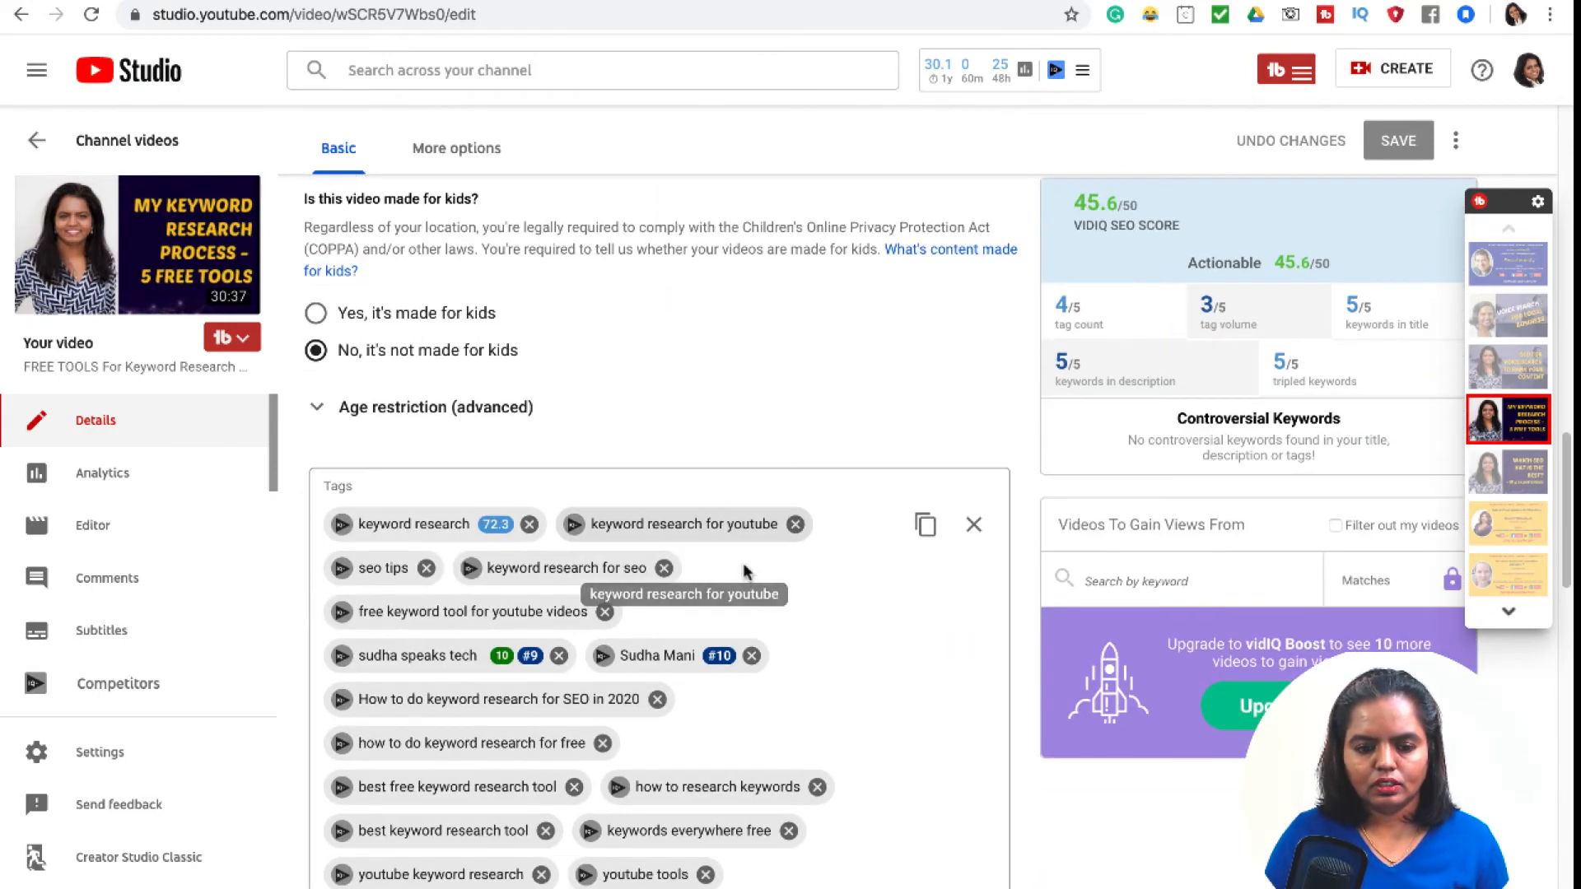
{"action": "scroll", "coordinate": [743, 566], "scroll_direction": "down", "scroll_amount": 3}
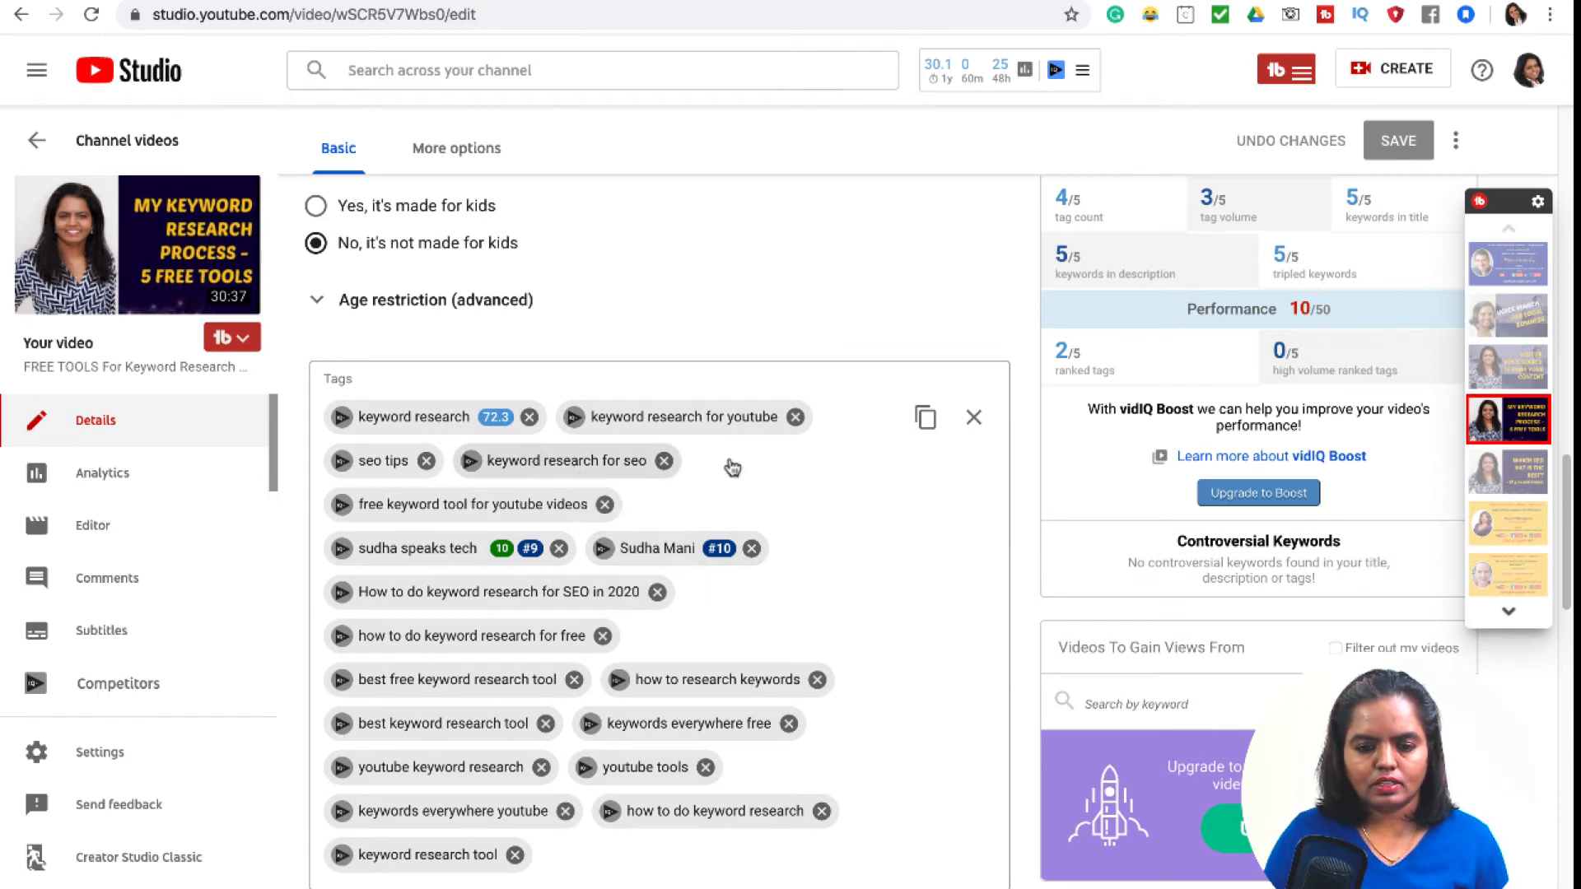
{"action": "scroll", "coordinate": [781, 507], "scroll_direction": "down", "scroll_amount": 4}
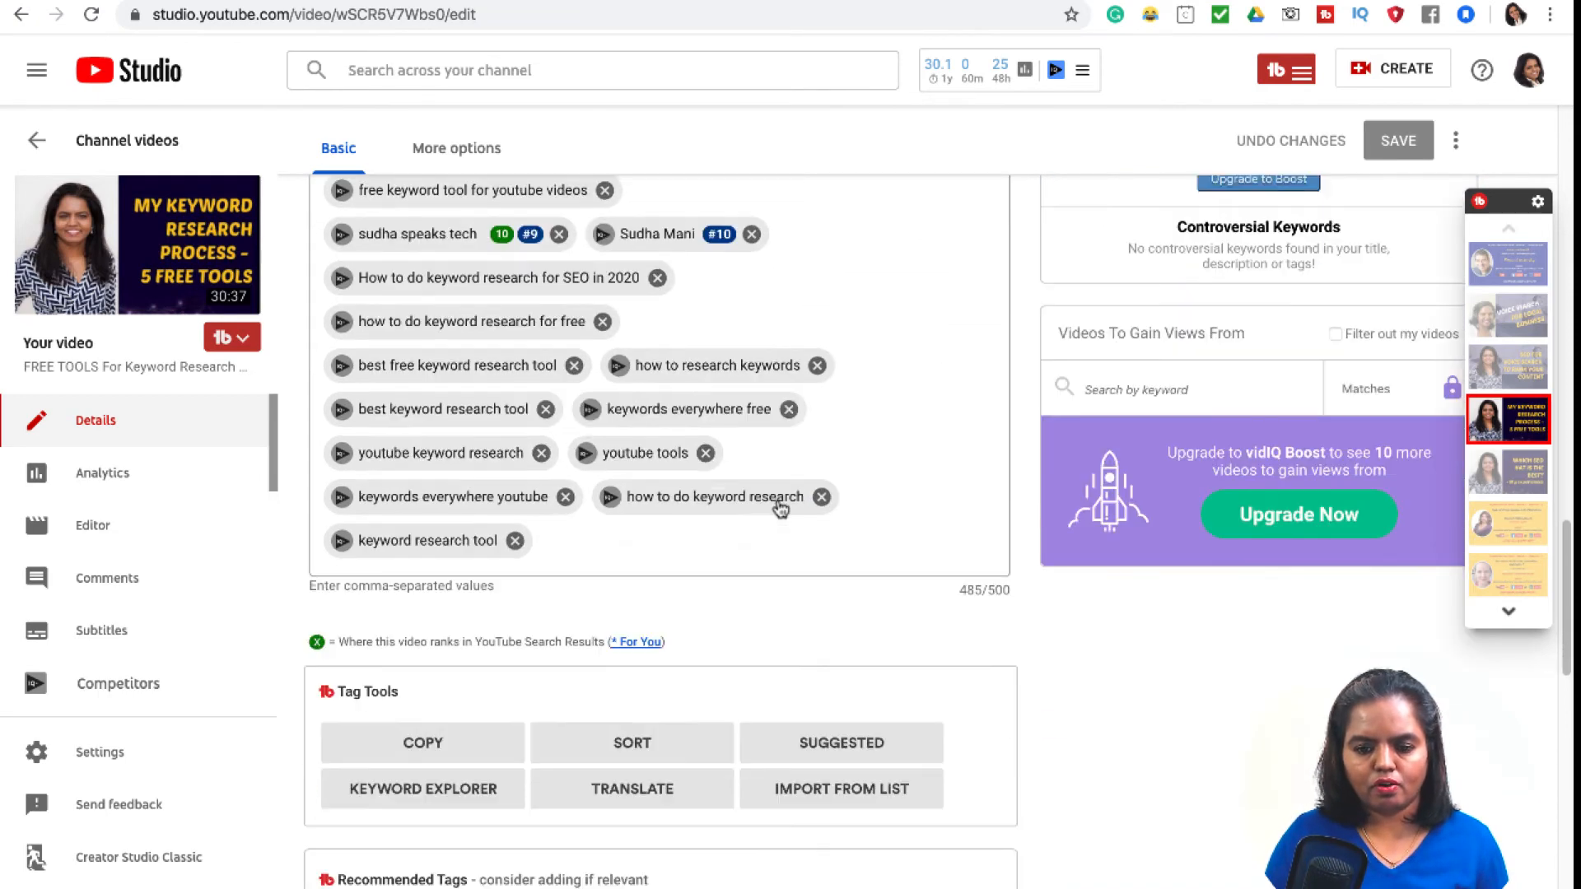
{"action": "scroll", "coordinate": [781, 507], "scroll_direction": "up", "scroll_amount": 4}
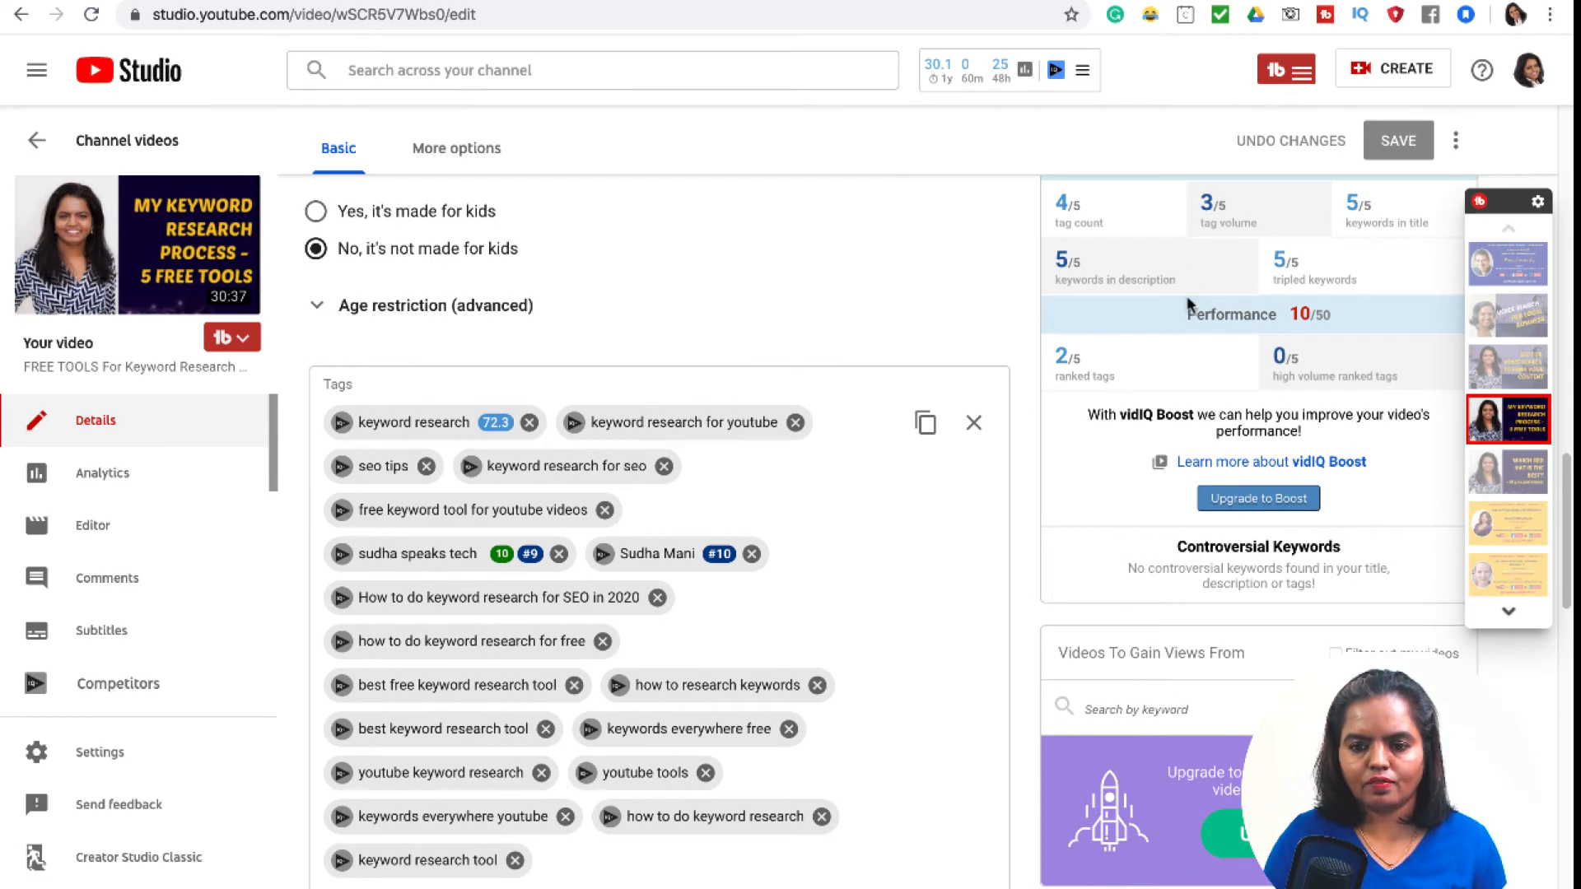
{"action": "mouse_move", "coordinate": [1228, 201]}
{"action": "scroll", "coordinate": [843, 532], "scroll_direction": "down", "scroll_amount": 4}
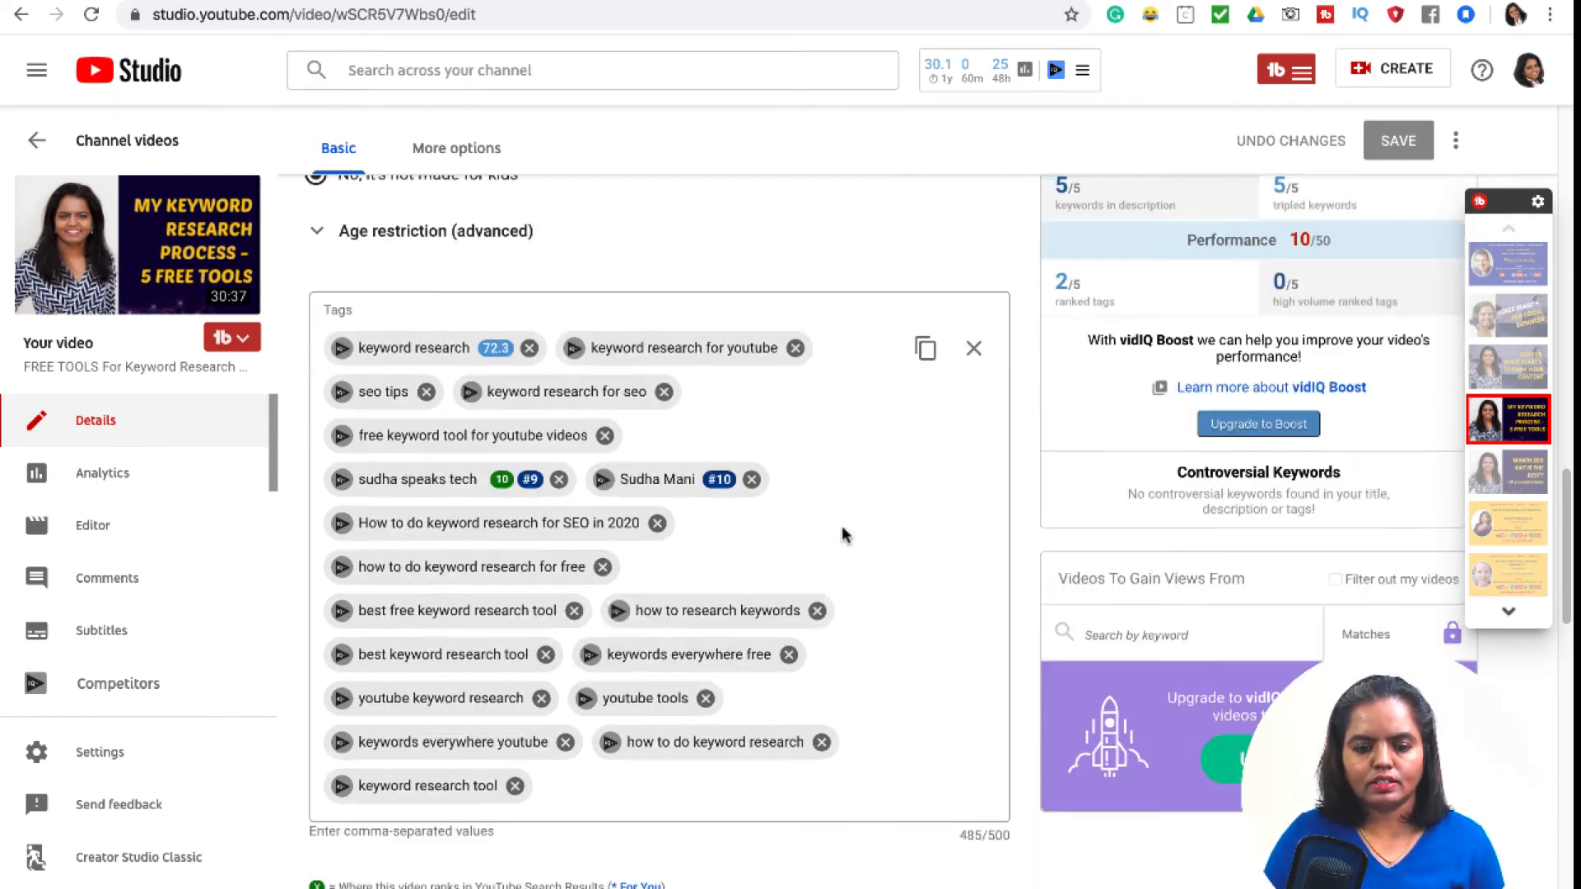
{"action": "scroll", "coordinate": [842, 533], "scroll_direction": "down", "scroll_amount": 6}
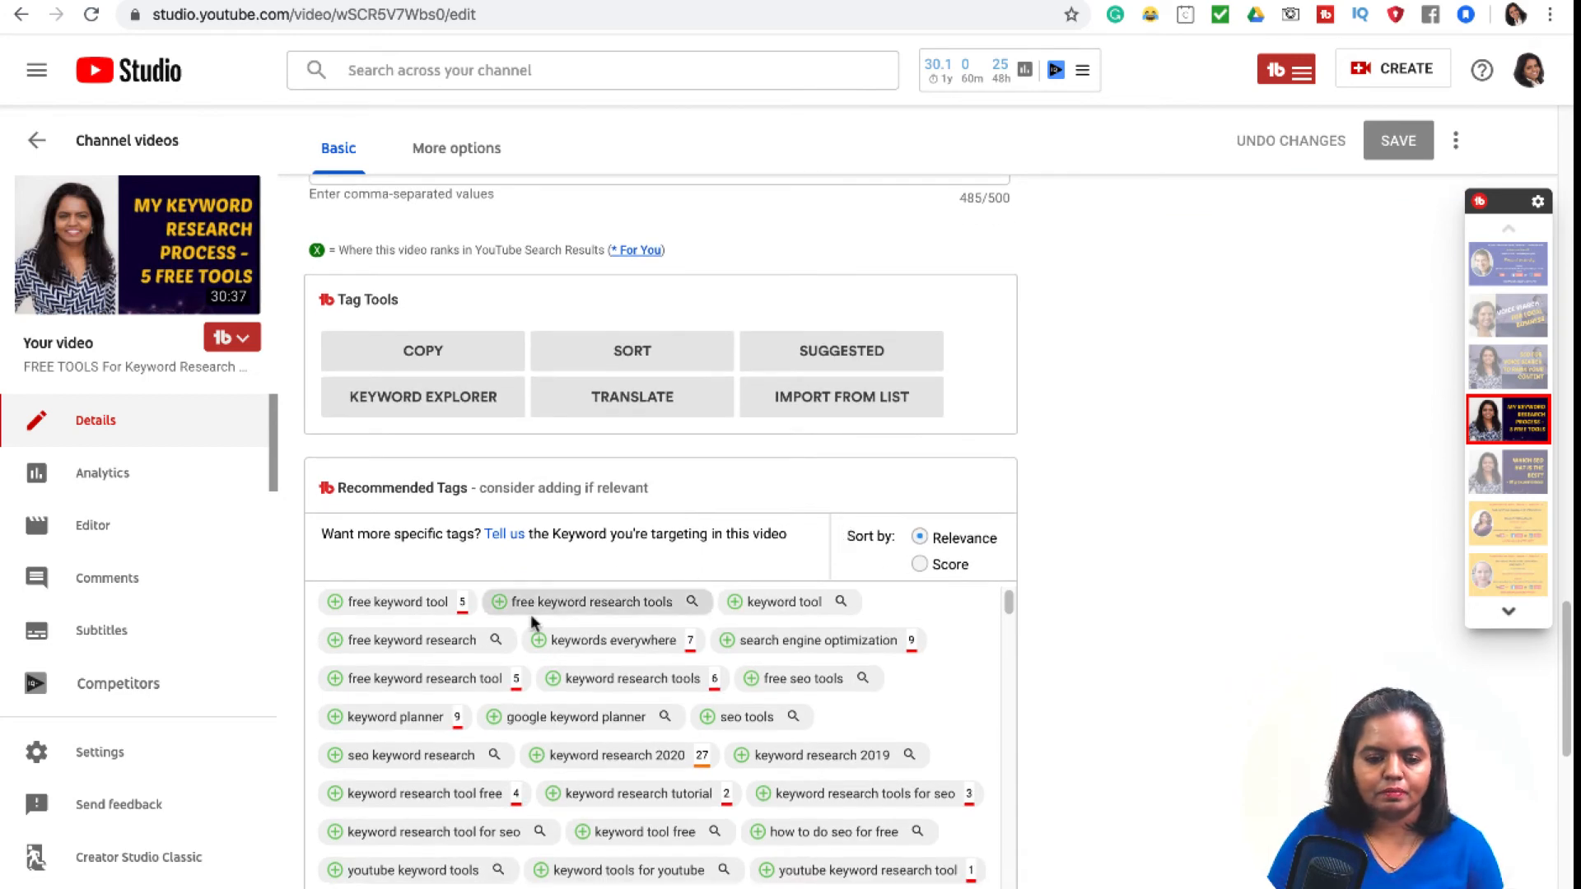
Step: Add the recommended tags "free keyword tool", "free keyword research tool", "keyword research 2020" and "keyword research tutorial" to the video
{"action": "left_click", "coordinate": [338, 607]}
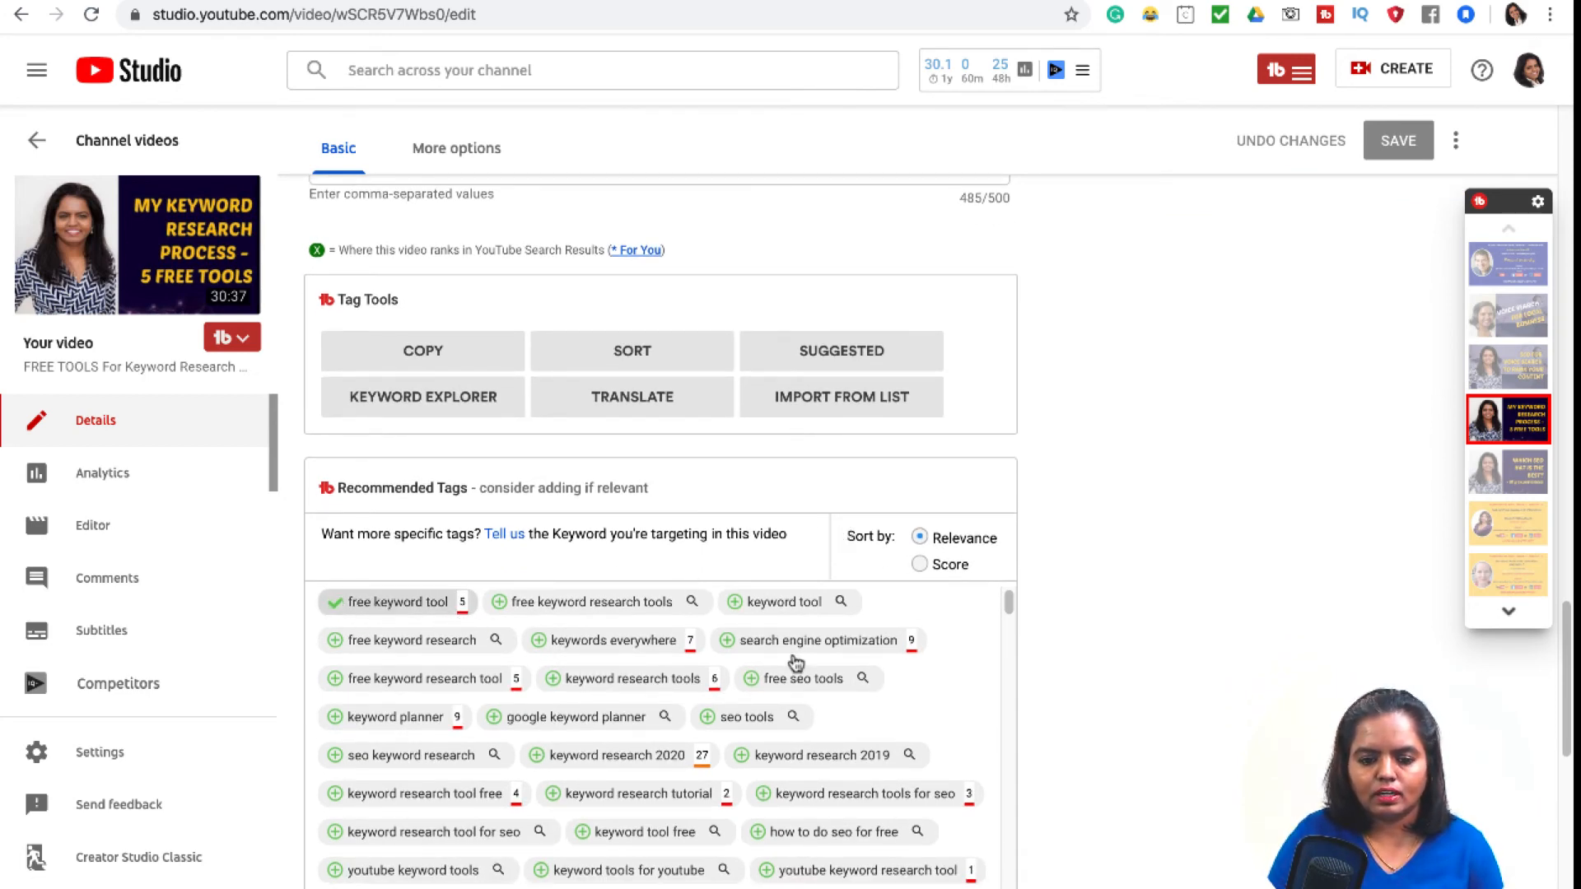
{"action": "left_click", "coordinate": [335, 678]}
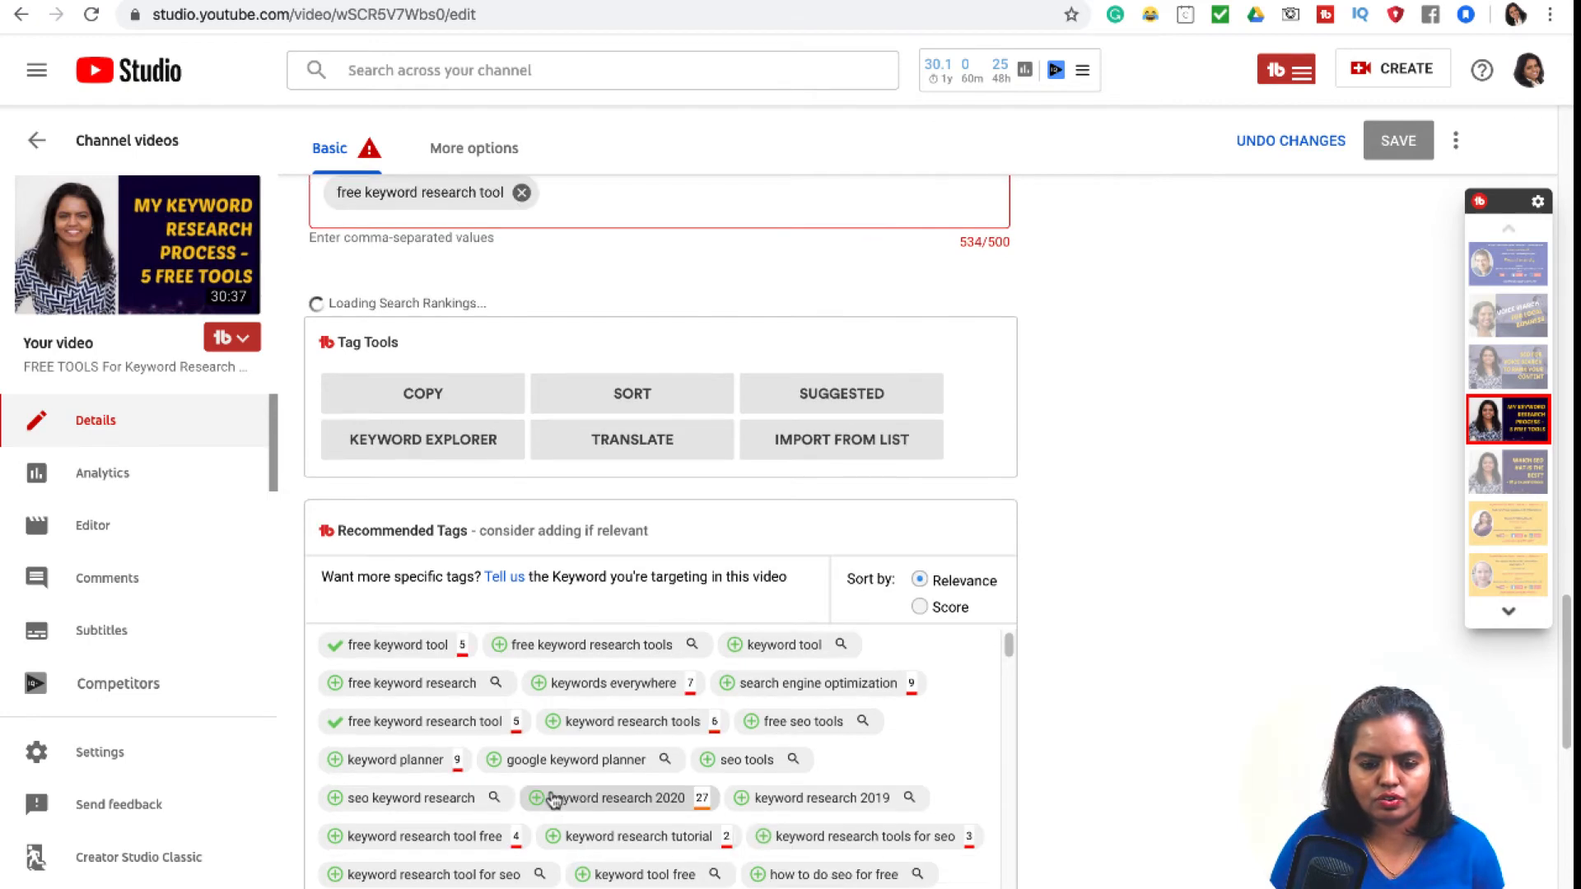
{"action": "left_click", "coordinate": [554, 840]}
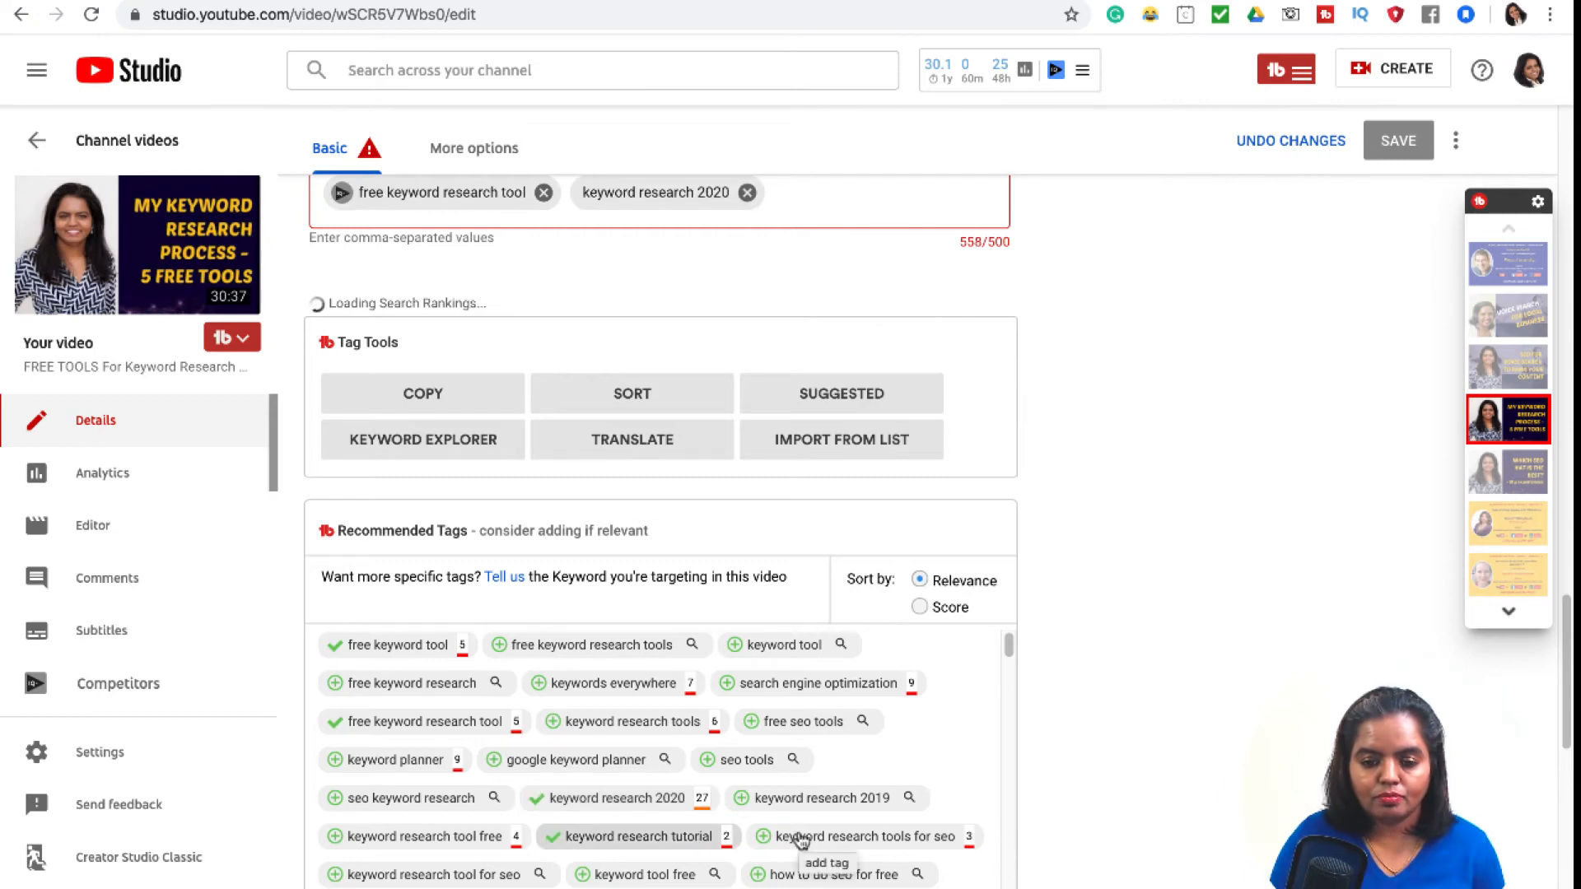
{"action": "scroll", "coordinate": [799, 838], "scroll_direction": "down", "scroll_amount": 8}
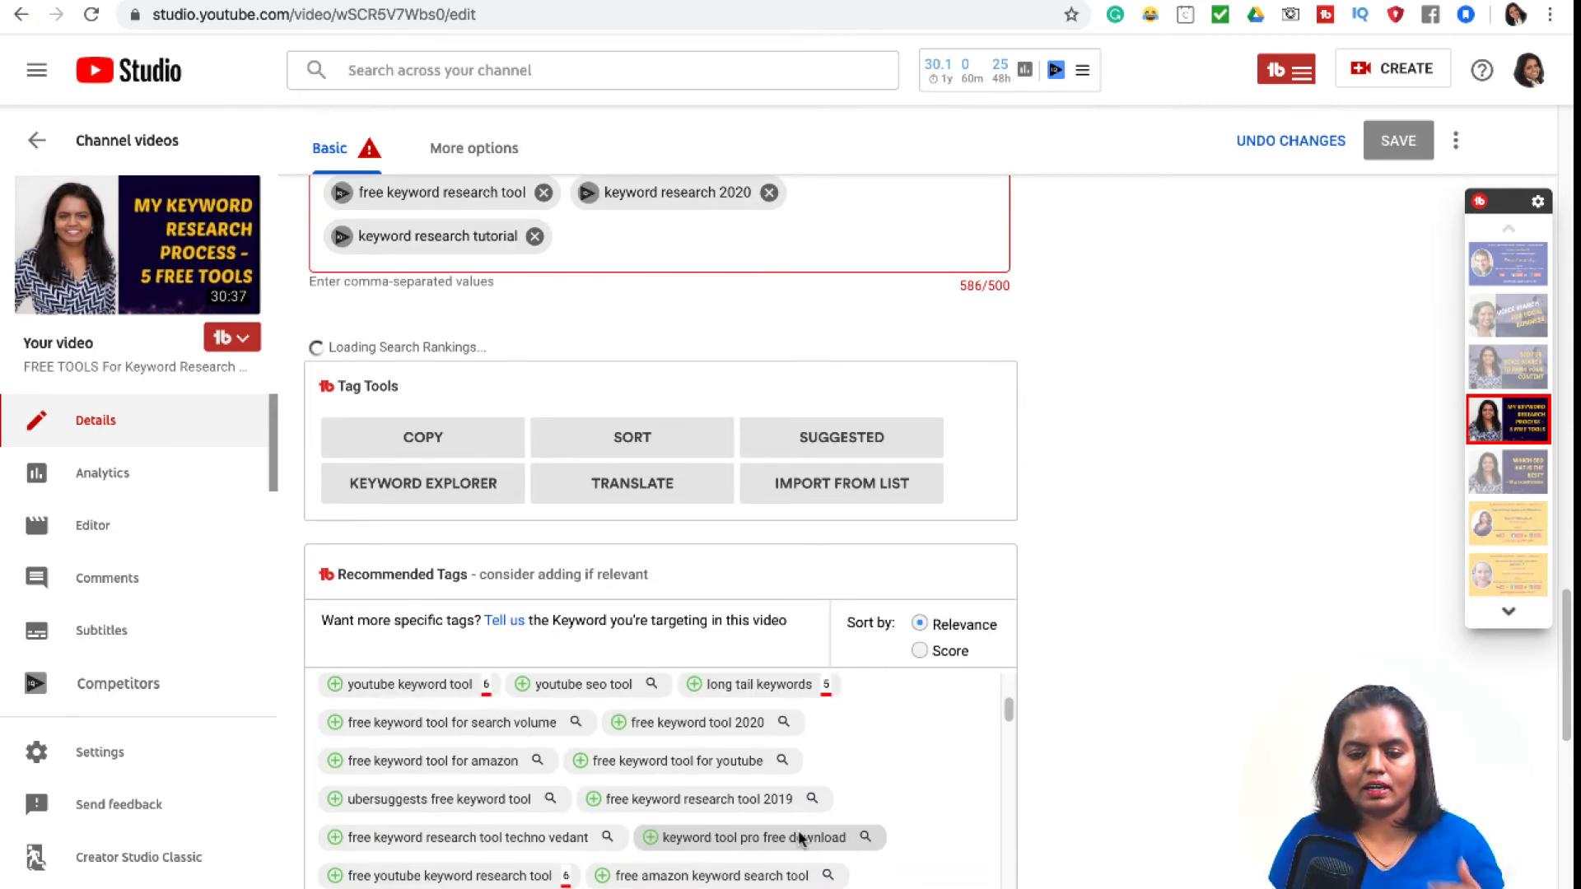
Step: Remove the tags "keywords everywhere free", "keywords everywhere youtube", "youtube tools" and "best keyword research tool", and save the video
{"action": "scroll", "coordinate": [797, 830], "scroll_direction": "down", "scroll_amount": 2}
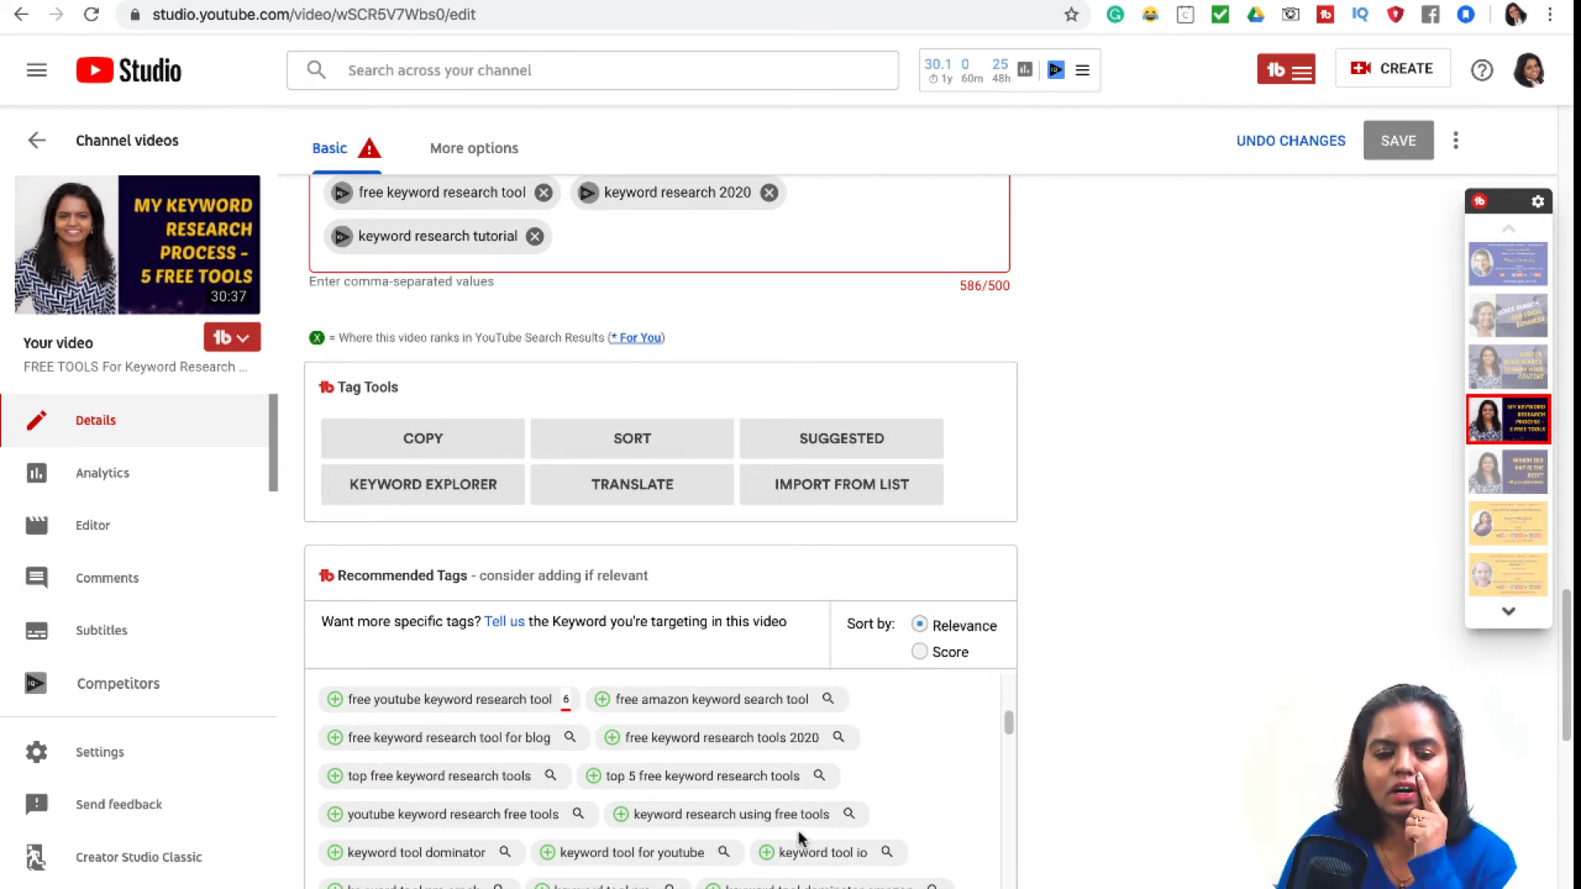
{"action": "scroll", "coordinate": [483, 738], "scroll_direction": "up", "scroll_amount": 1}
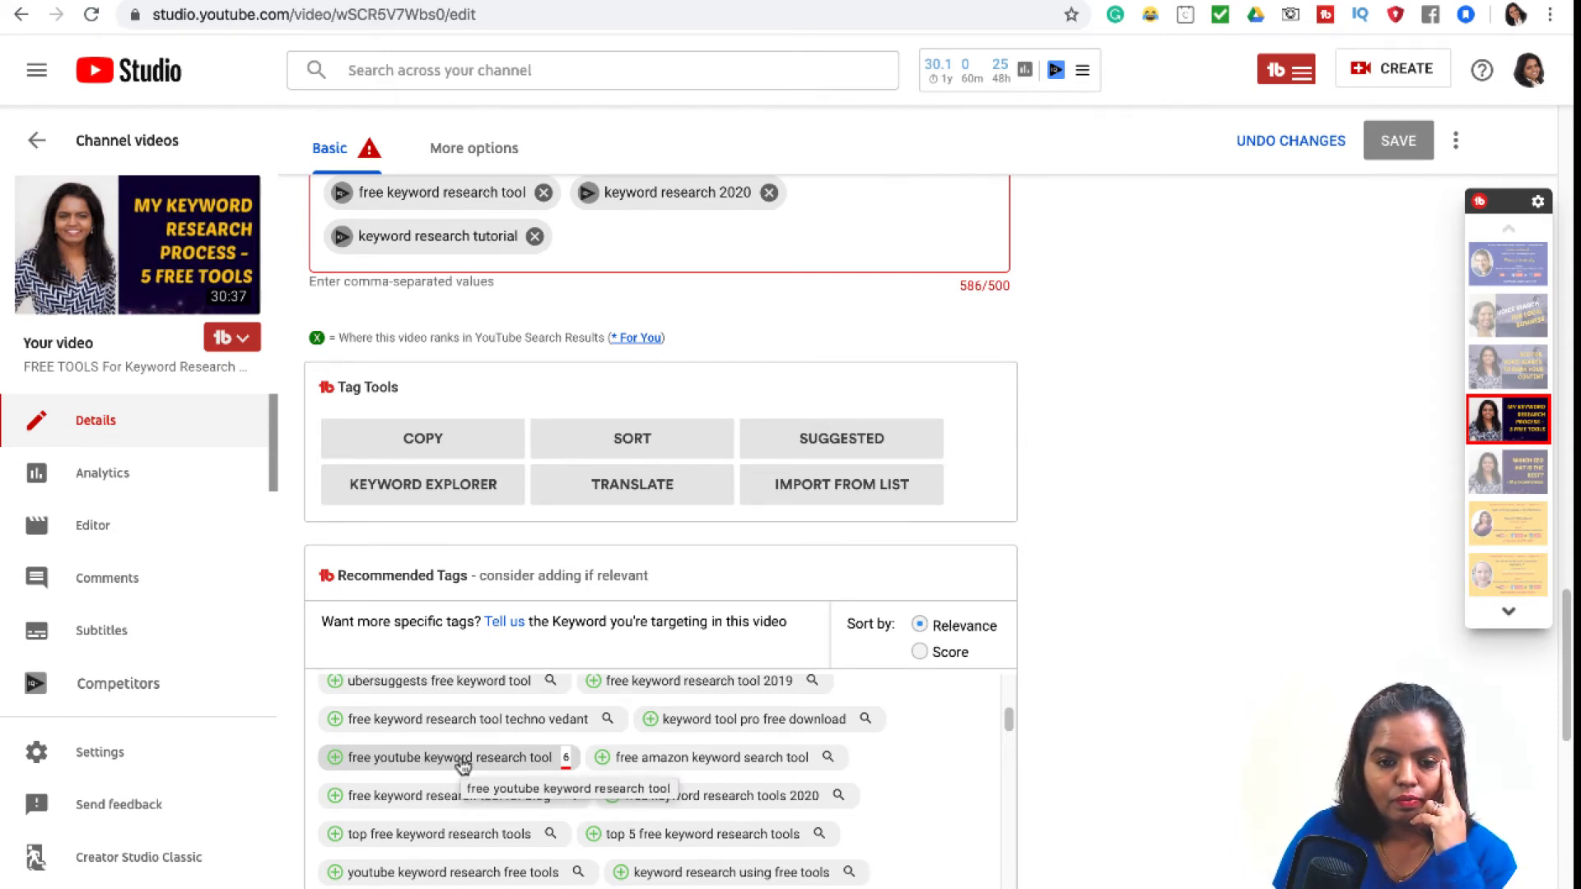
{"action": "scroll", "coordinate": [461, 764], "scroll_direction": "up", "scroll_amount": 1}
{"action": "scroll", "coordinate": [1014, 422], "scroll_direction": "up", "scroll_amount": 1}
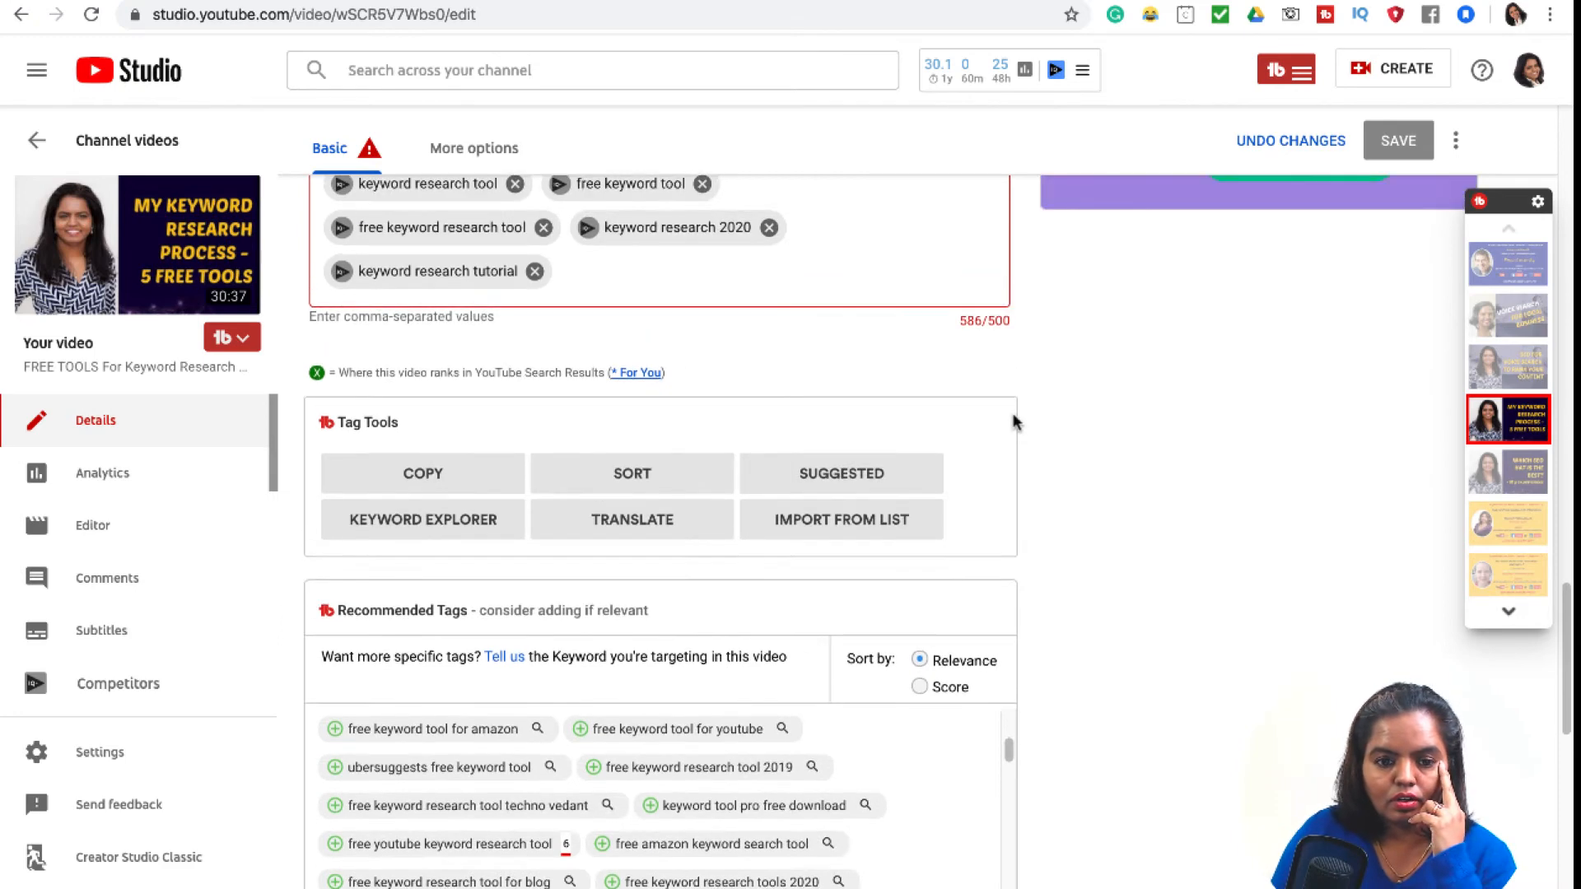
{"action": "scroll", "coordinate": [1014, 422], "scroll_direction": "up", "scroll_amount": 2}
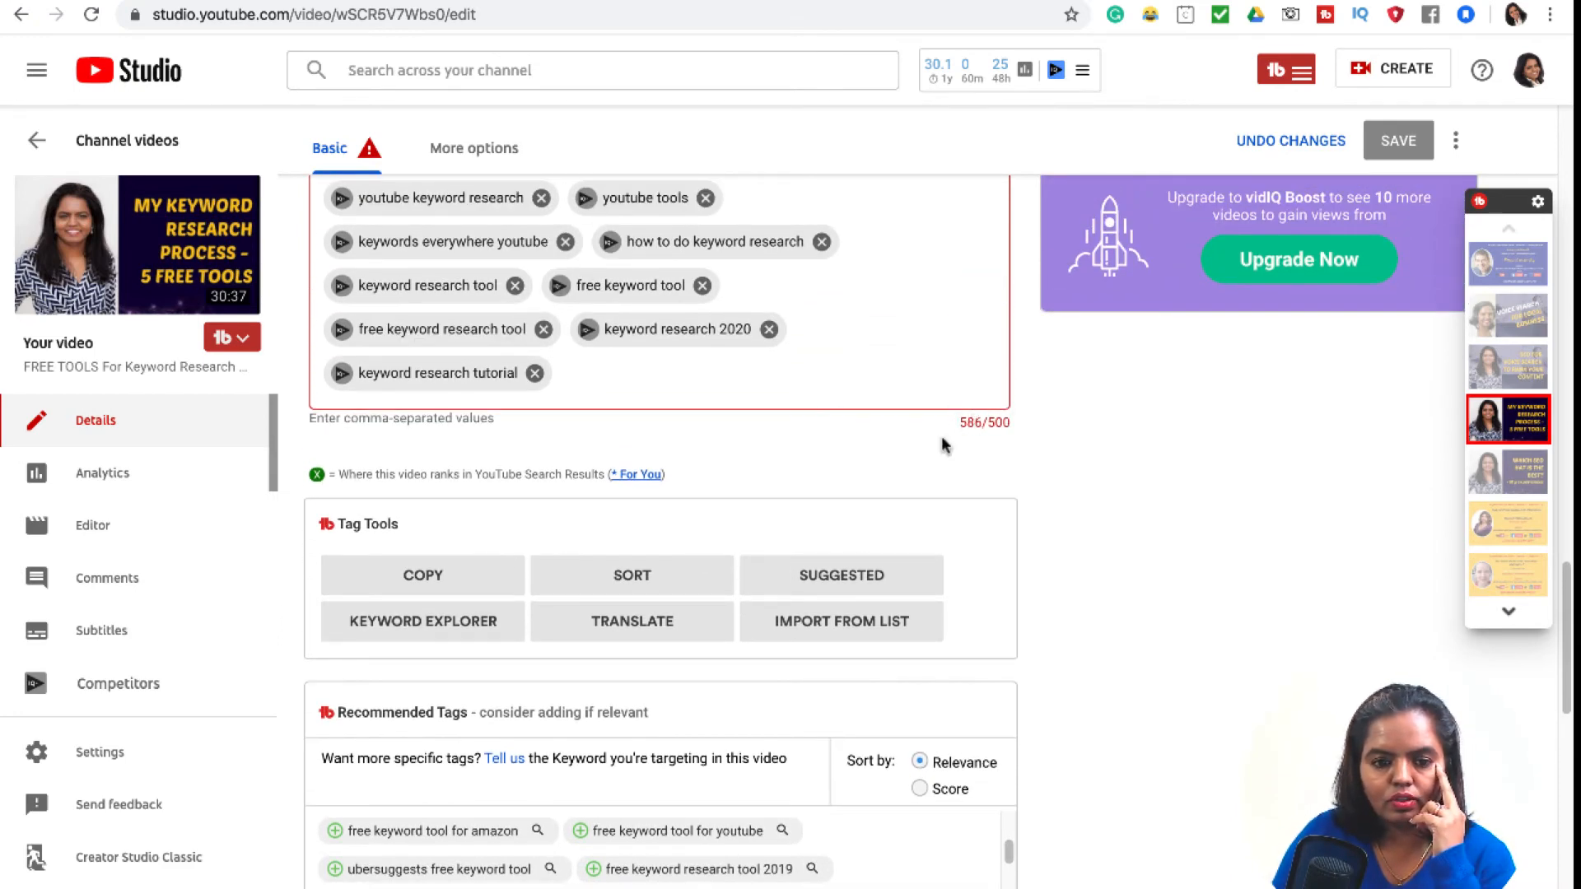
{"action": "scroll", "coordinate": [942, 440], "scroll_direction": "up", "scroll_amount": 5}
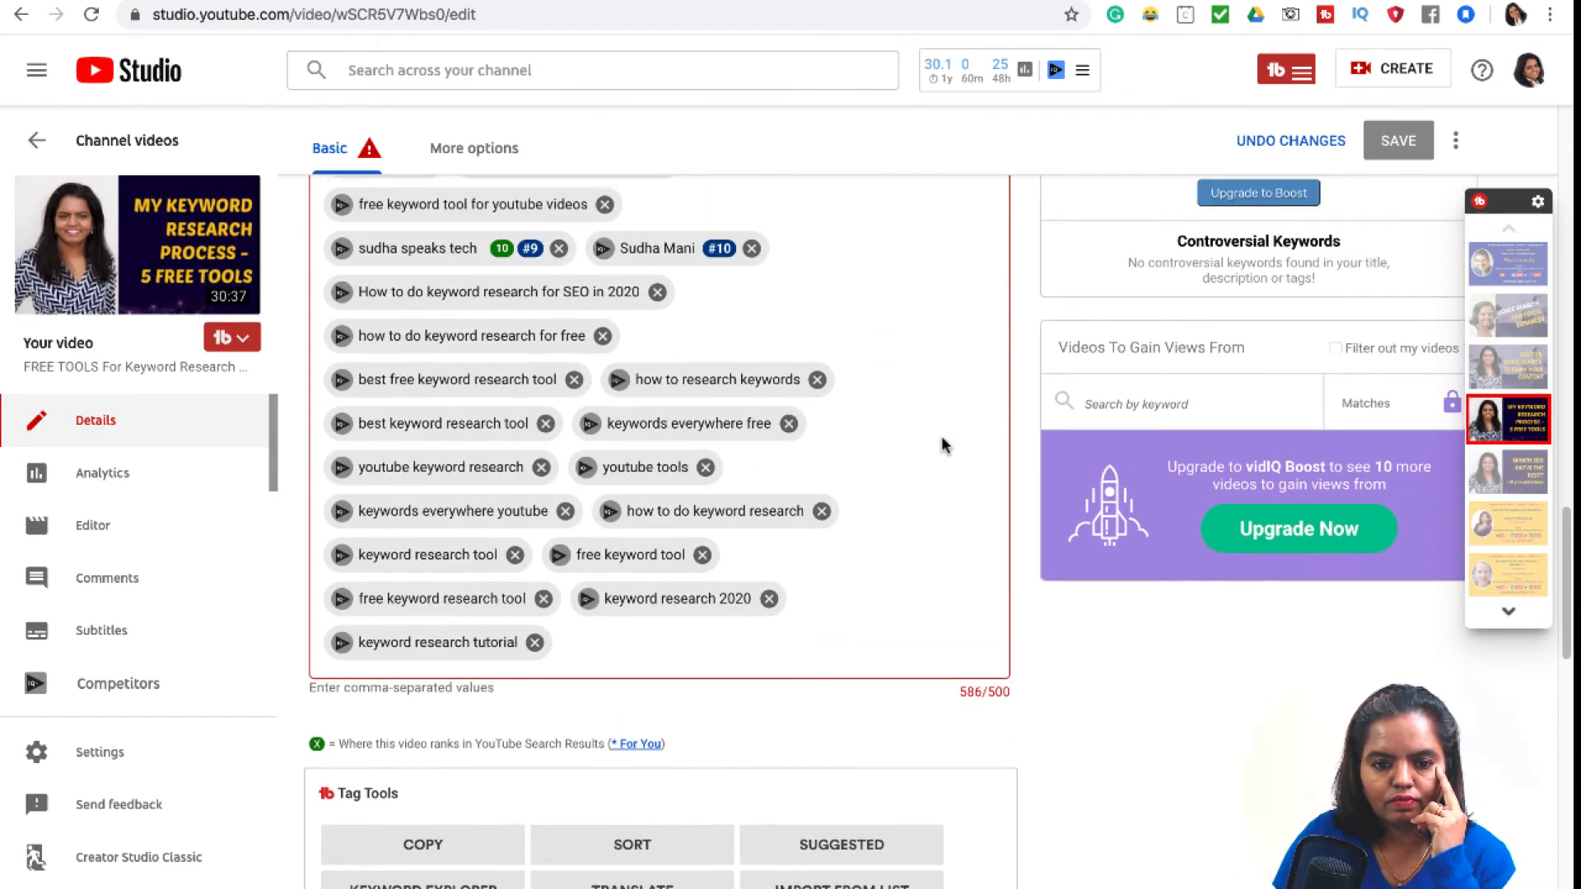
{"action": "left_click", "coordinate": [789, 424]}
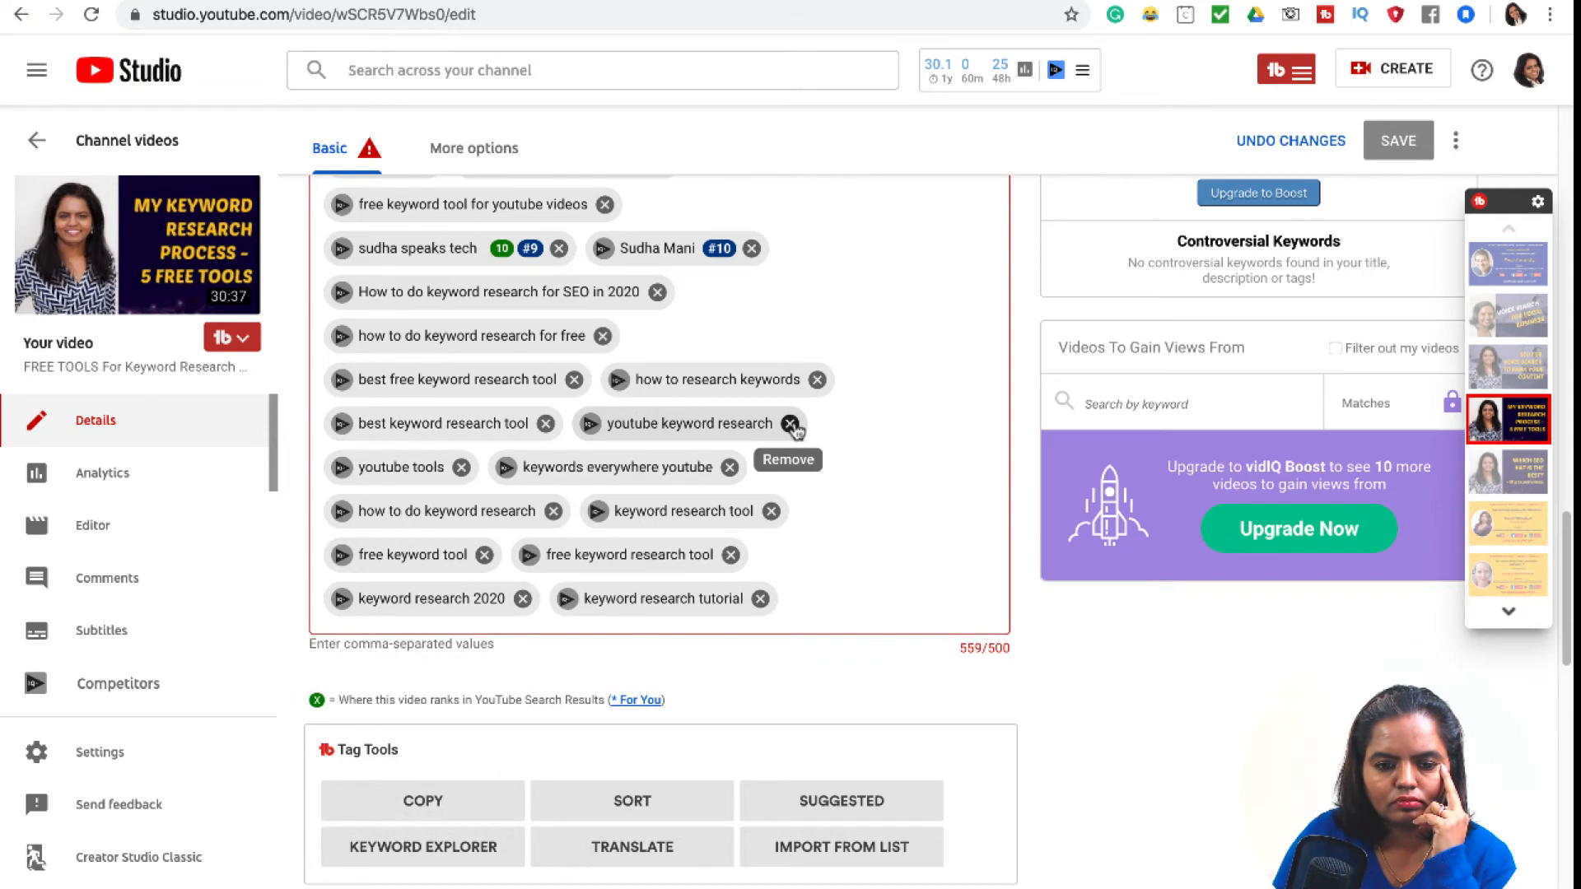
{"action": "left_click", "coordinate": [729, 468]}
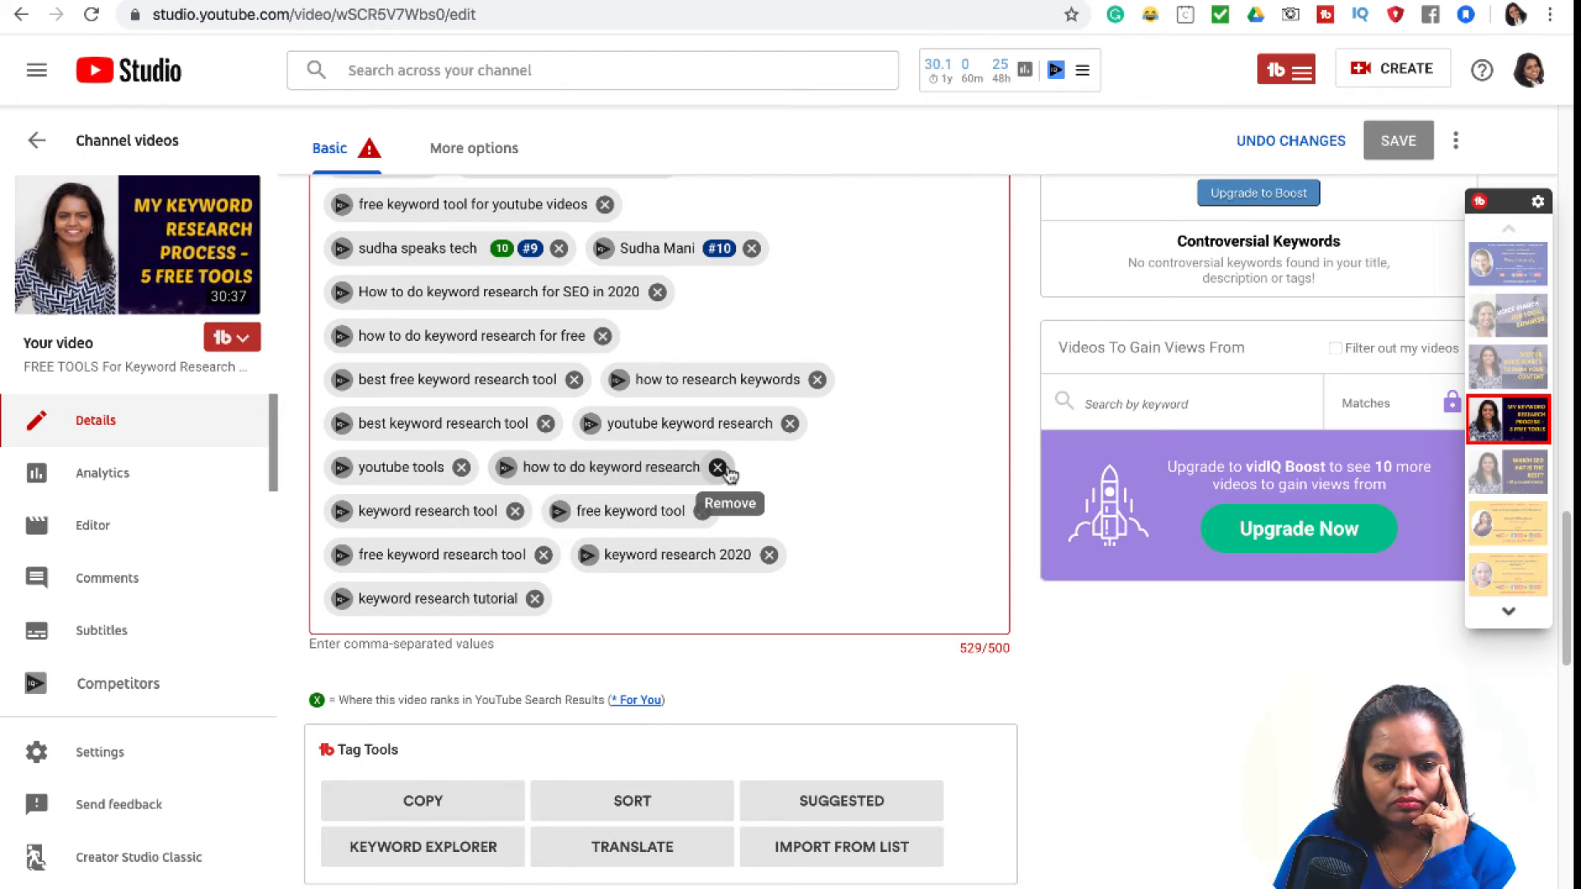
{"action": "left_click", "coordinate": [461, 467]}
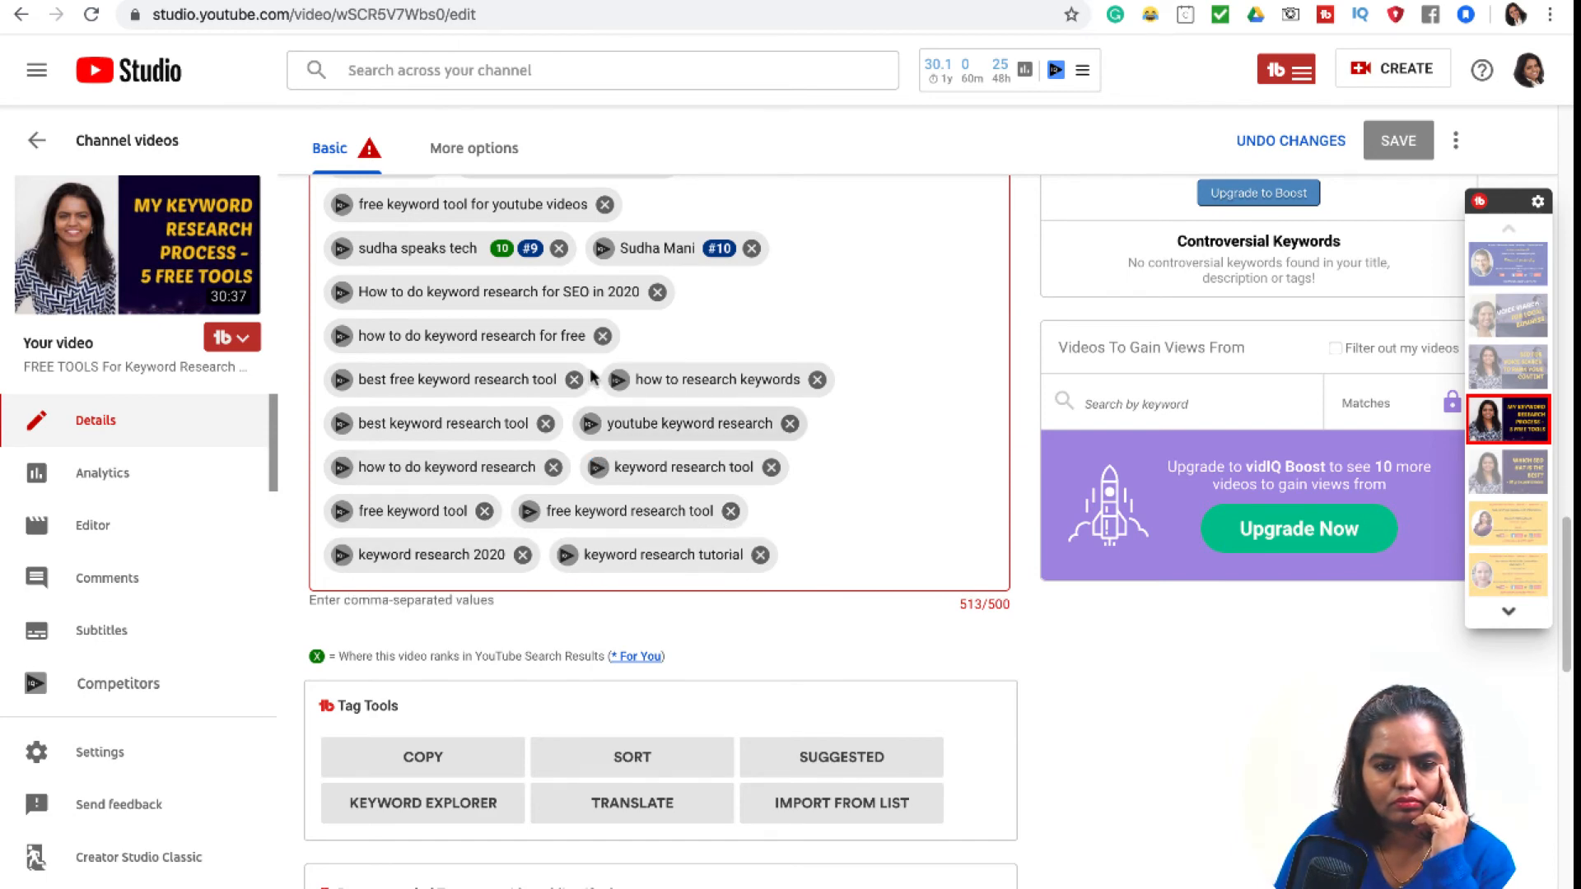
{"action": "left_click", "coordinate": [546, 424]}
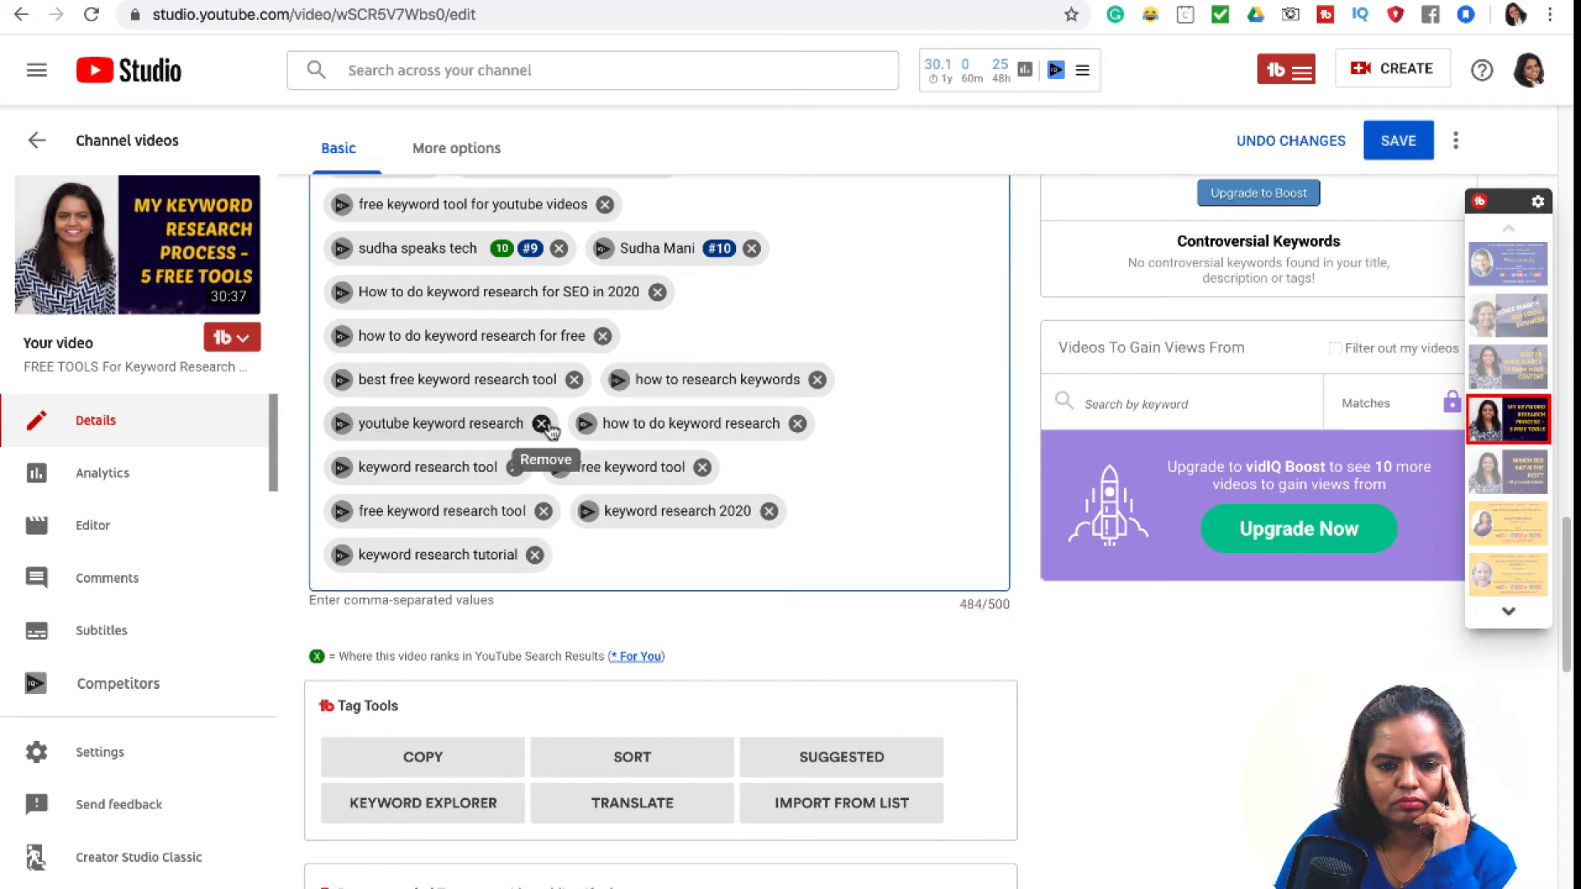
{"action": "left_click", "coordinate": [1401, 141]}
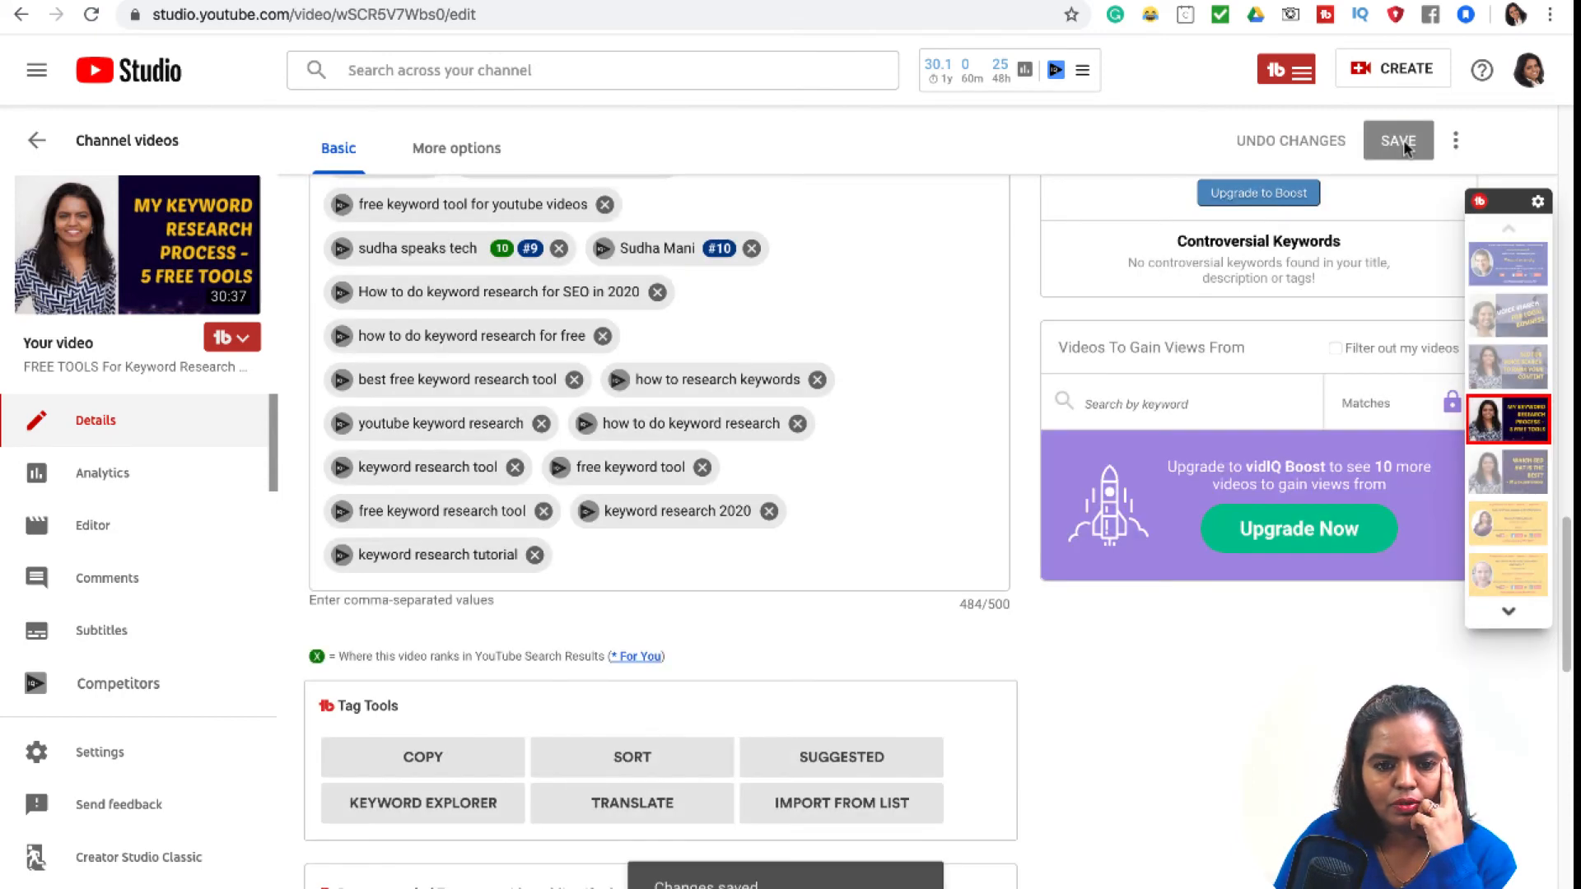
Step: Return to the channel's live videos and reopen the details of "FREE TOOLS For Keyword Research FOR WEBSITE OWNERS & CONTENT CREATORS"
{"action": "left_click", "coordinate": [102, 147]}
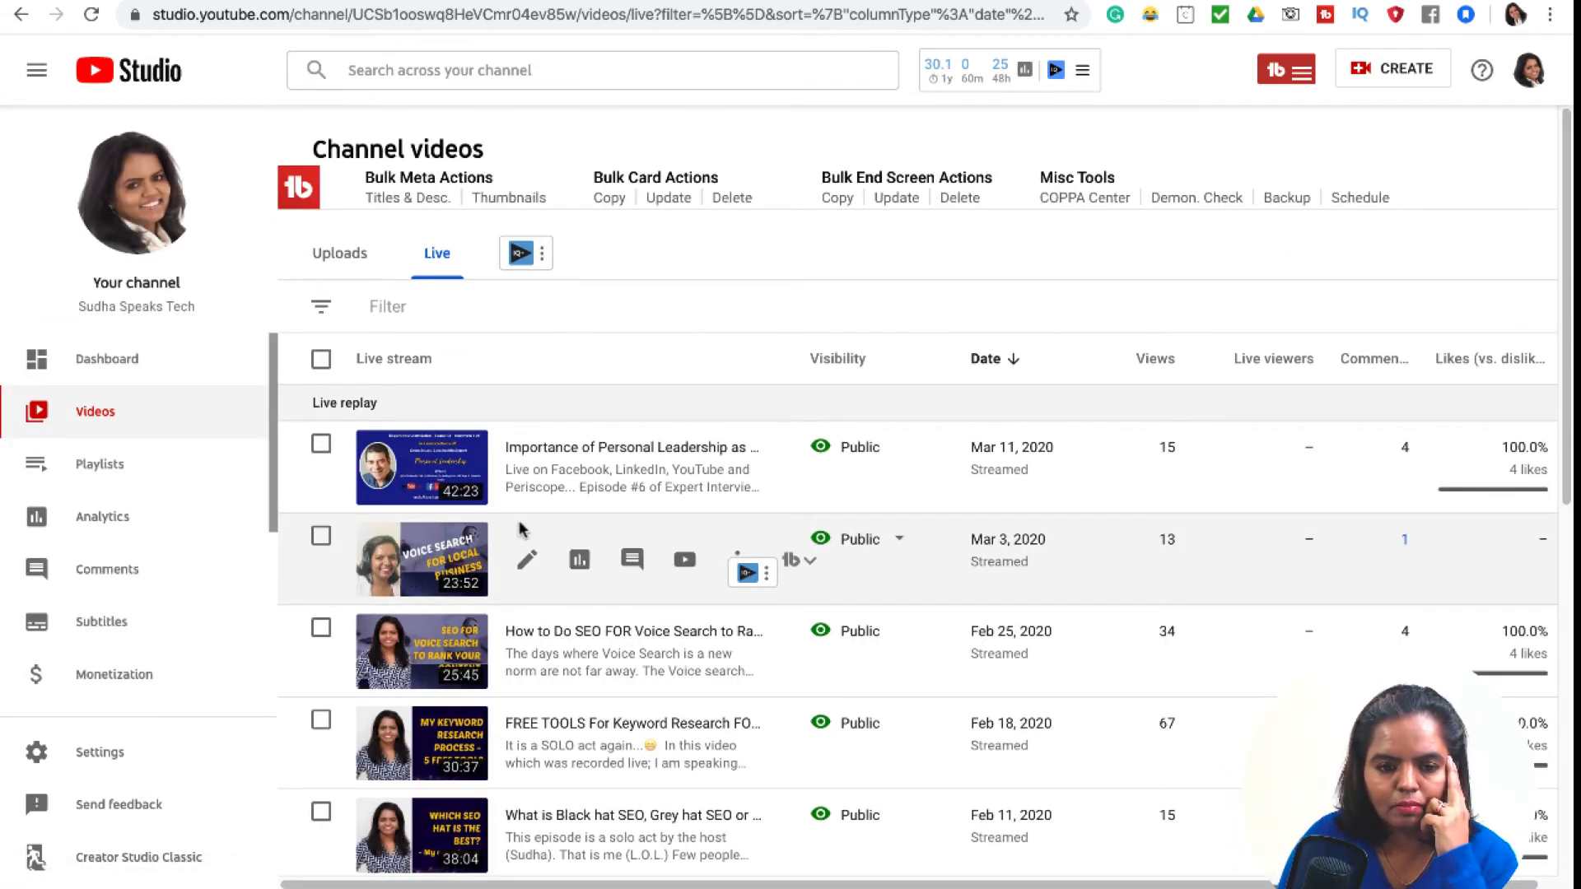
{"action": "scroll", "coordinate": [513, 591], "scroll_direction": "down", "scroll_amount": 1}
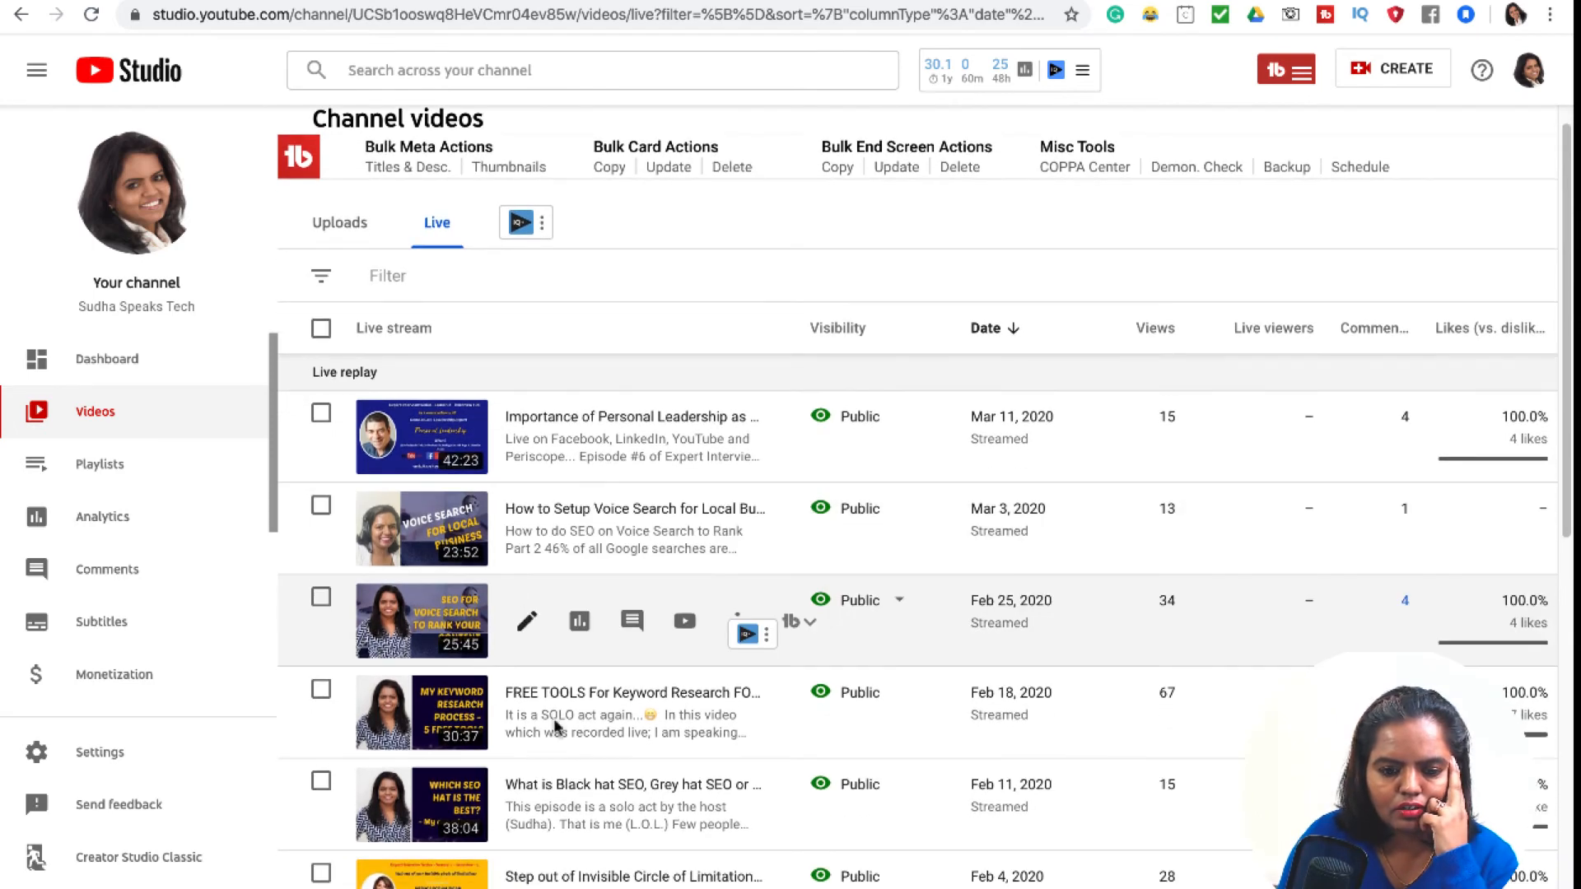
{"action": "left_click", "coordinate": [528, 718]}
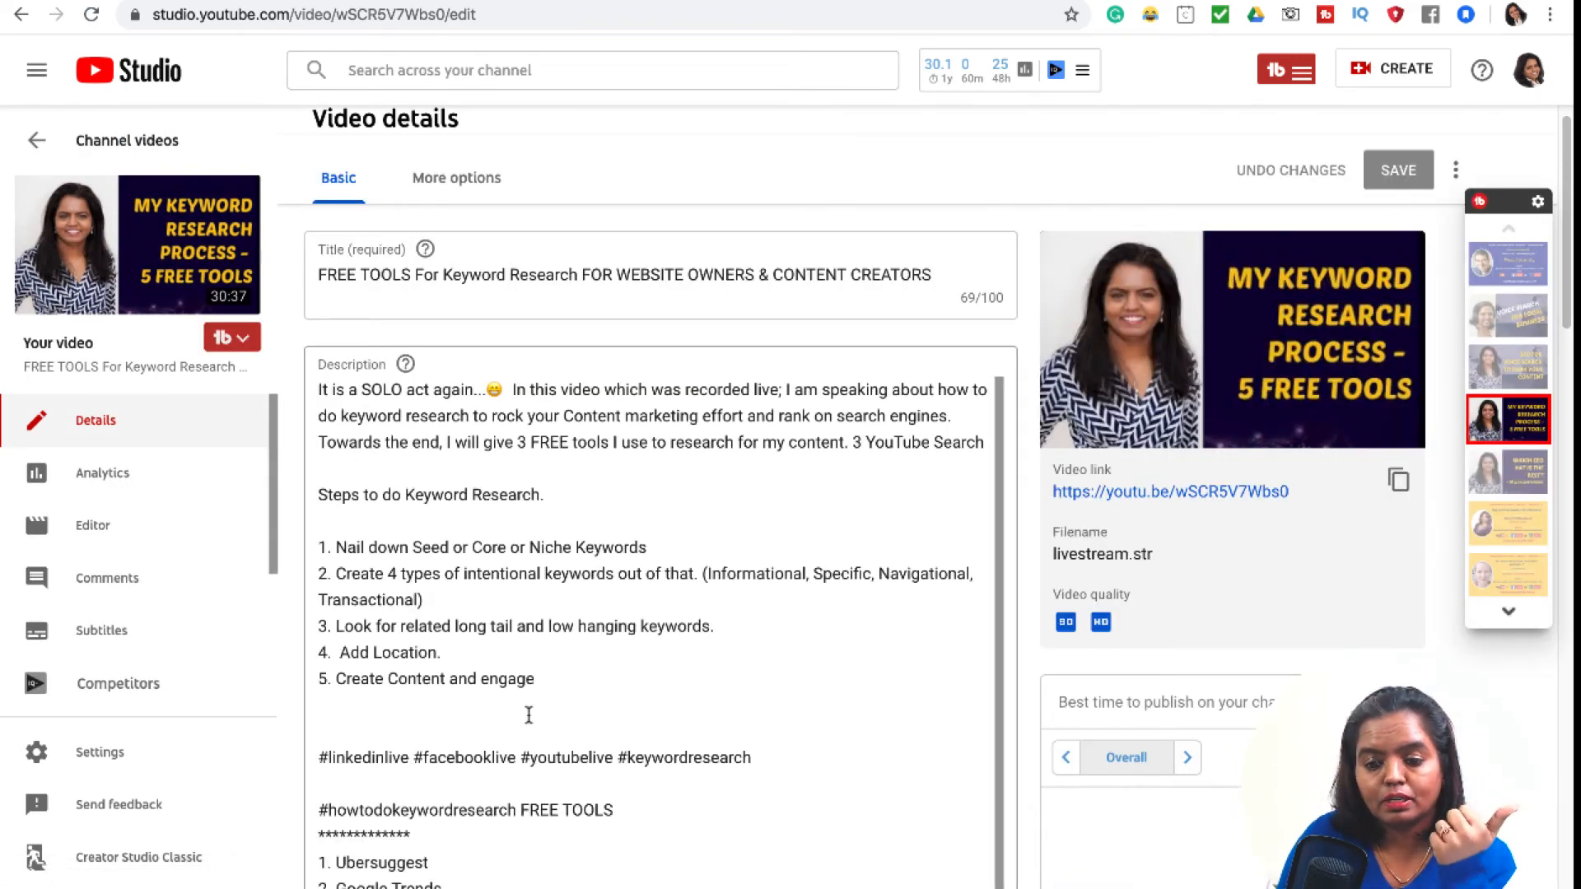
Step: Review the video's description, saved tags with their rankings, and the vidIQ SEO score
{"action": "scroll", "coordinate": [617, 702], "scroll_direction": "down", "scroll_amount": 5}
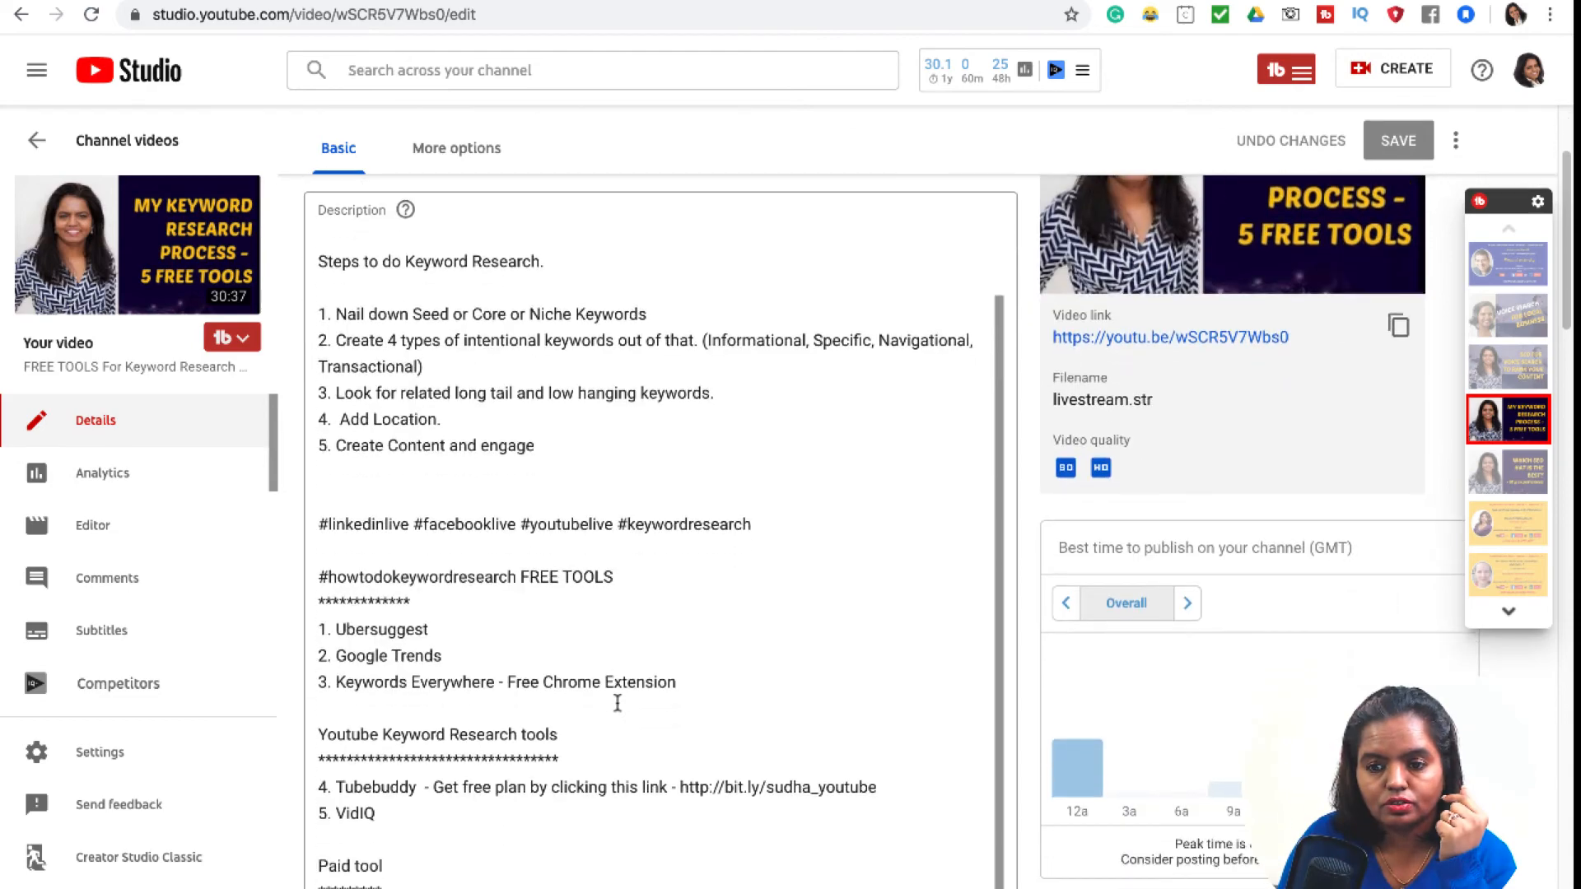
{"action": "scroll", "coordinate": [617, 703], "scroll_direction": "down", "scroll_amount": 1}
{"action": "scroll", "coordinate": [617, 702], "scroll_direction": "down", "scroll_amount": 15}
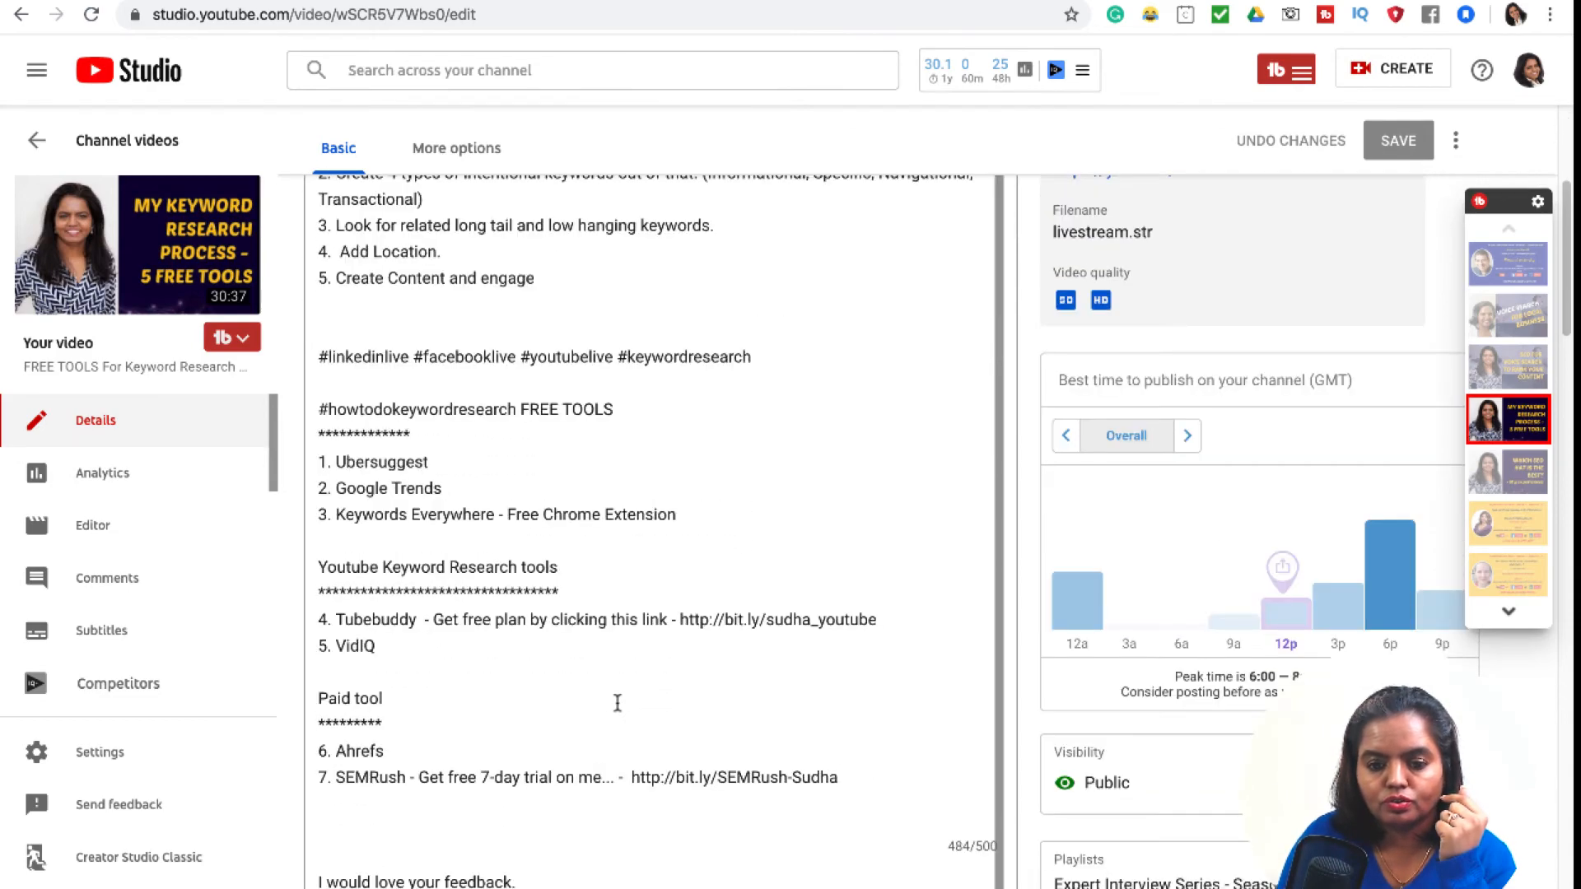
{"action": "scroll", "coordinate": [617, 710], "scroll_direction": "down", "scroll_amount": 10}
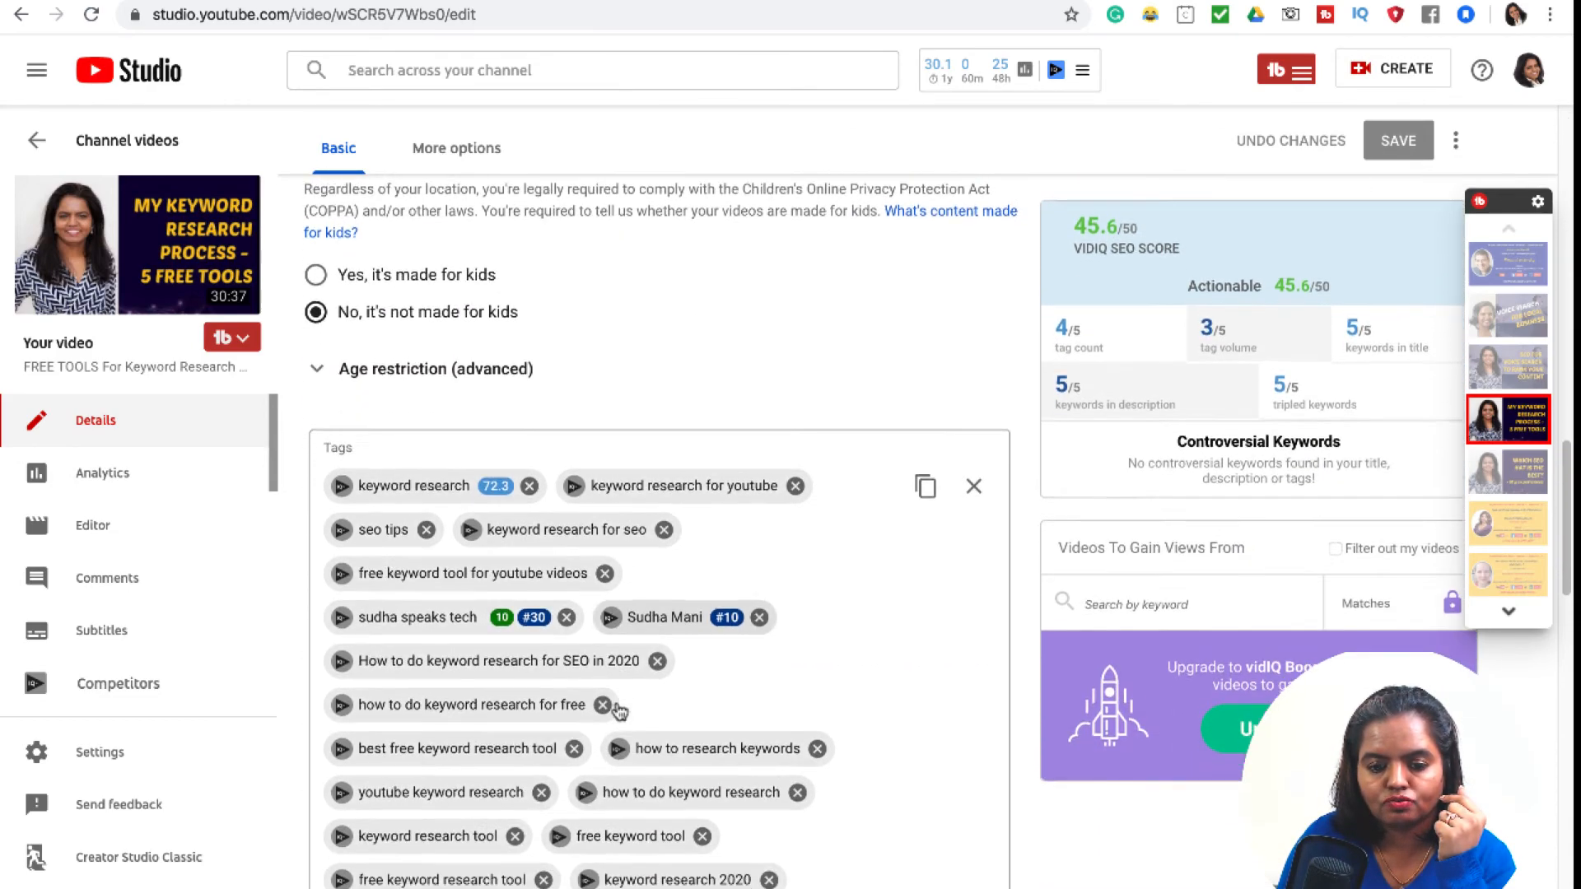
{"action": "scroll", "coordinate": [618, 708], "scroll_direction": "up", "scroll_amount": 2}
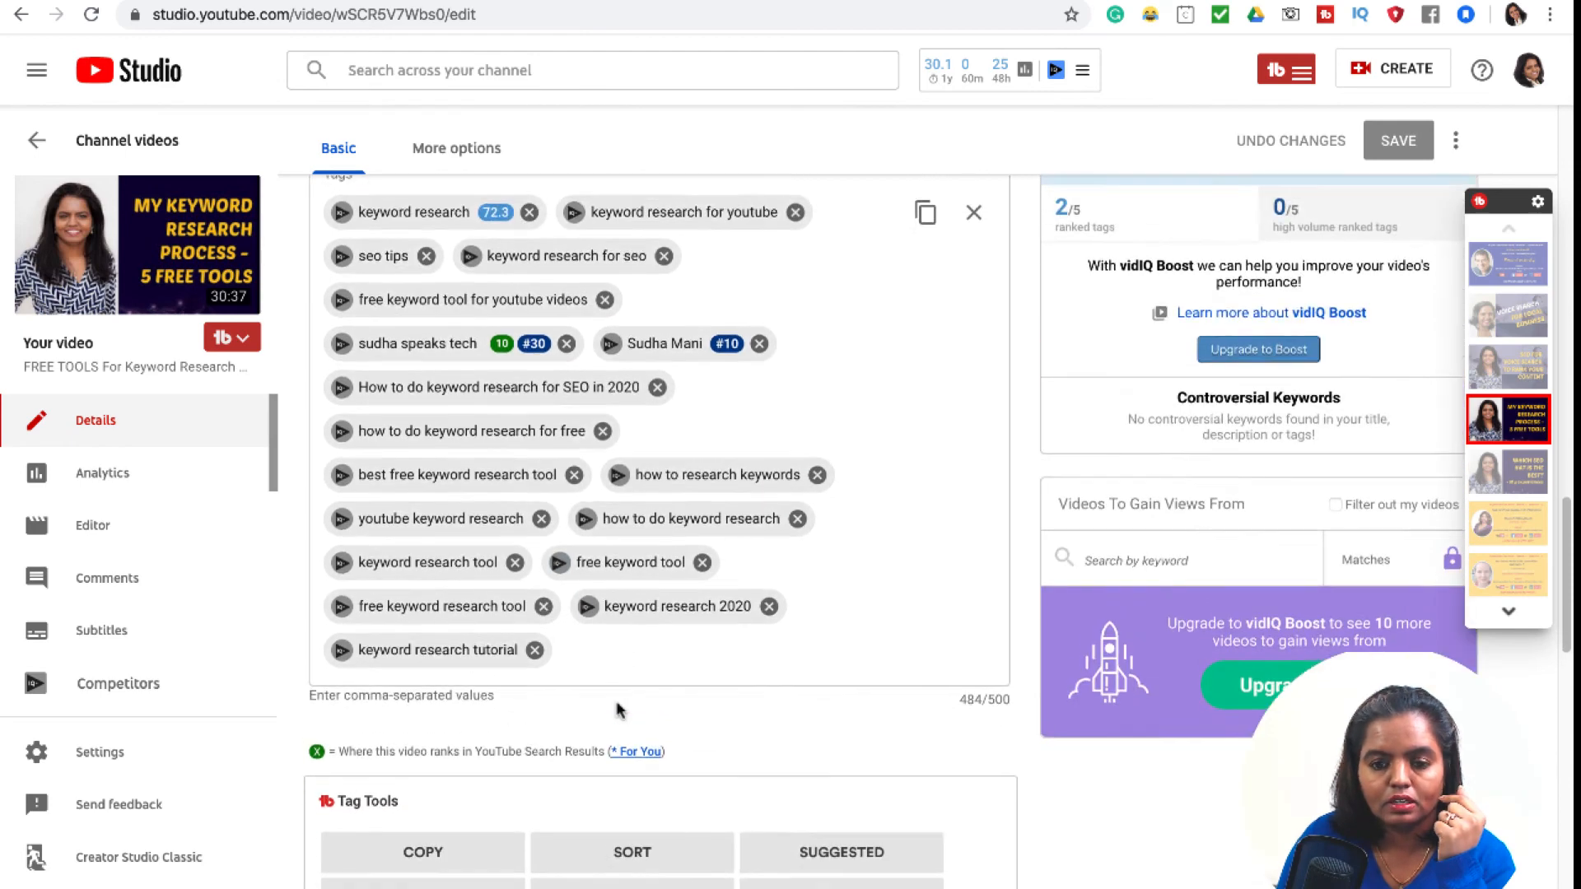
{"action": "scroll", "coordinate": [626, 673], "scroll_direction": "up", "scroll_amount": 5}
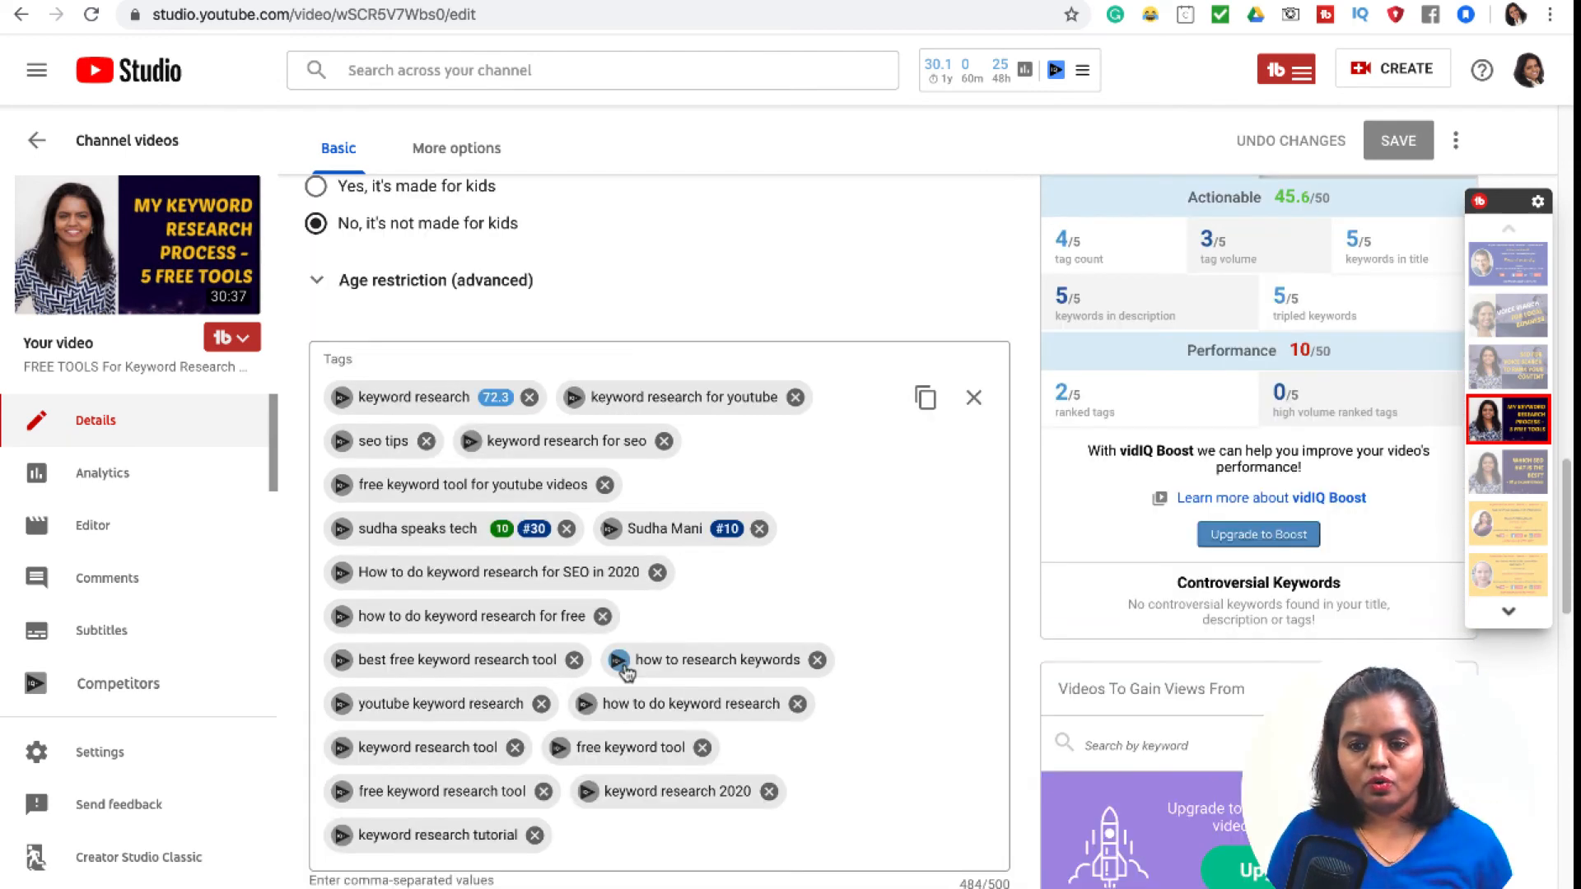
{"action": "scroll", "coordinate": [627, 674], "scroll_direction": "up", "scroll_amount": 2}
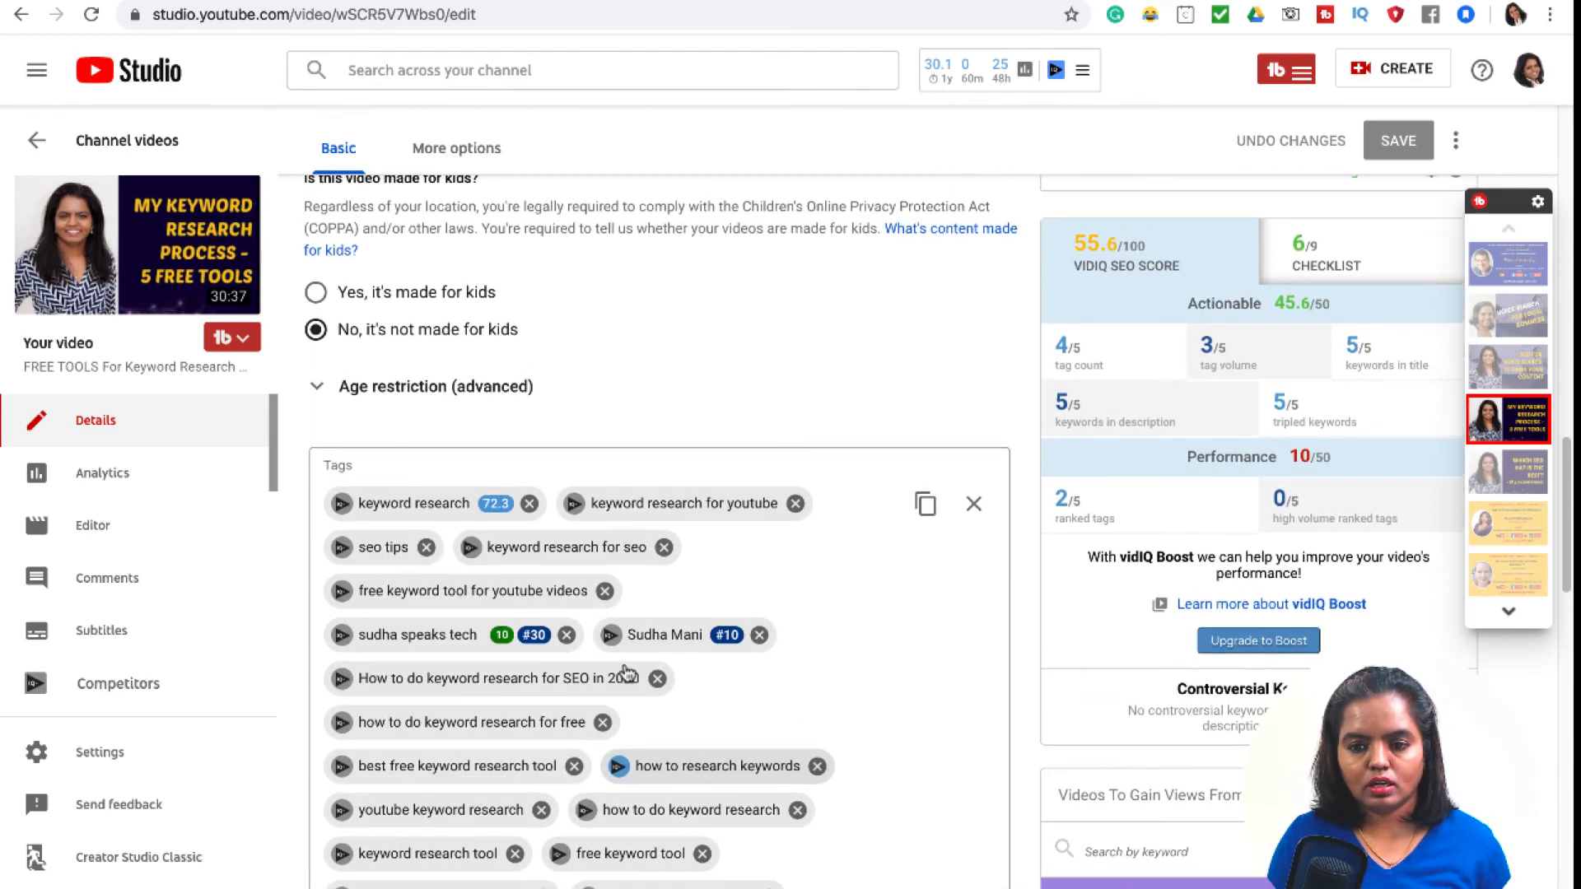
{"action": "scroll", "coordinate": [628, 674], "scroll_direction": "down", "scroll_amount": 2}
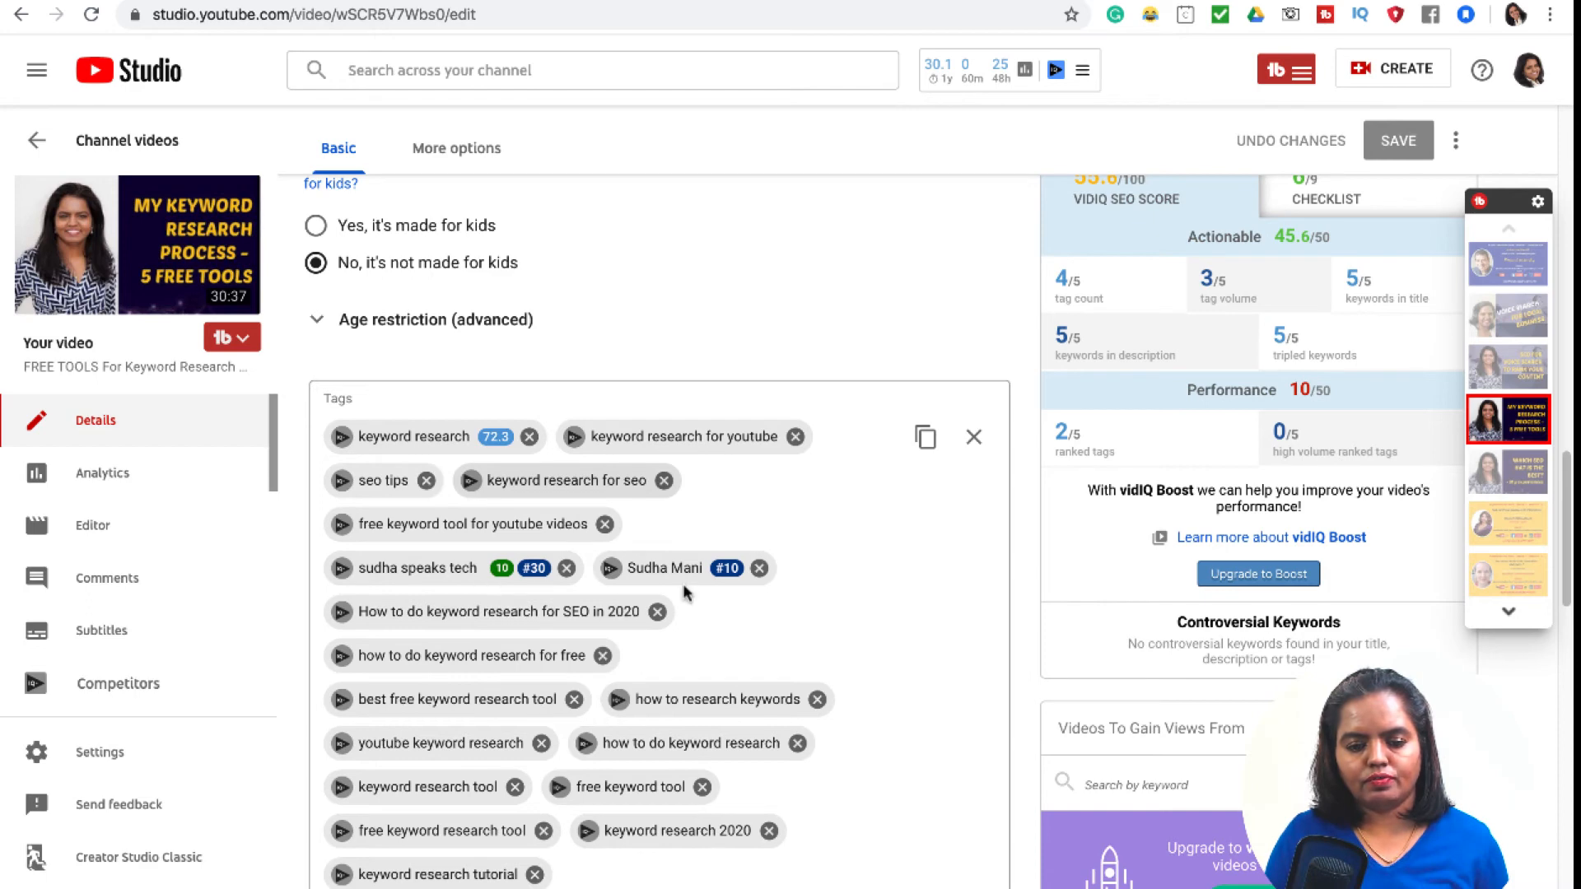
Step: Add the channel's short name, written as one lowercase word, as a new tag on the video
{"action": "scroll", "coordinate": [684, 591], "scroll_direction": "down", "scroll_amount": 1}
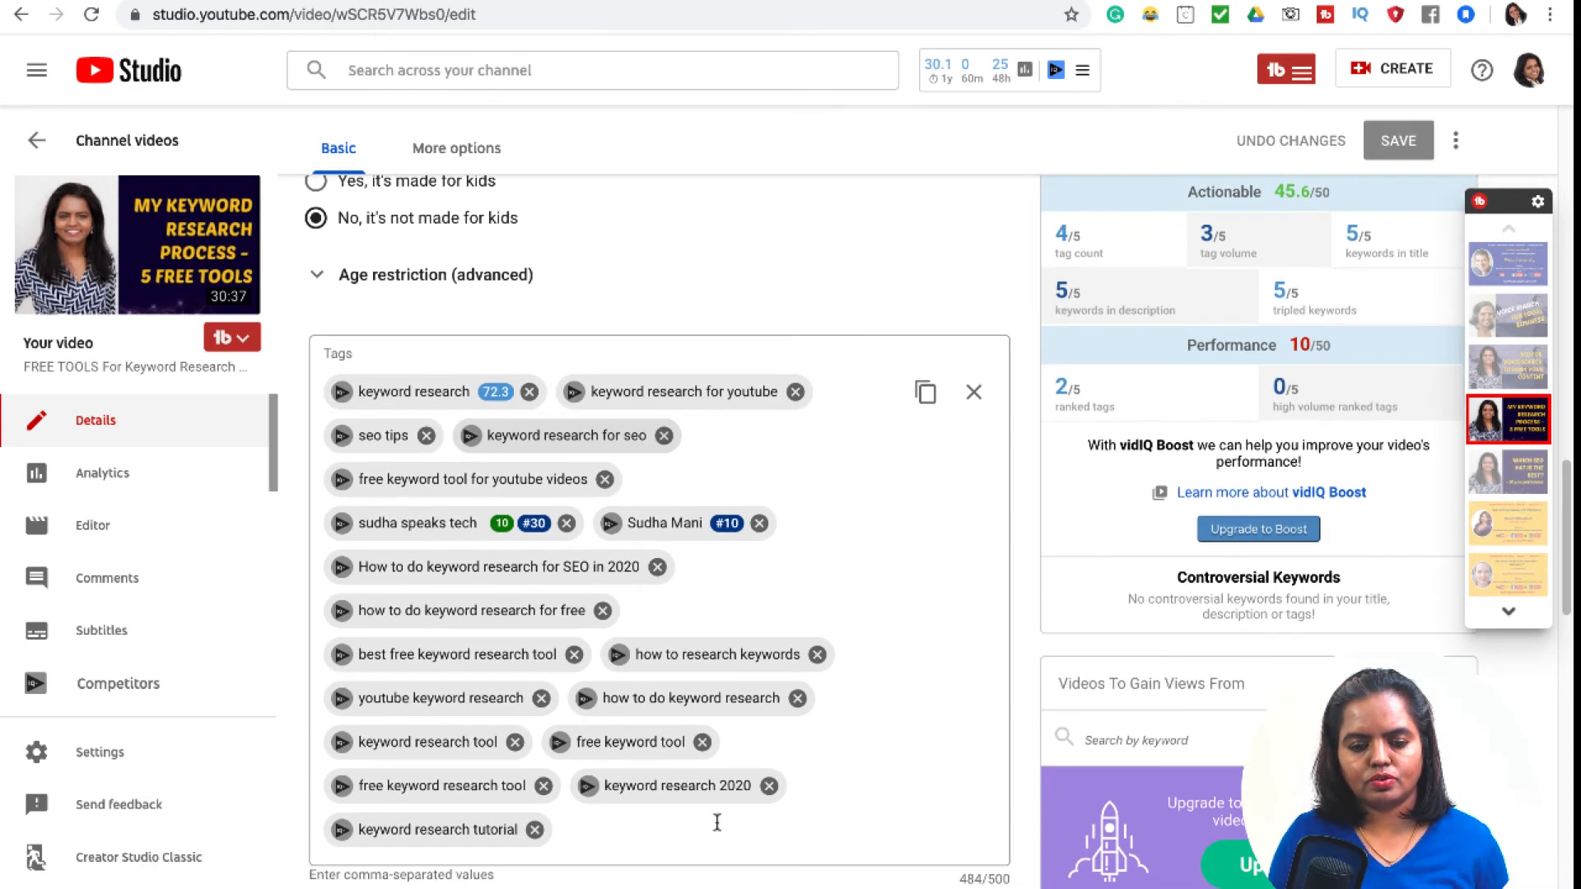
{"action": "left_click", "coordinate": [671, 843]}
{"action": "type", "text": "sud"}
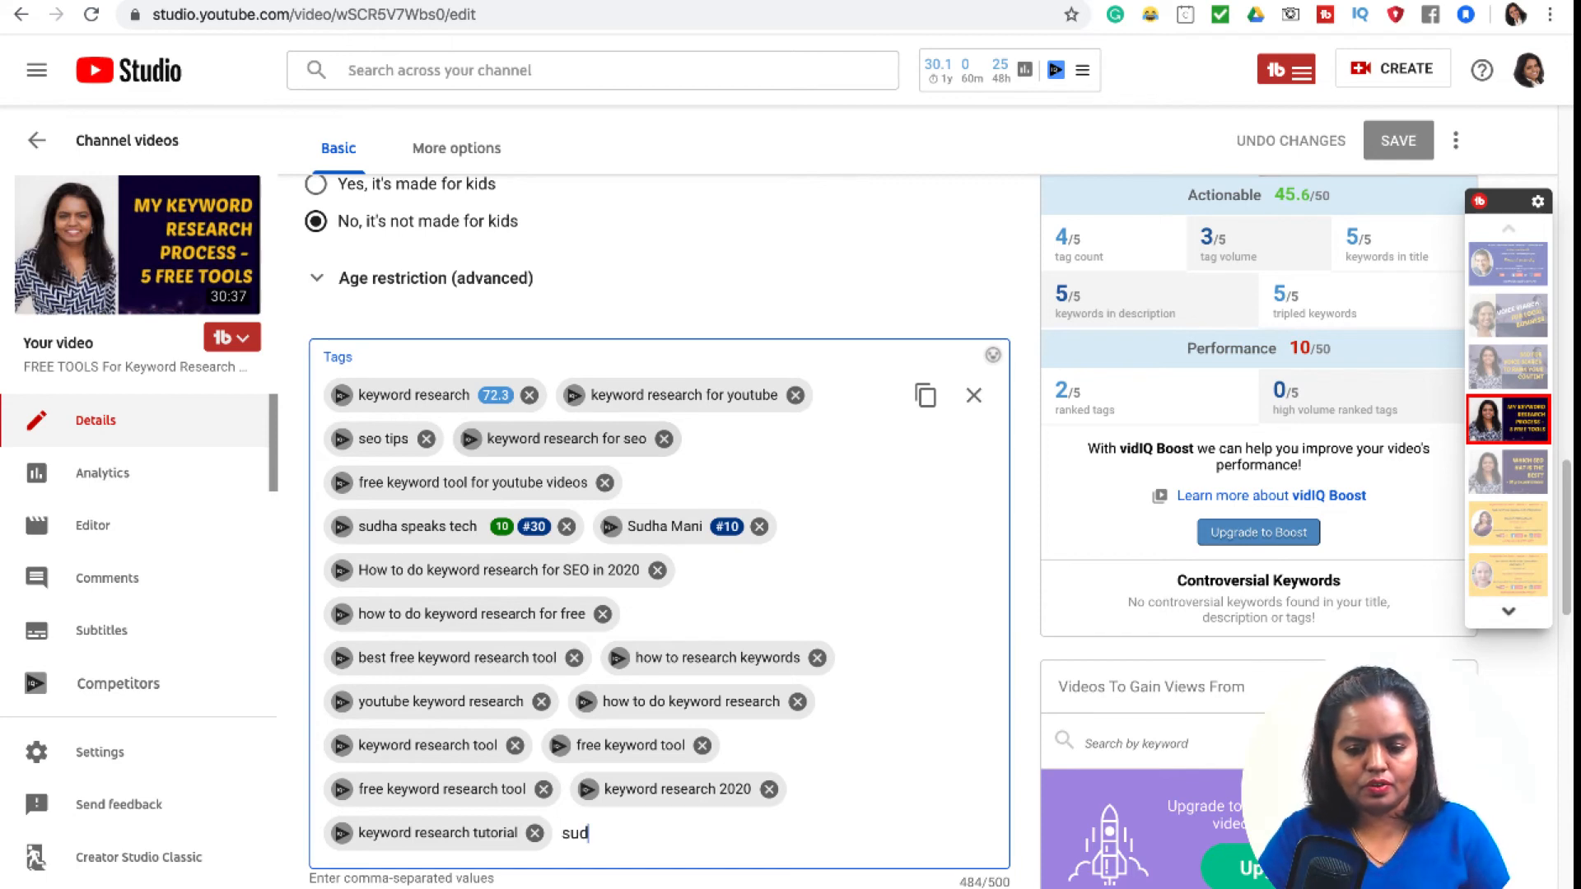
{"action": "type", "text": "haspea"}
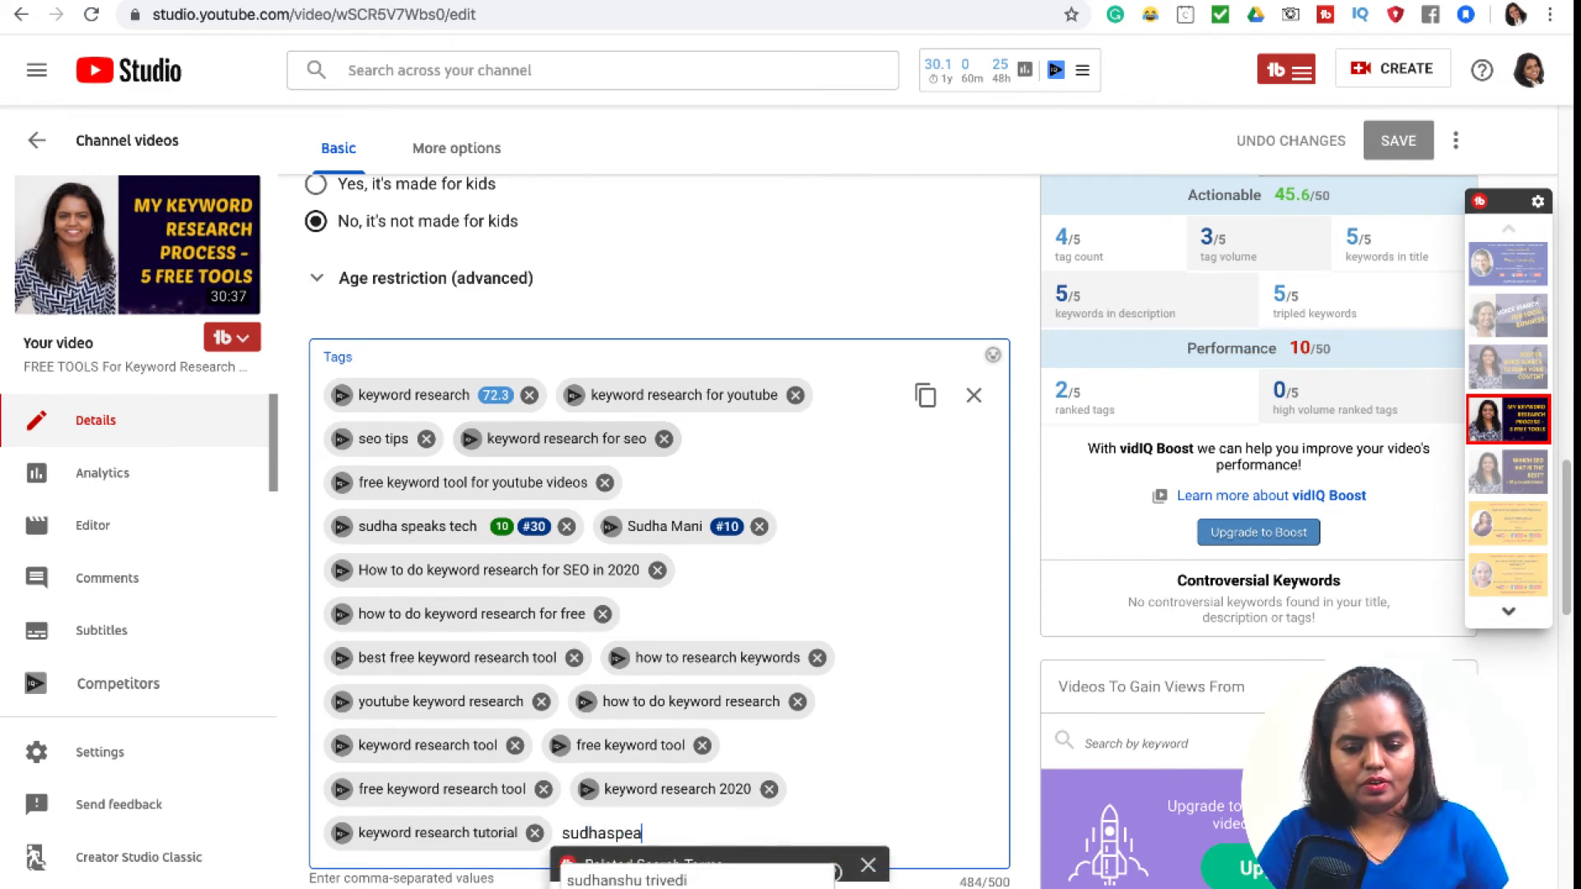
{"action": "type", "text": "ks"}
{"action": "key", "text": "Return"}
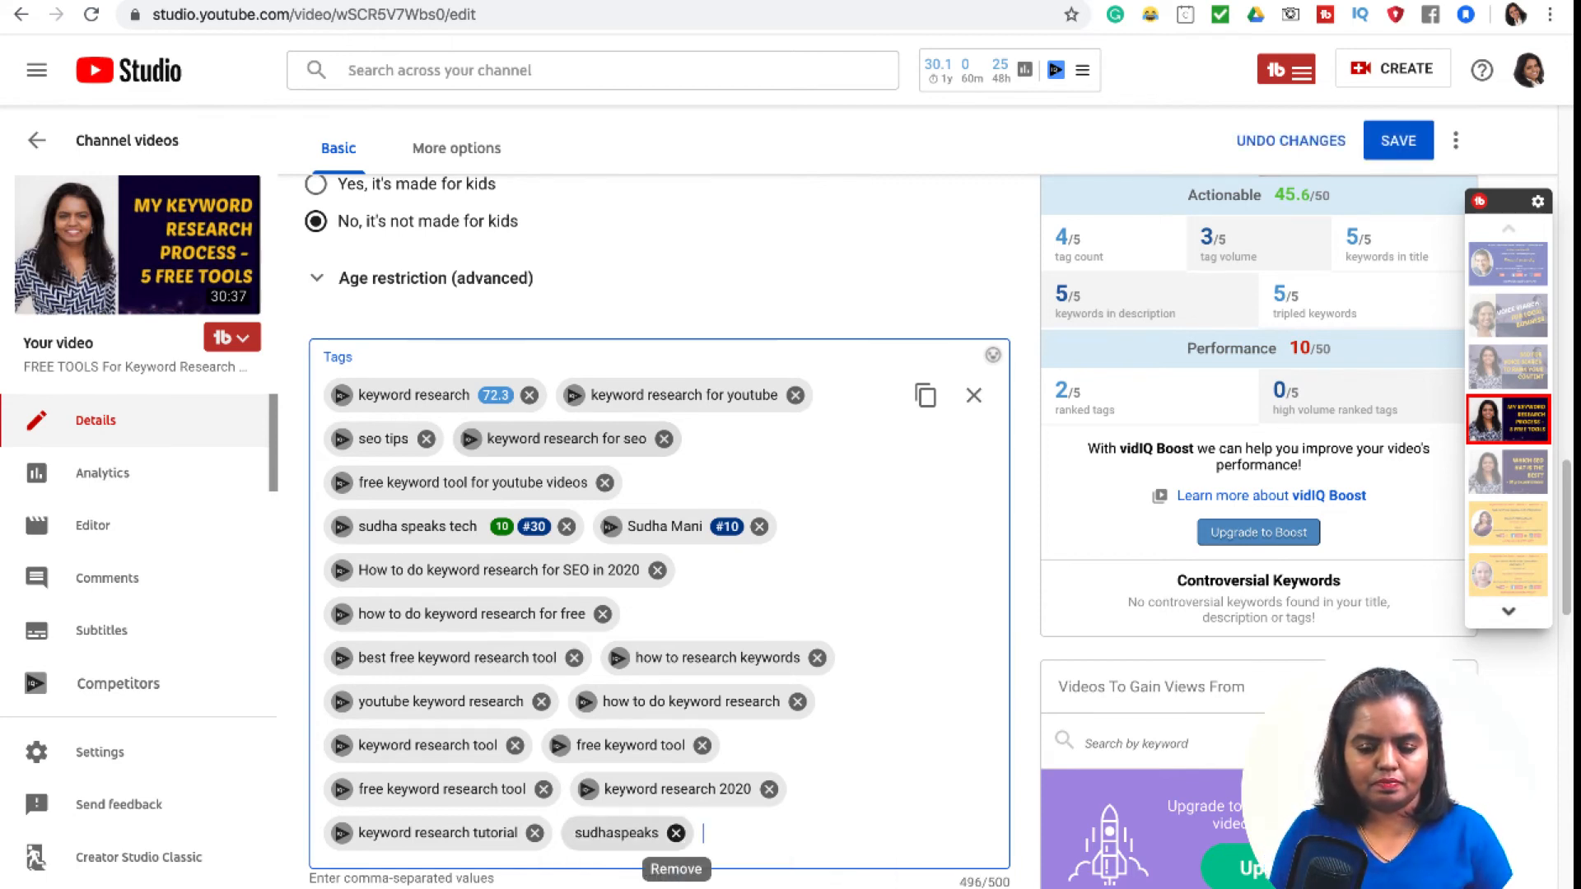
Step: Delete the hashtags #linkedinlive, #facebooklive and #youtubelive from the video description
{"action": "scroll", "coordinate": [619, 743], "scroll_direction": "up", "scroll_amount": 1}
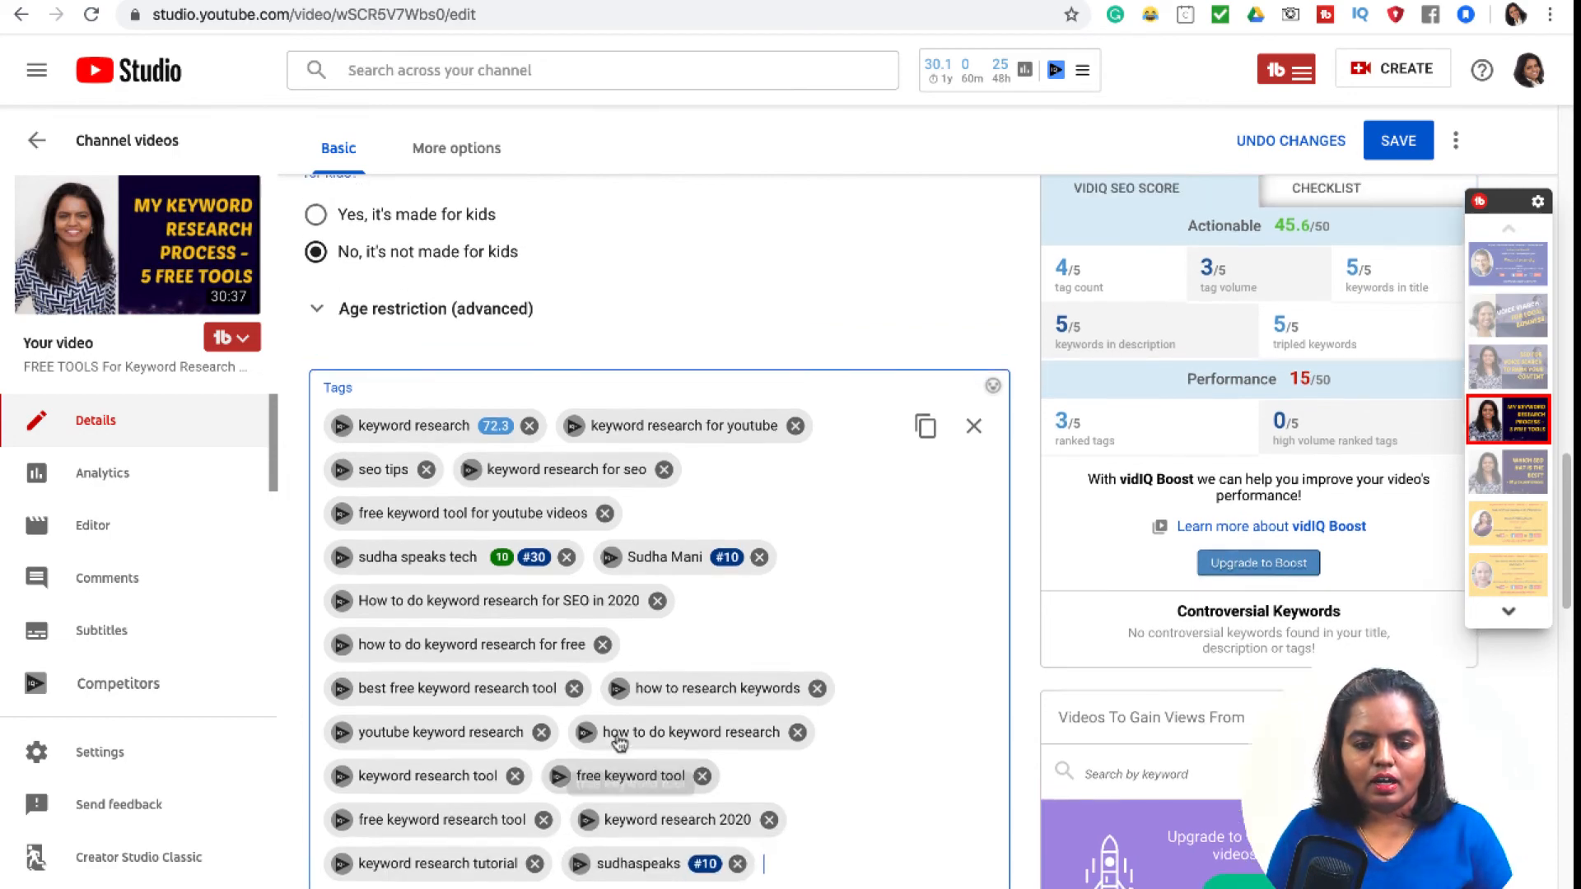
{"action": "scroll", "coordinate": [619, 742], "scroll_direction": "up", "scroll_amount": 1}
{"action": "scroll", "coordinate": [619, 741], "scroll_direction": "up", "scroll_amount": 3}
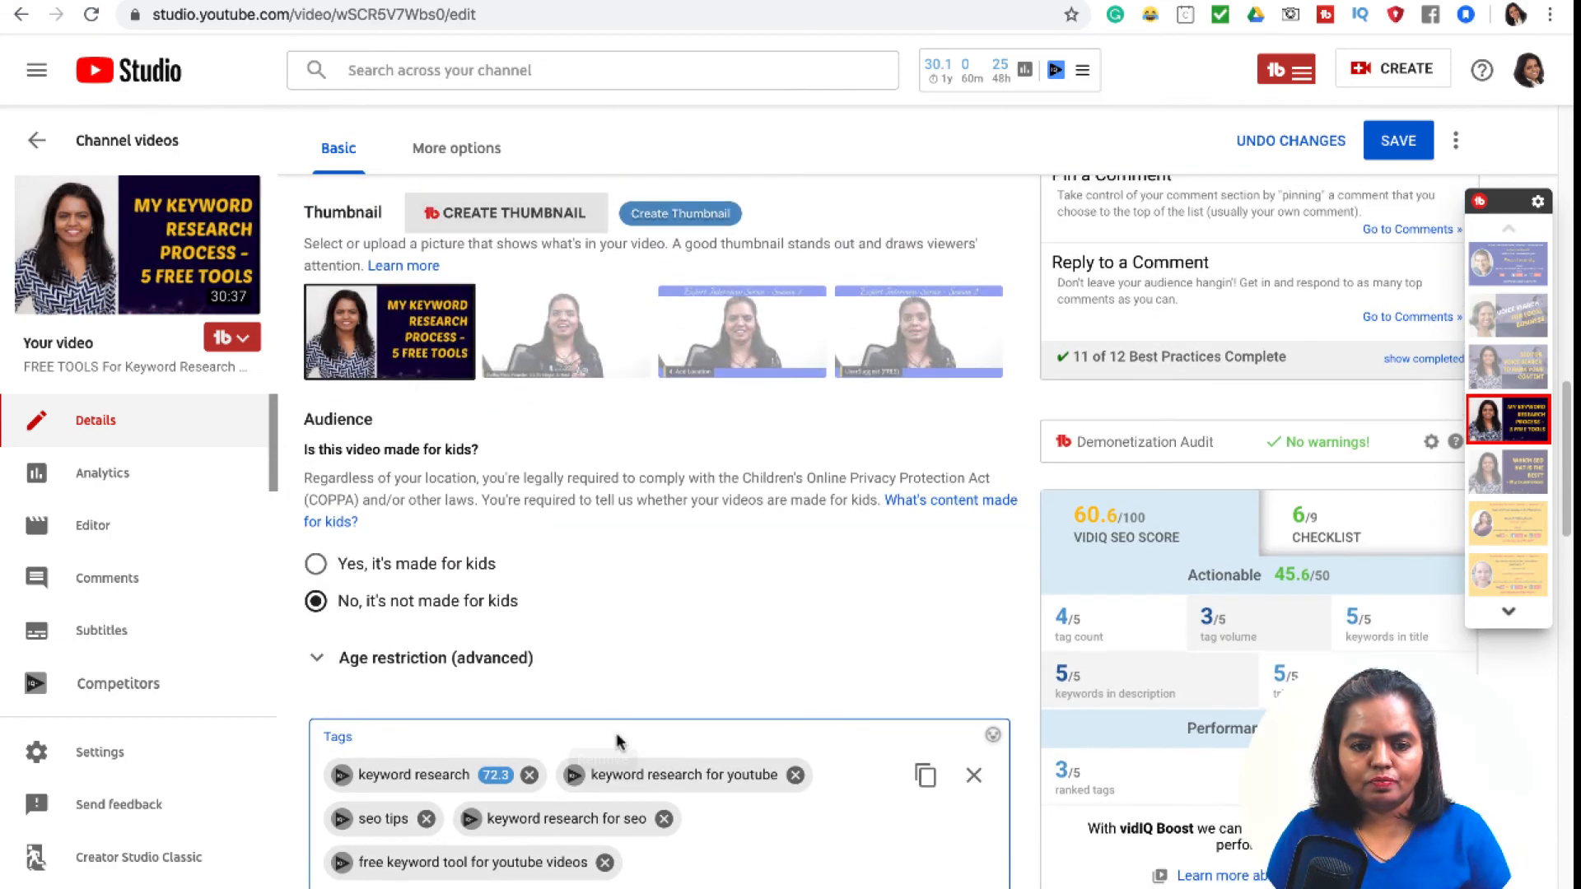
{"action": "scroll", "coordinate": [619, 741], "scroll_direction": "up", "scroll_amount": 8}
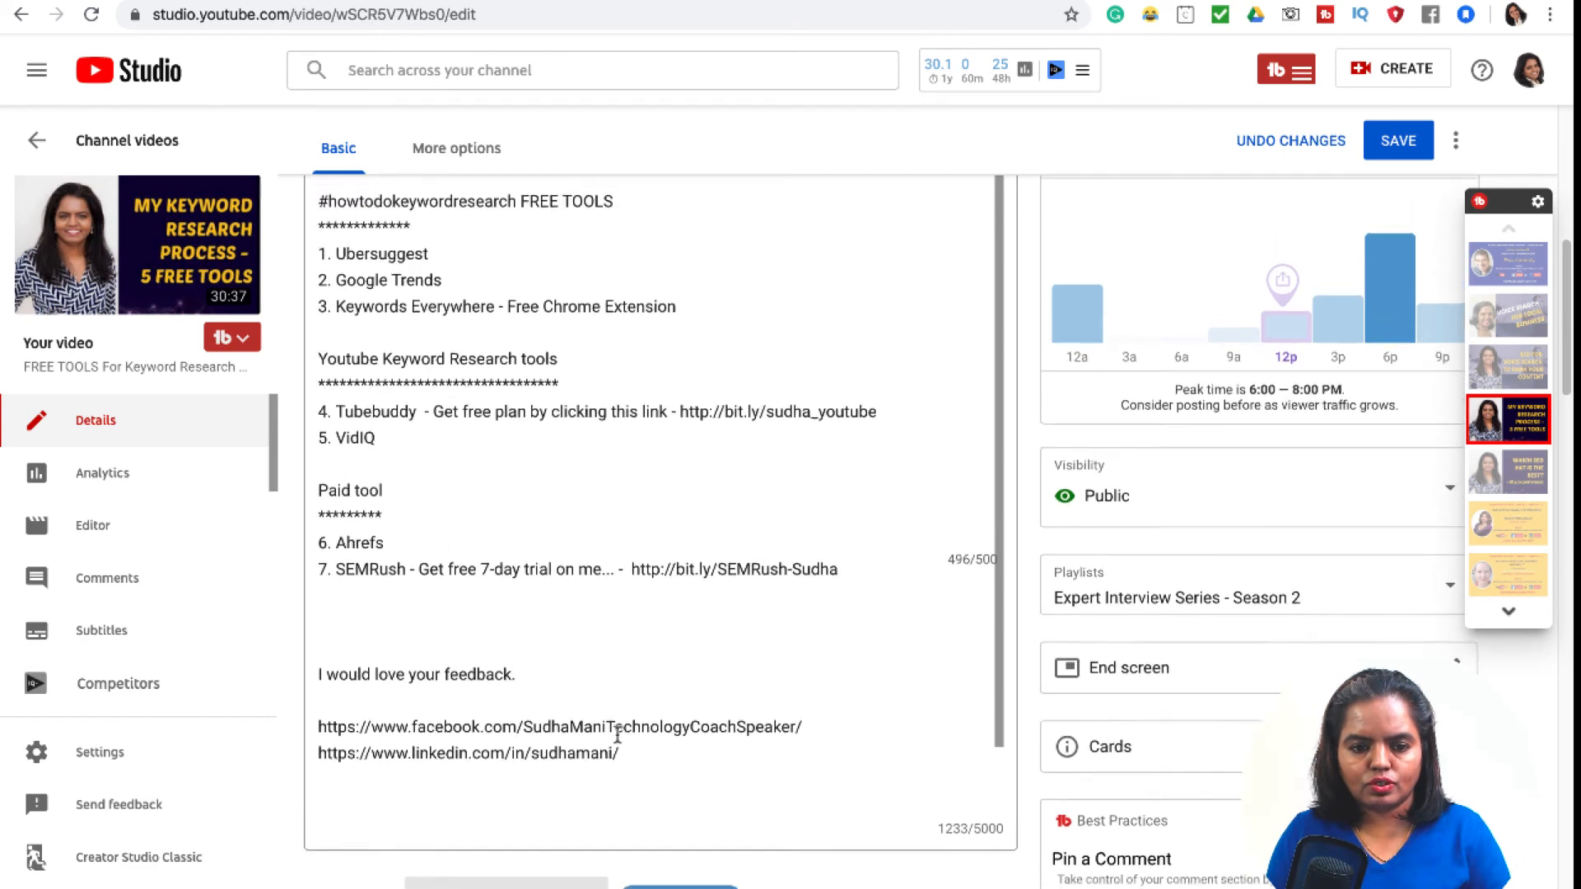
{"action": "scroll", "coordinate": [619, 741], "scroll_direction": "up", "scroll_amount": 2}
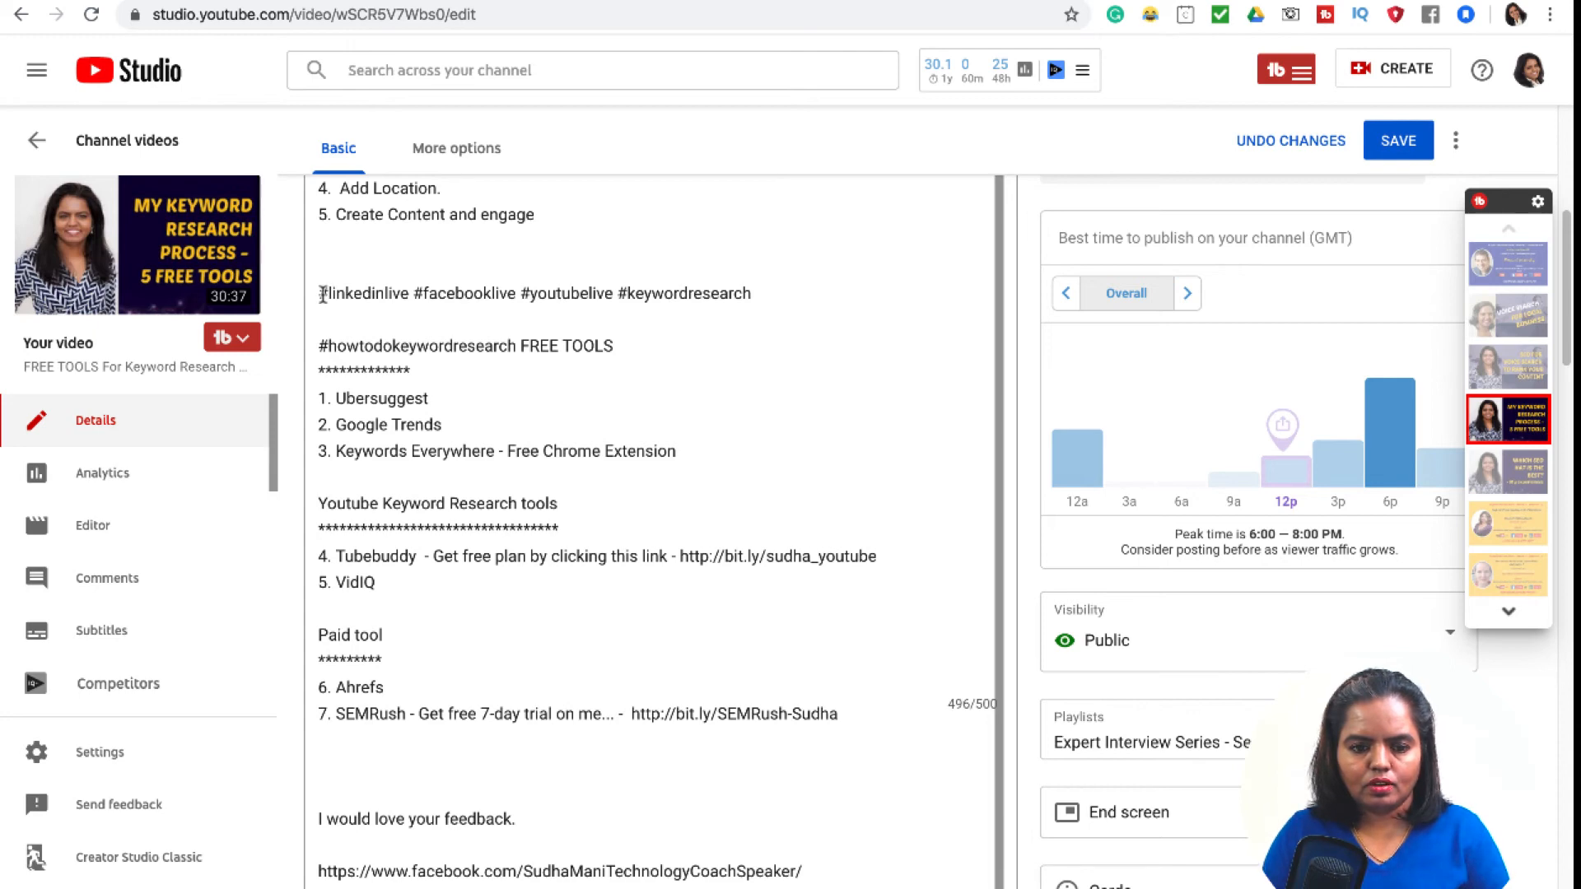
{"action": "left_click", "coordinate": [446, 294]}
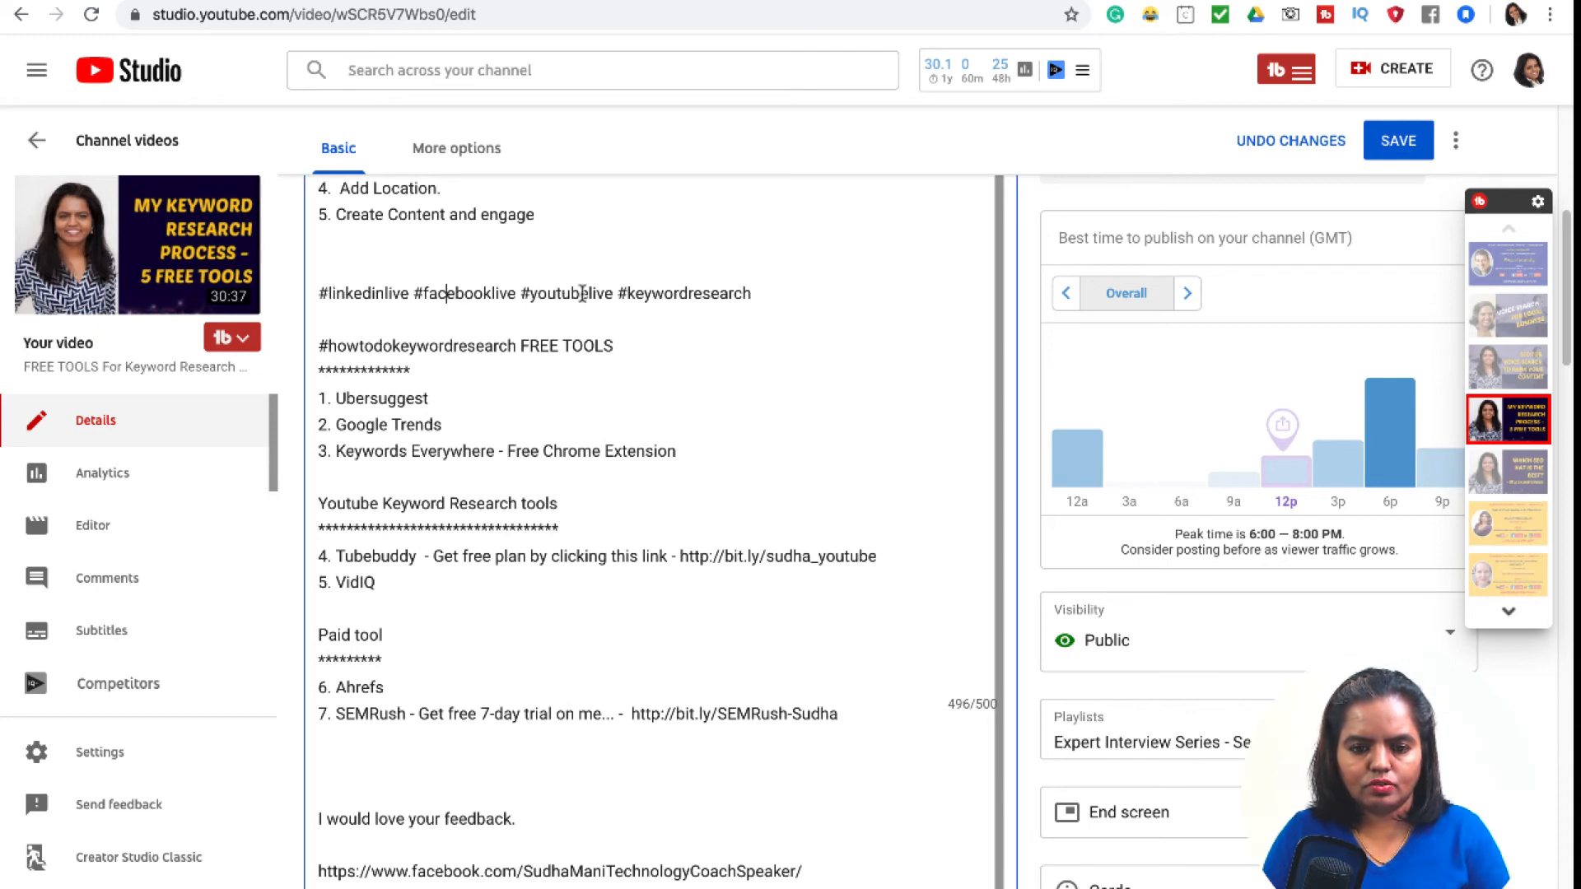
{"action": "left_click_drag", "start_coordinate": [615, 294], "coordinate": [300, 292]}
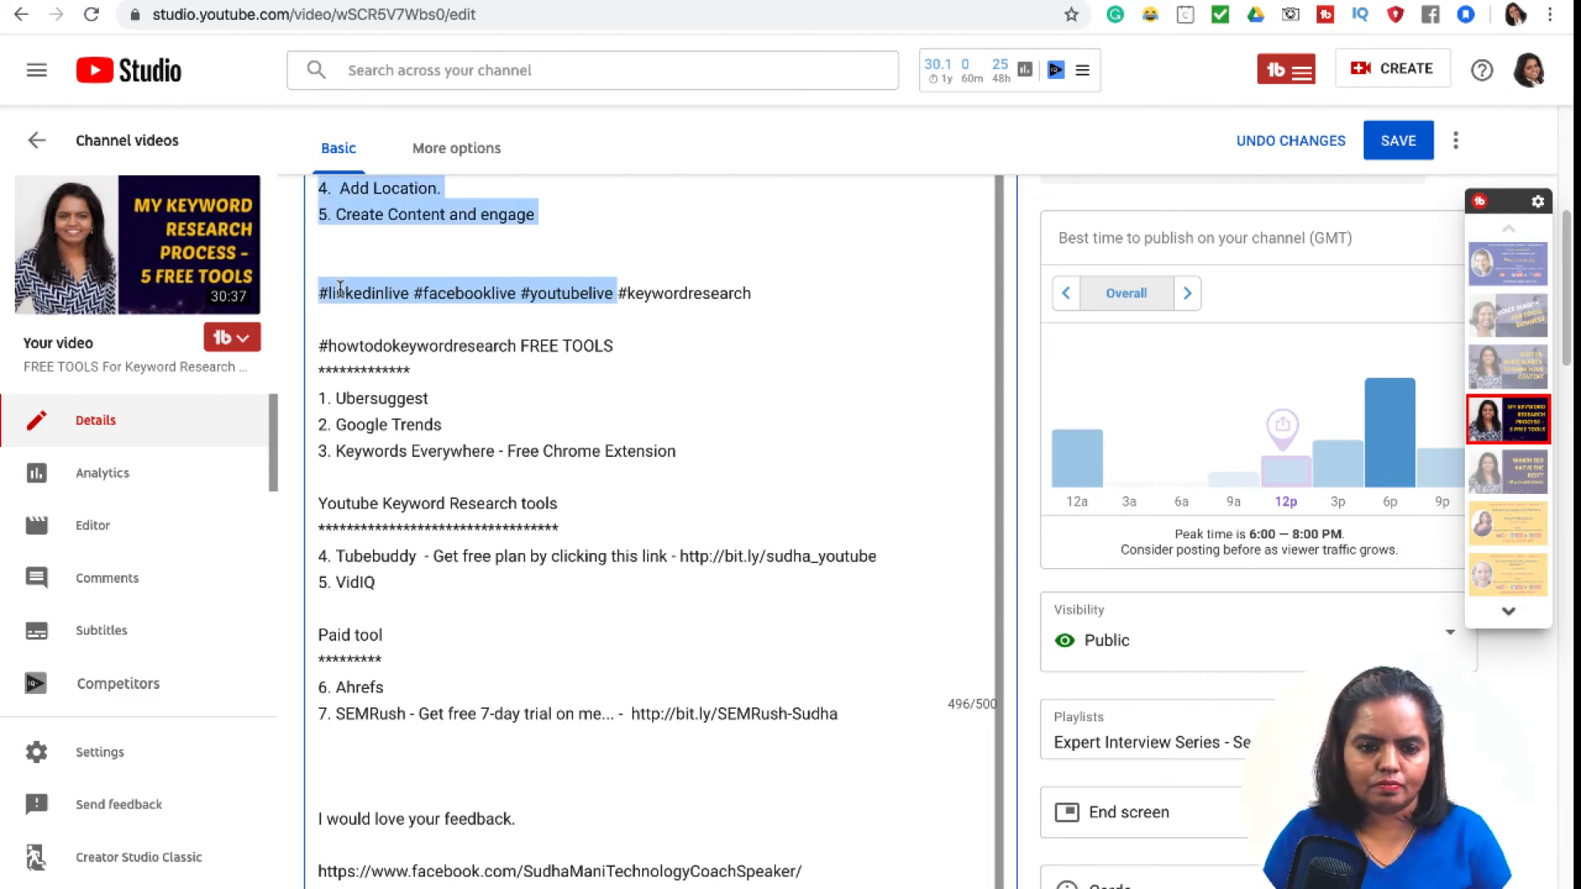
{"action": "left_click", "coordinate": [320, 294]}
{"action": "left_click_drag", "start_coordinate": [319, 294], "coordinate": [610, 294]}
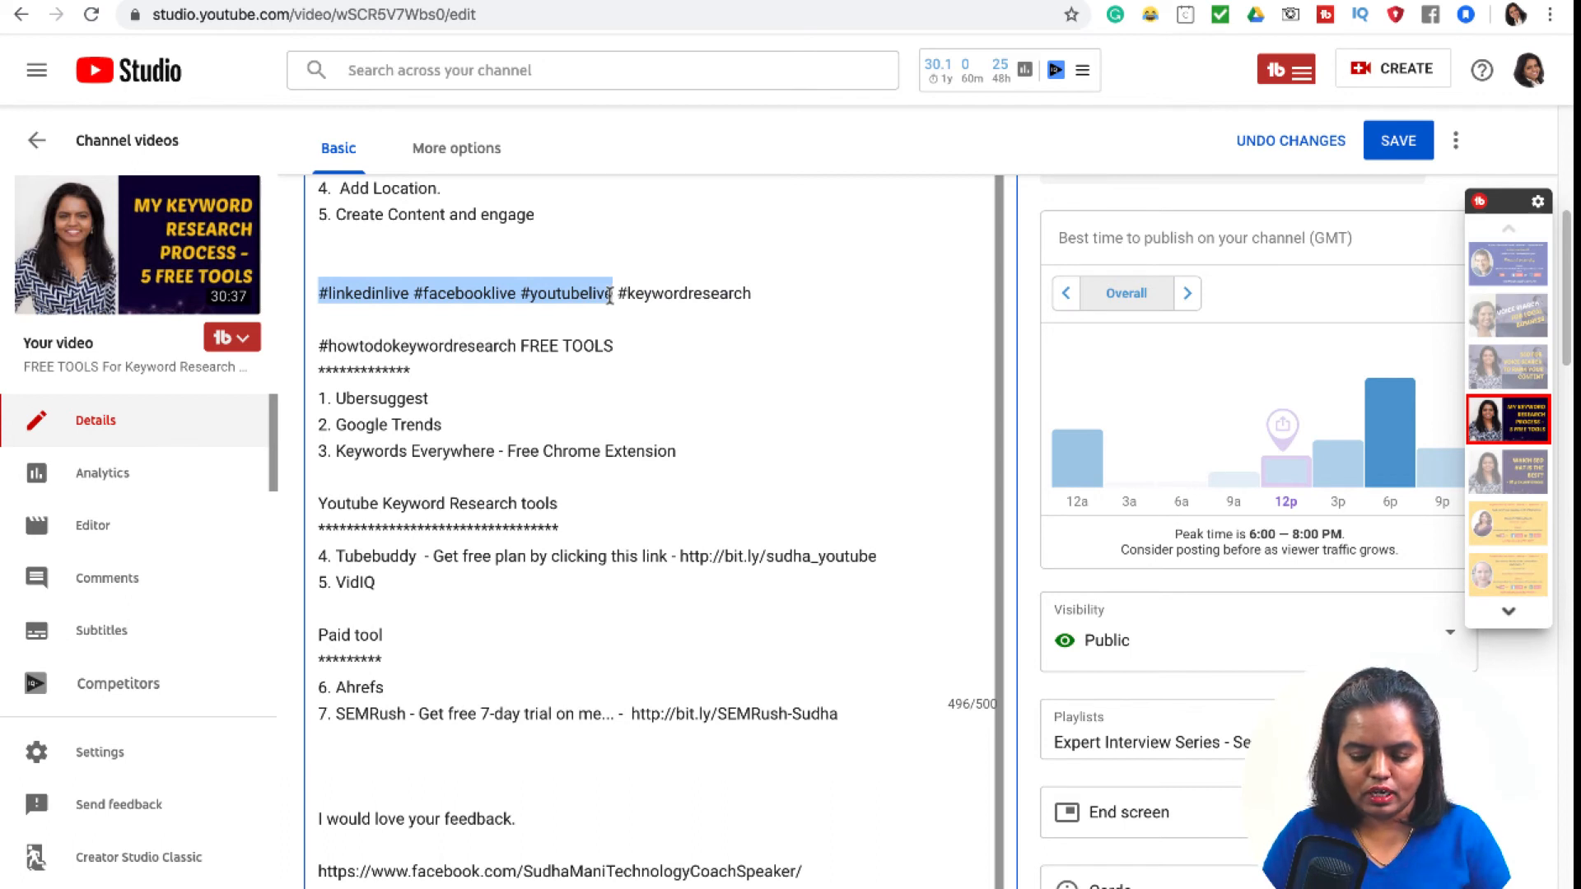
{"action": "key", "text": "BackSpace"}
{"action": "key", "text": "Right"}
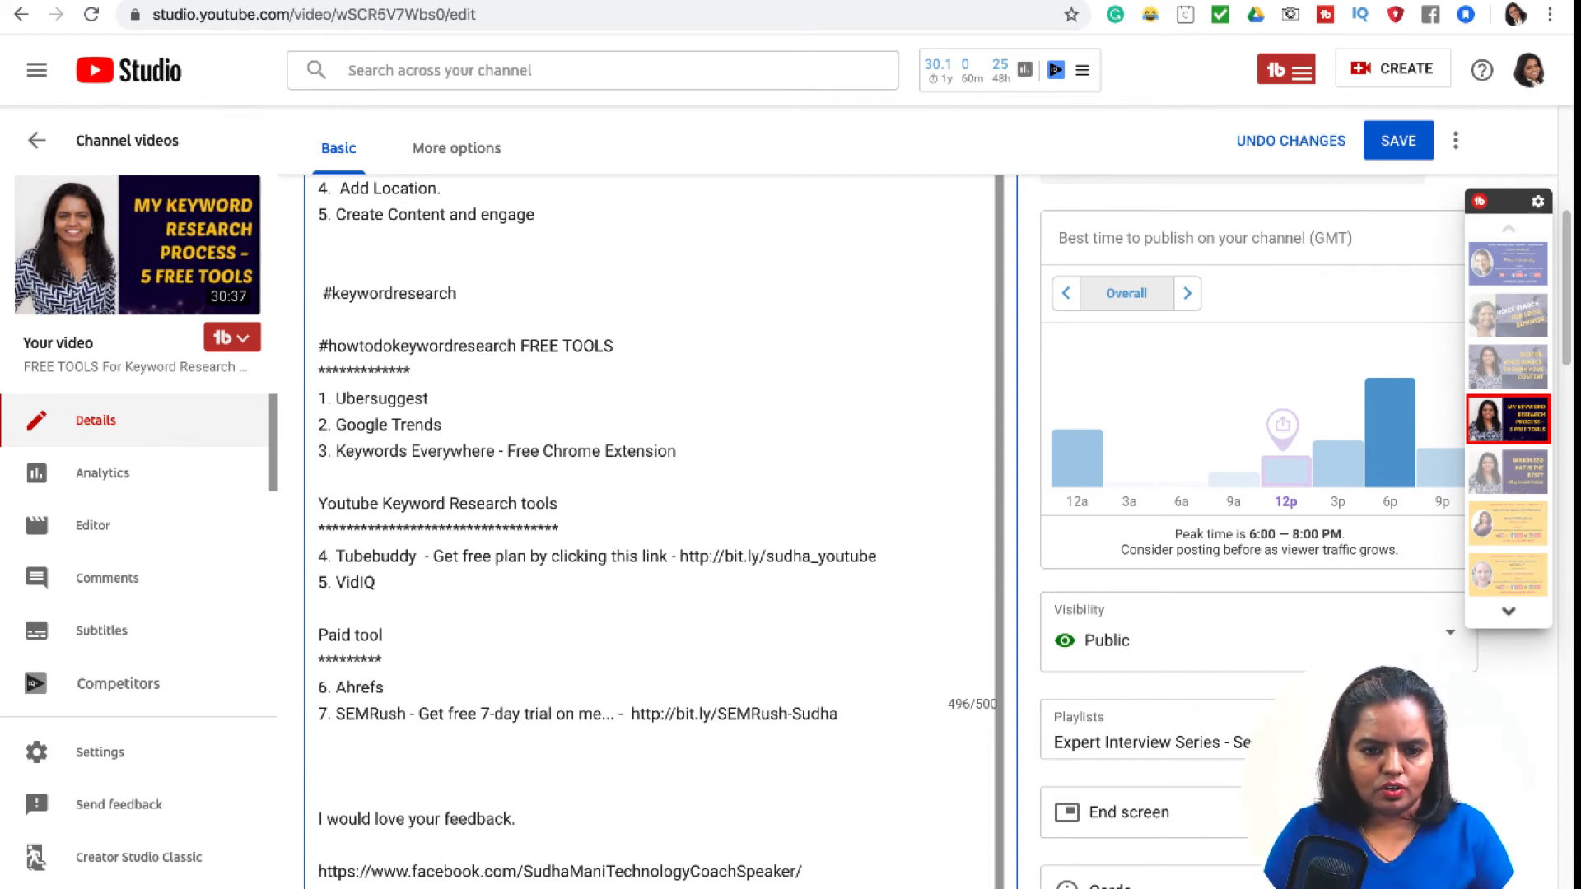
Step: Extend the hashtag #keywordresearch in the video description to #keywordresearchtutorial
{"action": "scroll", "coordinate": [458, 290], "scroll_direction": "down", "scroll_amount": 1}
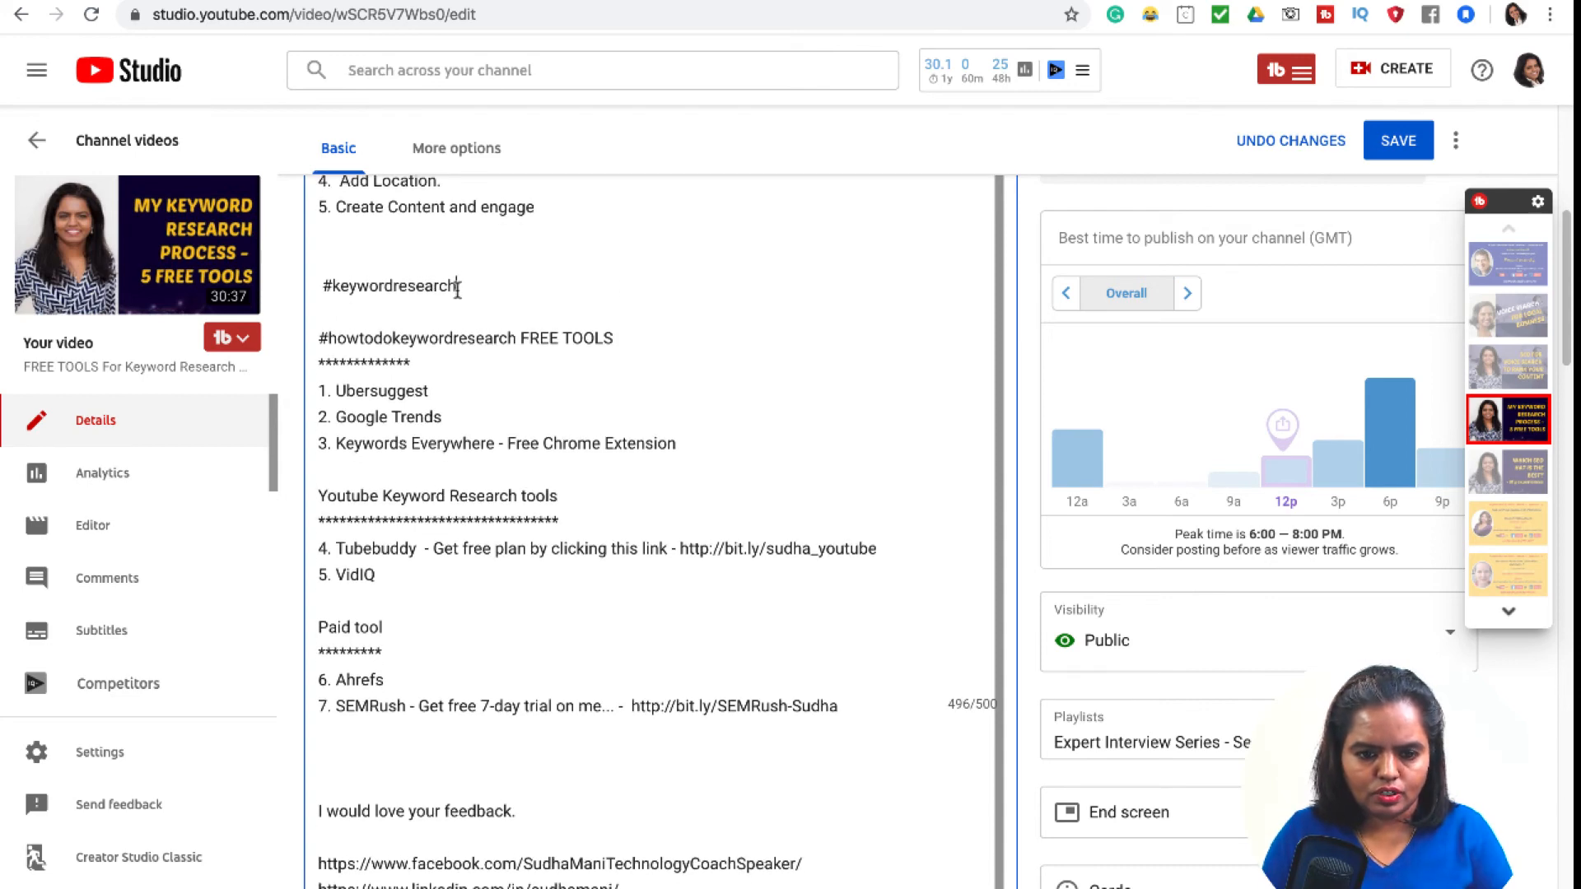
{"action": "left_click", "coordinate": [458, 290]}
{"action": "type", "text": "tutoria"}
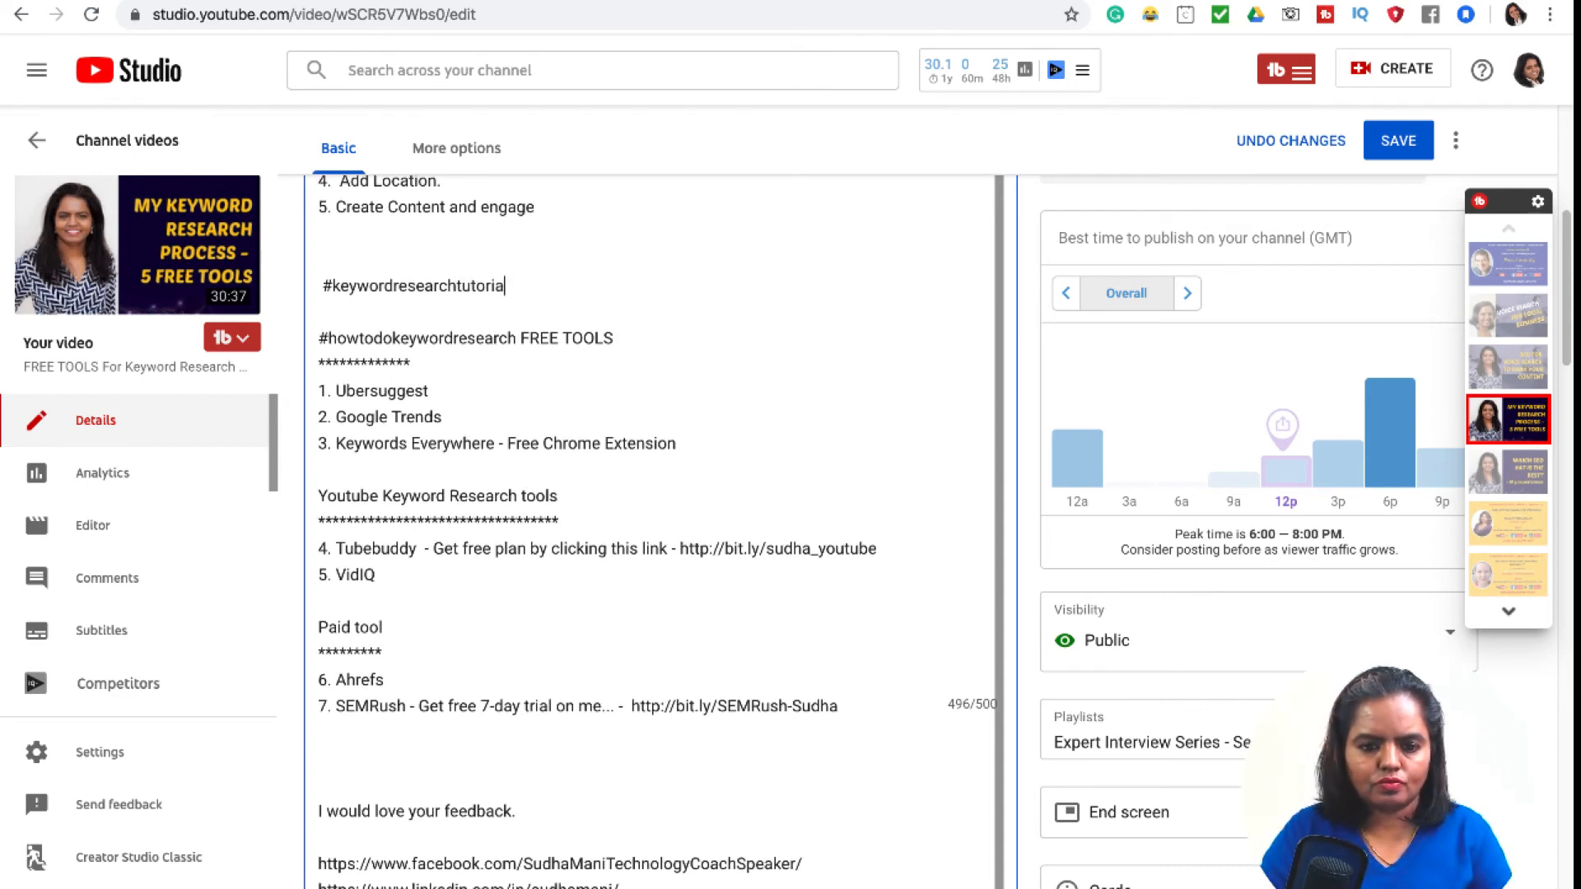
{"action": "type", "text": "l #"}
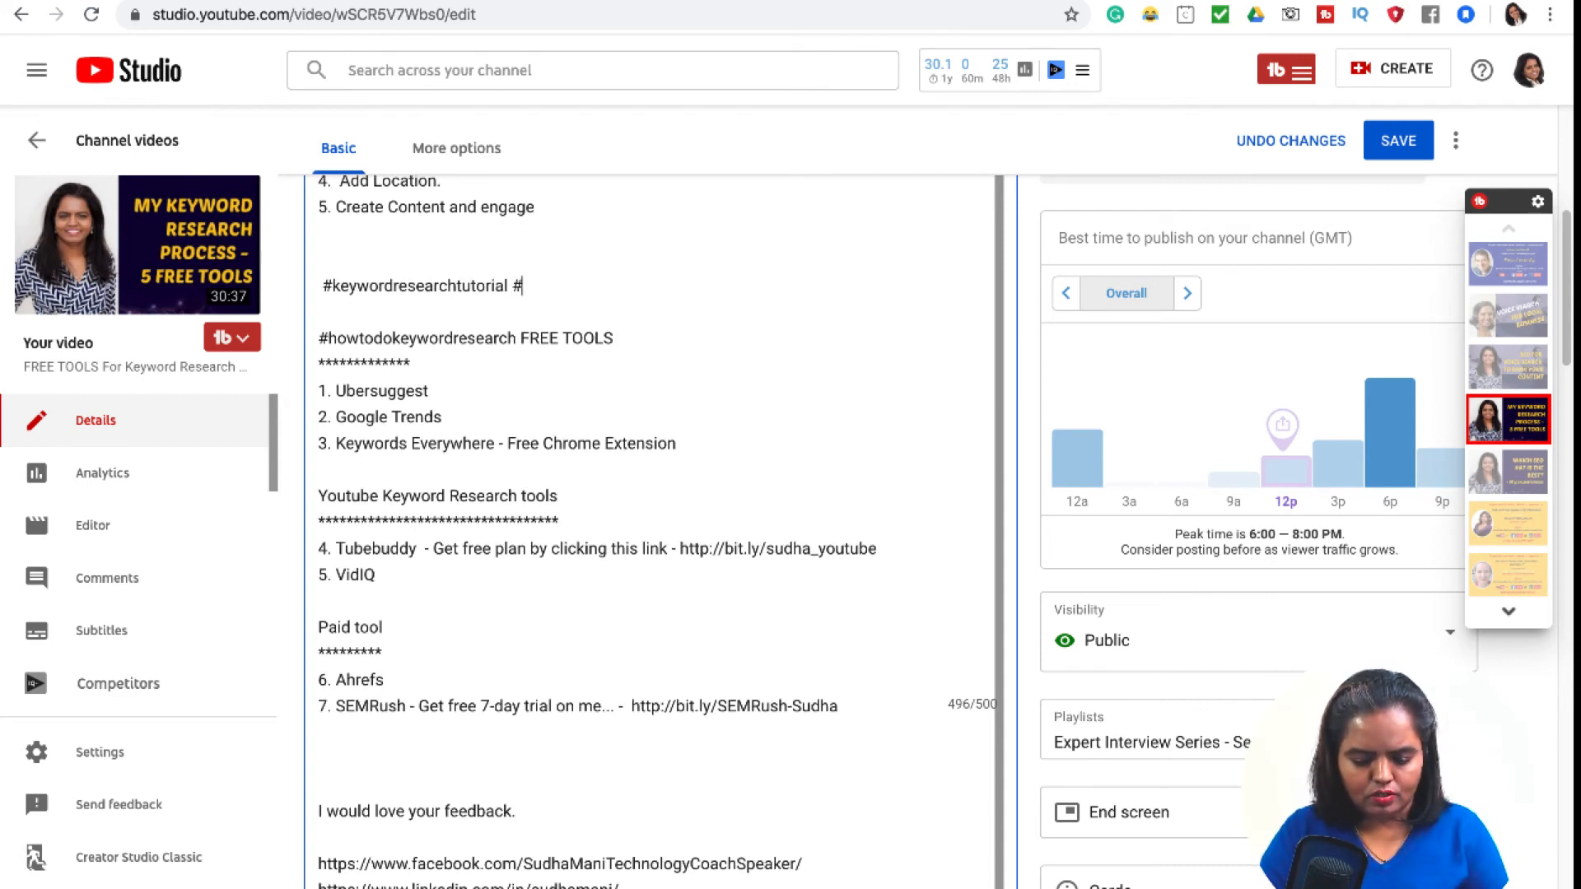
{"action": "type", "text": "keyword"}
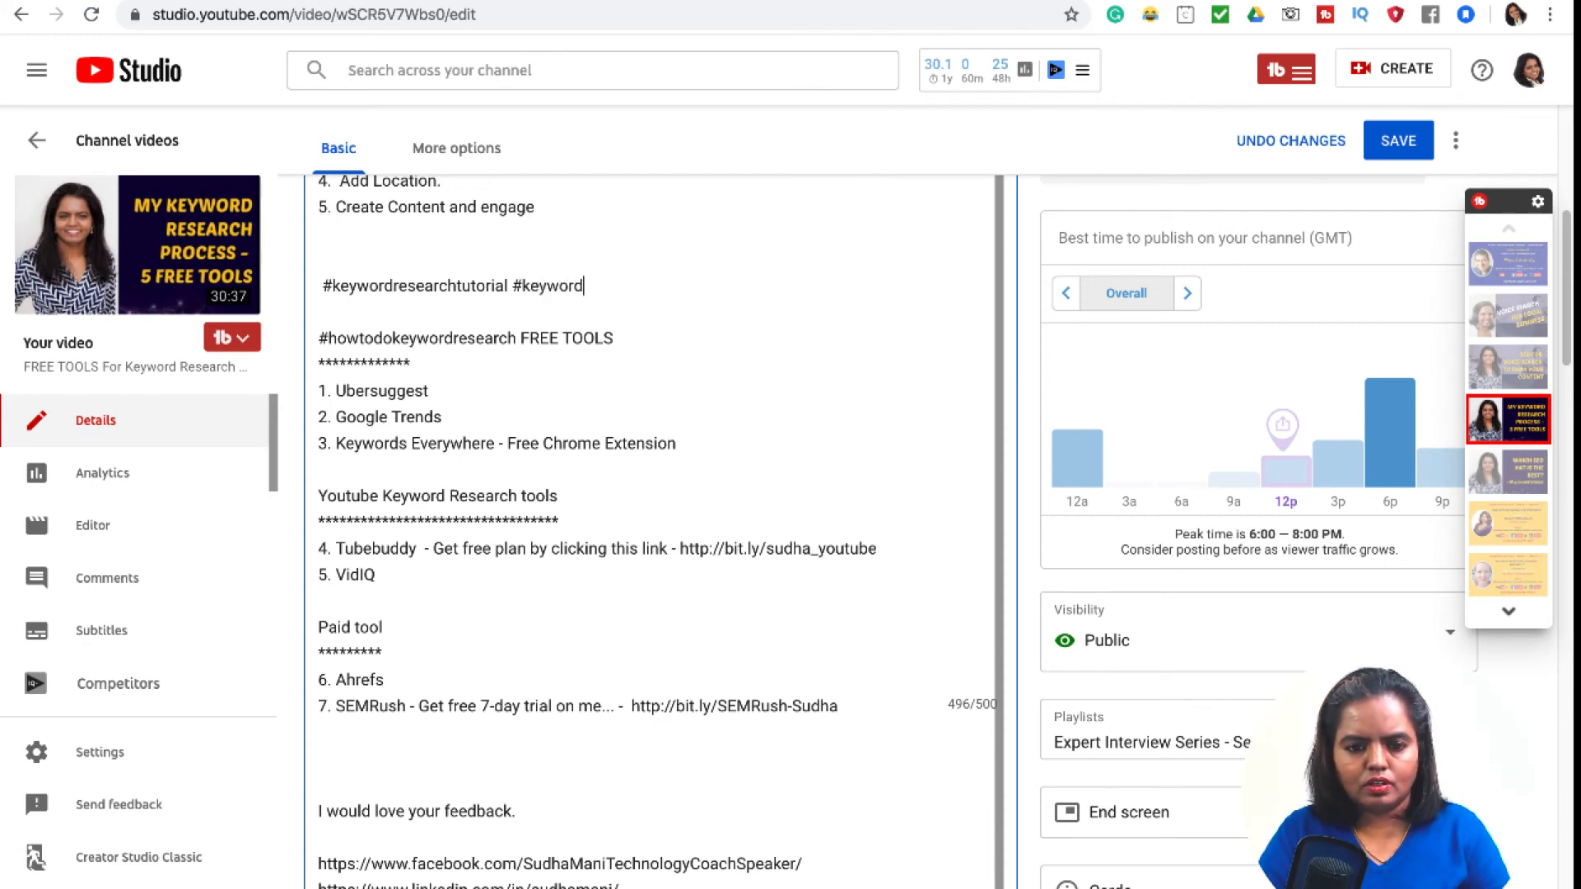
{"action": "type", "text": "res"}
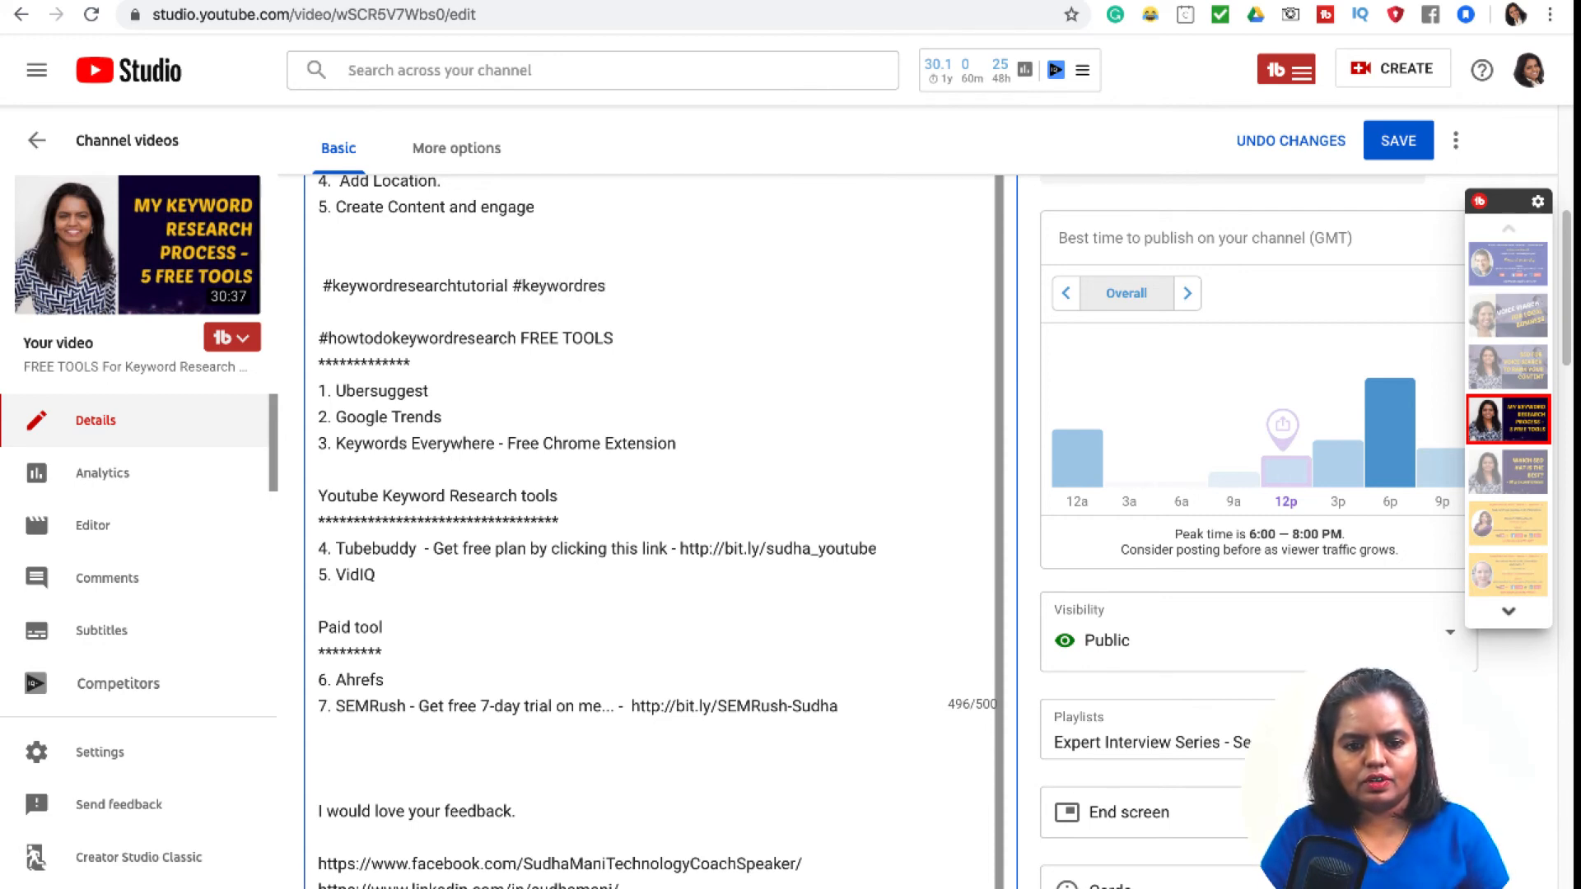
{"action": "key", "text": "BackSpace"}
{"action": "key", "text": "BackSpace"}
{"action": "key", "text": "BackSpace"}
{"action": "key", "text": "BackSpace"}
{"action": "key", "text": "BackSpace"}
{"action": "key", "text": "BackSpace"}
{"action": "key", "text": "BackSpace"}
Step: Add the hashtag #freekeywordresearchtools after #keywordresearchtutorial in the description
{"action": "type", "text": "f"}
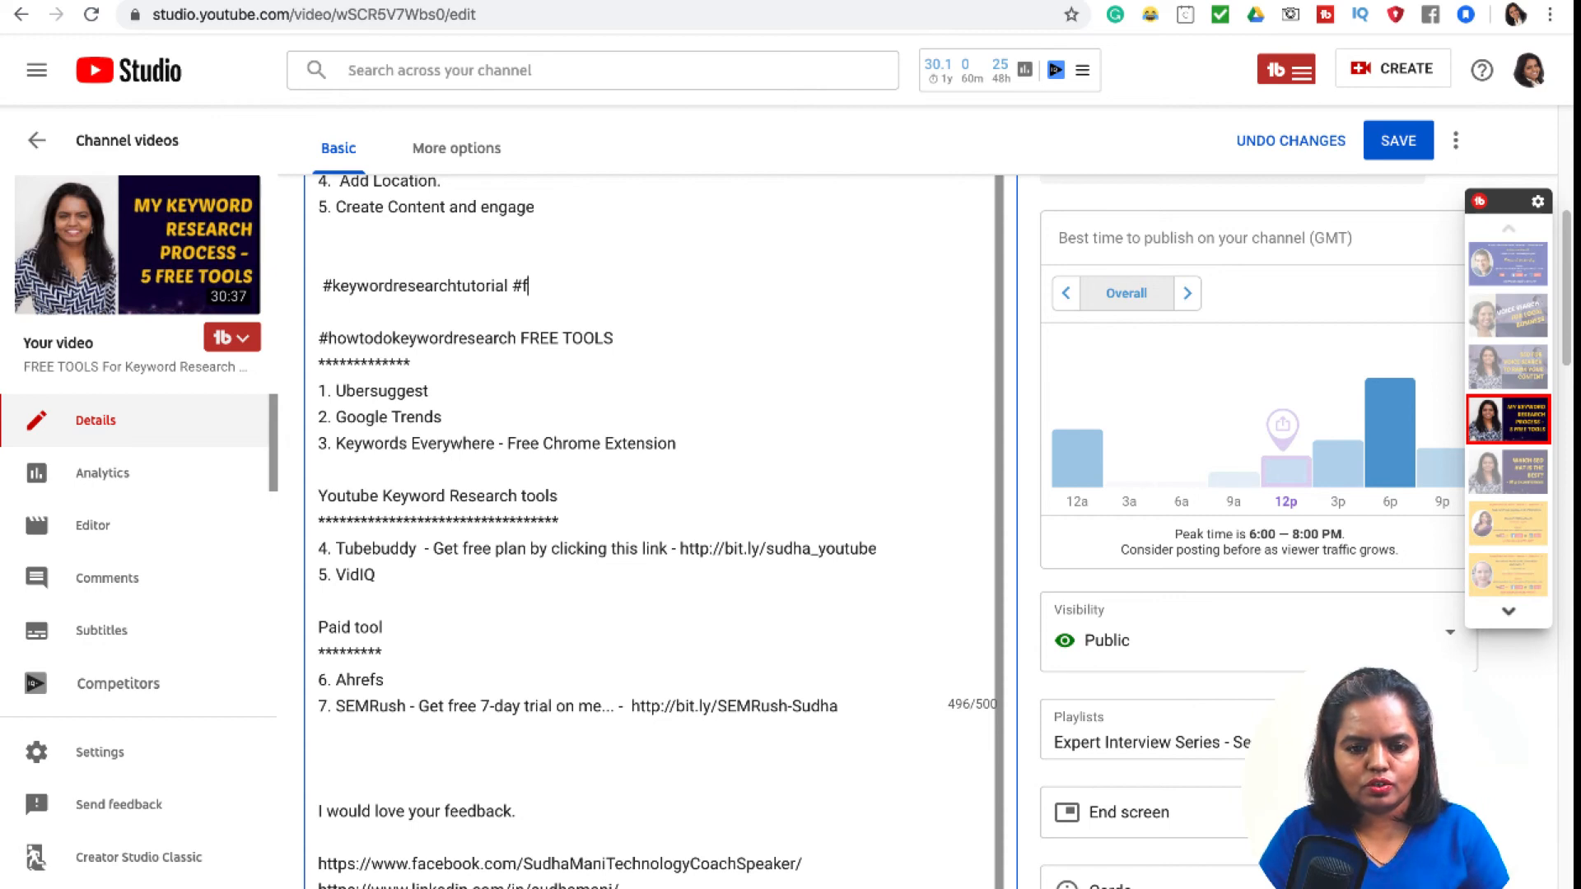
{"action": "type", "text": "ree"}
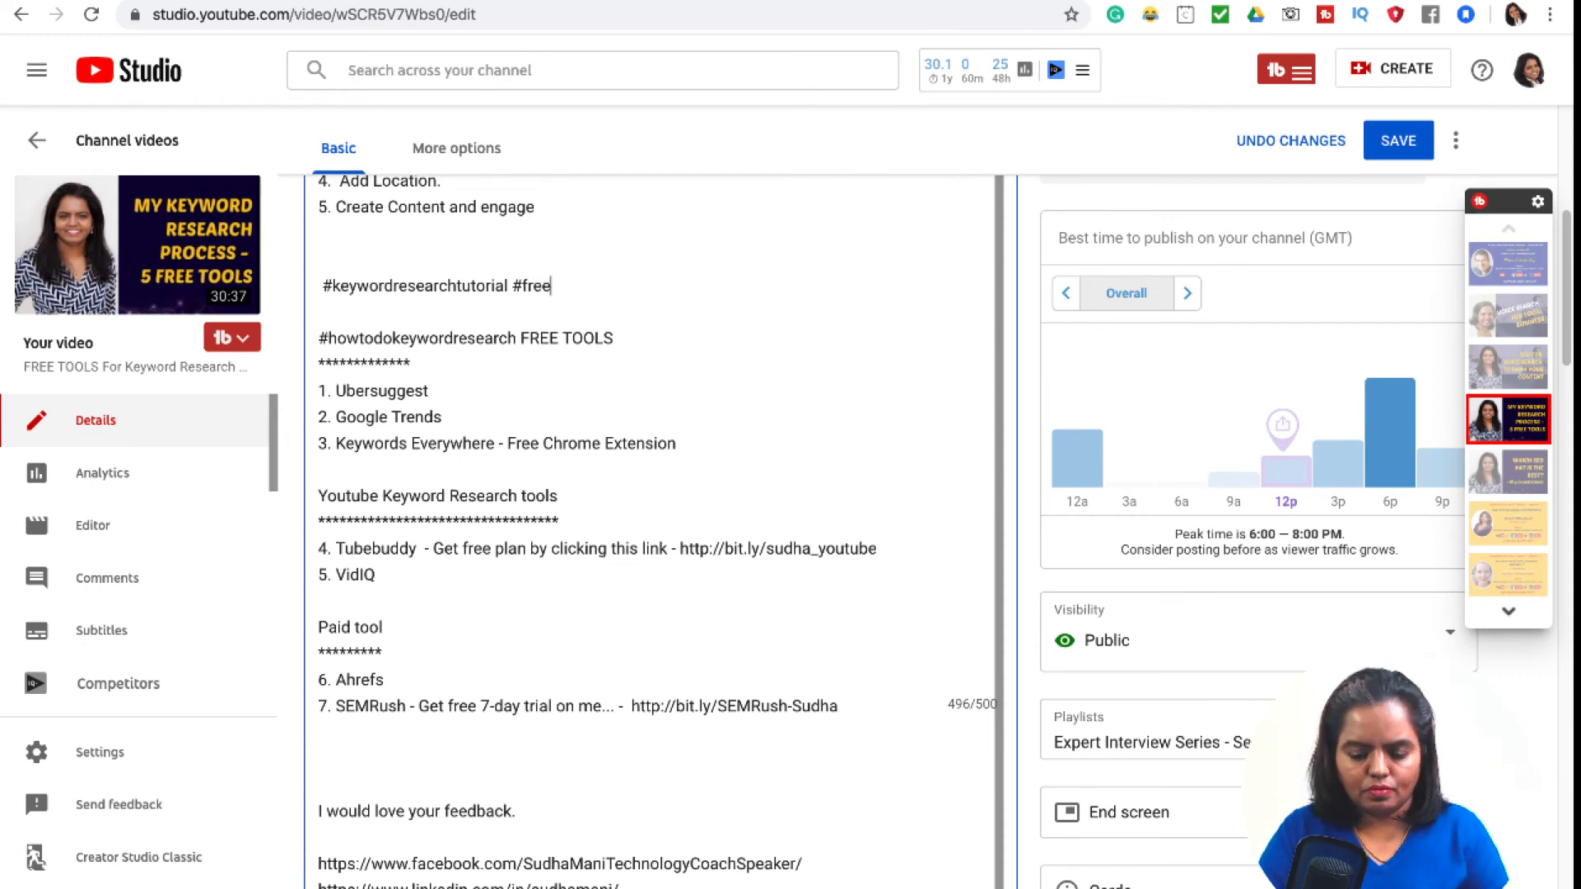
{"action": "type", "text": "keyword"}
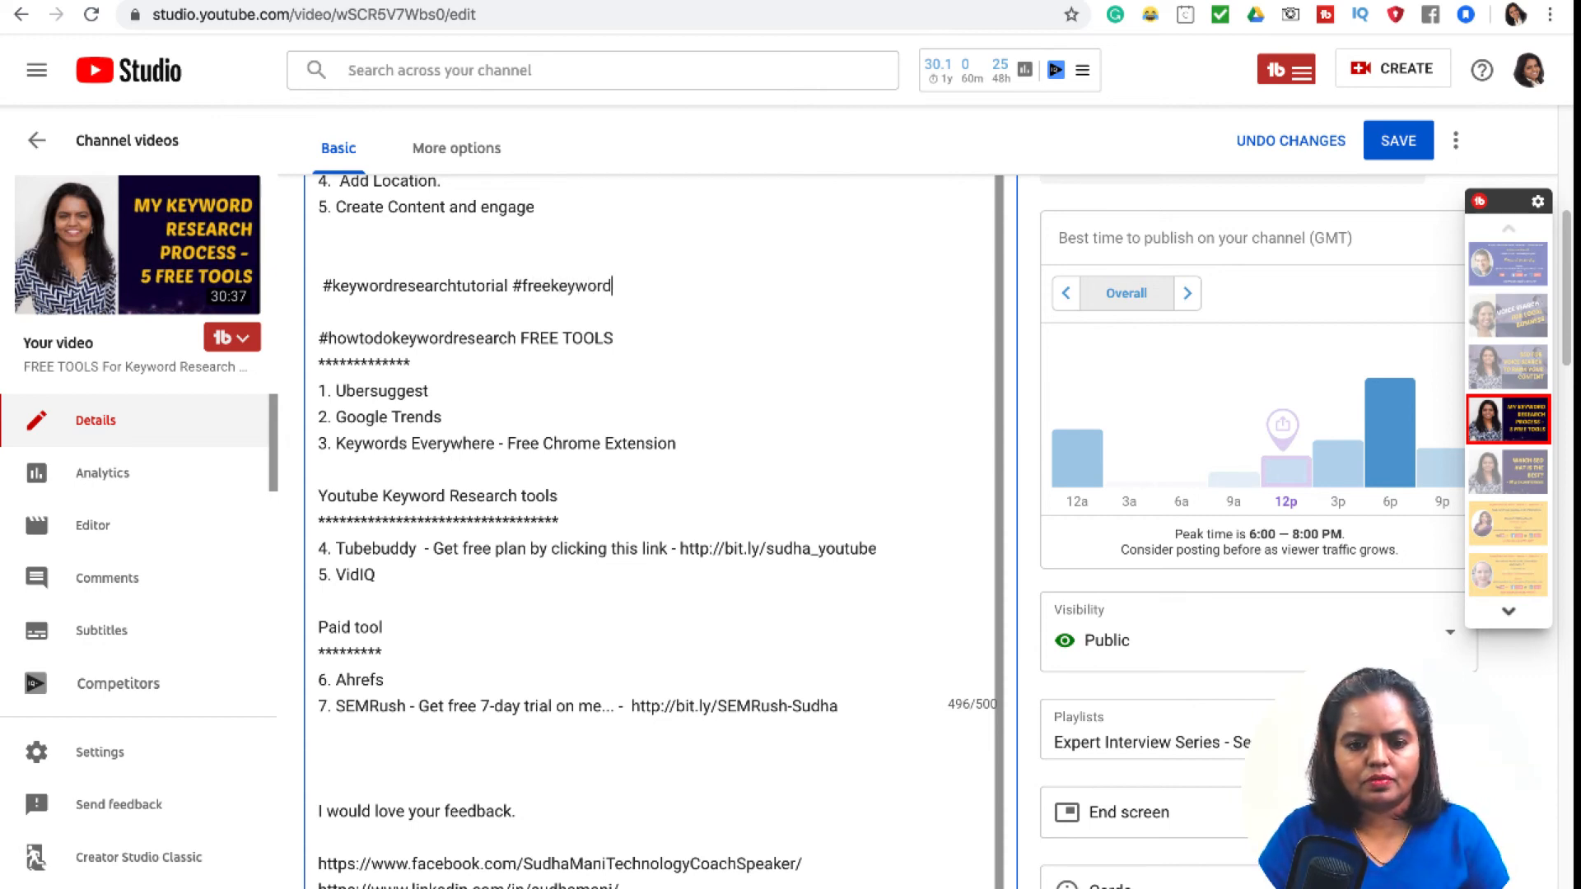
{"action": "type", "text": "resear"}
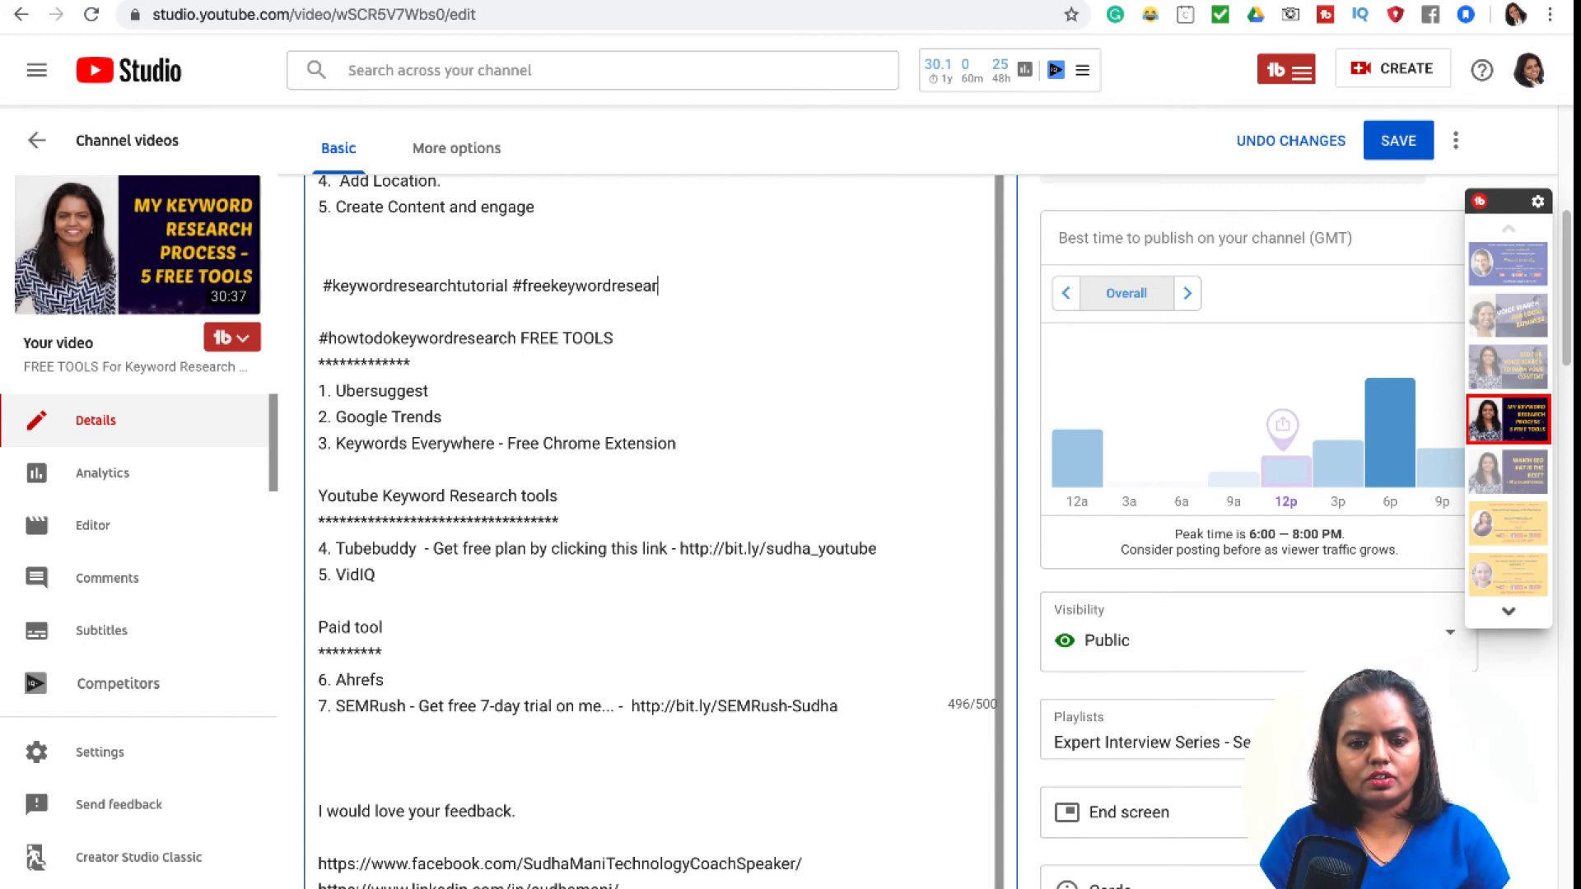
{"action": "type", "text": "chtools"}
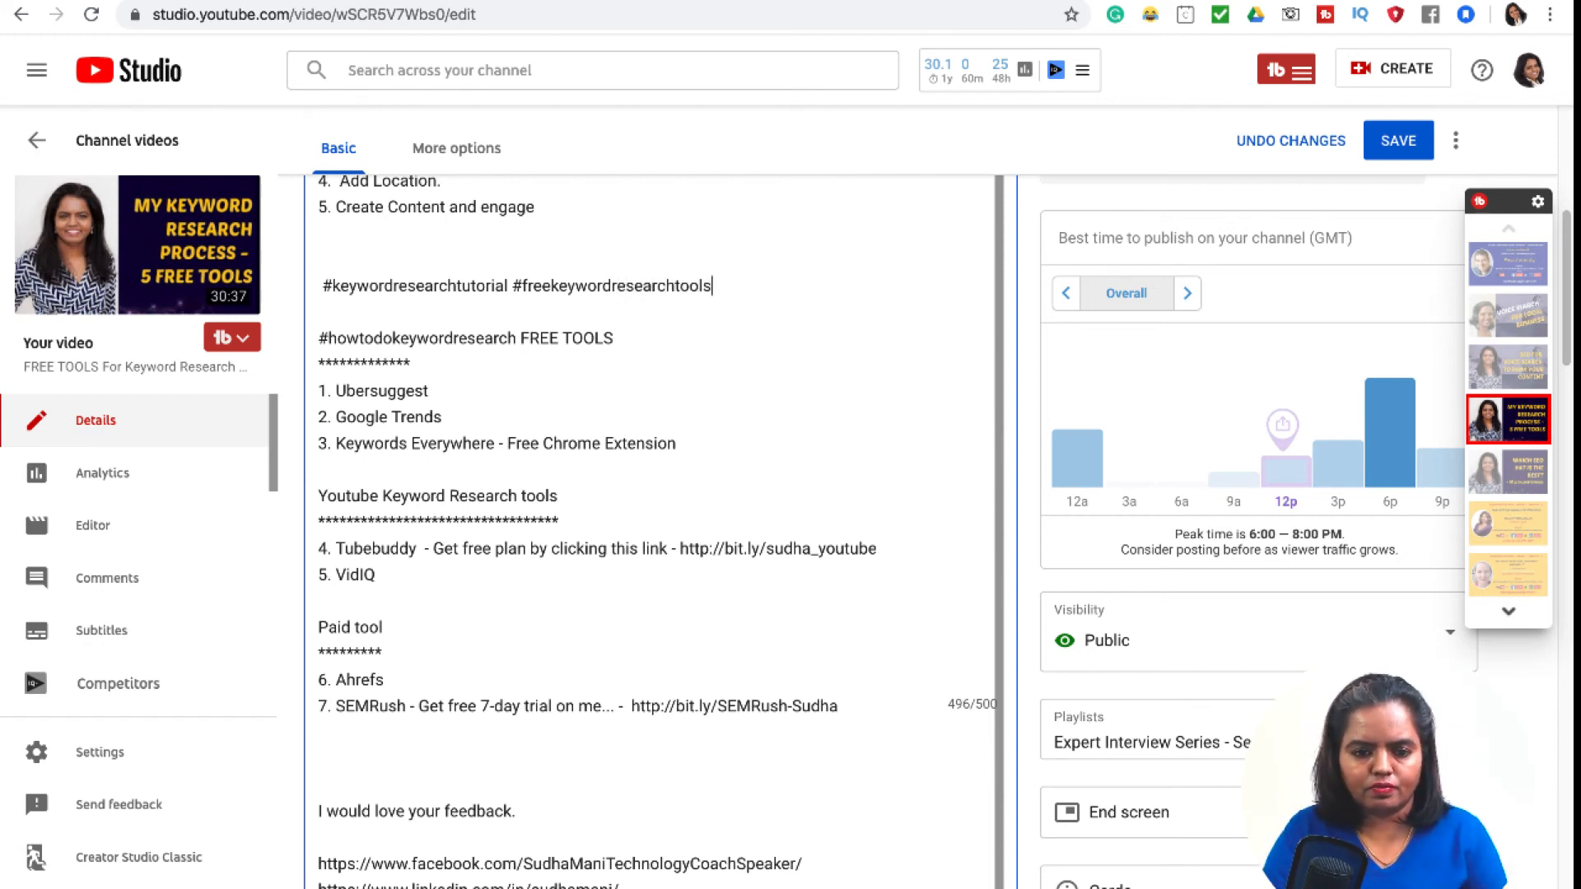
Step: Add #keywordresearch as the third hashtag on the same description line and save the video's changes
{"action": "type", "text": " #"}
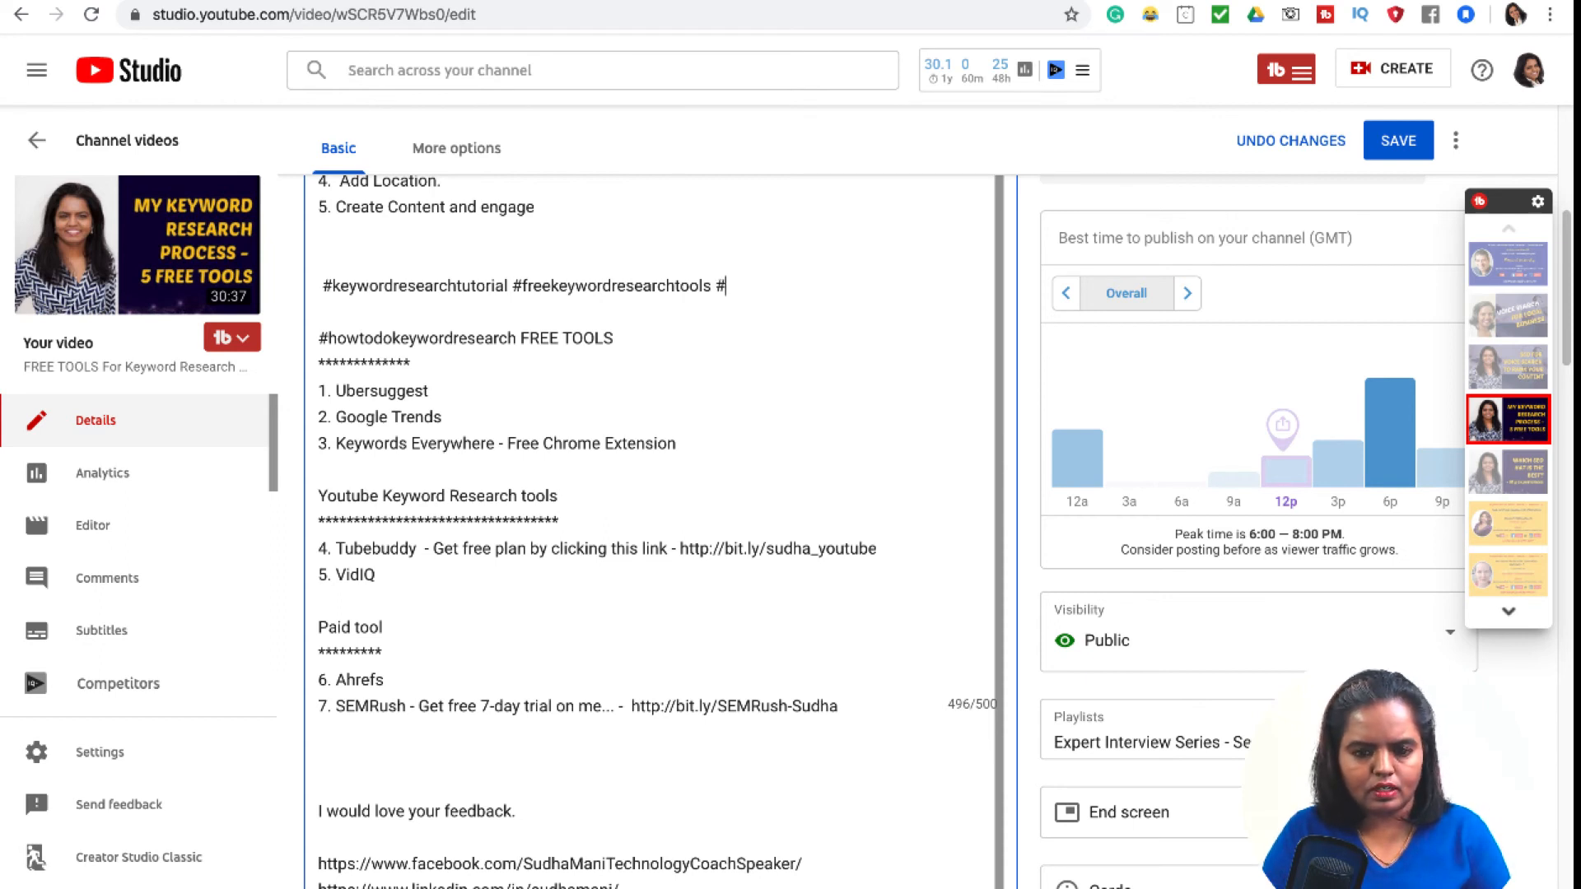
{"action": "type", "text": "keywo"}
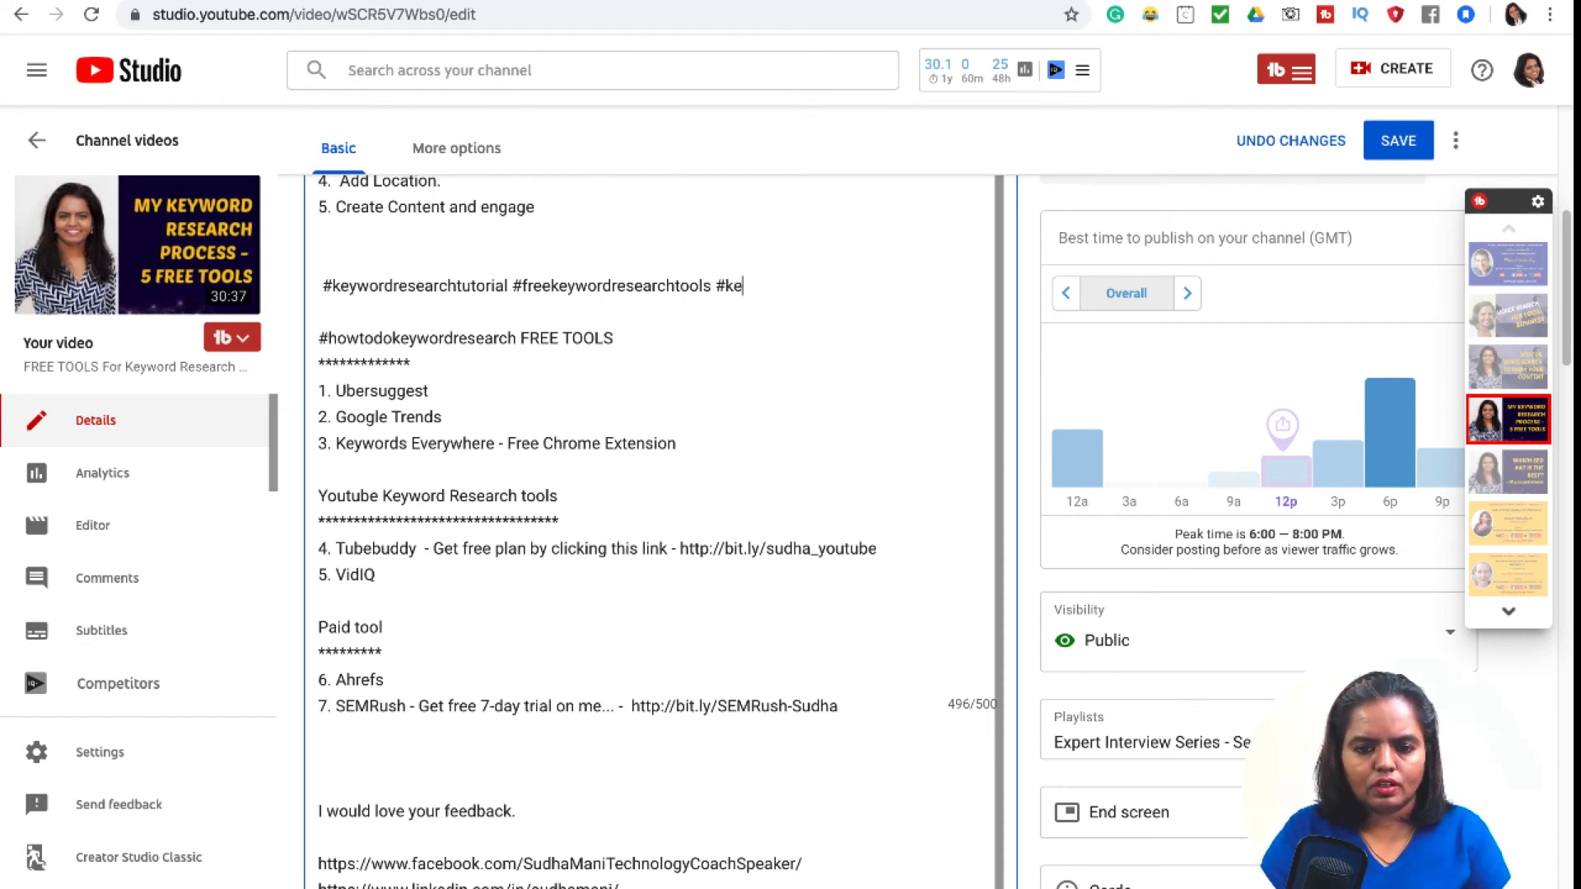
{"action": "type", "text": "rd"}
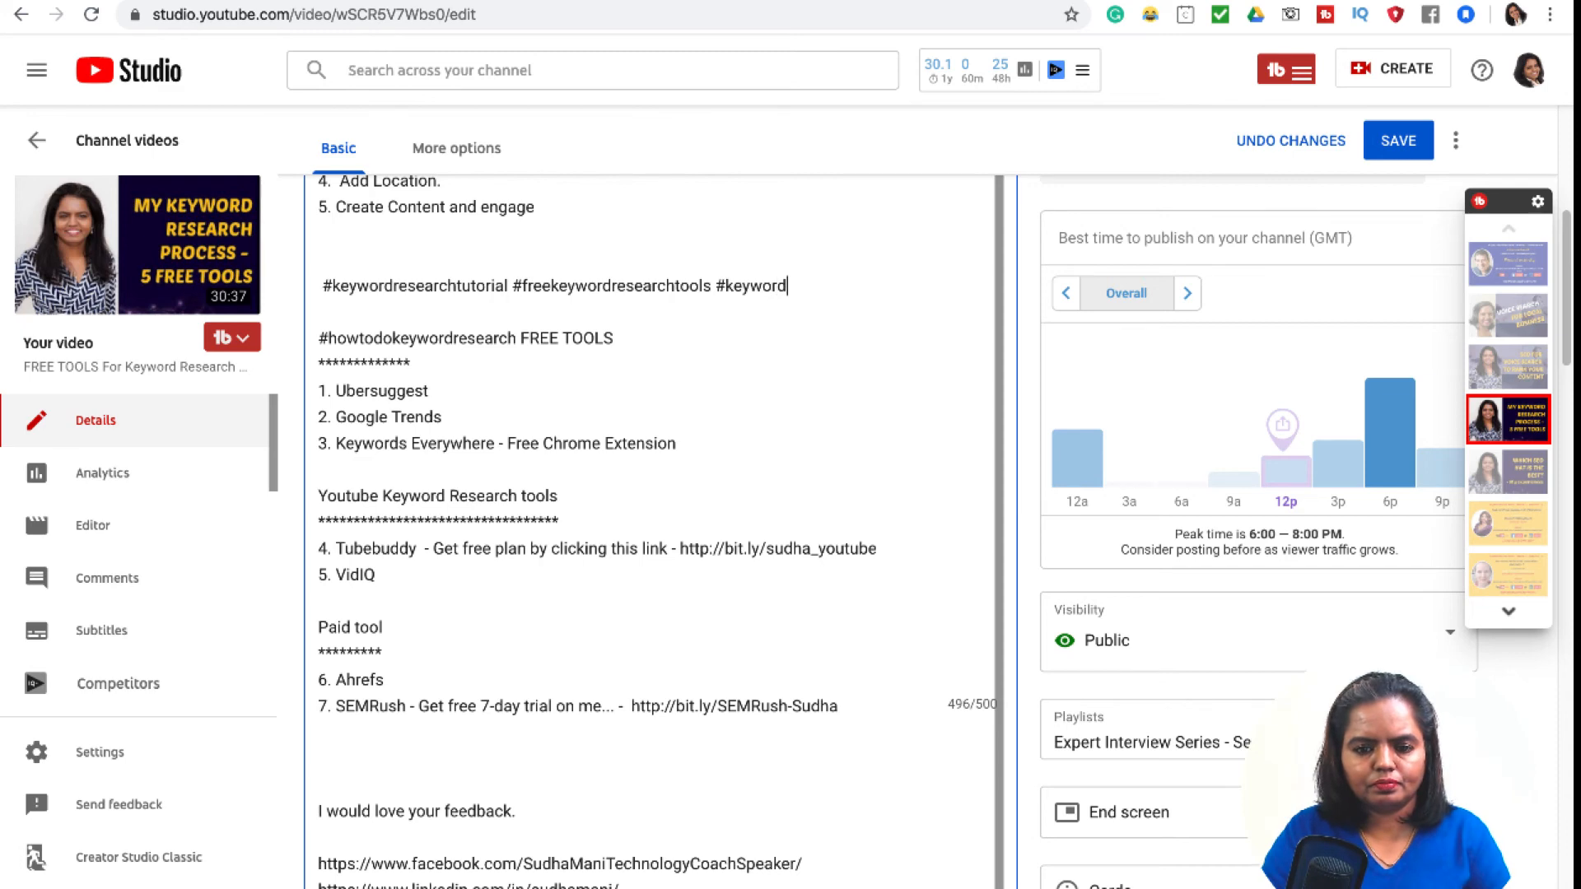
{"action": "type", "text": "res"}
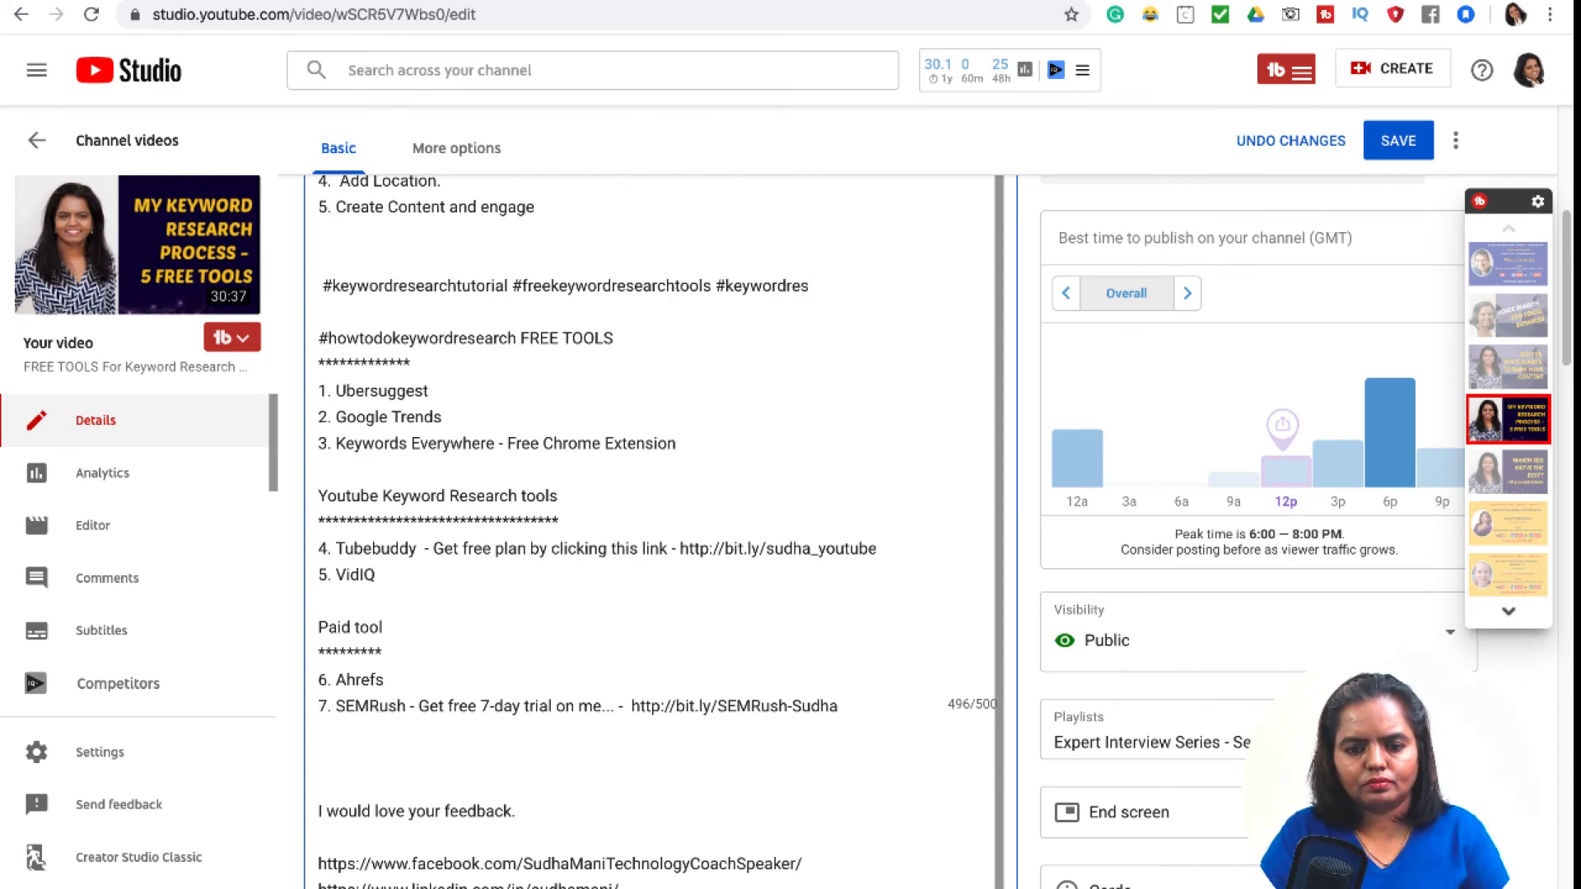
{"action": "type", "text": "earch"}
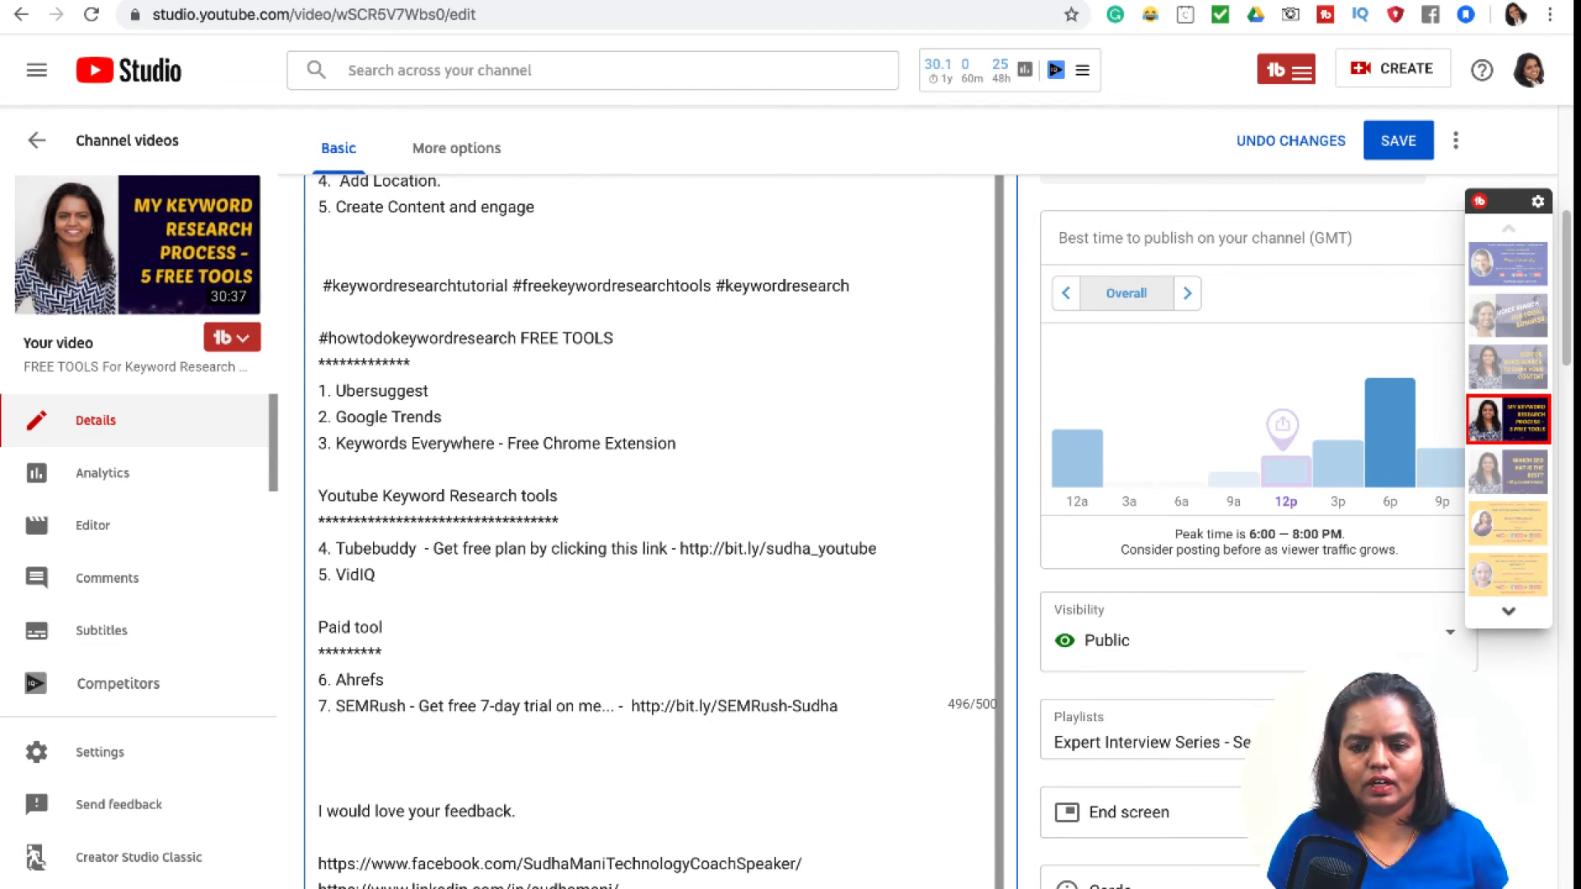
{"action": "left_click", "coordinate": [1397, 141]}
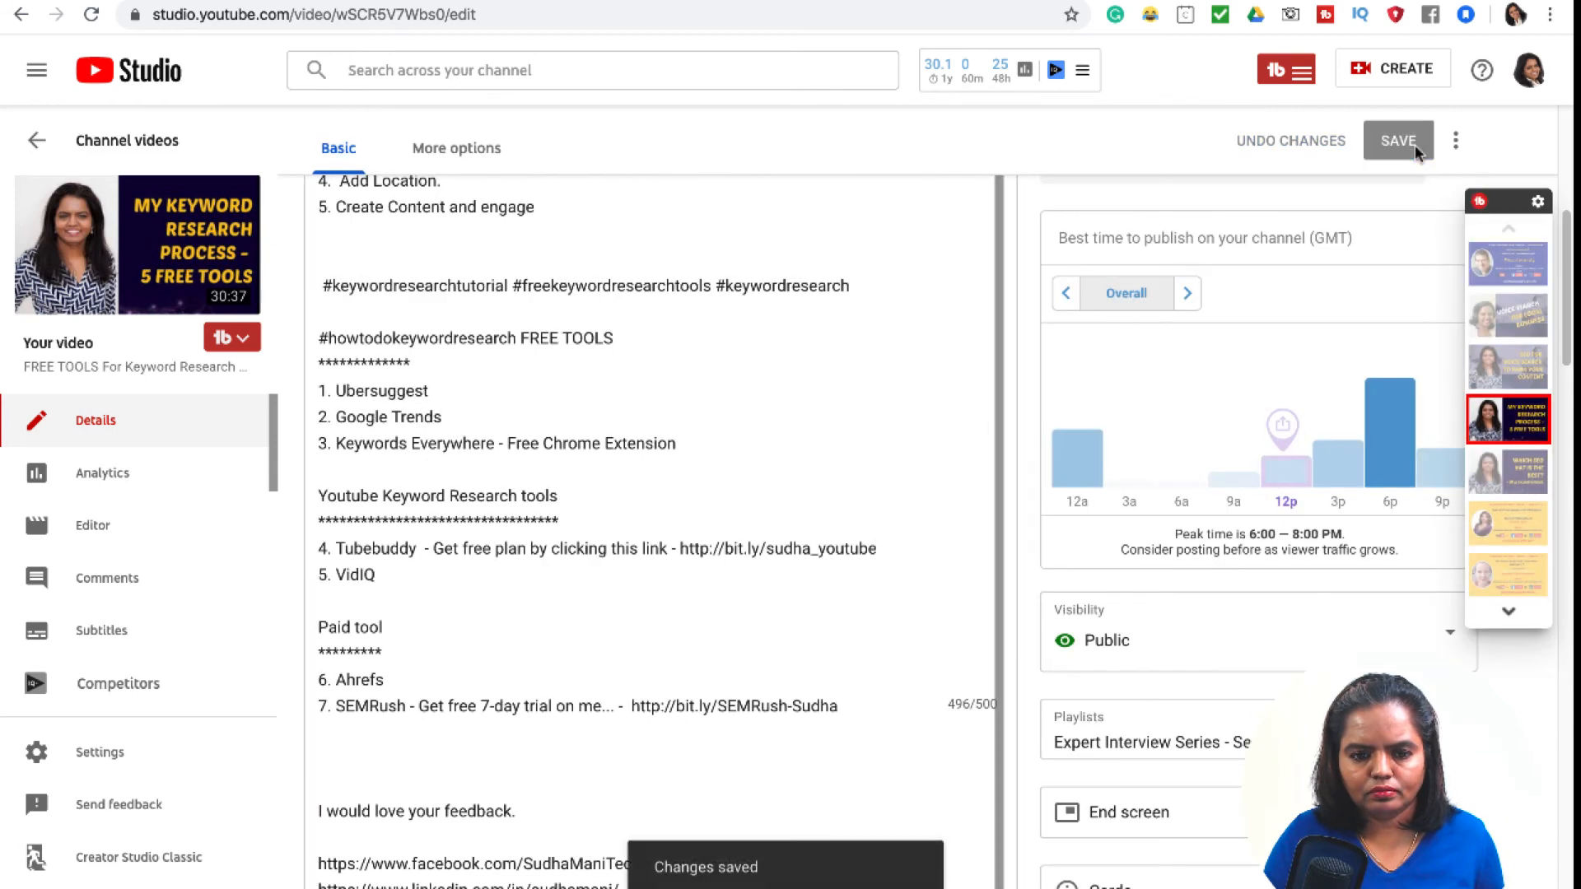
Step: Examine the video's vidIQ SEO score, its tag count criteria and the rankings shown on the saved tags
{"action": "scroll", "coordinate": [1237, 443], "scroll_direction": "down", "scroll_amount": 3}
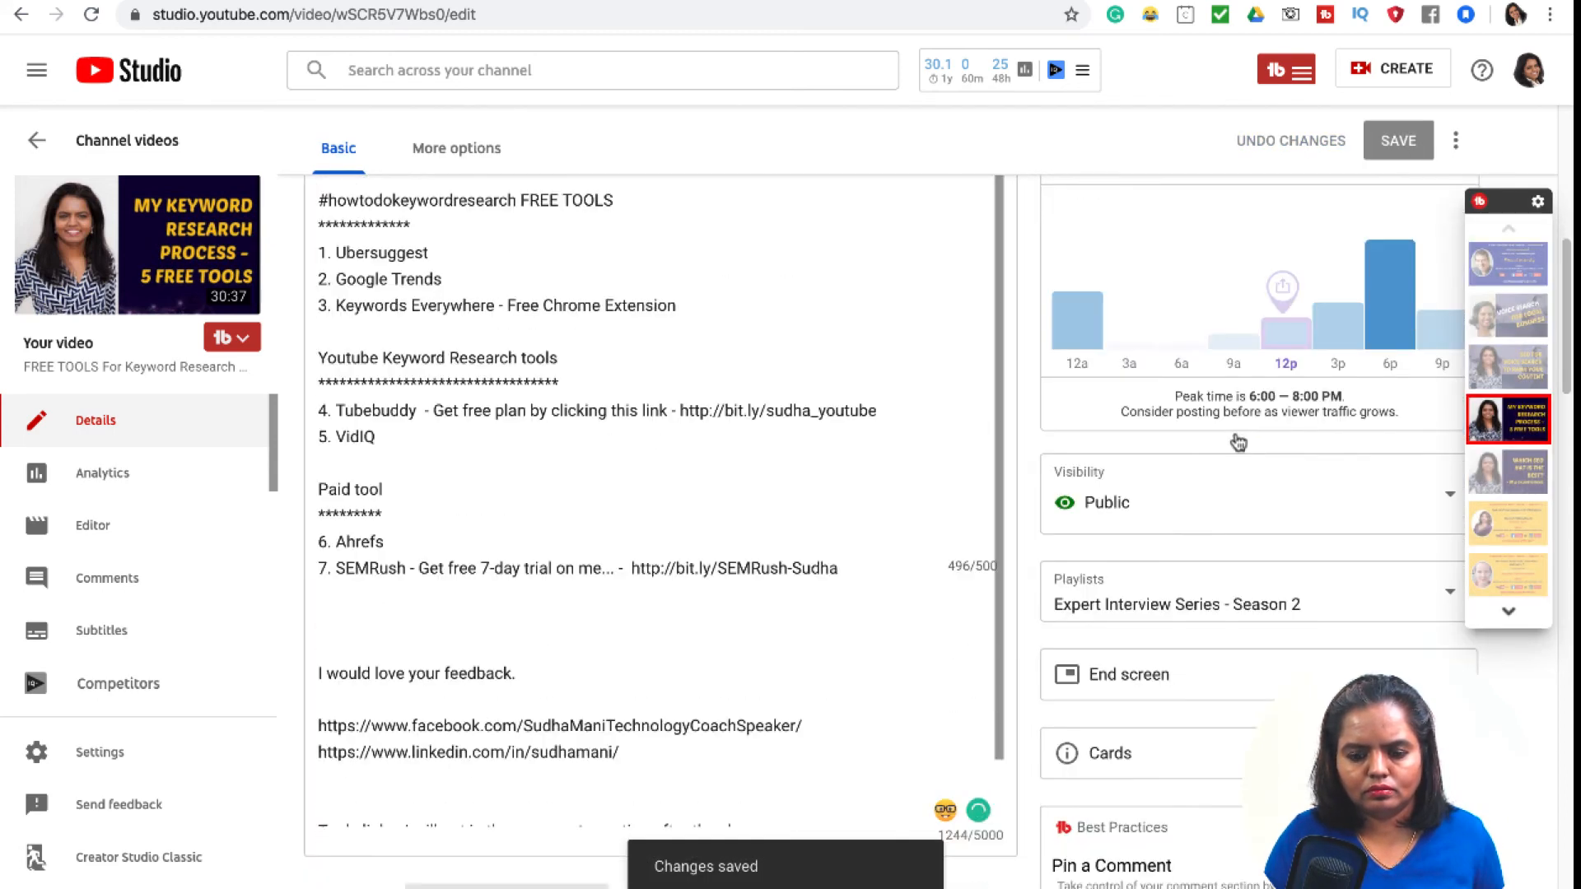
{"action": "scroll", "coordinate": [1237, 443], "scroll_direction": "down", "scroll_amount": 10}
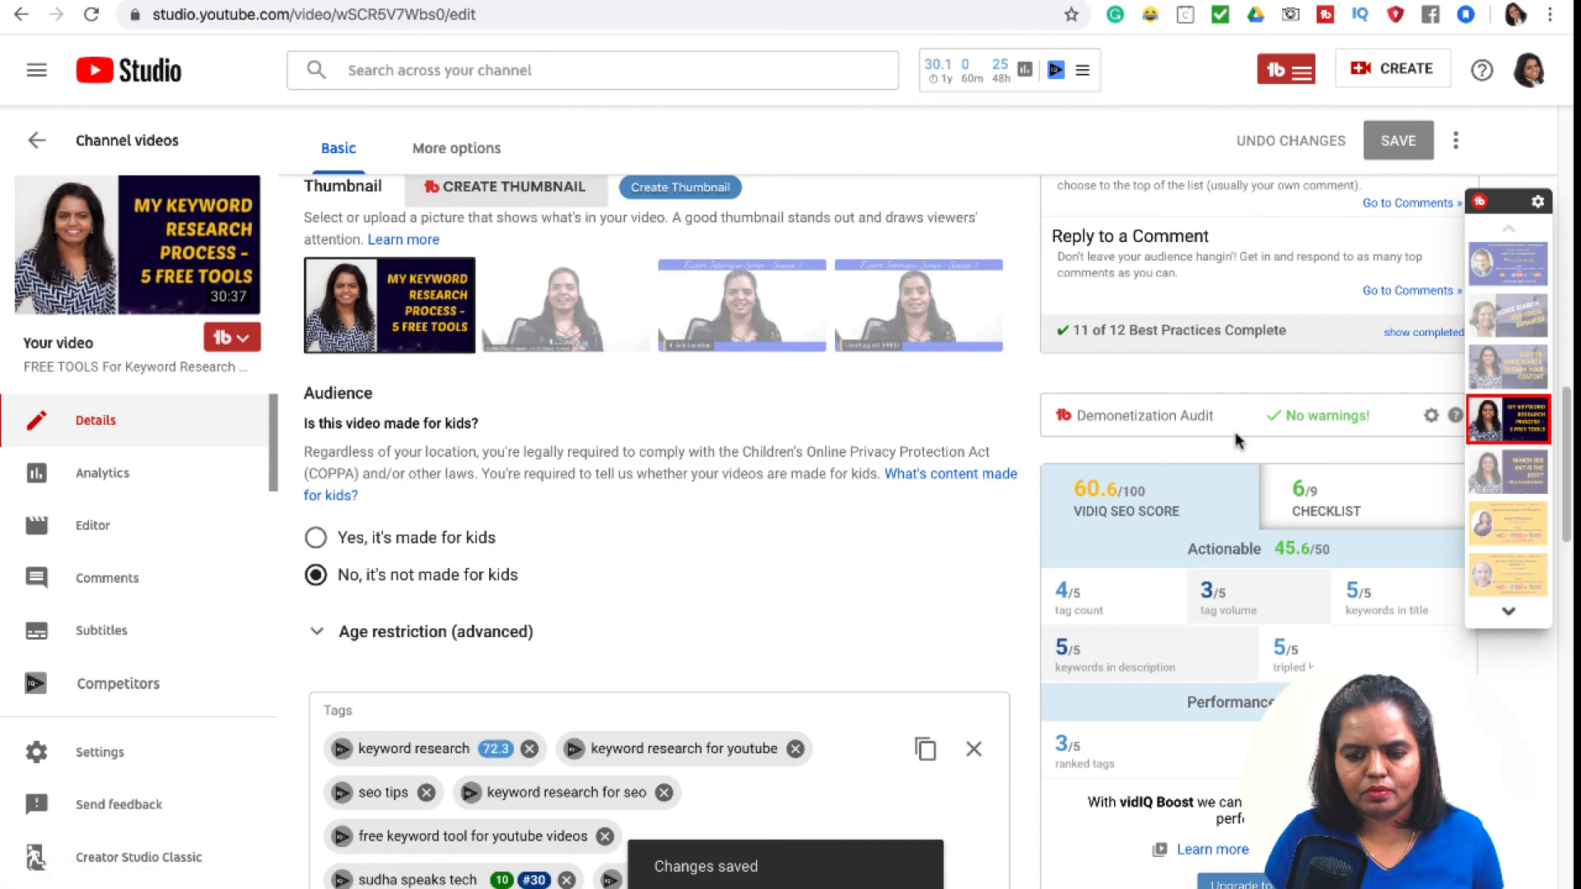
{"action": "scroll", "coordinate": [1238, 443], "scroll_direction": "down", "scroll_amount": 4}
{"action": "mouse_move", "coordinate": [1036, 412]}
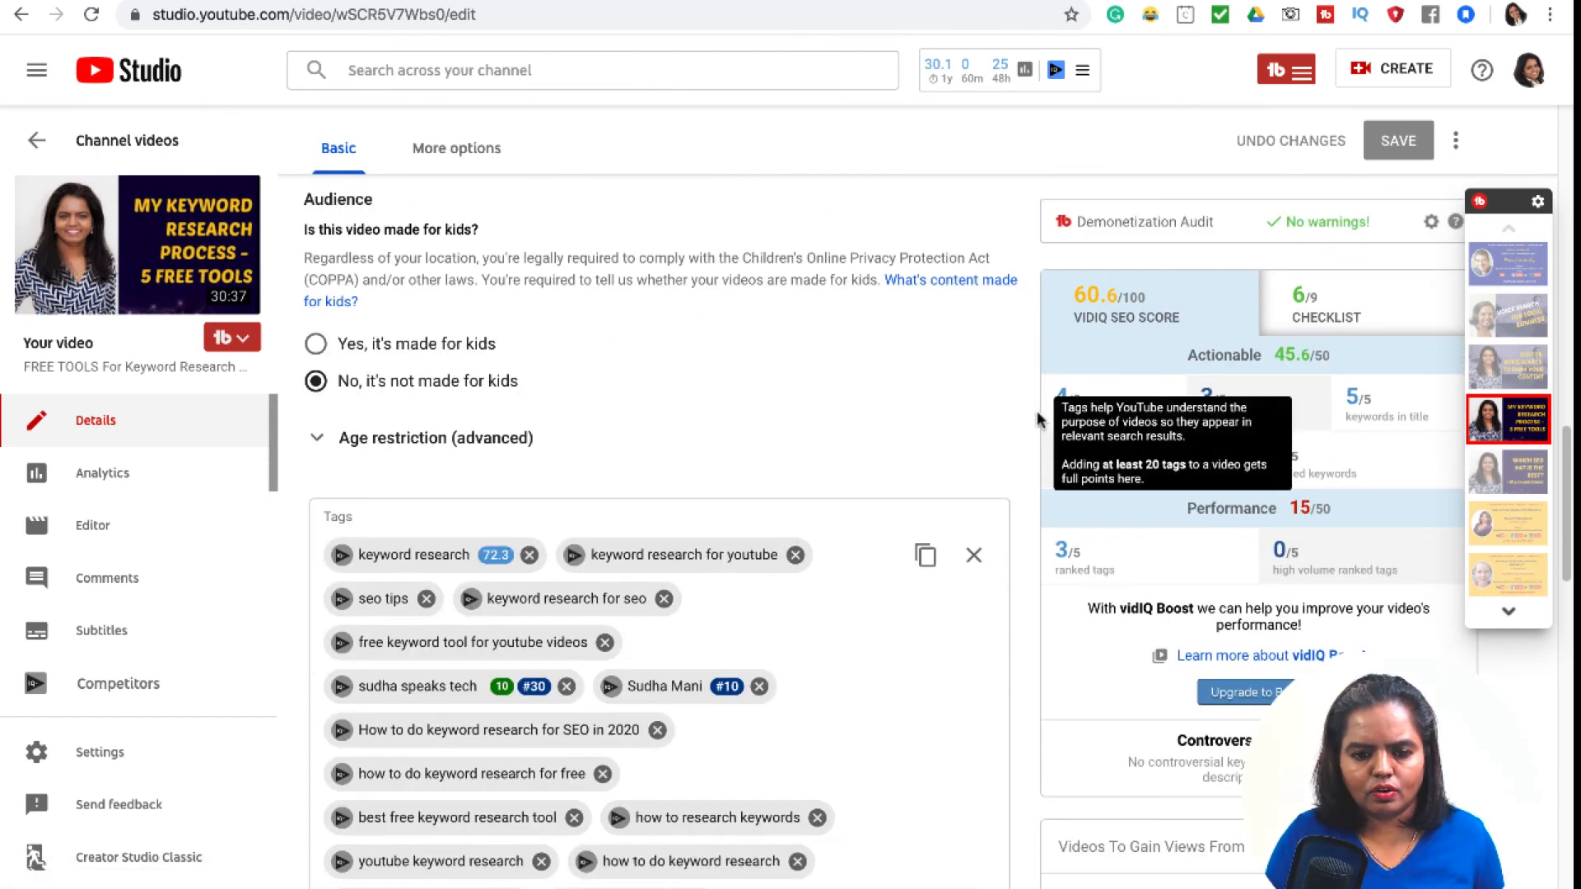
{"action": "scroll", "coordinate": [1036, 412], "scroll_direction": "down", "scroll_amount": 4}
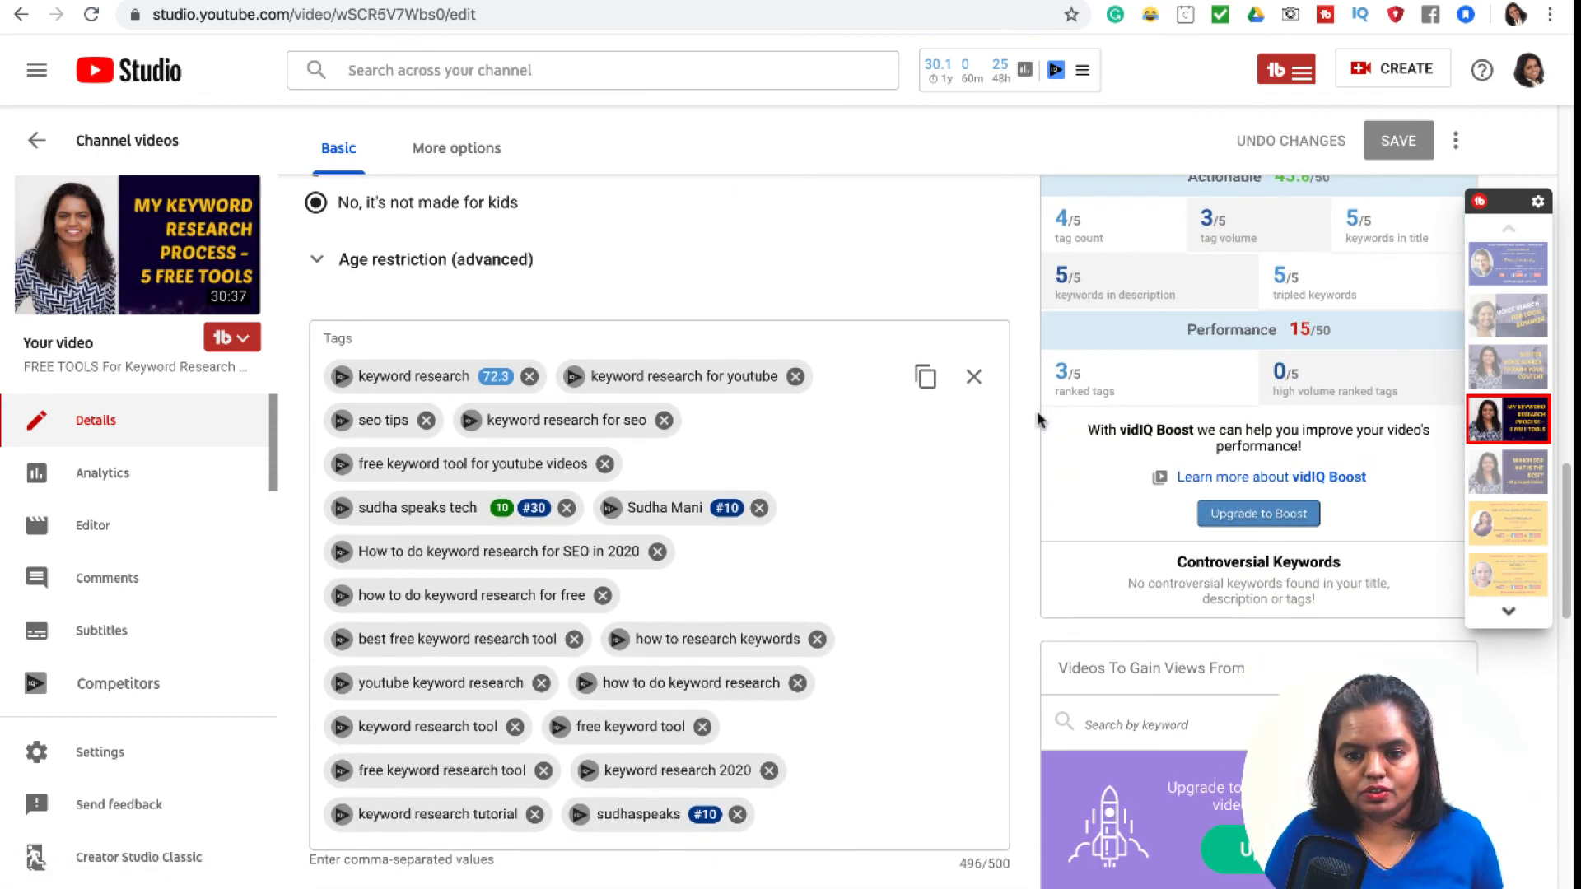
{"action": "scroll", "coordinate": [1035, 411], "scroll_direction": "down", "scroll_amount": 2}
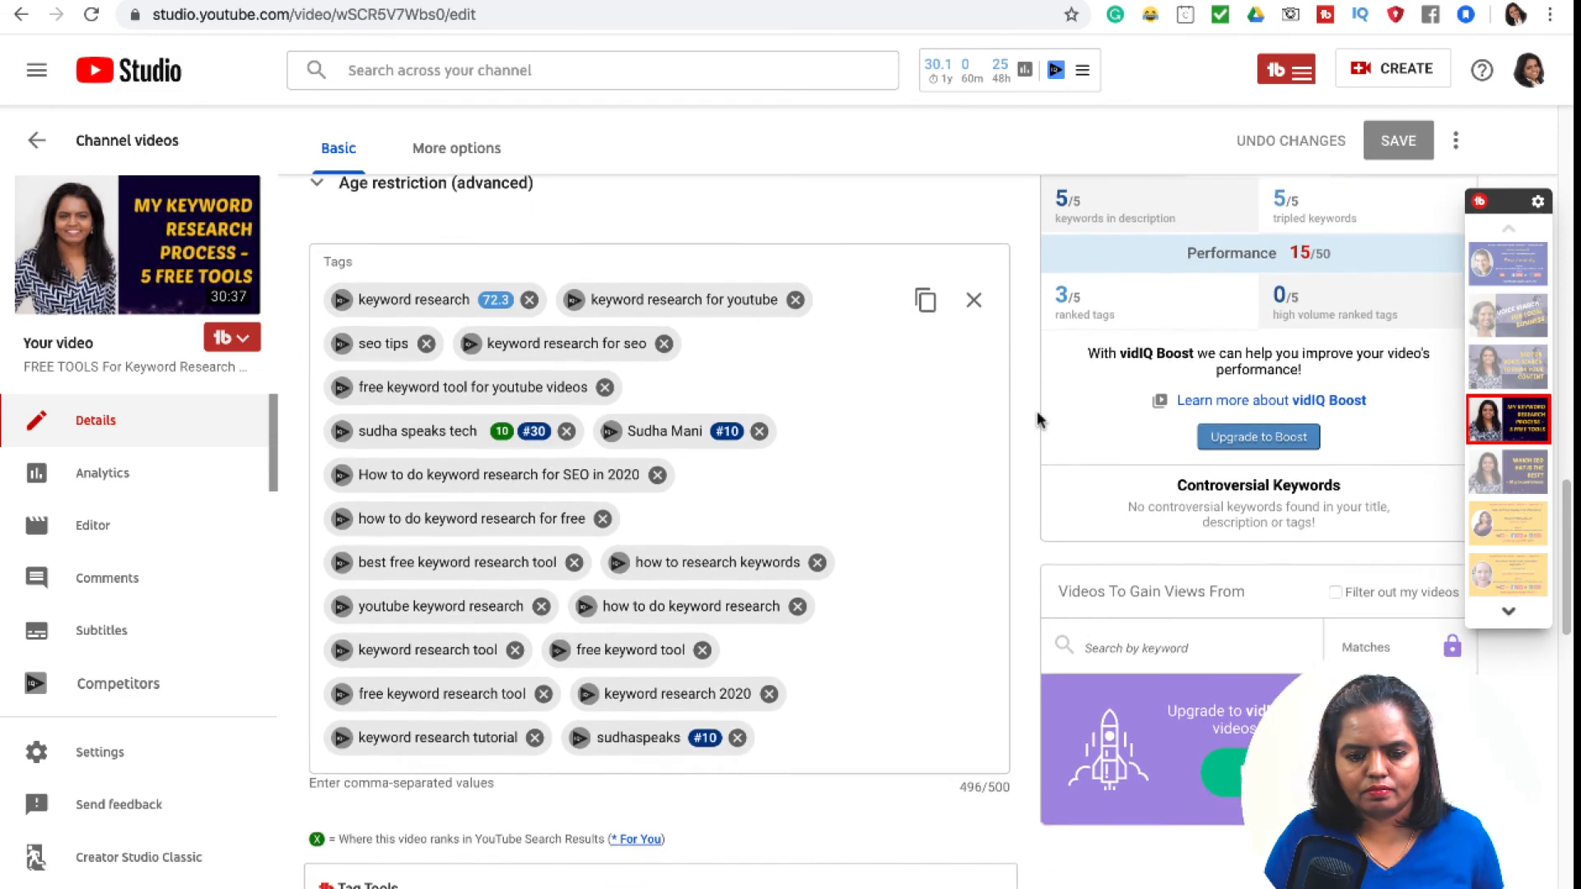
{"action": "scroll", "coordinate": [1035, 412], "scroll_direction": "up", "scroll_amount": 3}
{"action": "scroll", "coordinate": [1036, 411], "scroll_direction": "down", "scroll_amount": 5}
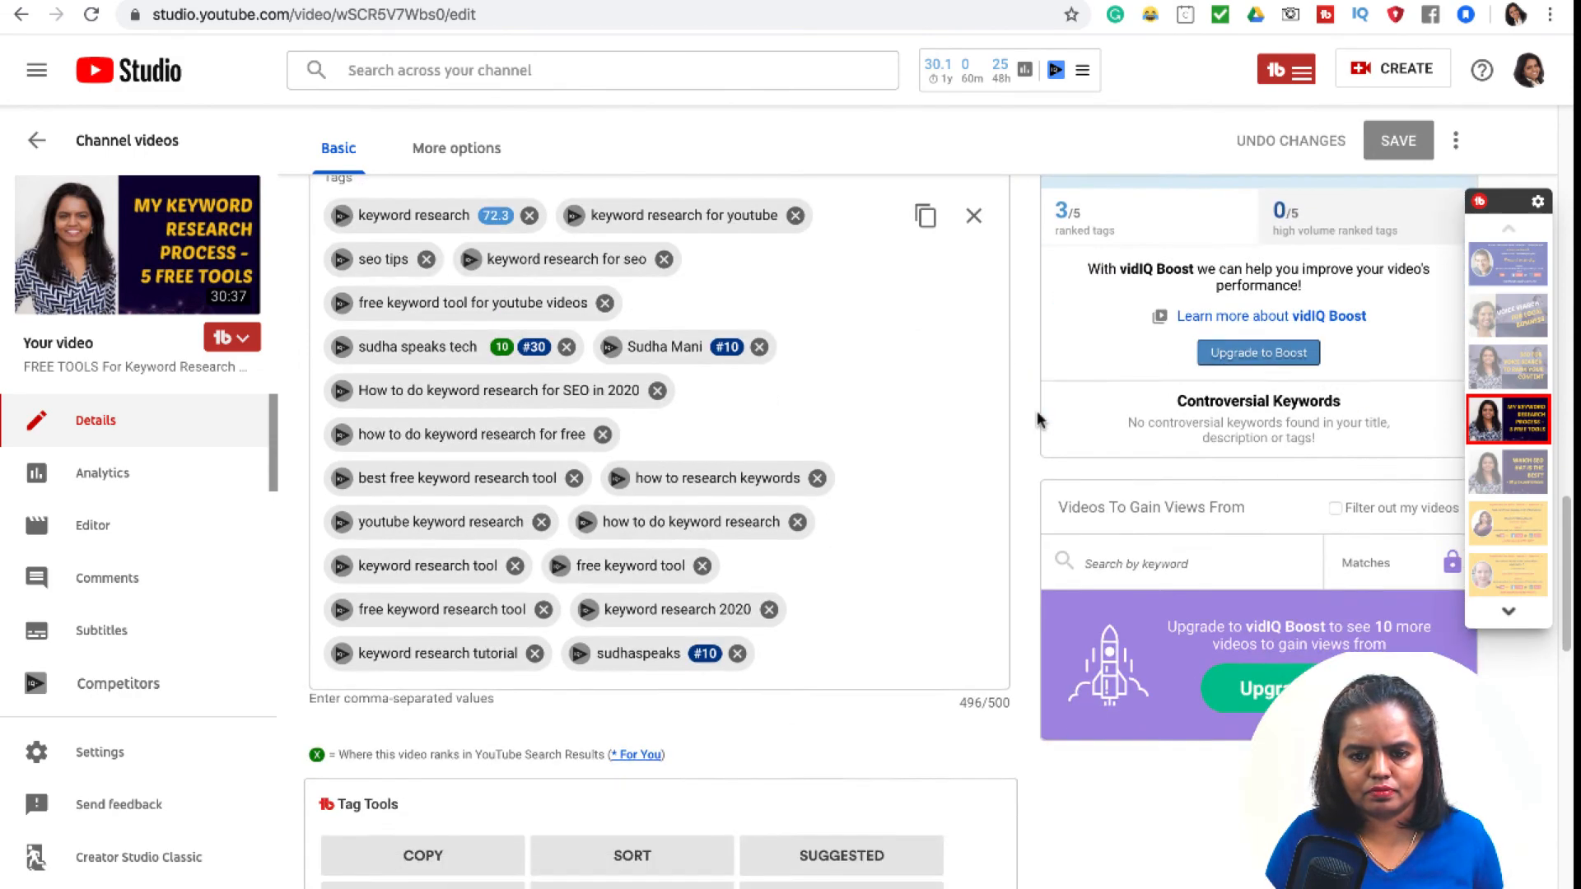
Step: Refresh the scores of TubeBuddy's recommended tags for the video
{"action": "scroll", "coordinate": [1036, 412], "scroll_direction": "down", "scroll_amount": 7}
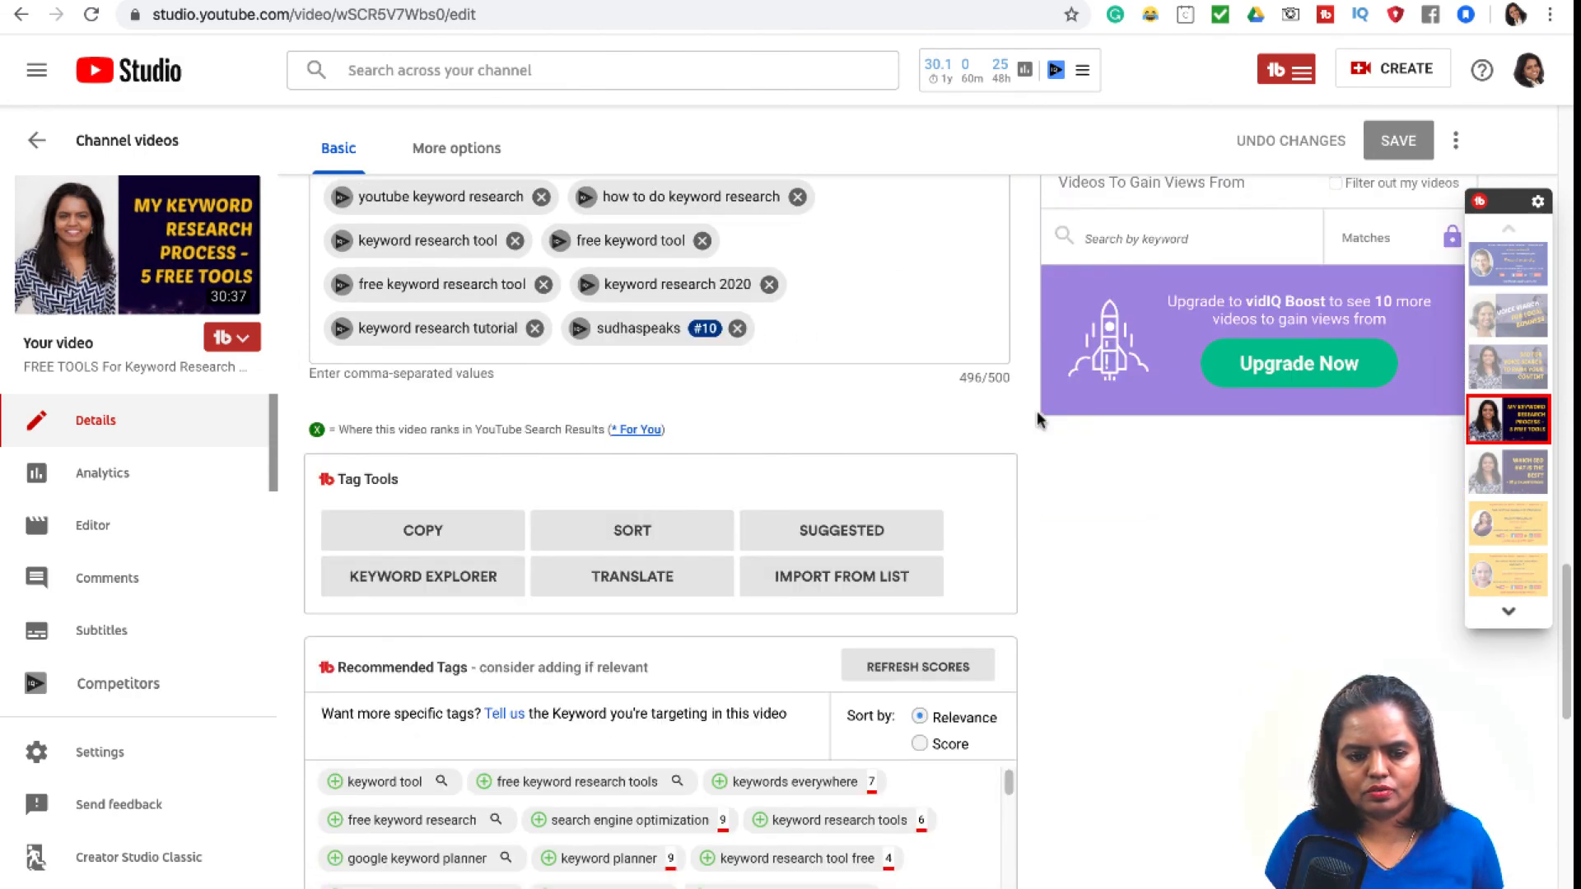
{"action": "scroll", "coordinate": [1036, 411], "scroll_direction": "down", "scroll_amount": 2}
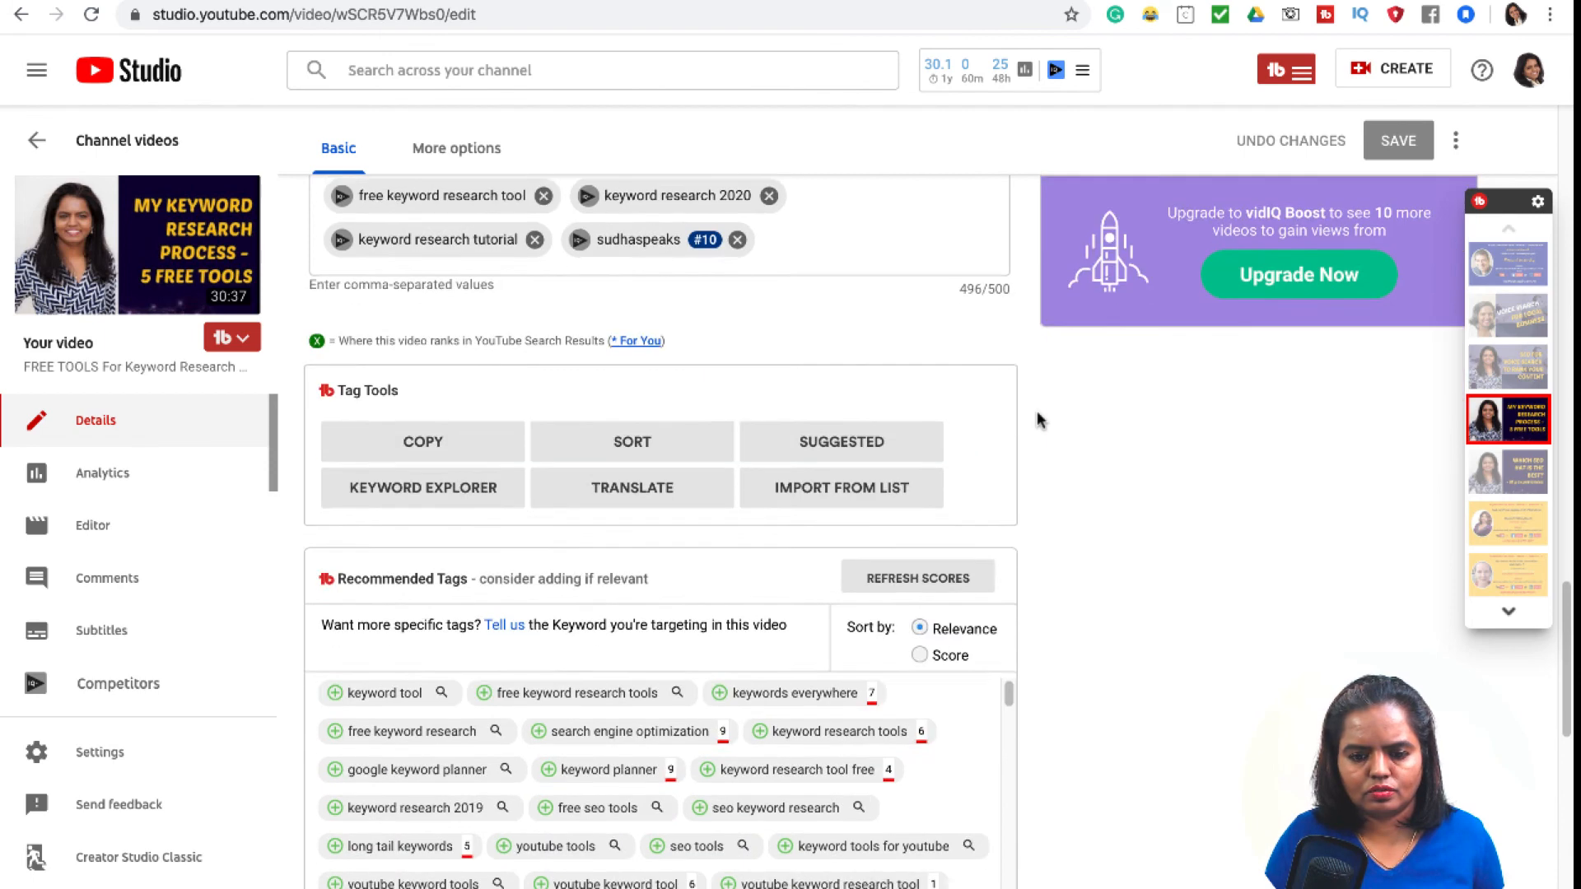
{"action": "left_click", "coordinate": [912, 580]}
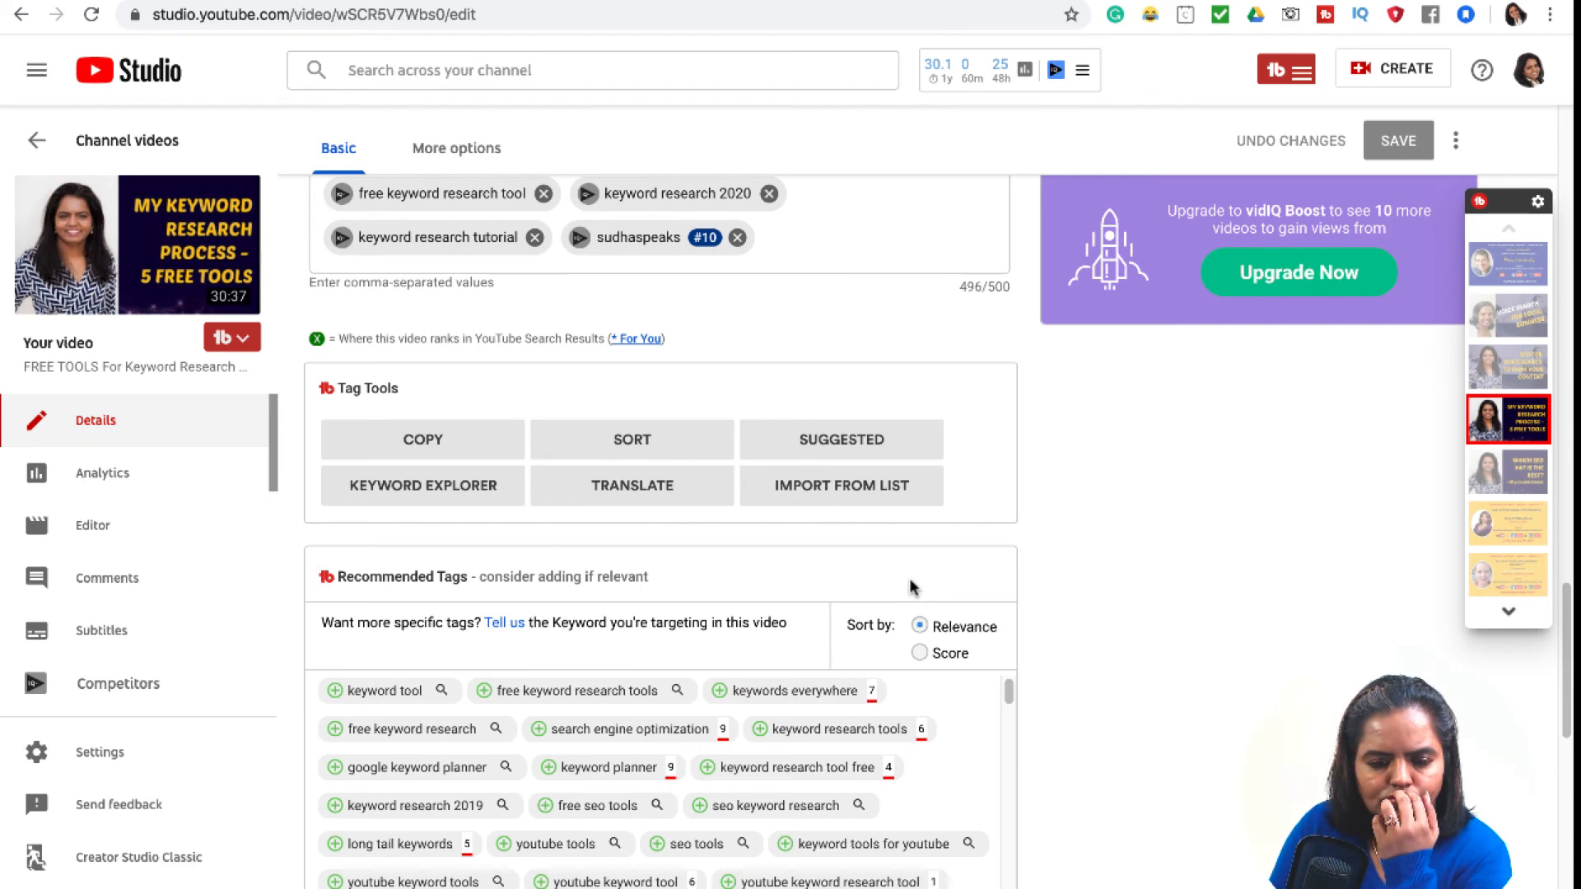
Step: Look back over the video's tags, SEO score and description, and return to the channel's video list
{"action": "scroll", "coordinate": [910, 586], "scroll_direction": "up", "scroll_amount": 5}
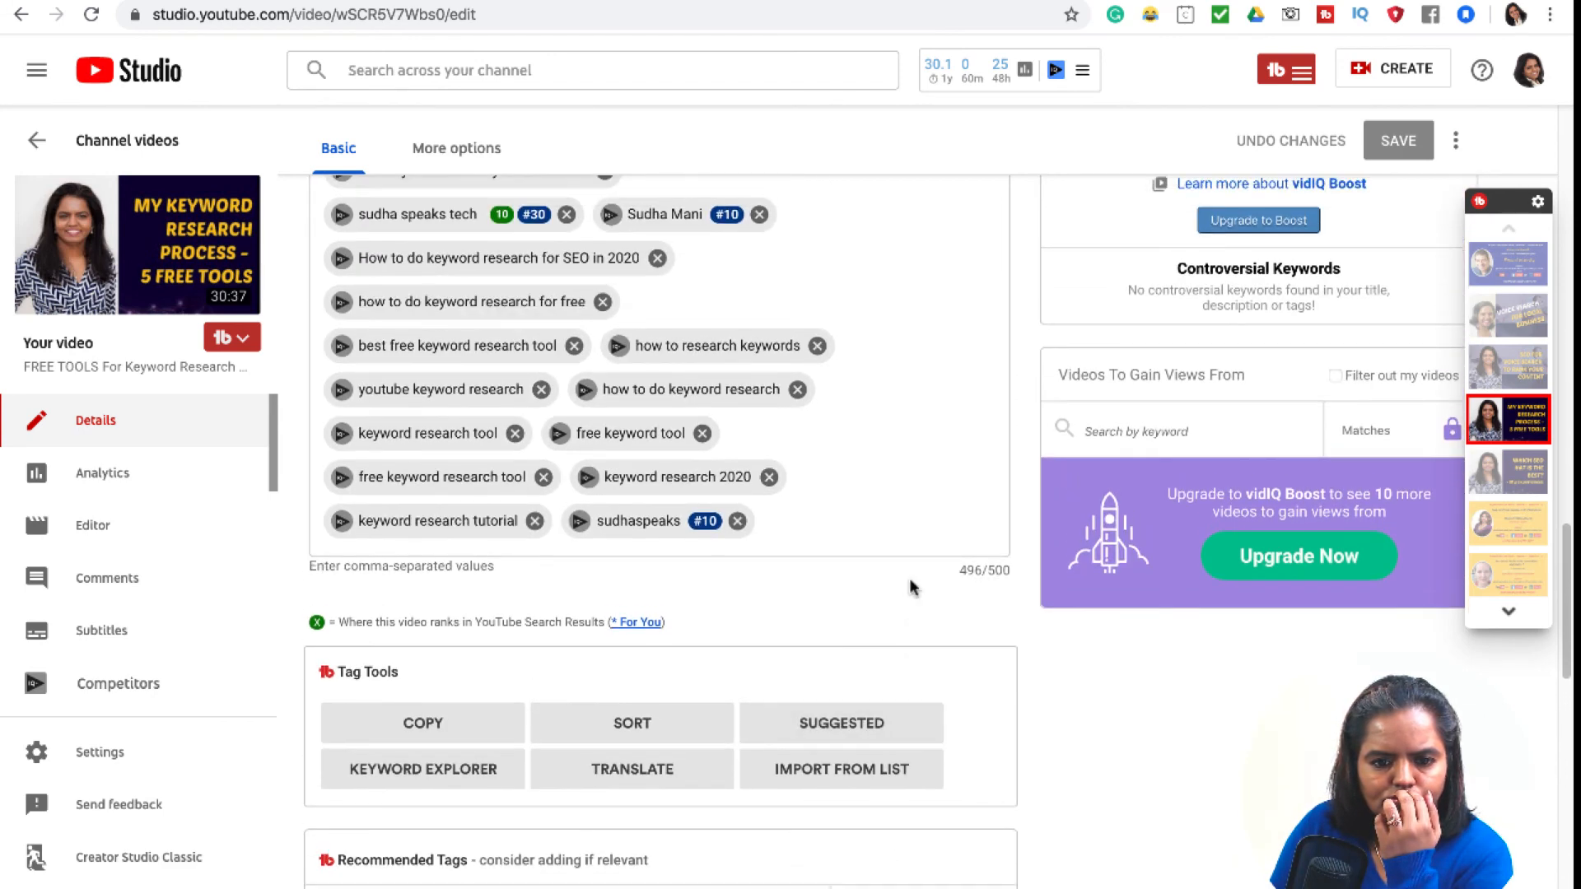
{"action": "scroll", "coordinate": [909, 586], "scroll_direction": "up", "scroll_amount": 6}
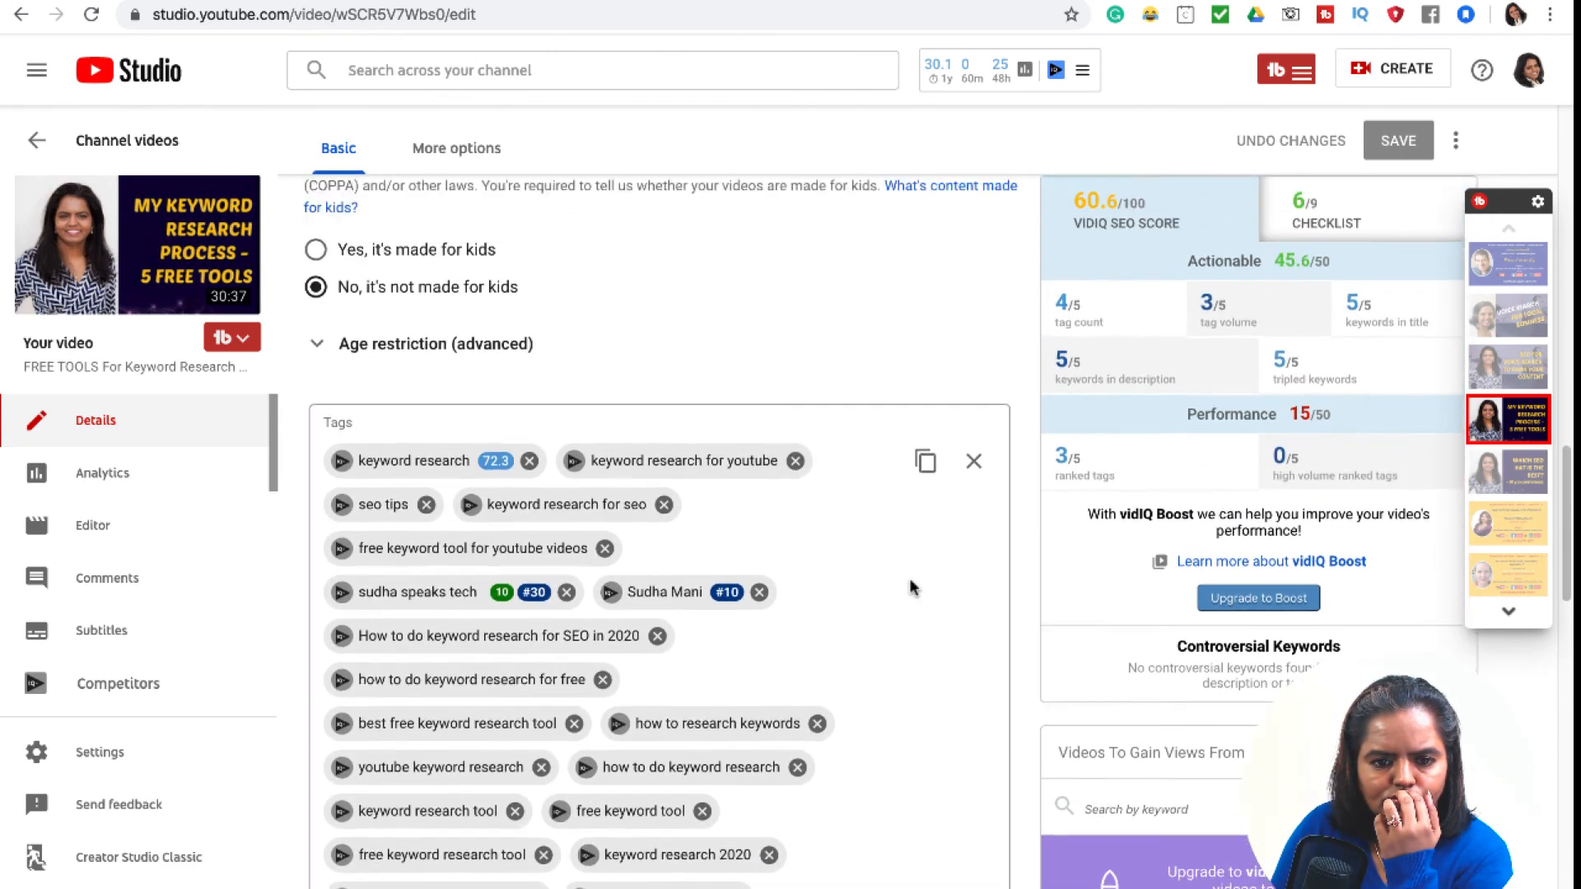
{"action": "scroll", "coordinate": [910, 587], "scroll_direction": "up", "scroll_amount": 8}
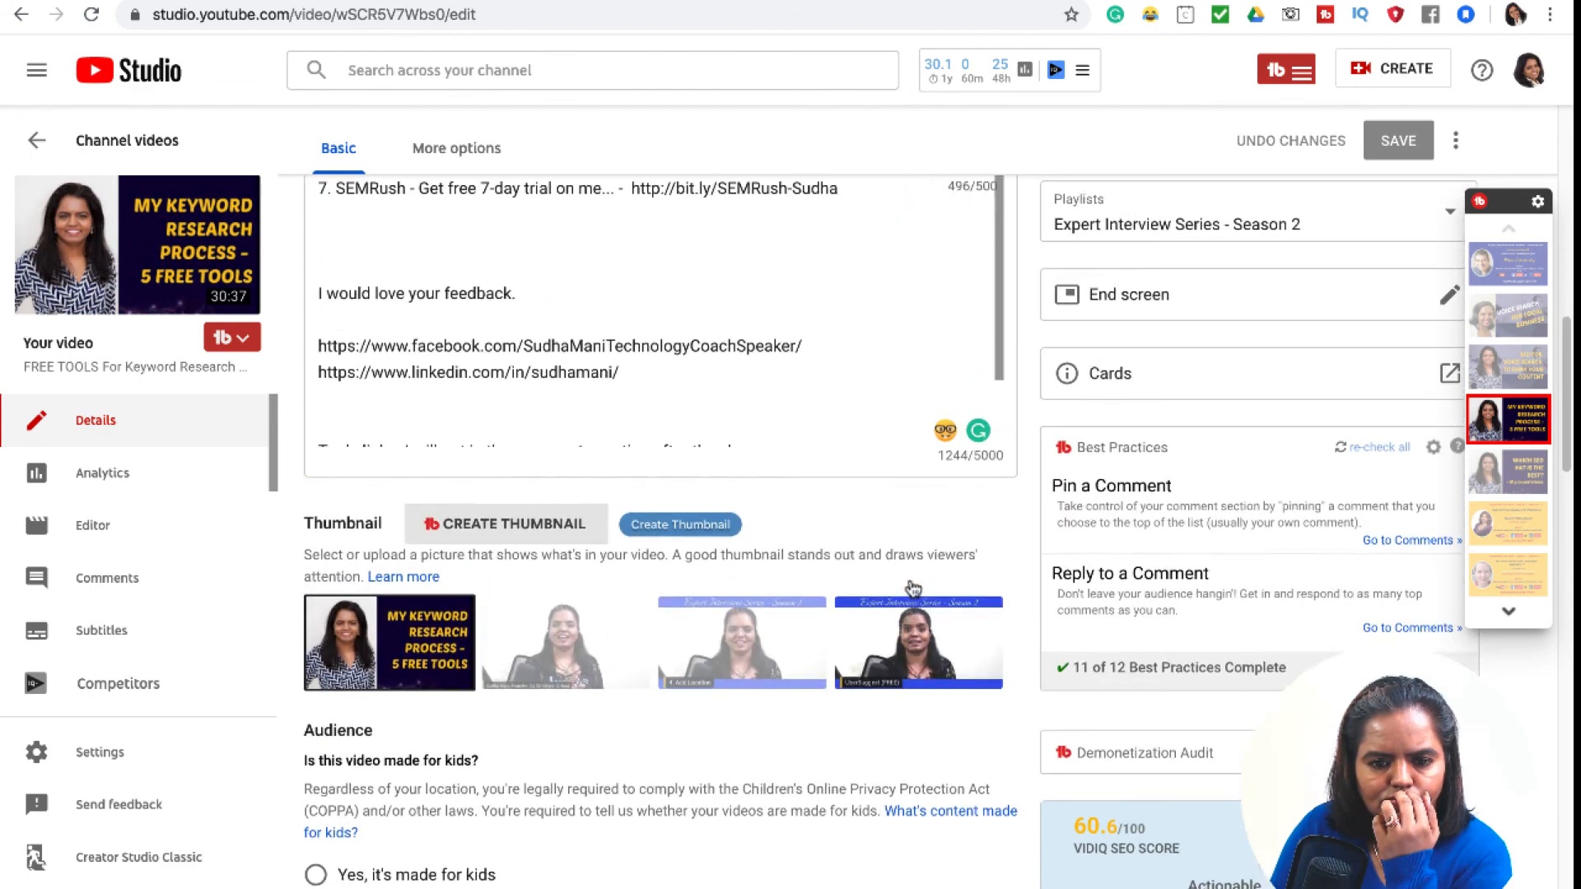
{"action": "scroll", "coordinate": [911, 580], "scroll_direction": "up", "scroll_amount": 6}
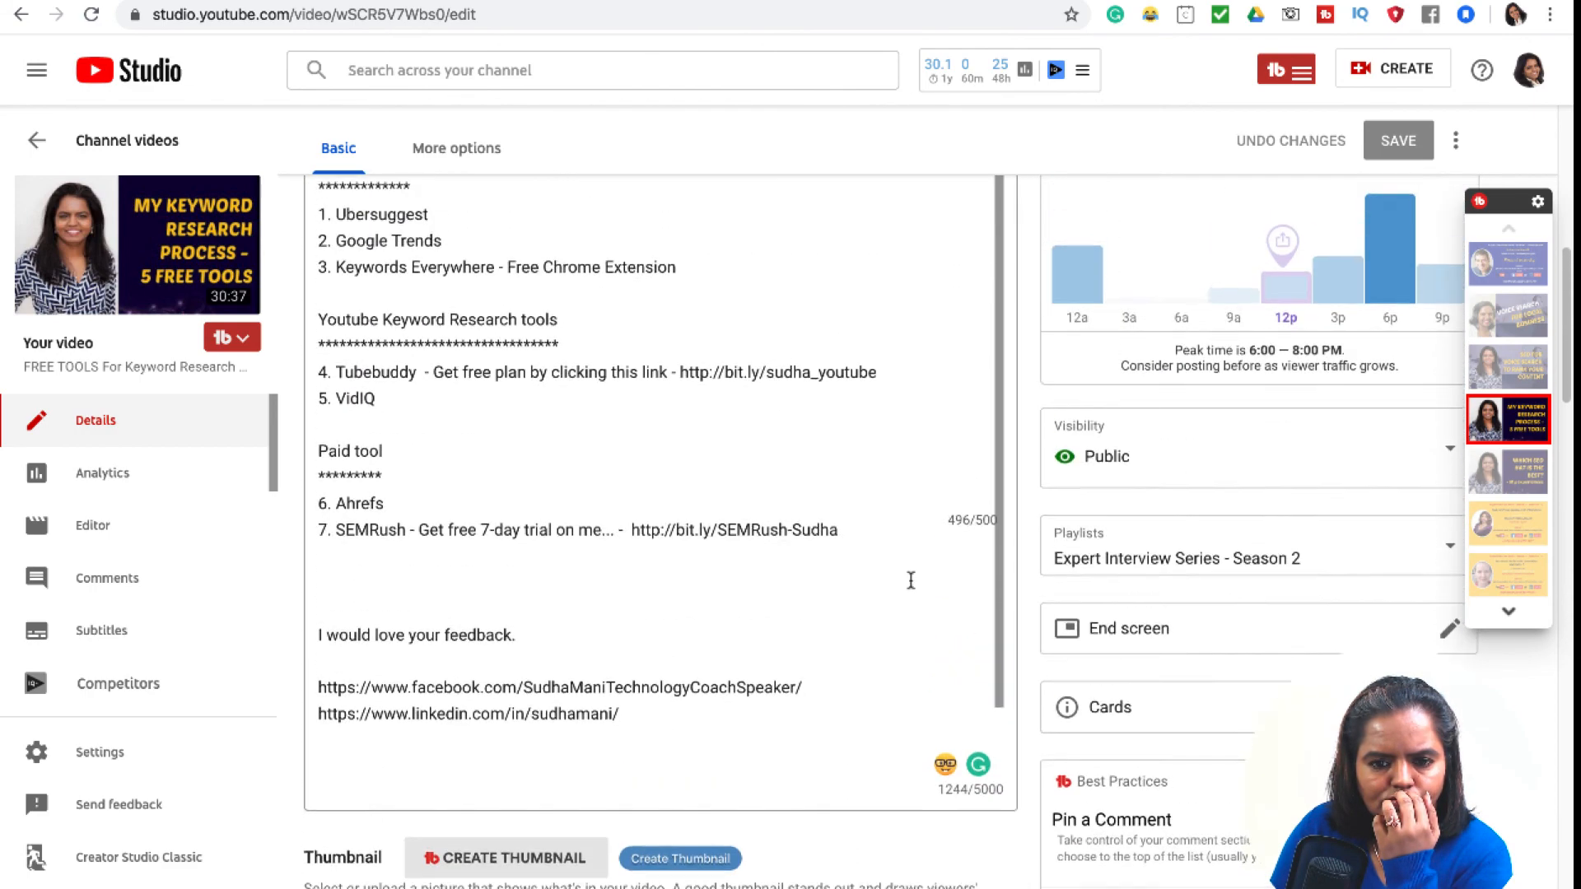
{"action": "scroll", "coordinate": [910, 580], "scroll_direction": "up", "scroll_amount": 5}
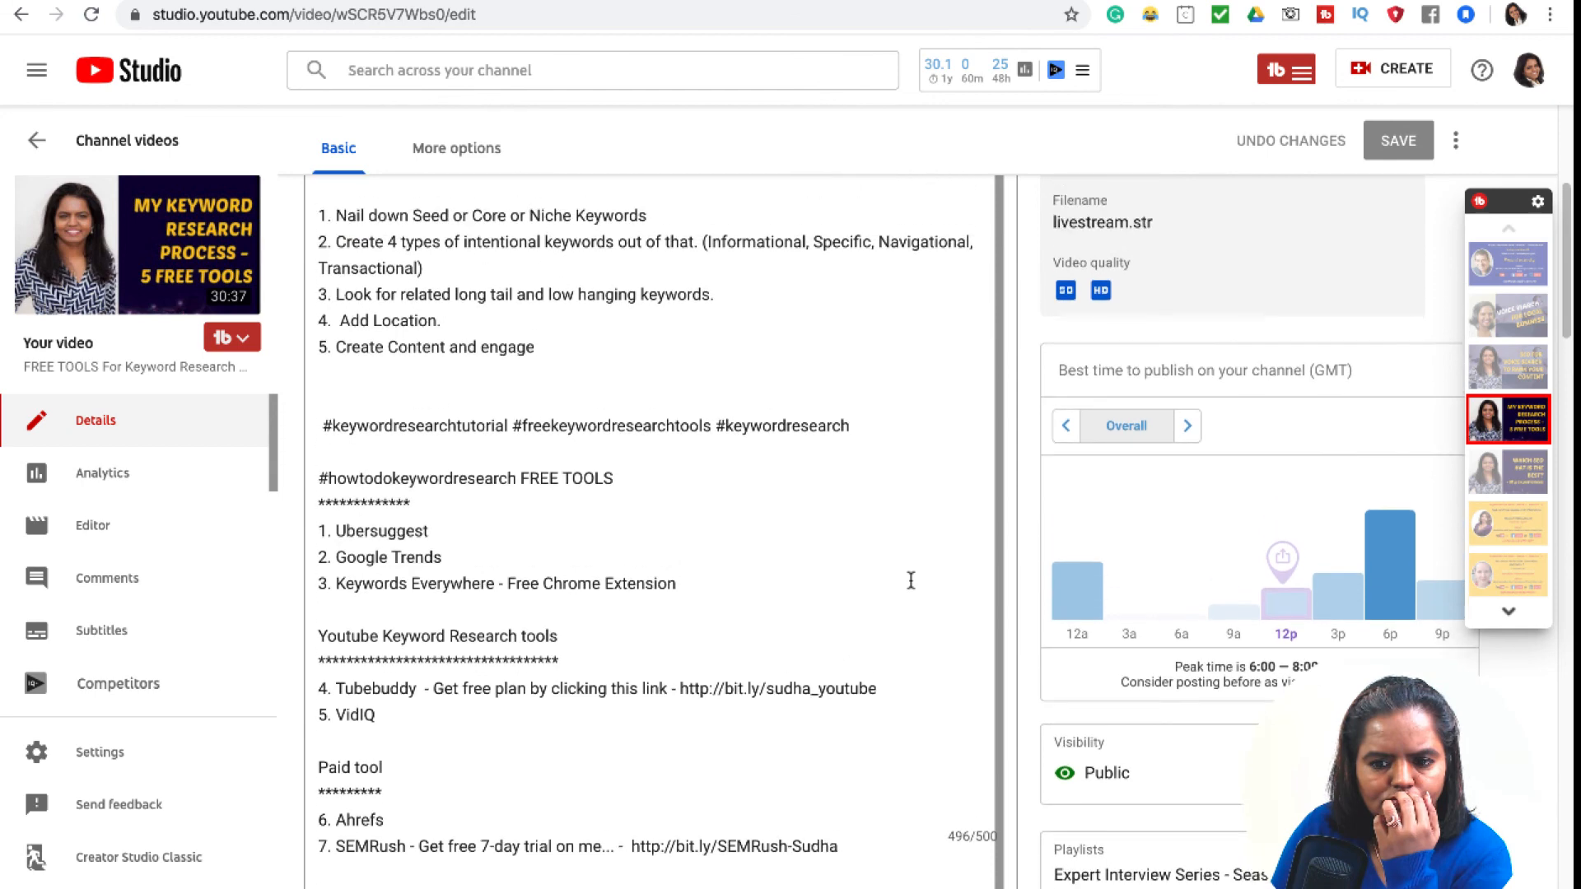
{"action": "scroll", "coordinate": [910, 581], "scroll_direction": "up", "scroll_amount": 4}
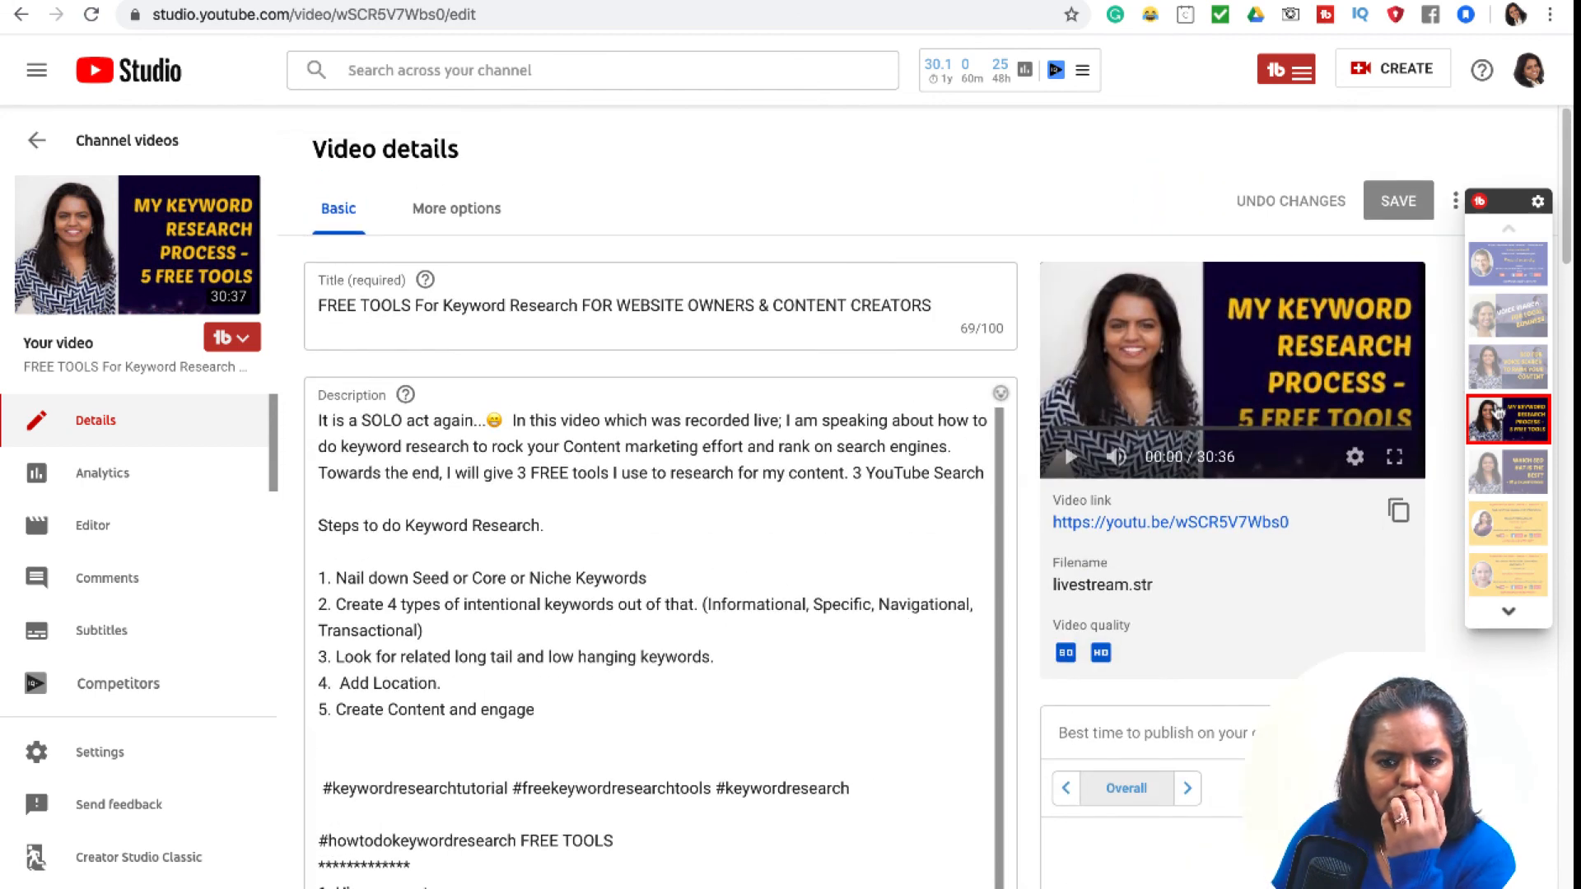
{"action": "left_click", "coordinate": [122, 145]}
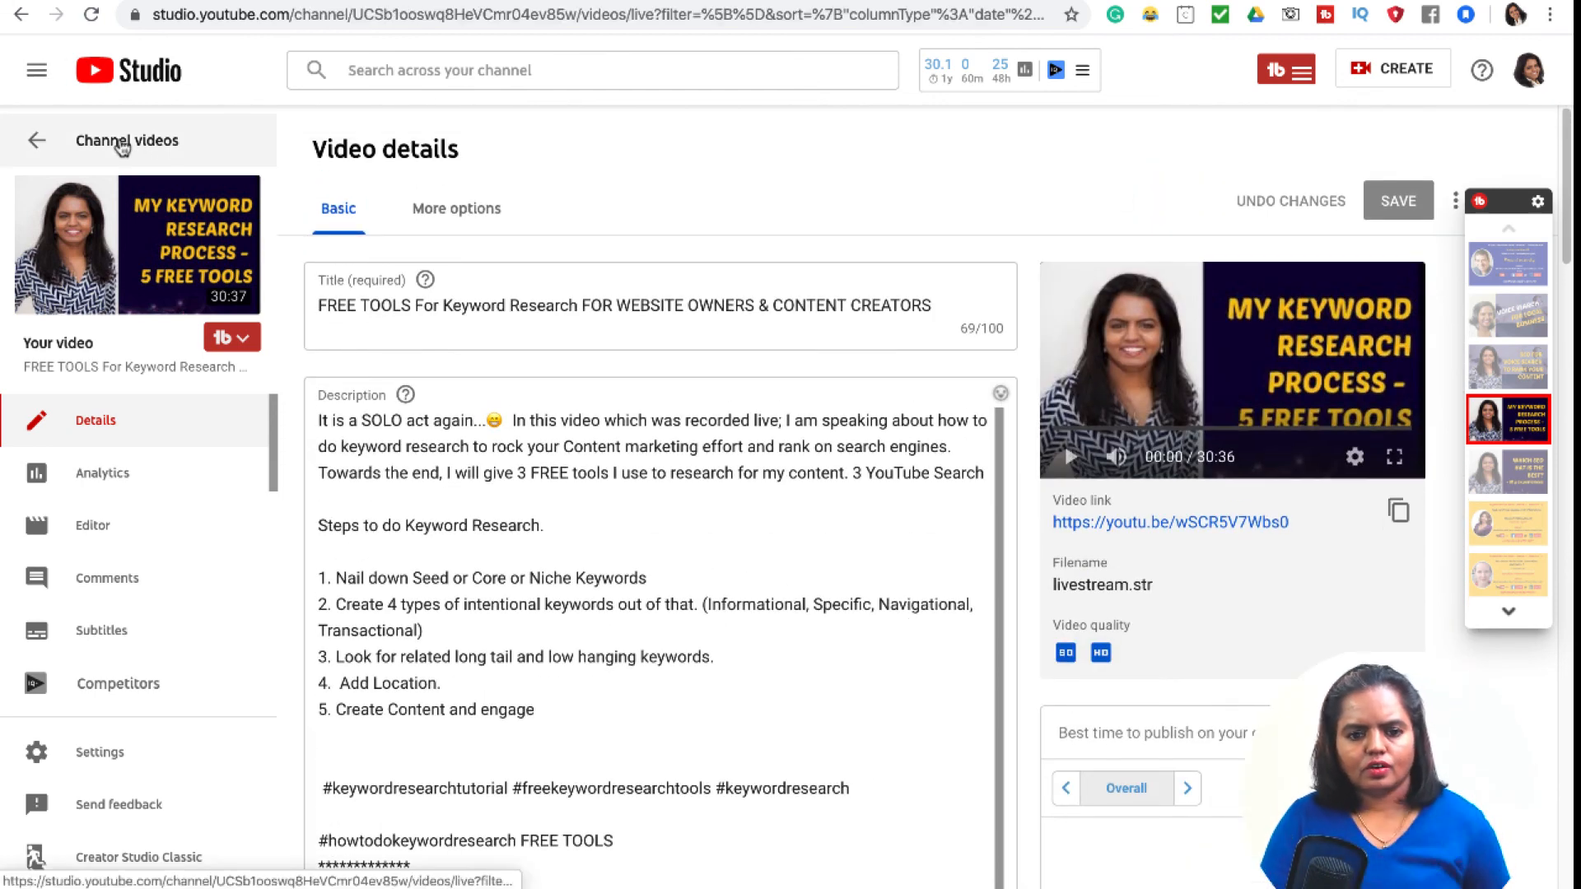